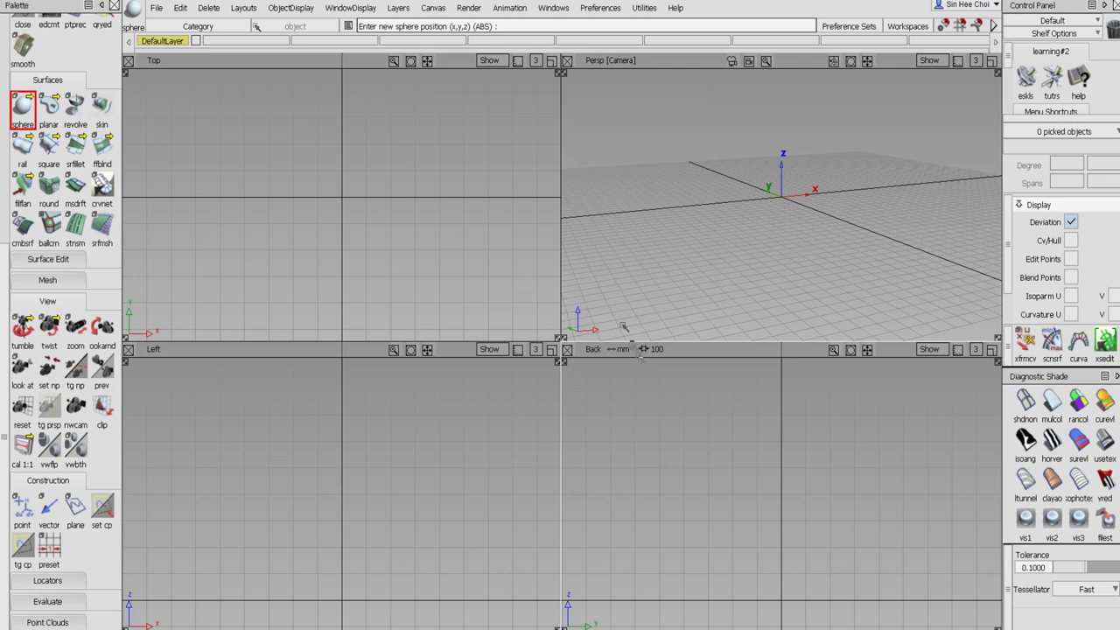
Place a sphere at the origin and scale it up uniformly to about five grid squares across
{"action": "type", "text": "0"}
{"action": "key", "text": "Return"}
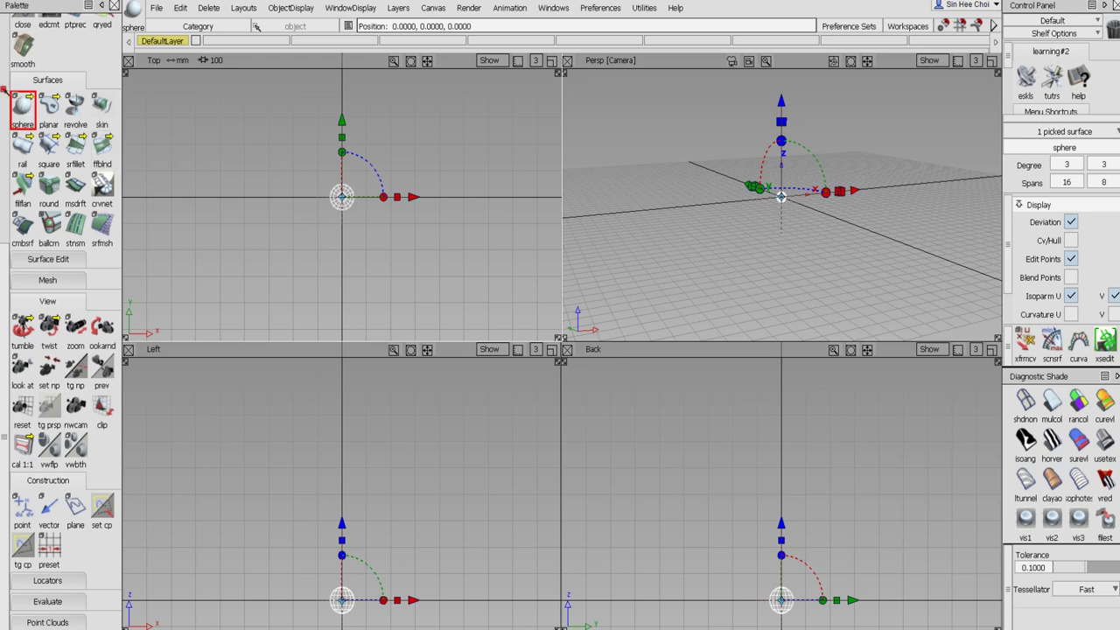
{"action": "scroll", "coordinate": [22, 131], "scroll_direction": "up", "scroll_amount": 5}
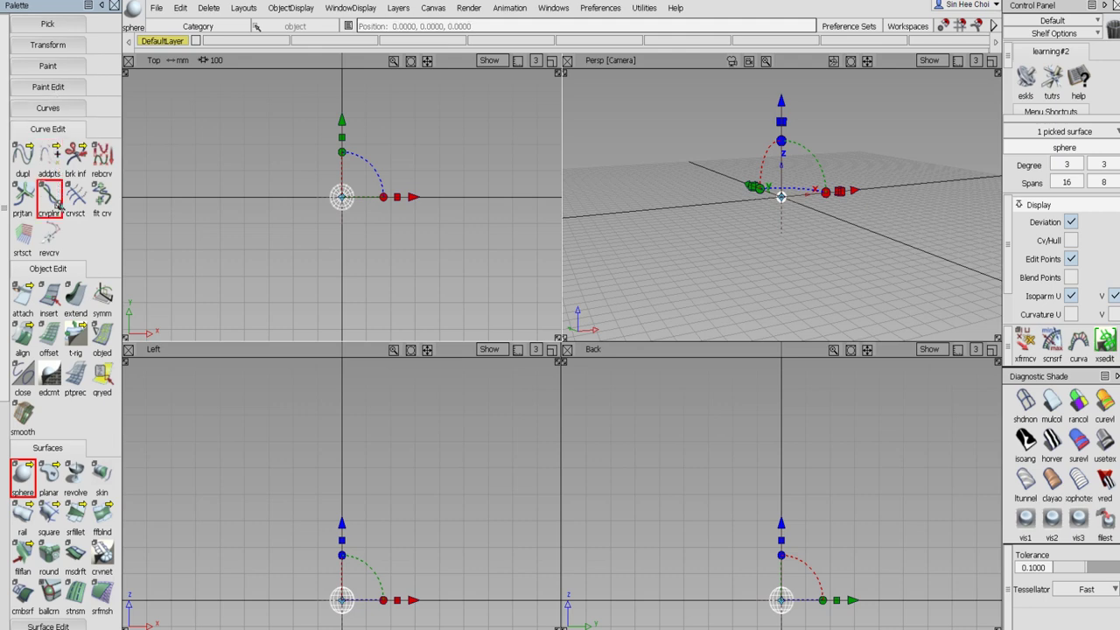
{"action": "left_click", "coordinate": [73, 46]}
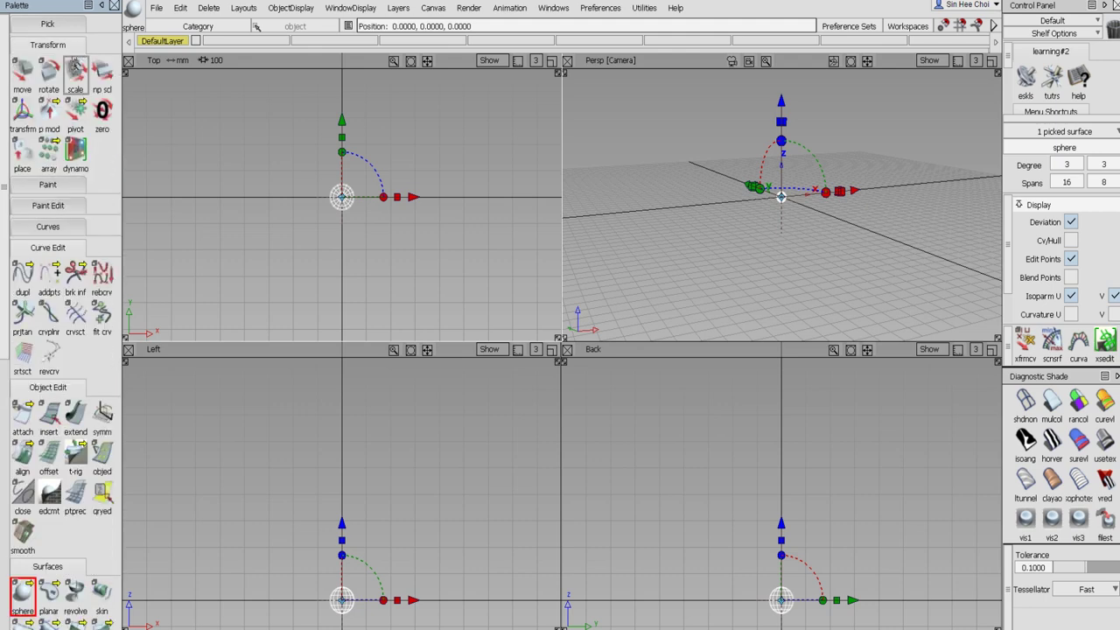
{"action": "left_click", "coordinate": [75, 69]}
{"action": "left_click_drag", "start_coordinate": [294, 446], "coordinate": [421, 419]}
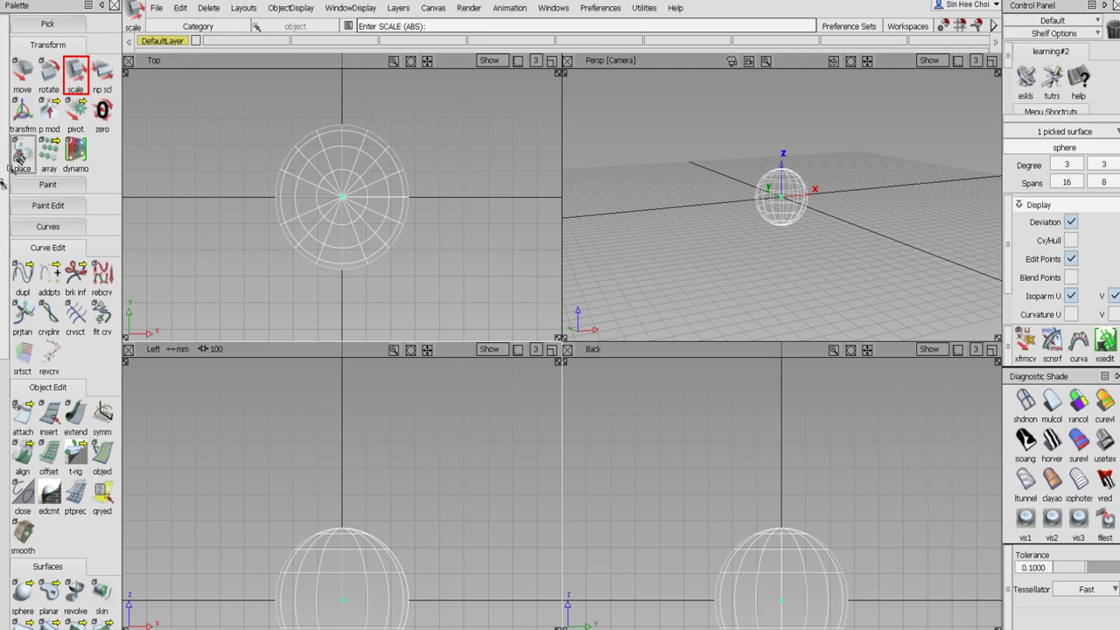
Move the sphere to absolute position 0, 0, 400
{"action": "left_click", "coordinate": [22, 73]}
{"action": "type", "text": "0 0 400"}
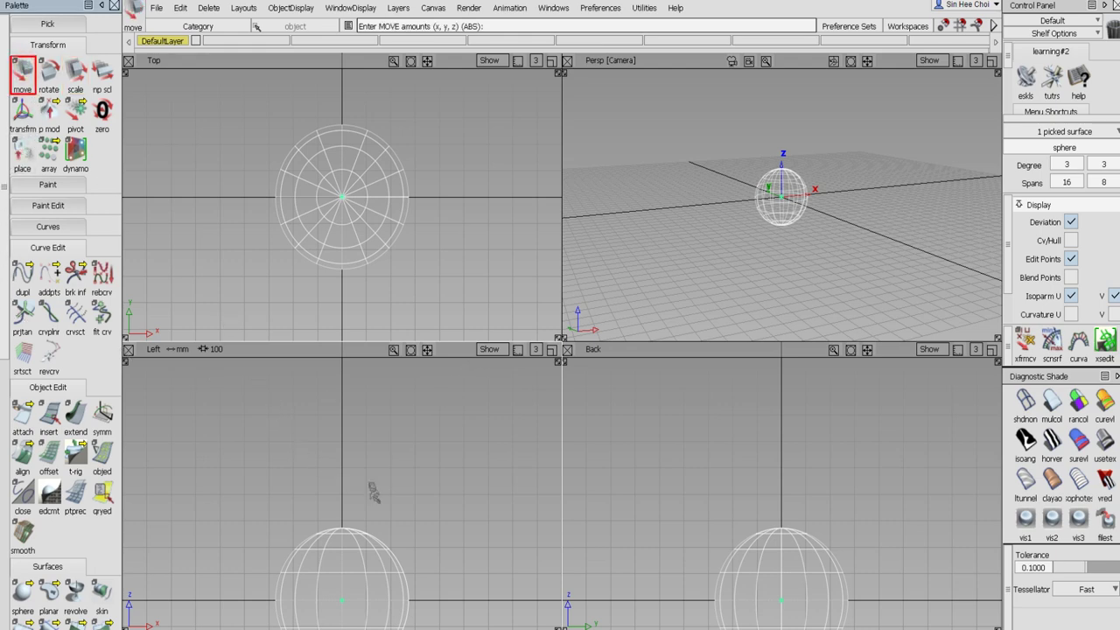
{"action": "key", "text": "Return"}
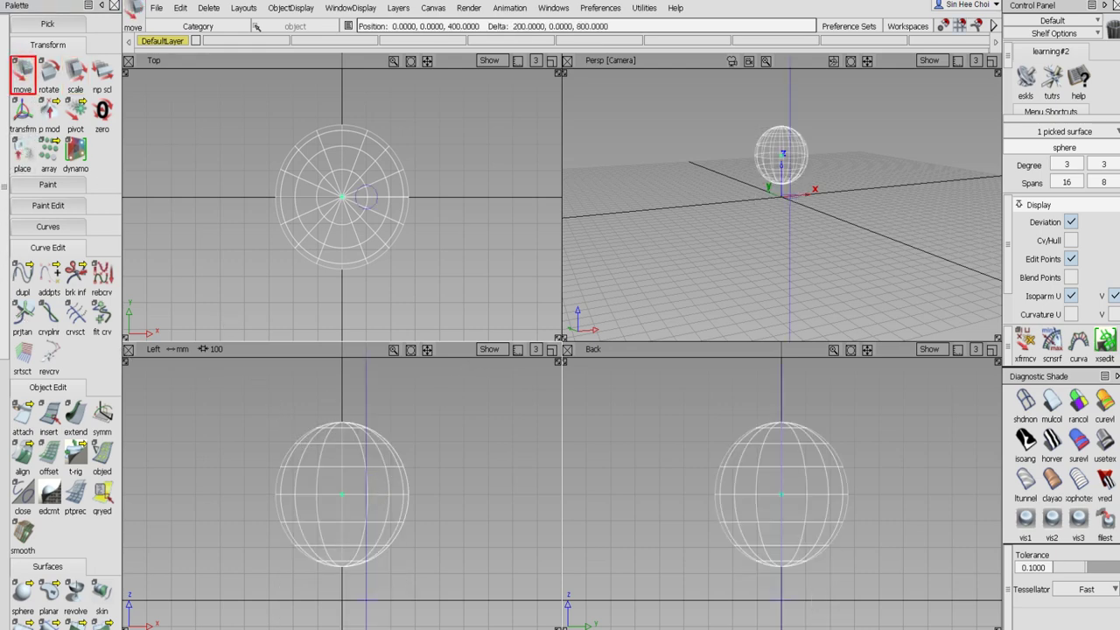
Display the sphere's CVs and hulls and scale it non-proportionally along X into an ellipsoid nearly three times as long
{"action": "left_click", "coordinate": [1071, 240]}
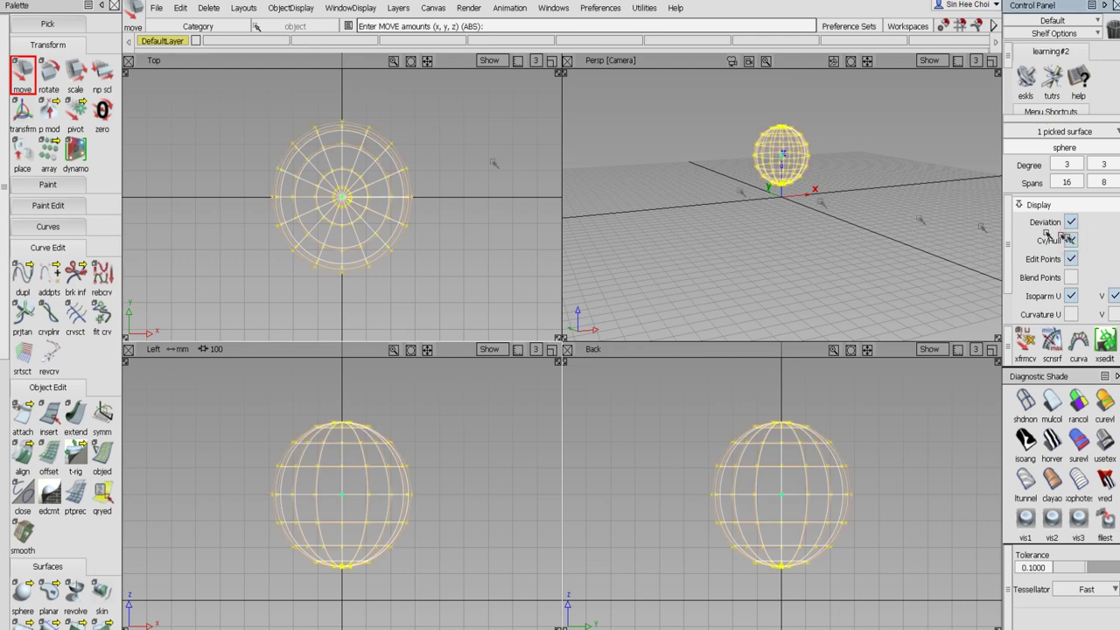
{"action": "left_click", "coordinate": [100, 75]}
{"action": "left_click_drag", "start_coordinate": [232, 205], "coordinate": [496, 225]}
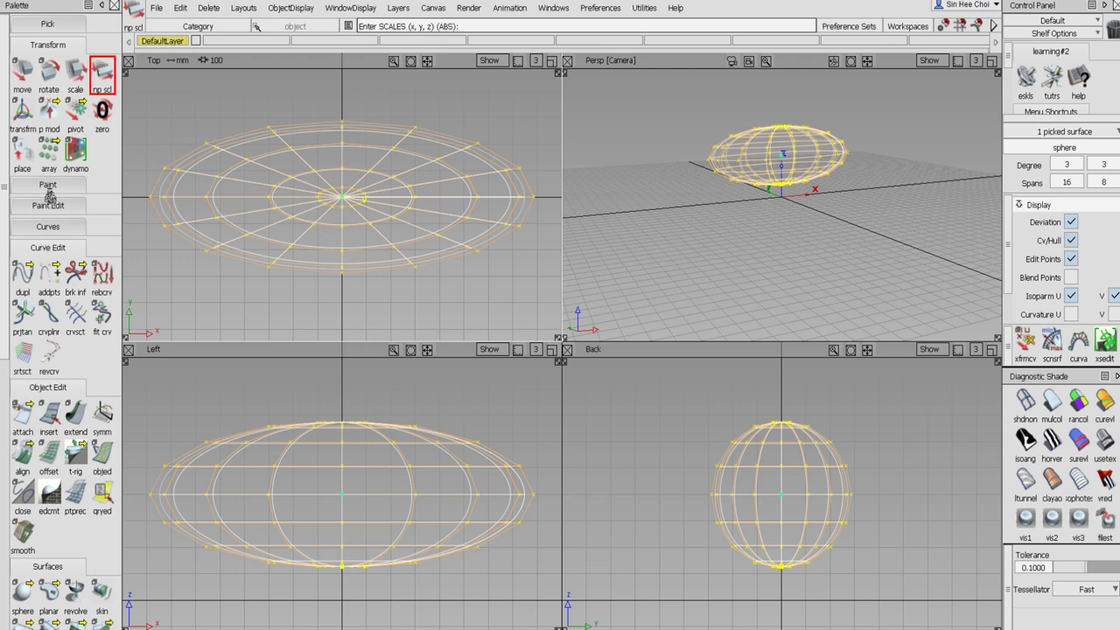
Detach the ellipsoid along two horizontal isoparms, one close to the upper pole and one close to the lower pole
{"action": "left_click_drag", "start_coordinate": [25, 415], "coordinate": [75, 419]}
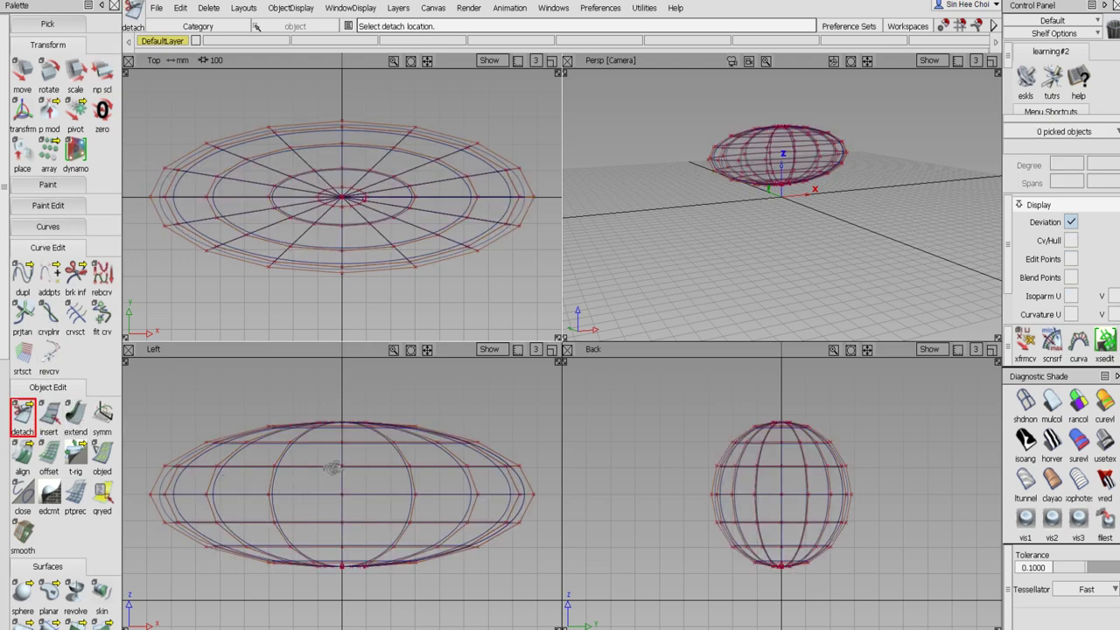
{"action": "left_click", "coordinate": [348, 430]}
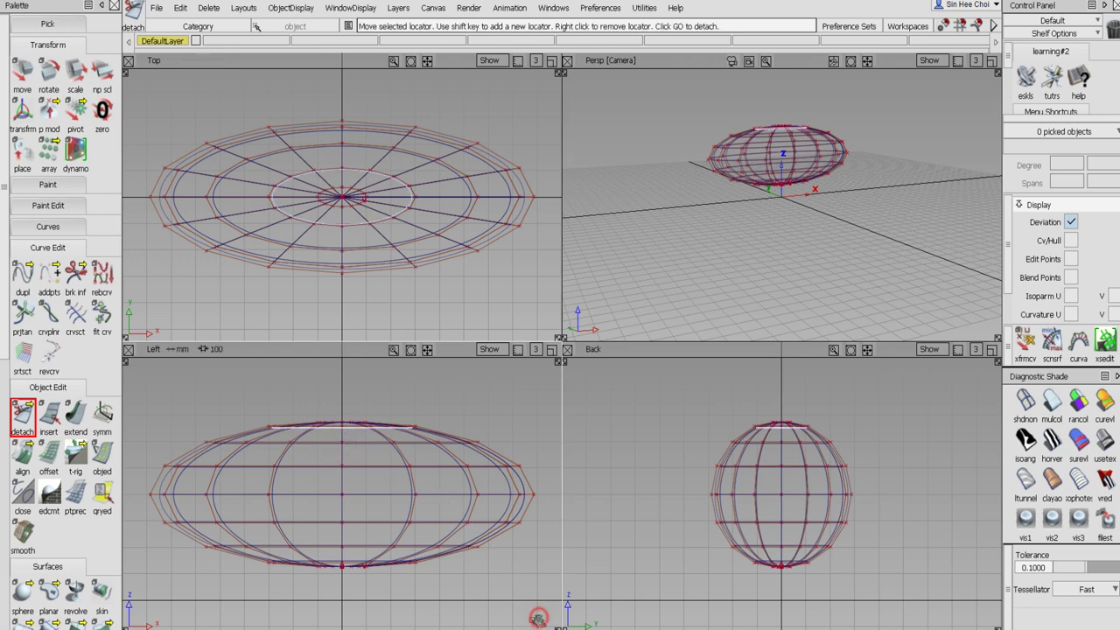
{"action": "left_click", "coordinate": [355, 563]}
{"action": "left_click", "coordinate": [354, 562]}
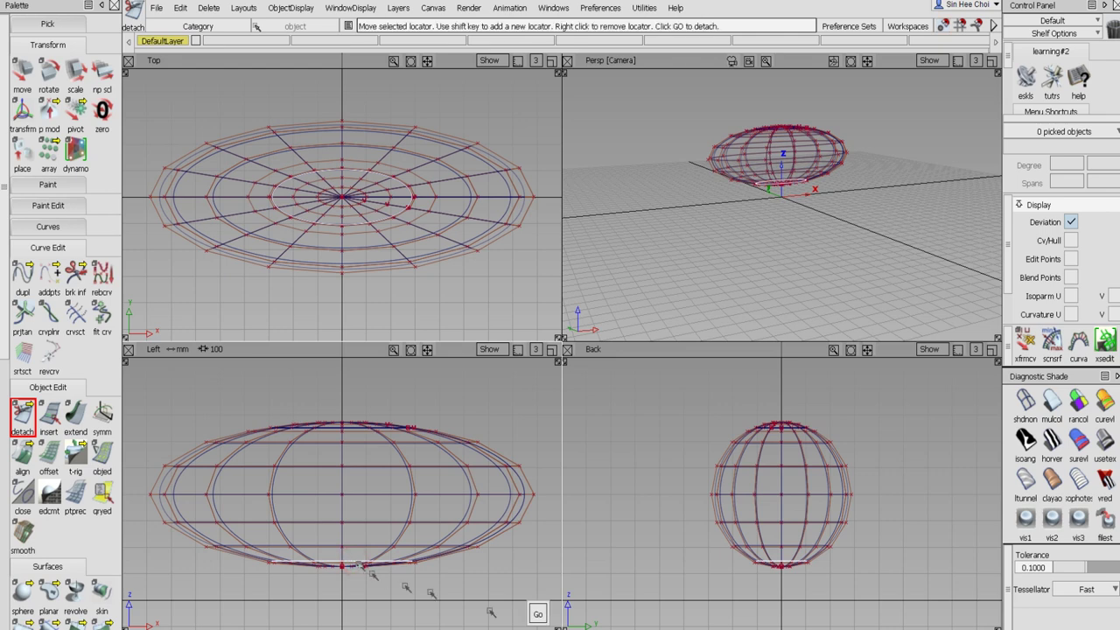
{"action": "left_click", "coordinate": [536, 615]}
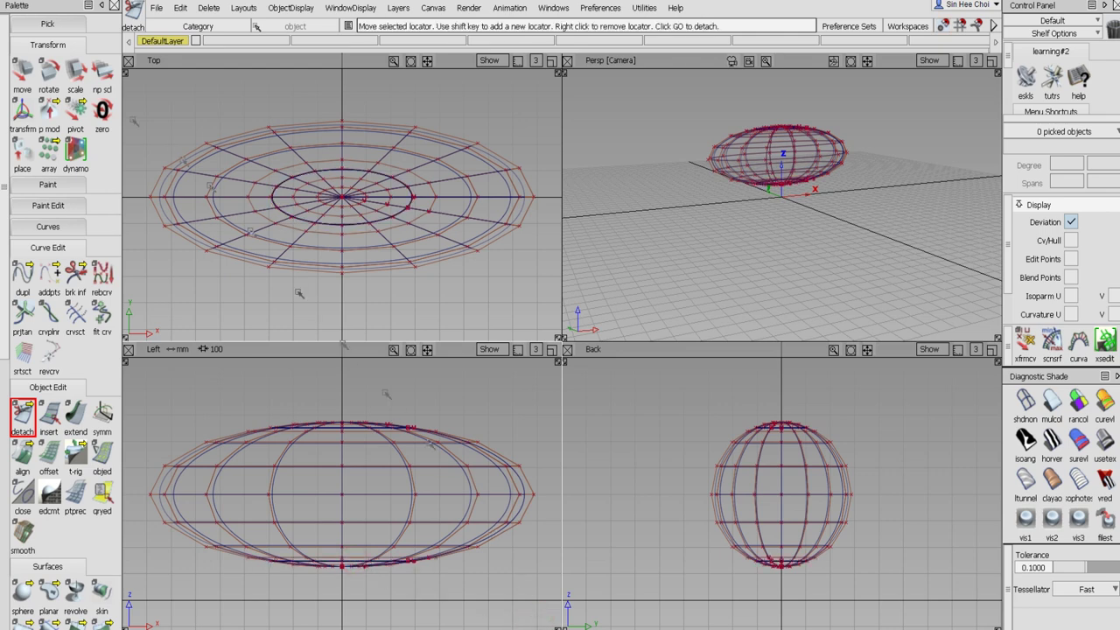
Delete the two detached cap surfaces at the upper and lower poles
{"action": "left_click", "coordinate": [47, 25]}
{"action": "left_click", "coordinate": [49, 54]}
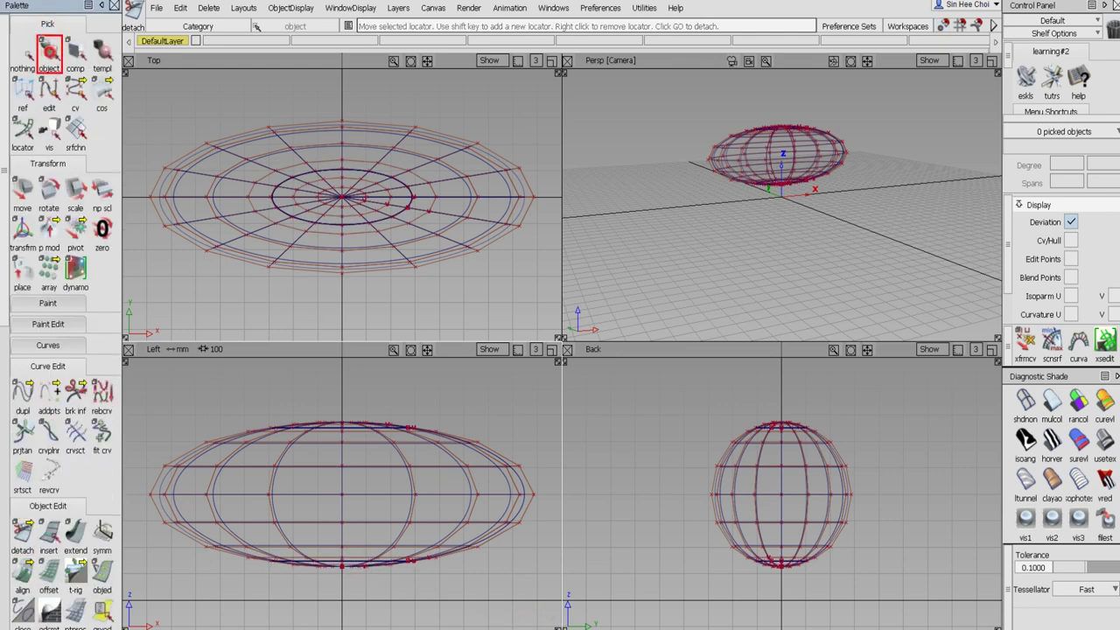
{"action": "left_click", "coordinate": [357, 201]}
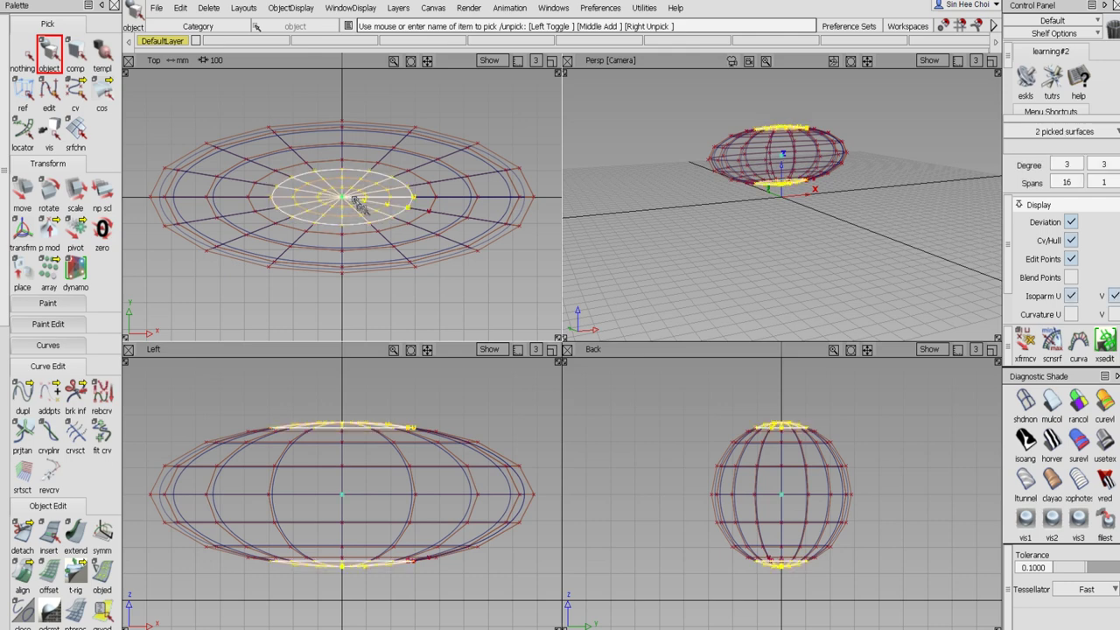
{"action": "key", "text": "Delete"}
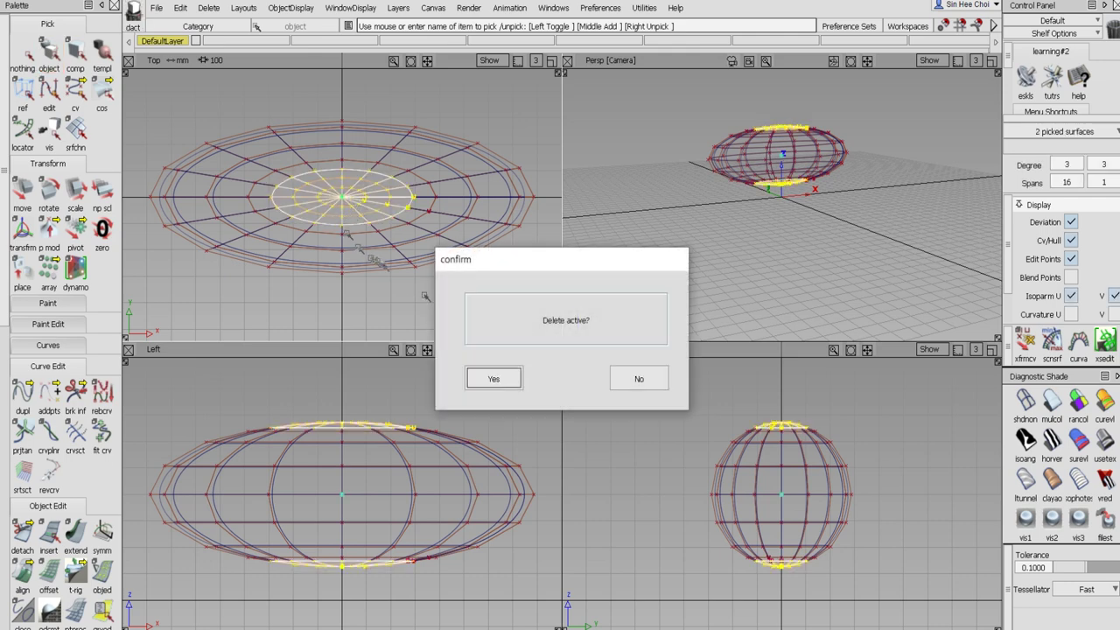
{"action": "left_click", "coordinate": [490, 375]}
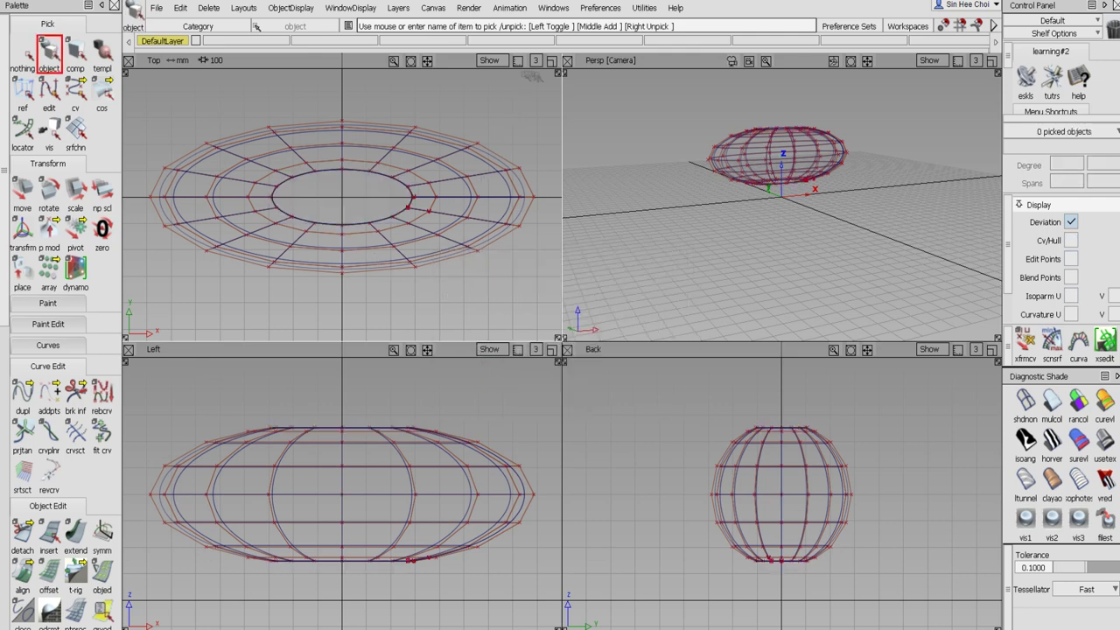
Scale the remaining open surface non-proportionally so it becomes slightly wider along Y in the Top view
{"action": "left_click", "coordinate": [551, 60]}
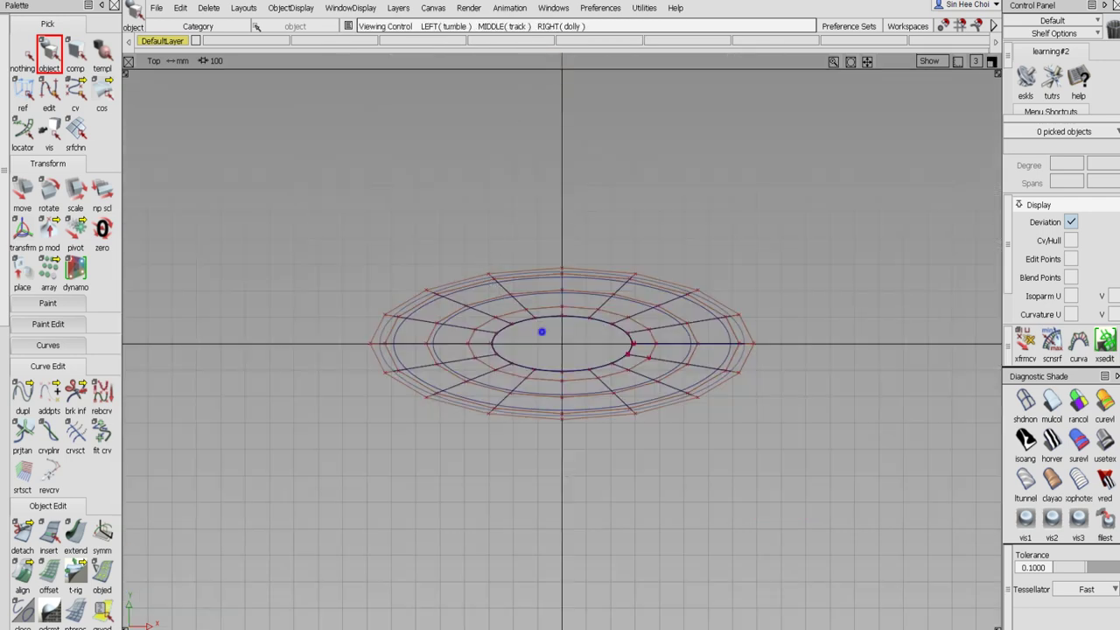
{"action": "right_click_drag", "start_coordinate": [540, 330], "coordinate": [539, 266], "text": "alt+shift"}
{"action": "middle_click_drag", "start_coordinate": [538, 266], "coordinate": [530, 265], "text": "alt+shift"}
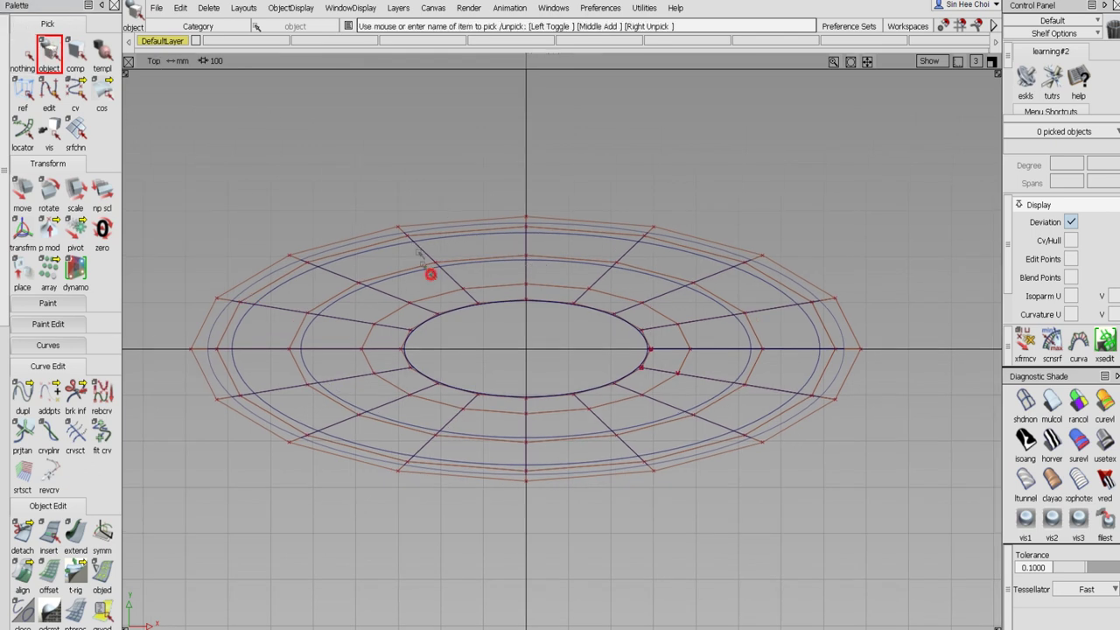
{"action": "left_click", "coordinate": [437, 231]}
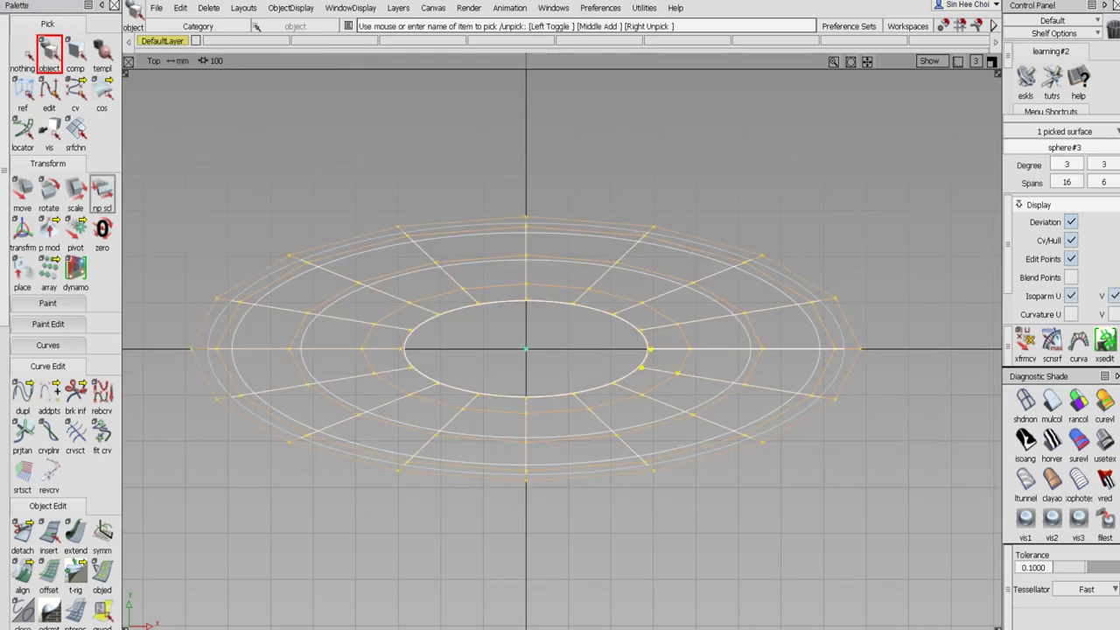
{"action": "left_click", "coordinate": [102, 189]}
{"action": "middle_click_drag", "start_coordinate": [237, 192], "coordinate": [247, 165]}
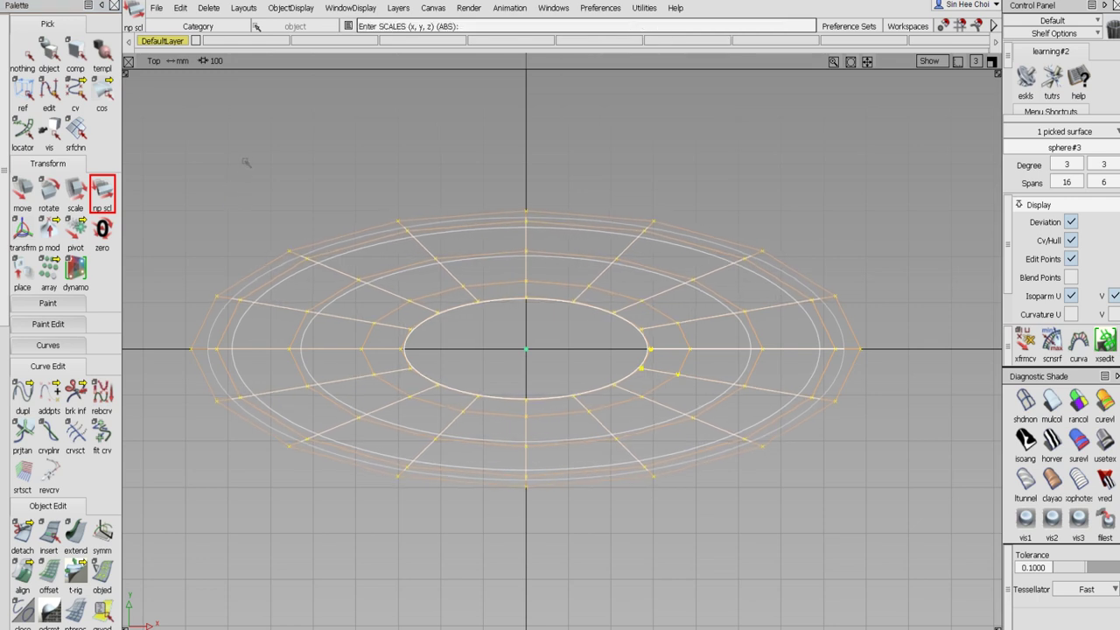
Scale the six off-axis radial hulls on the +X half non-proportionally, slightly wider along Y and then longer along X
{"action": "left_click", "coordinate": [24, 51]}
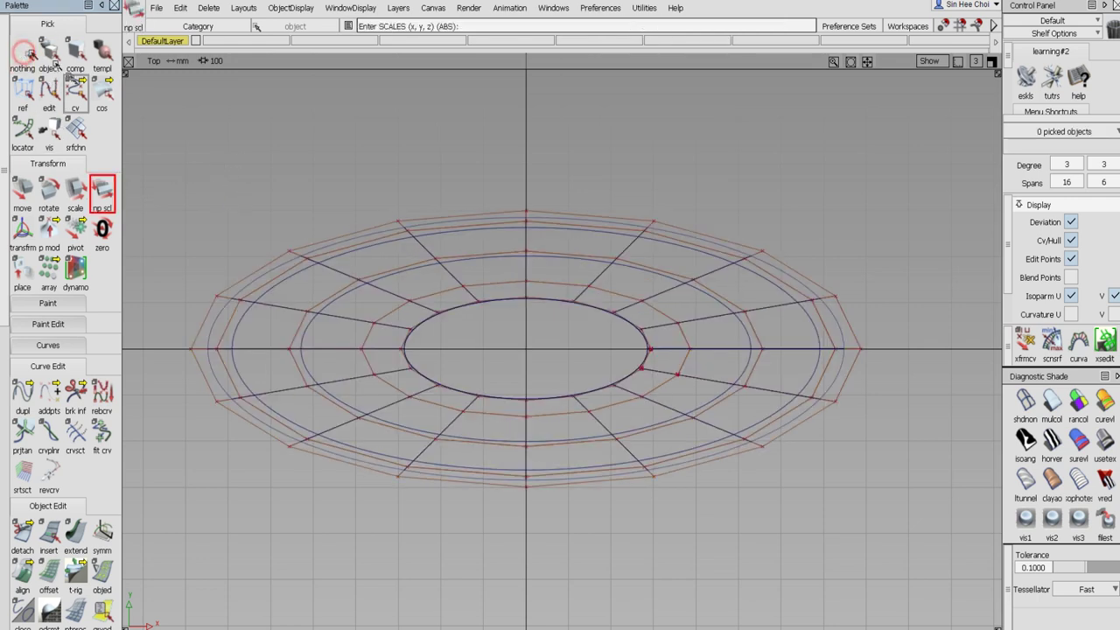
{"action": "left_click", "coordinate": [75, 87]}
{"action": "left_click_drag", "start_coordinate": [75, 87], "coordinate": [123, 99]}
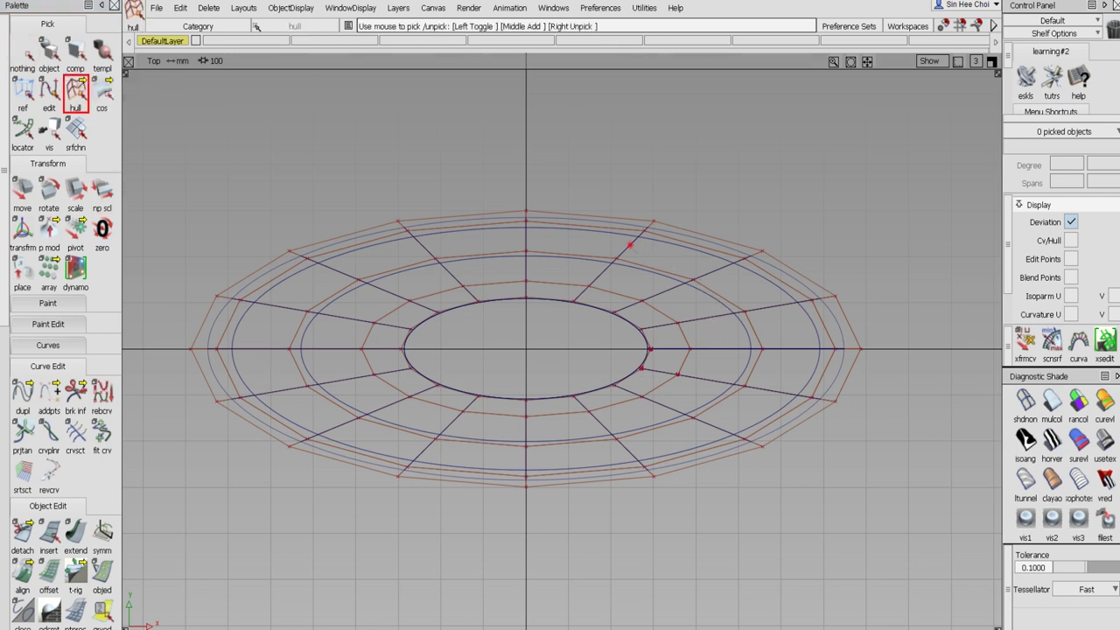
{"action": "left_click", "coordinate": [630, 246]}
{"action": "left_click", "coordinate": [717, 275]}
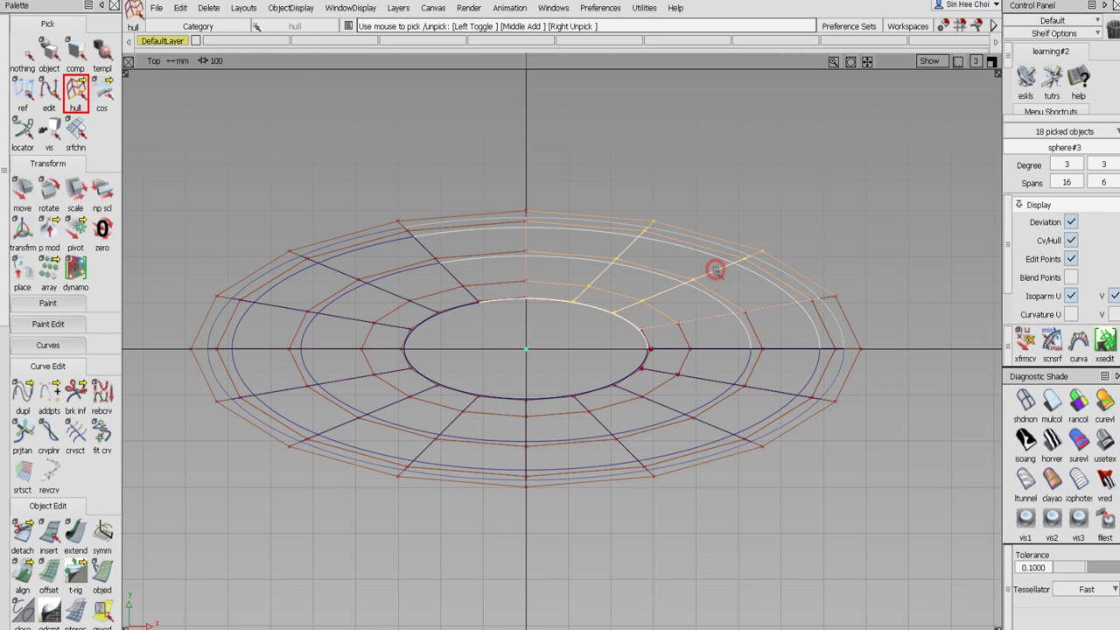
{"action": "left_click", "coordinate": [764, 311]}
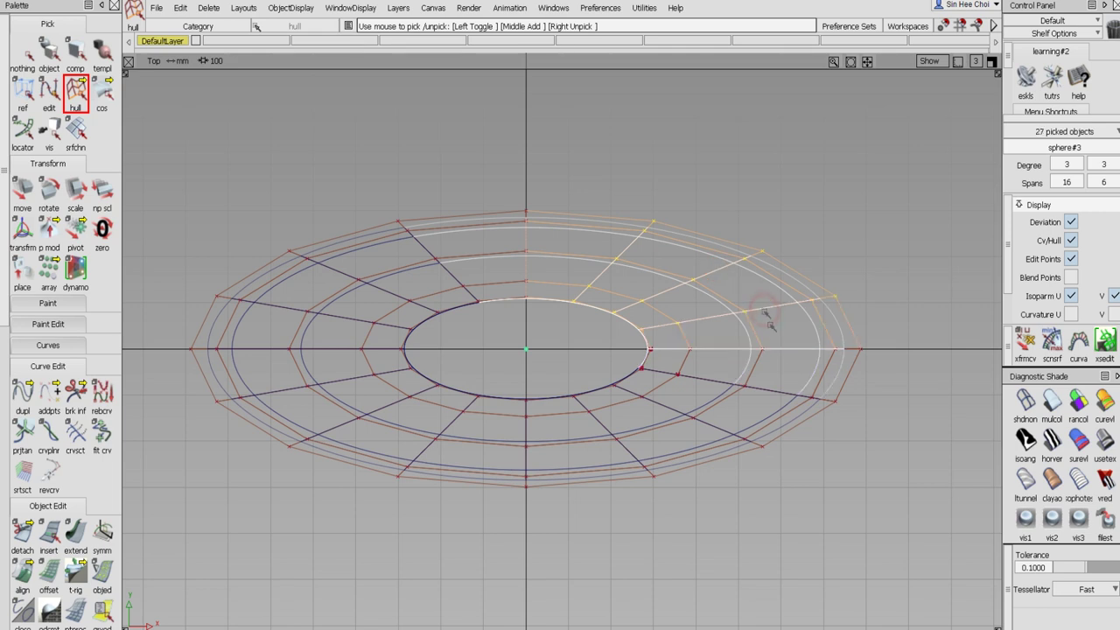
{"action": "left_click", "coordinate": [775, 390]}
{"action": "left_click", "coordinate": [719, 427]}
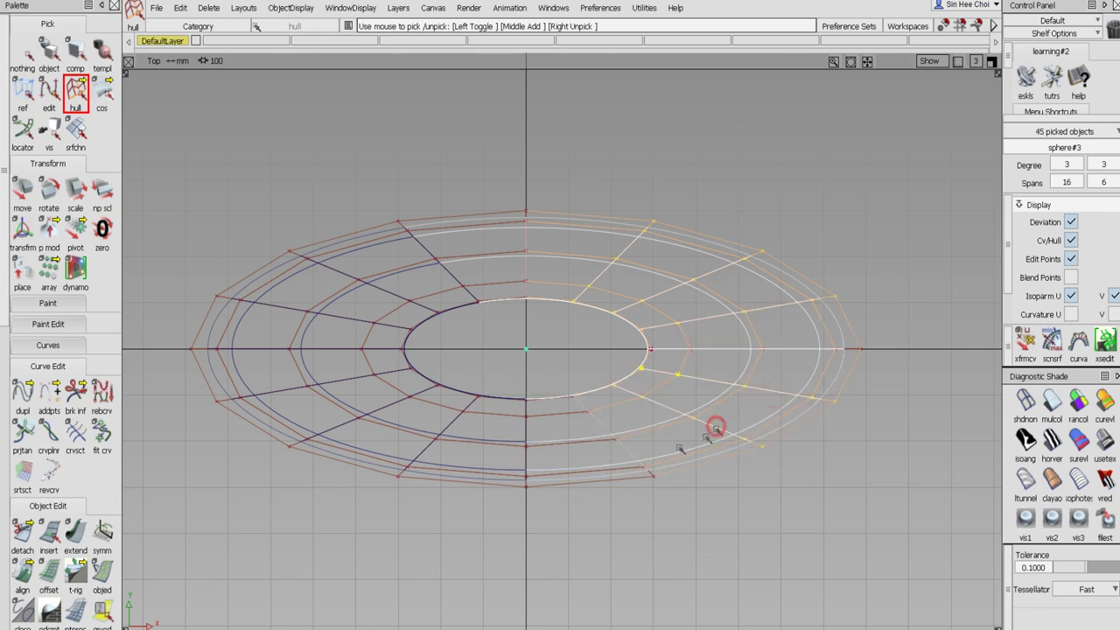
{"action": "left_click", "coordinate": [634, 457]}
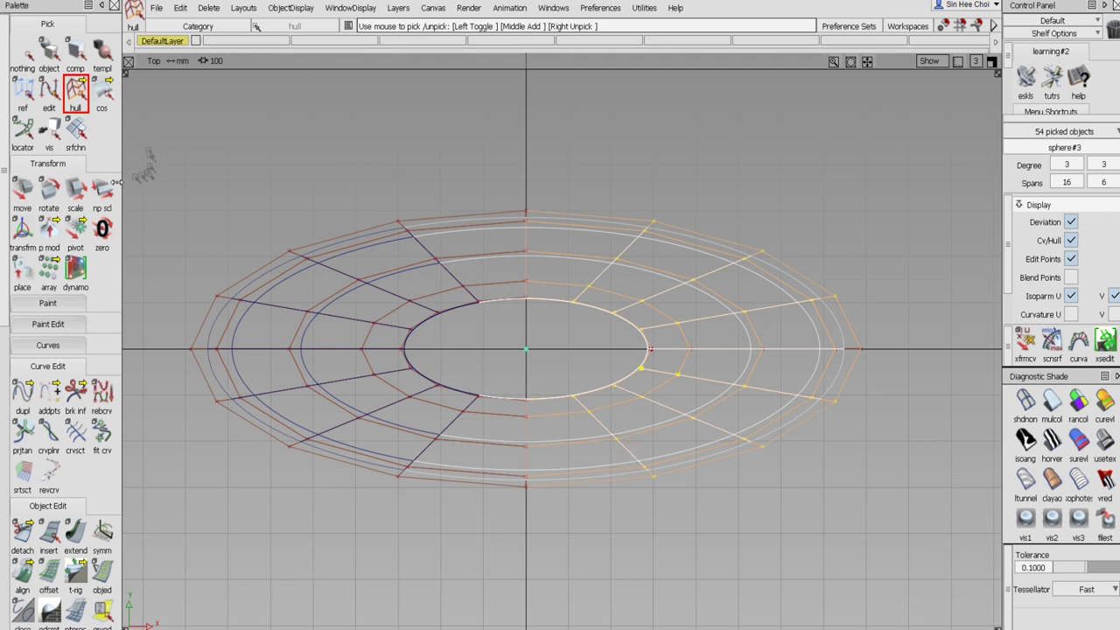
{"action": "left_click", "coordinate": [102, 193]}
{"action": "middle_click_drag", "start_coordinate": [280, 195], "coordinate": [292, 140]}
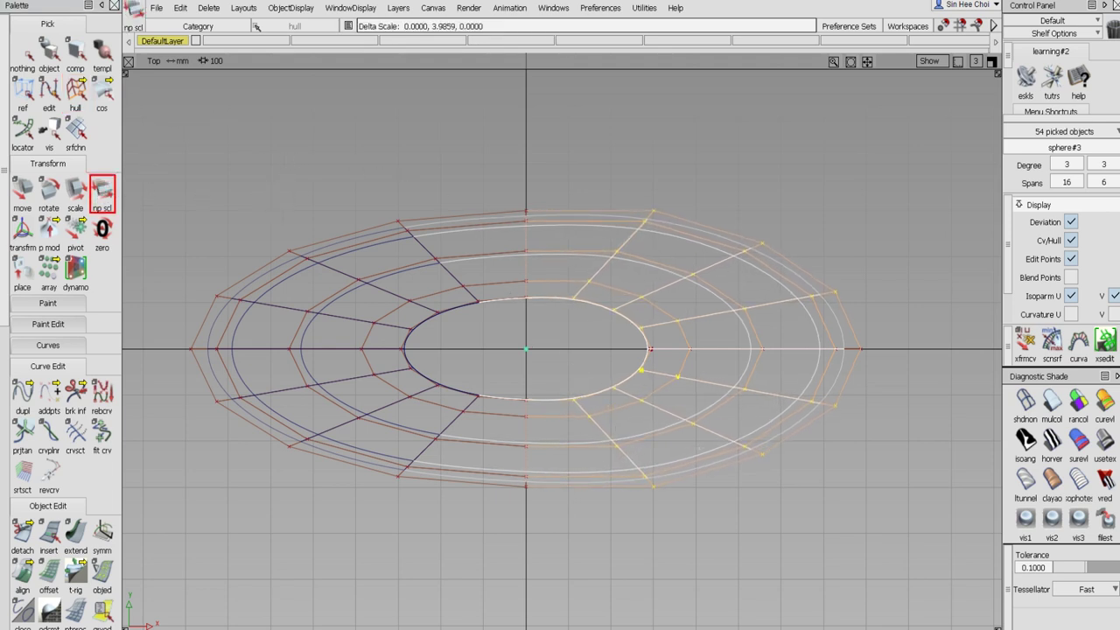
{"action": "middle_click_drag", "start_coordinate": [292, 140], "coordinate": [294, 141]}
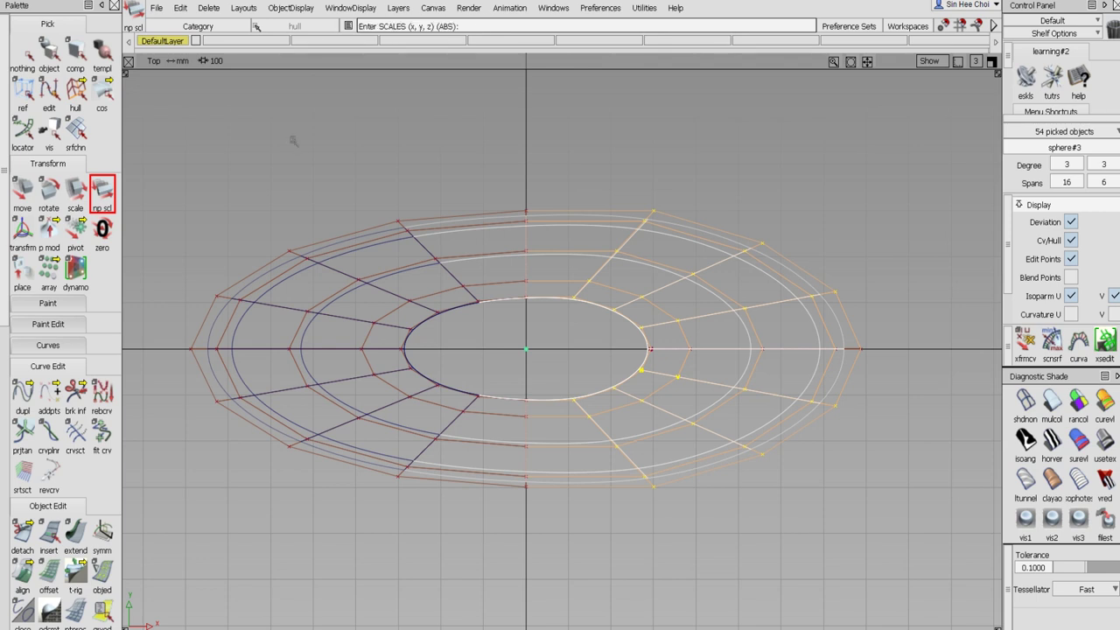
{"action": "left_click_drag", "start_coordinate": [296, 143], "coordinate": [345, 148]}
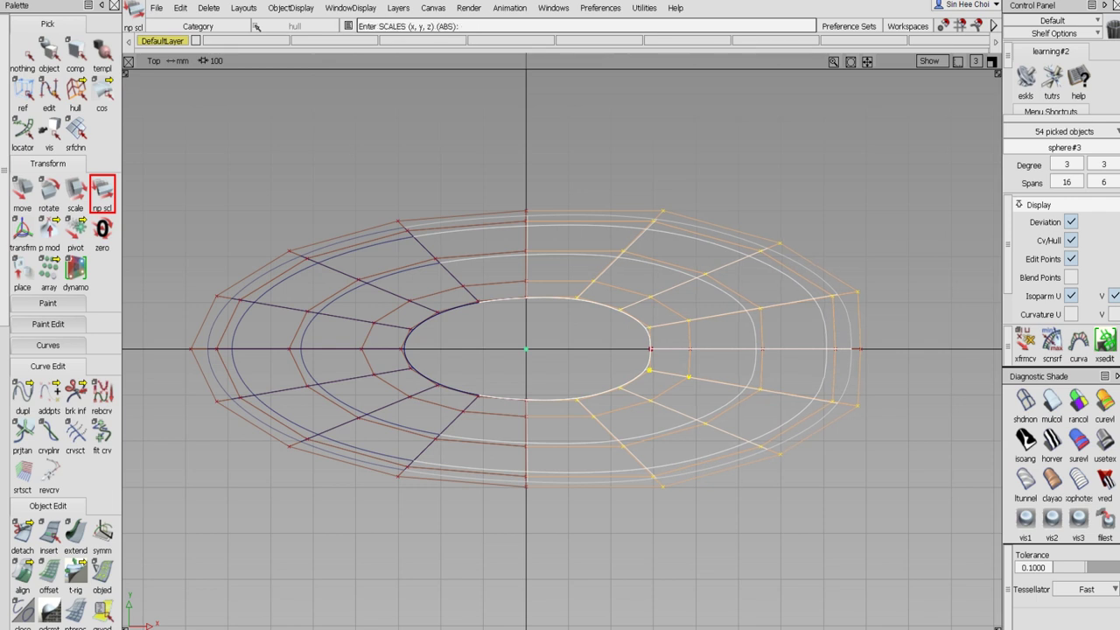
Deselect the two picked hulls nearest the Y axis and widen the other four along Y until their outermost CVs align with the deselected hulls
{"action": "left_click", "coordinate": [75, 91]}
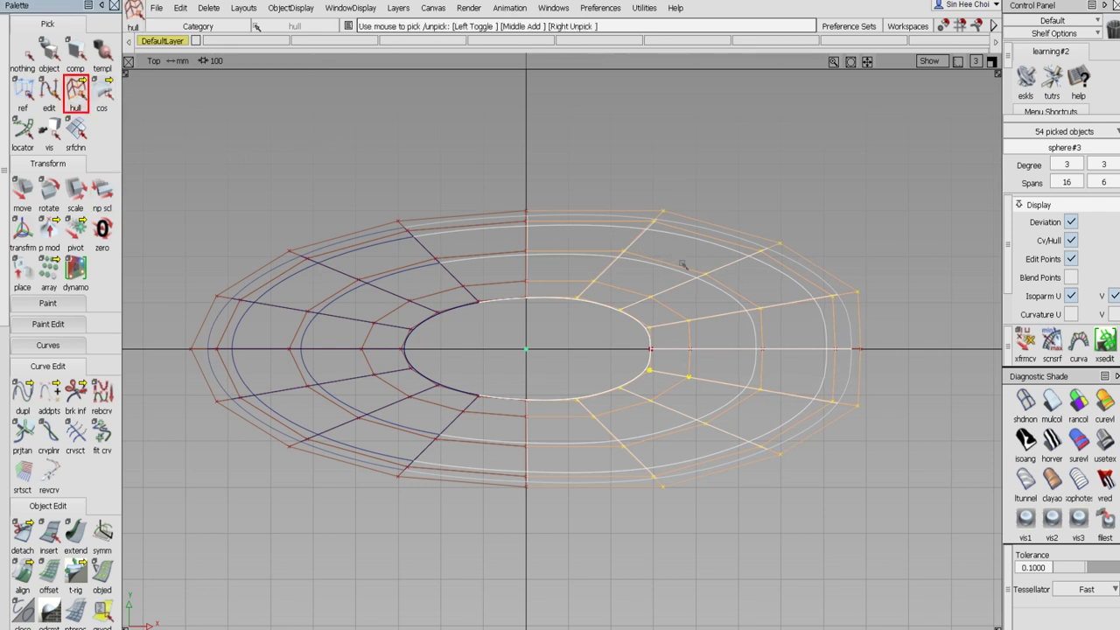
{"action": "left_click", "coordinate": [633, 238]}
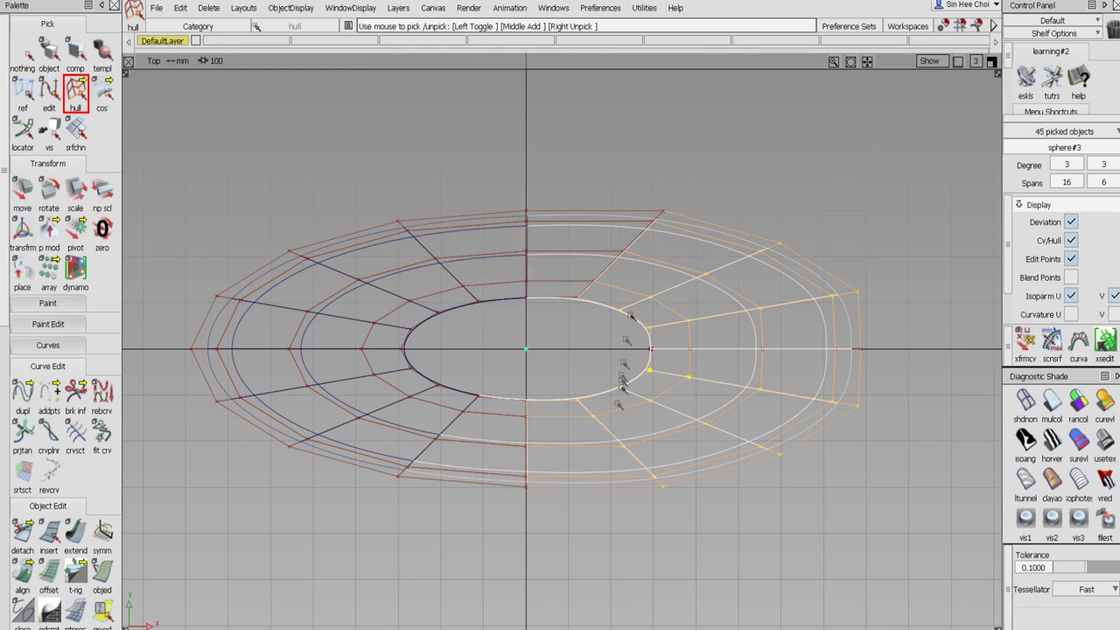
{"action": "left_click", "coordinate": [602, 423]}
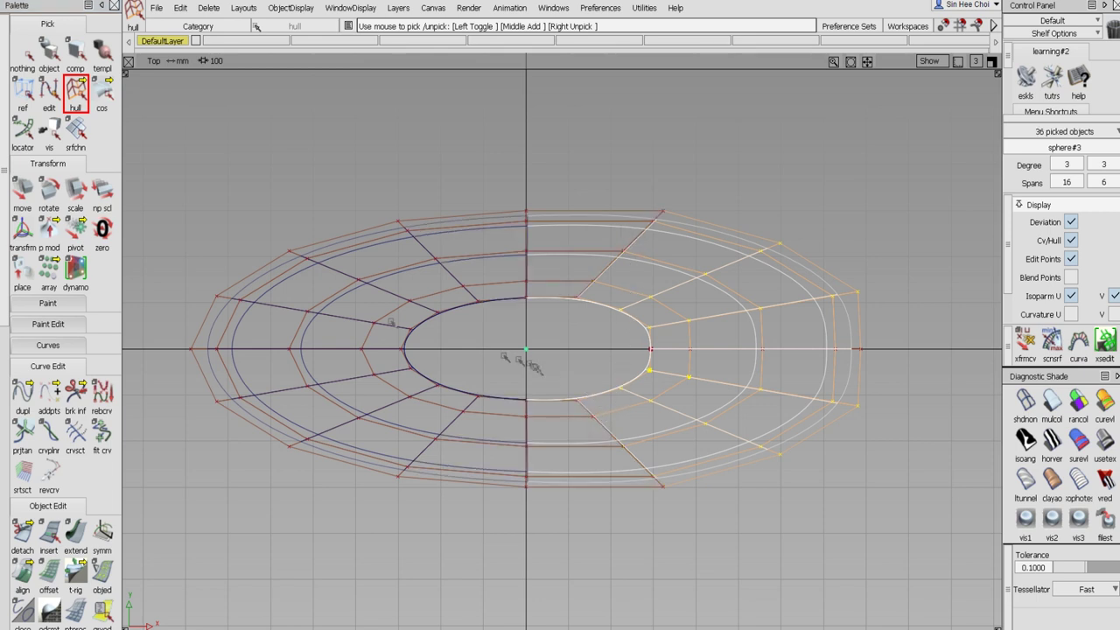
{"action": "left_click", "coordinate": [104, 193]}
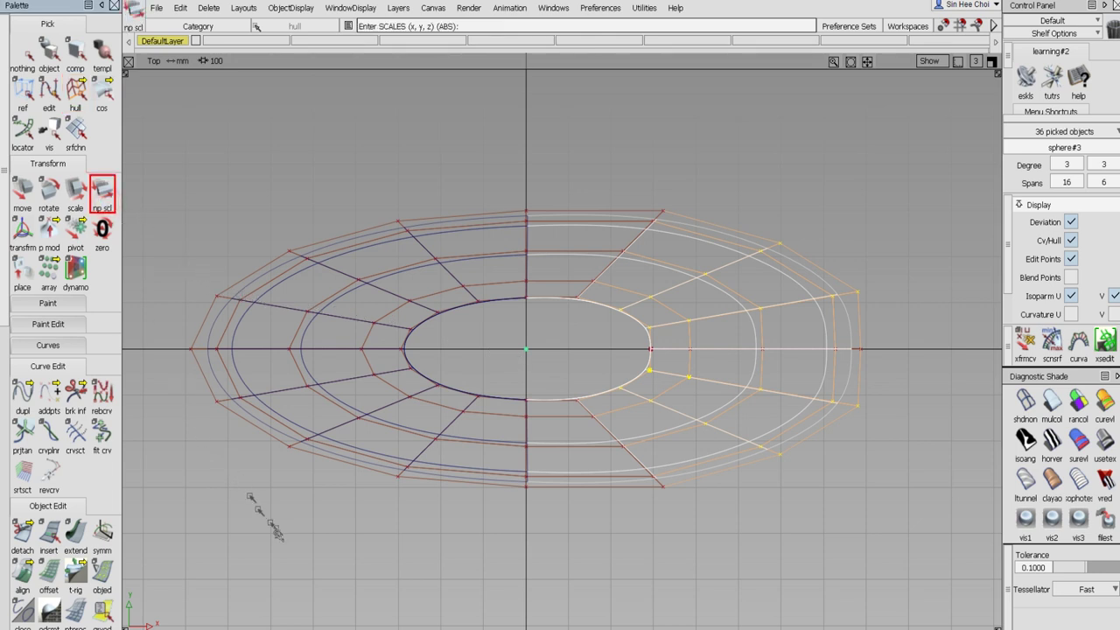
{"action": "middle_click_drag", "start_coordinate": [275, 530], "coordinate": [298, 347]}
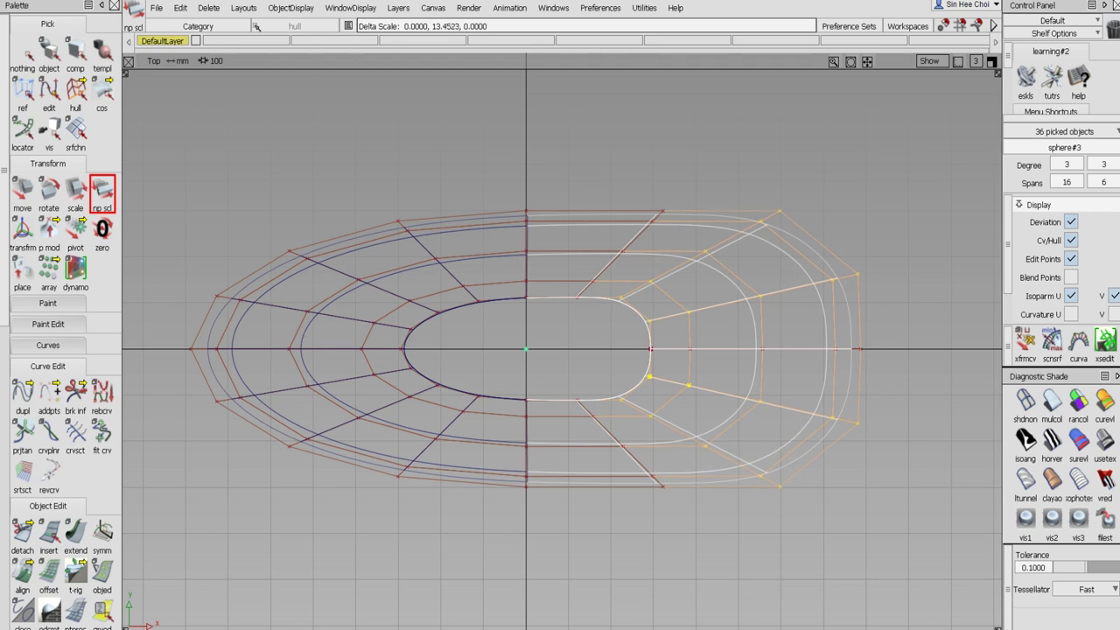
Deselect the two picked hulls farther from the X axis and widen the remaining two along Y until their outermost CVs align with the deselected hulls
{"action": "left_click", "coordinate": [75, 90]}
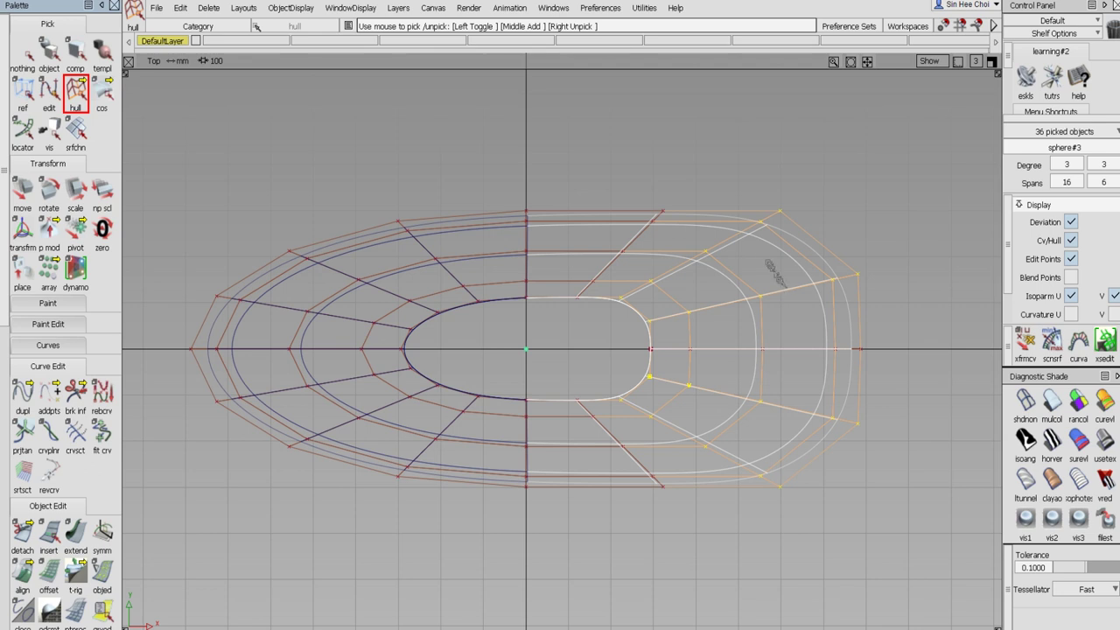
{"action": "left_click", "coordinate": [721, 244]}
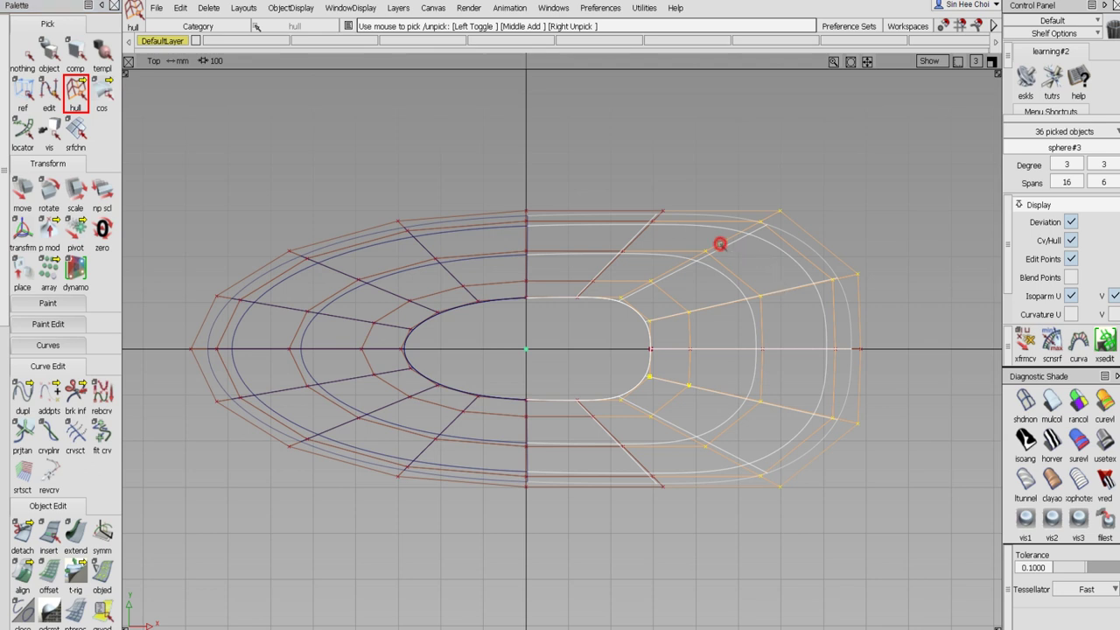
{"action": "left_click", "coordinate": [713, 451]}
{"action": "left_click", "coordinate": [101, 189]}
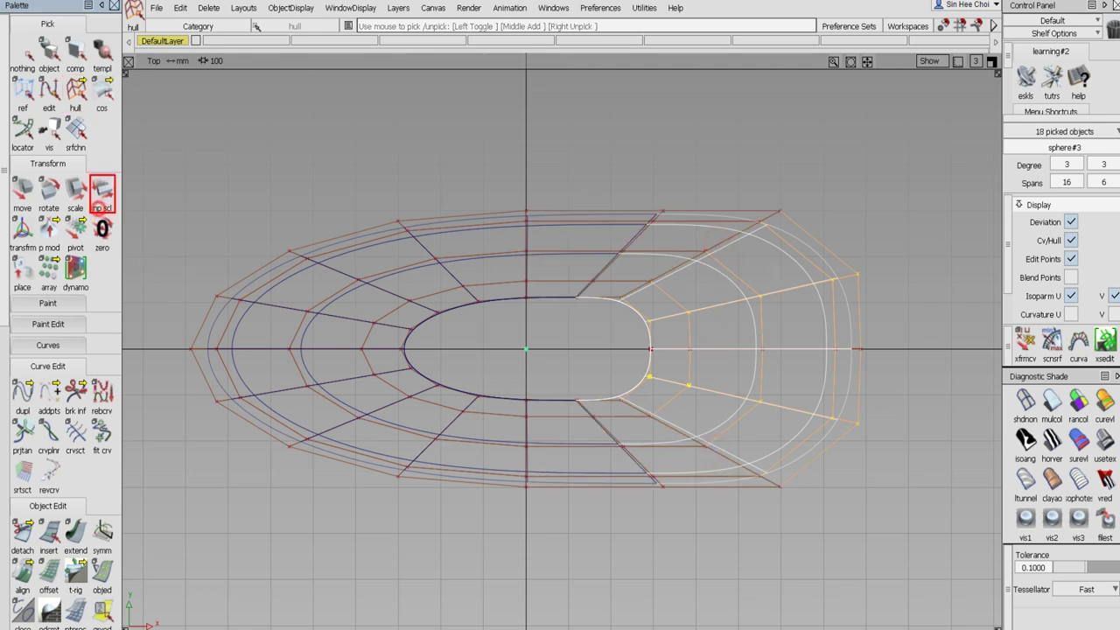
{"action": "middle_click_drag", "start_coordinate": [249, 556], "coordinate": [309, 91]}
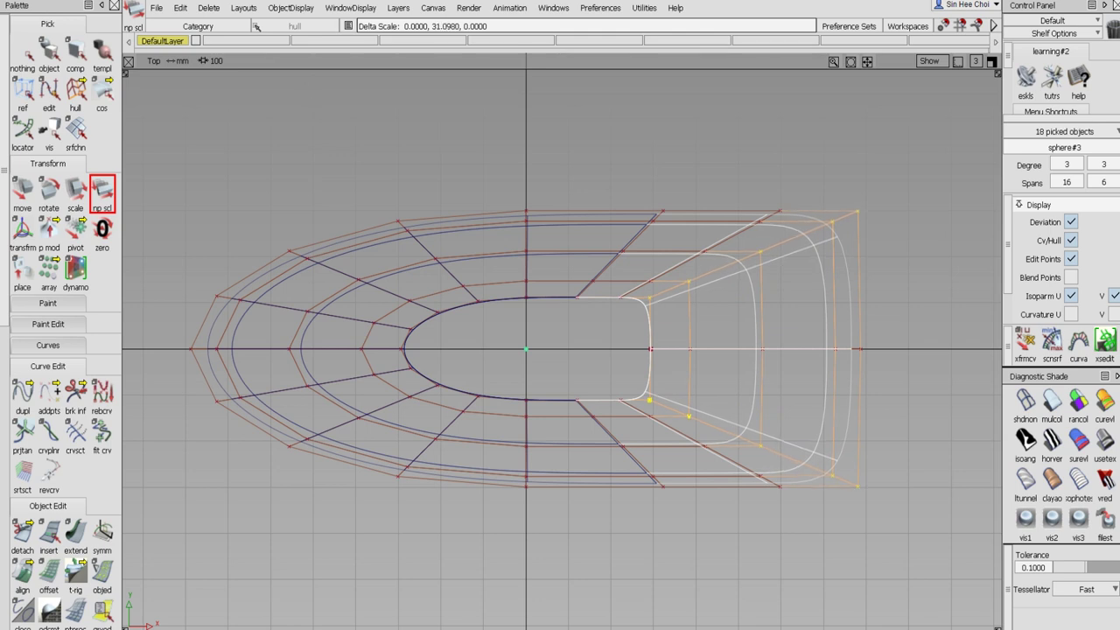
{"action": "middle_click_drag", "start_coordinate": [309, 91], "coordinate": [304, 92]}
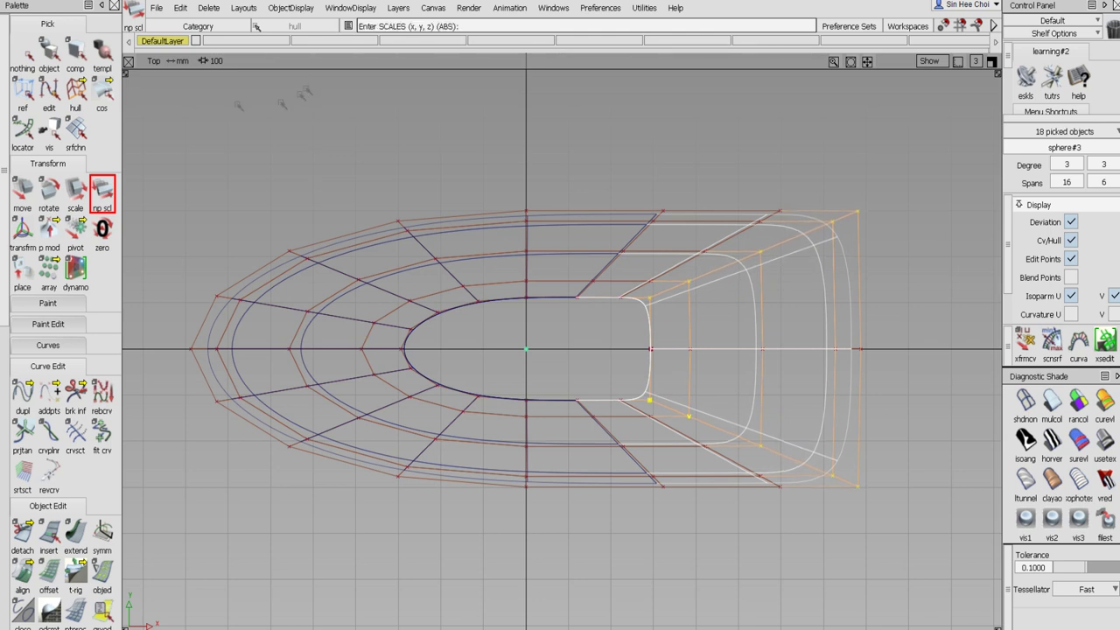
{"action": "left_click", "coordinate": [22, 51]}
Scale the hull lying on the +X axis non-proportionally, slightly outward along X, to crown the end of the surface
{"action": "left_click", "coordinate": [75, 89]}
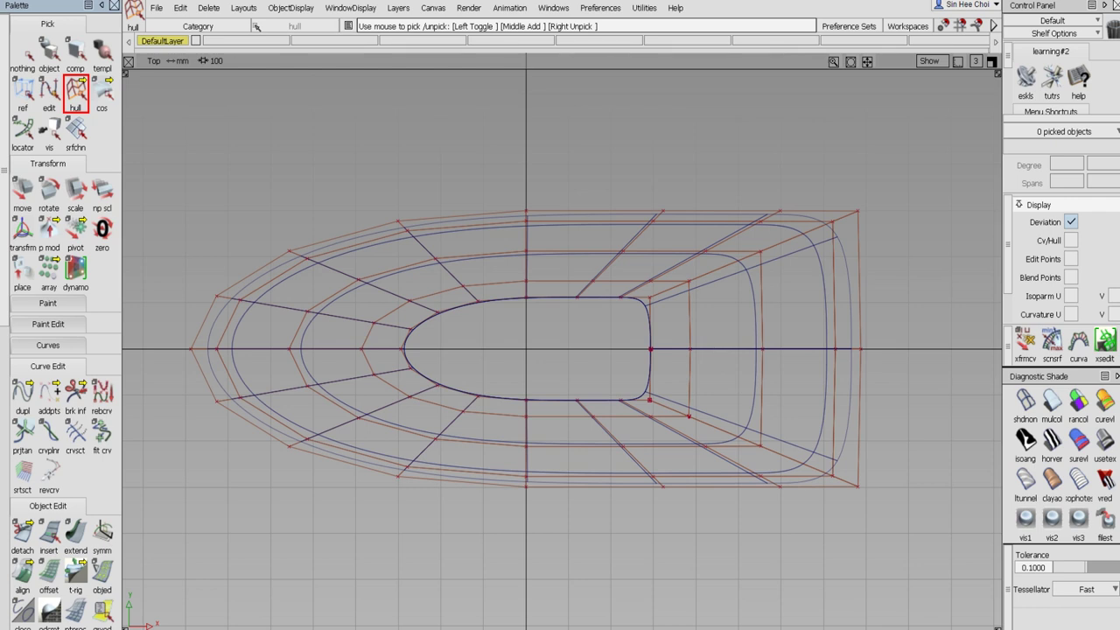
{"action": "left_click", "coordinate": [709, 350]}
{"action": "left_click", "coordinate": [101, 193]}
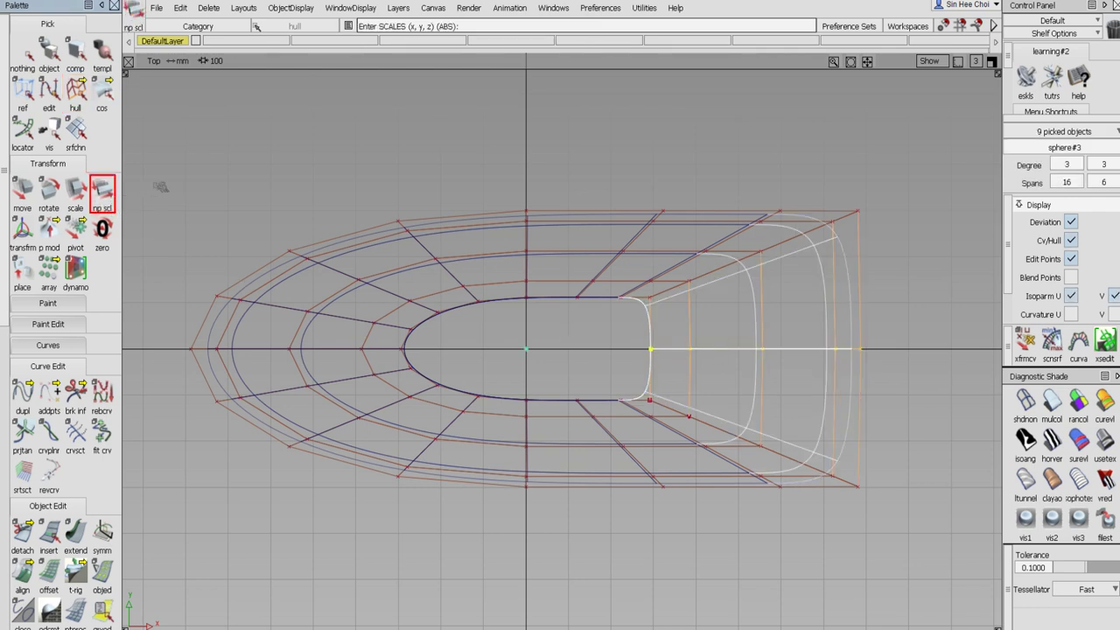
{"action": "left_click_drag", "start_coordinate": [160, 186], "coordinate": [182, 188]}
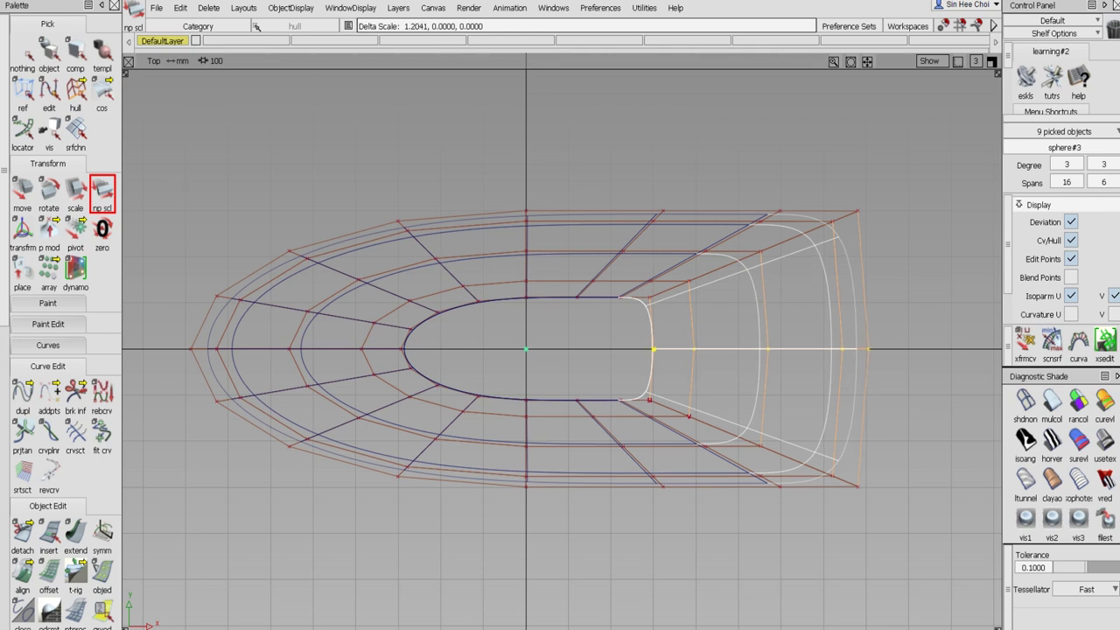
{"action": "left_click", "coordinate": [23, 51]}
Stretch the two off-axis hulls nearest the Y axis on the +X half outward along X, closer to their neighbouring hulls
{"action": "left_click", "coordinate": [75, 89]}
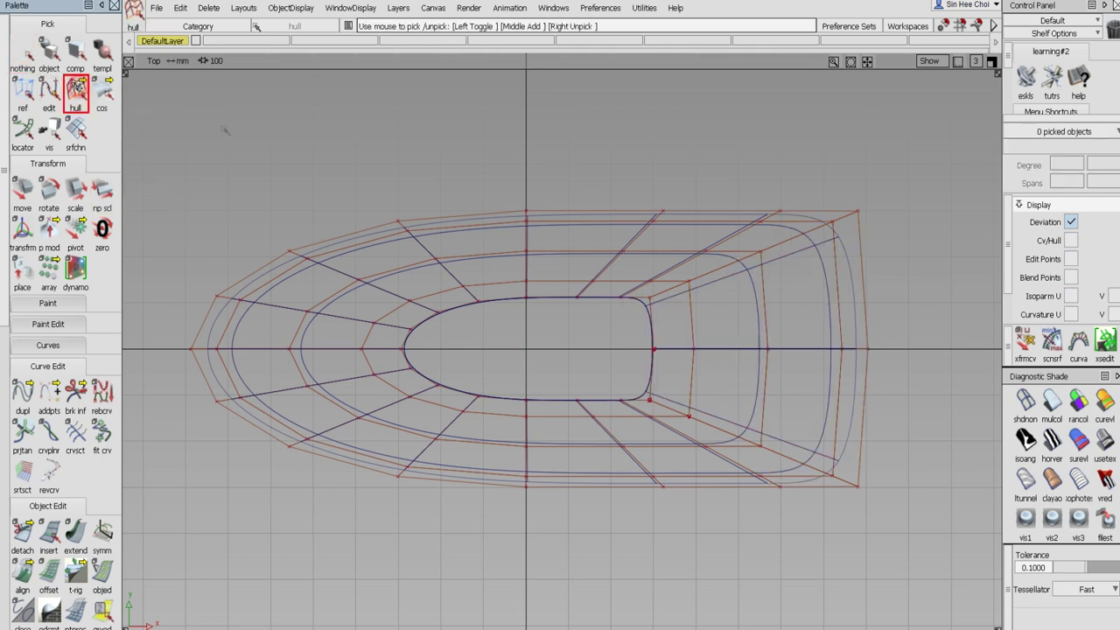
{"action": "left_click", "coordinate": [628, 240]}
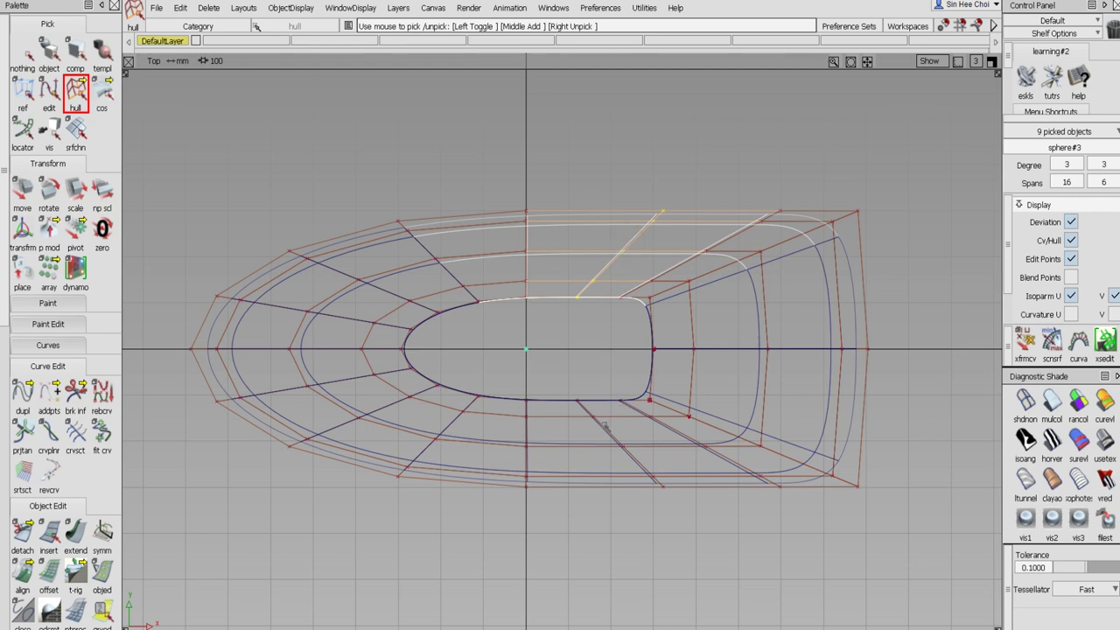
{"action": "left_click", "coordinate": [603, 424]}
{"action": "left_click", "coordinate": [100, 196]}
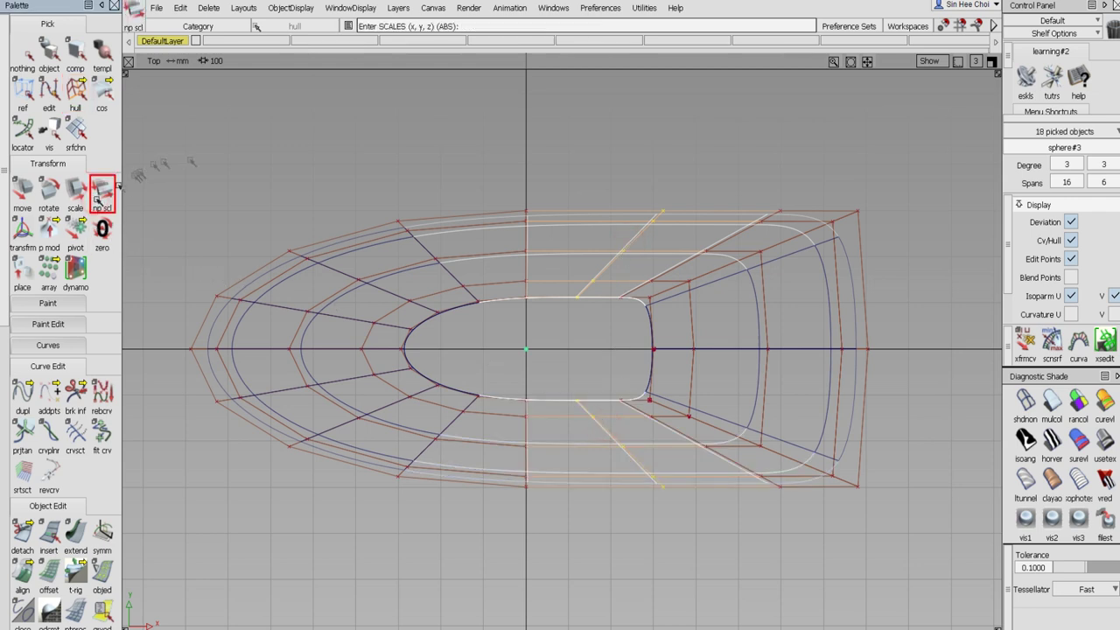
{"action": "left_click_drag", "start_coordinate": [191, 161], "coordinate": [454, 169]}
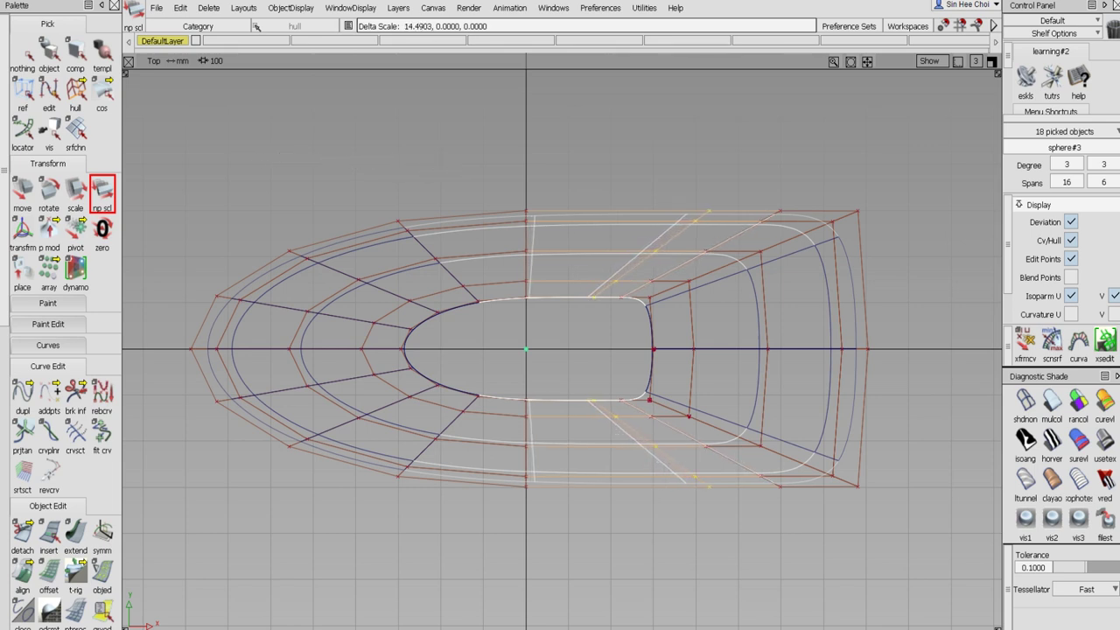
{"action": "left_click_drag", "start_coordinate": [458, 170], "coordinate": [458, 170]}
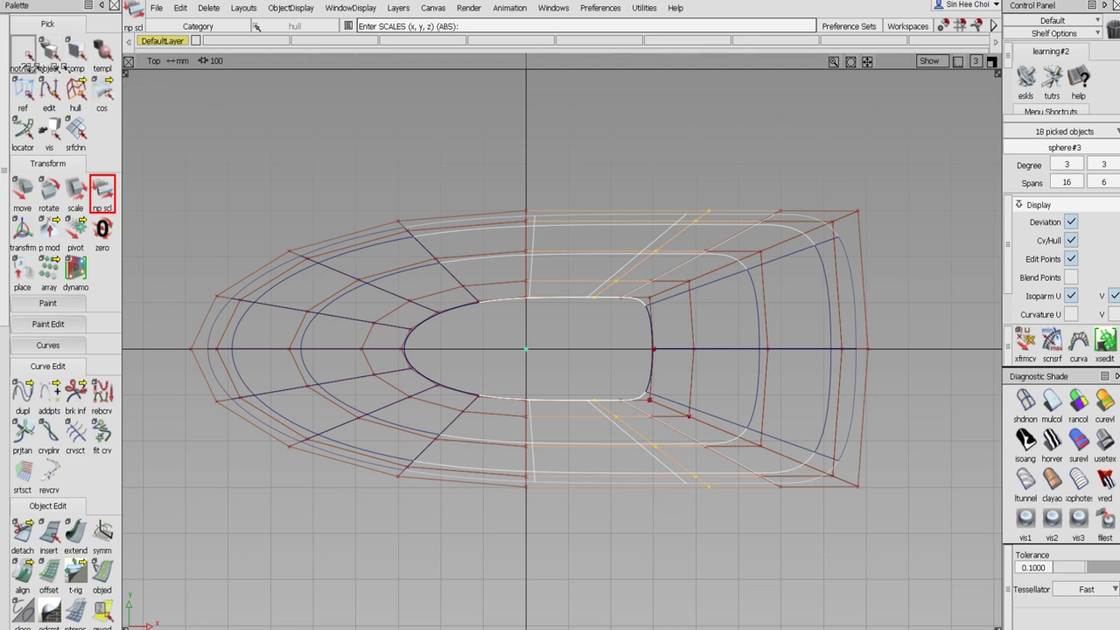
{"action": "left_click", "coordinate": [23, 53]}
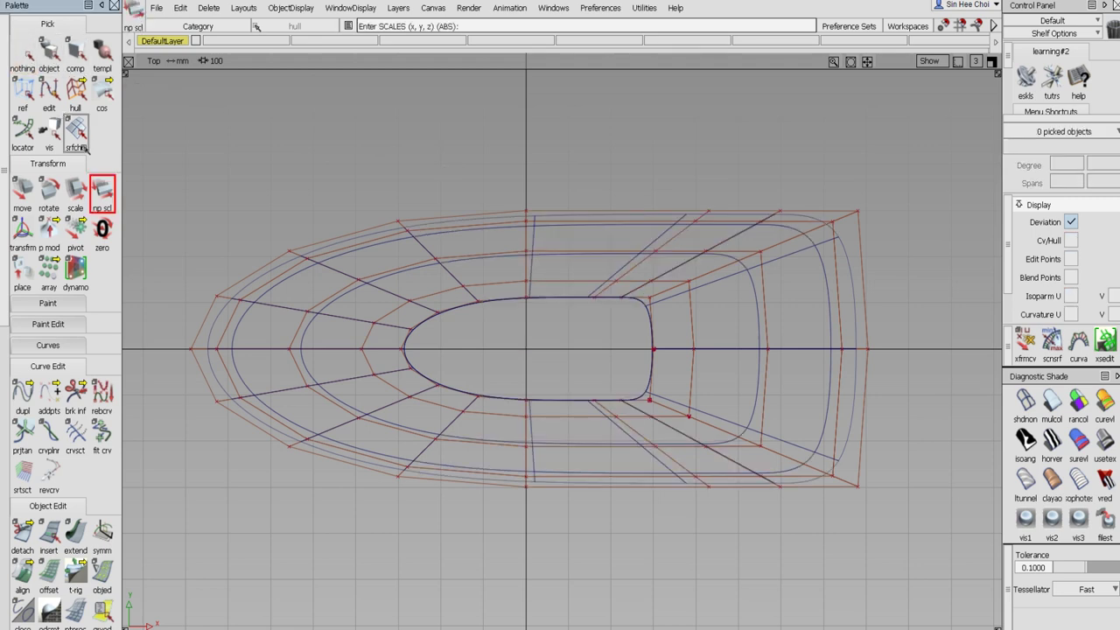
Scale the six off-axis radial hulls on the -X half non-proportionally, slightly wider along Y and then slightly longer along X
{"action": "left_click", "coordinate": [75, 90]}
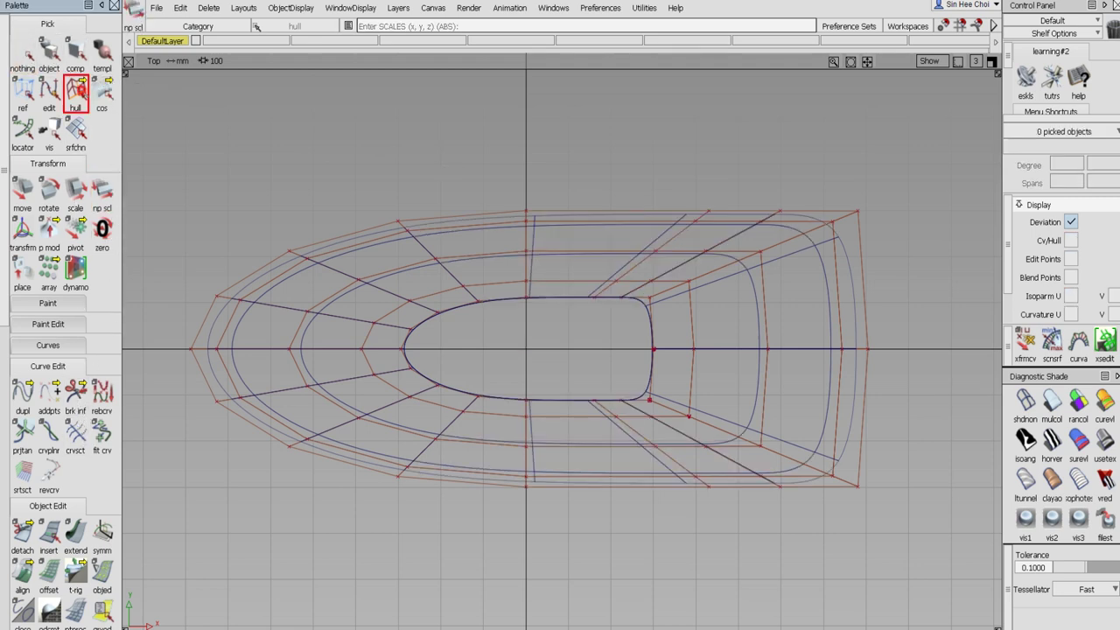
{"action": "left_click", "coordinate": [271, 308]}
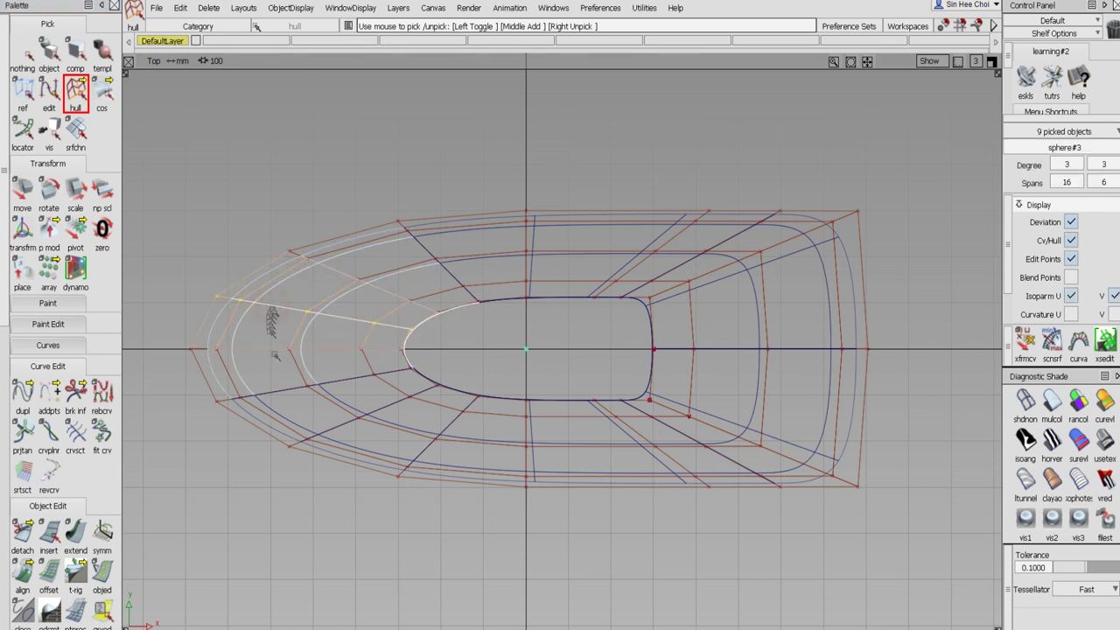
{"action": "left_click", "coordinate": [282, 390]}
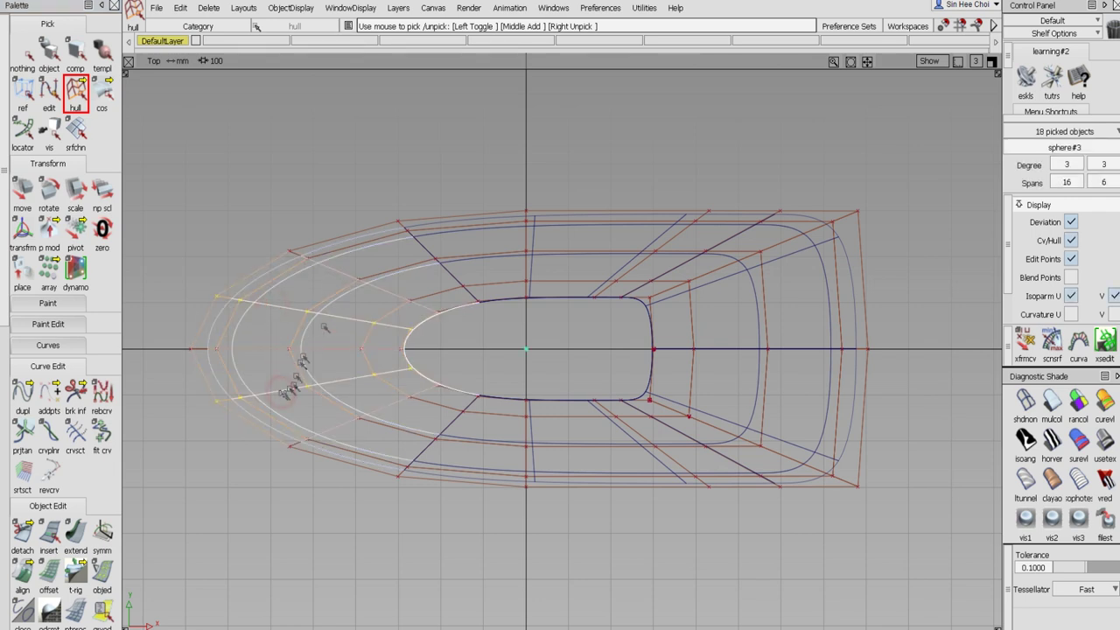
{"action": "left_click", "coordinate": [335, 274]}
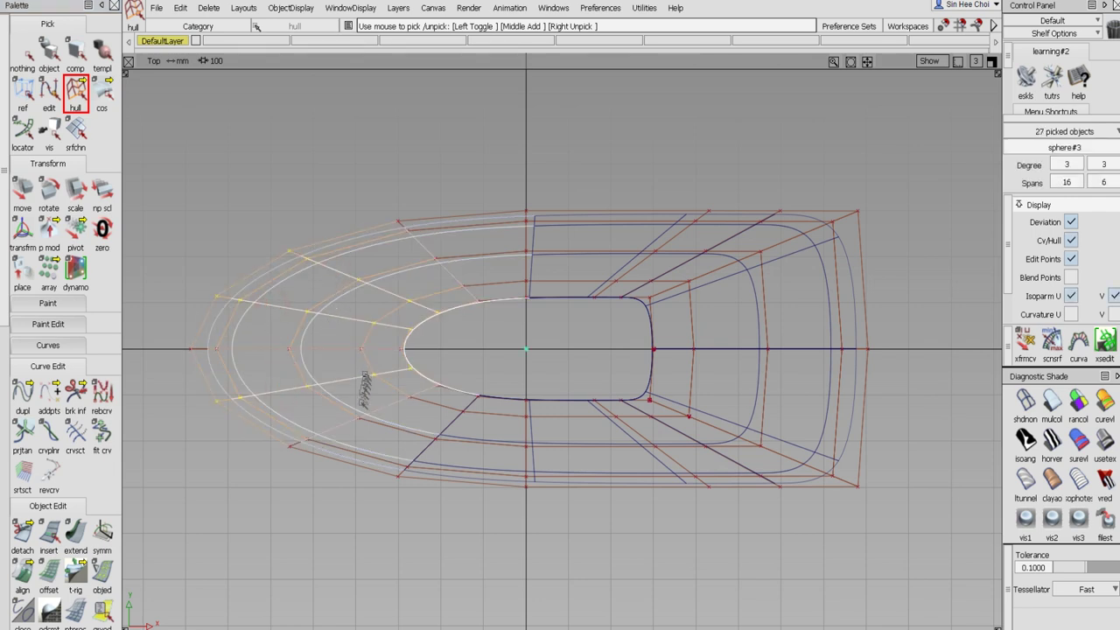
{"action": "left_click", "coordinate": [379, 411]}
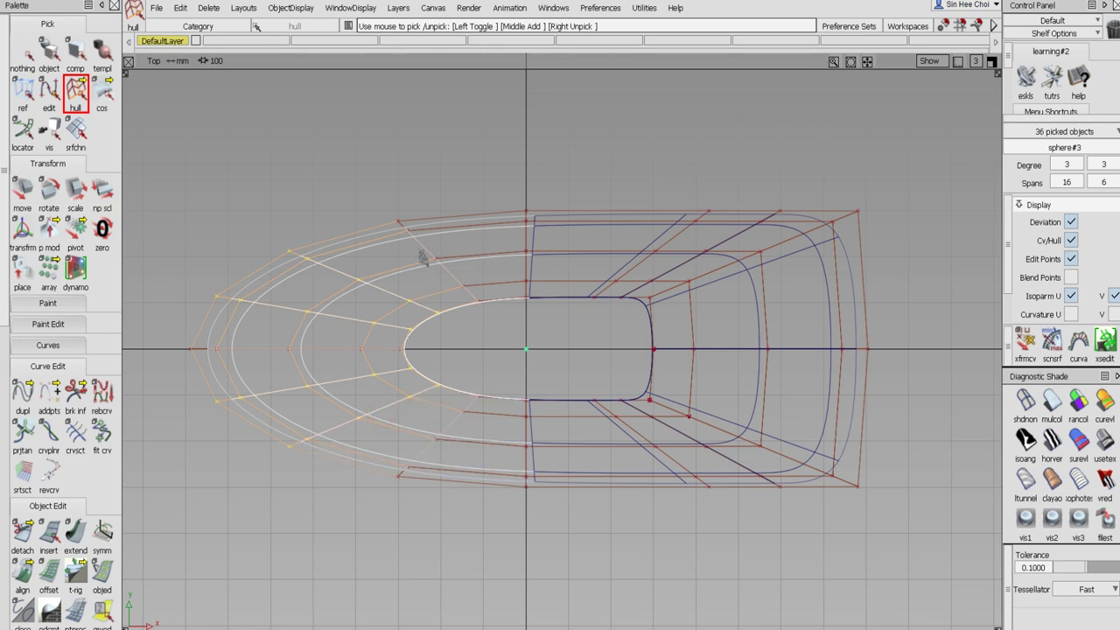
{"action": "left_click", "coordinate": [424, 248]}
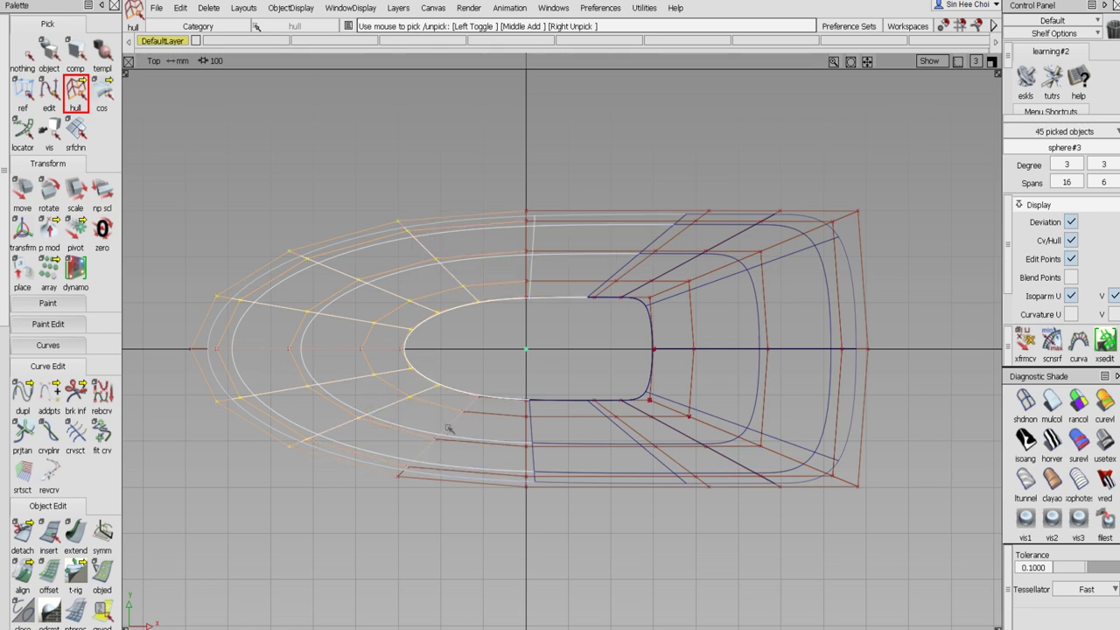
{"action": "left_click", "coordinate": [447, 427]}
{"action": "left_click", "coordinate": [102, 190]}
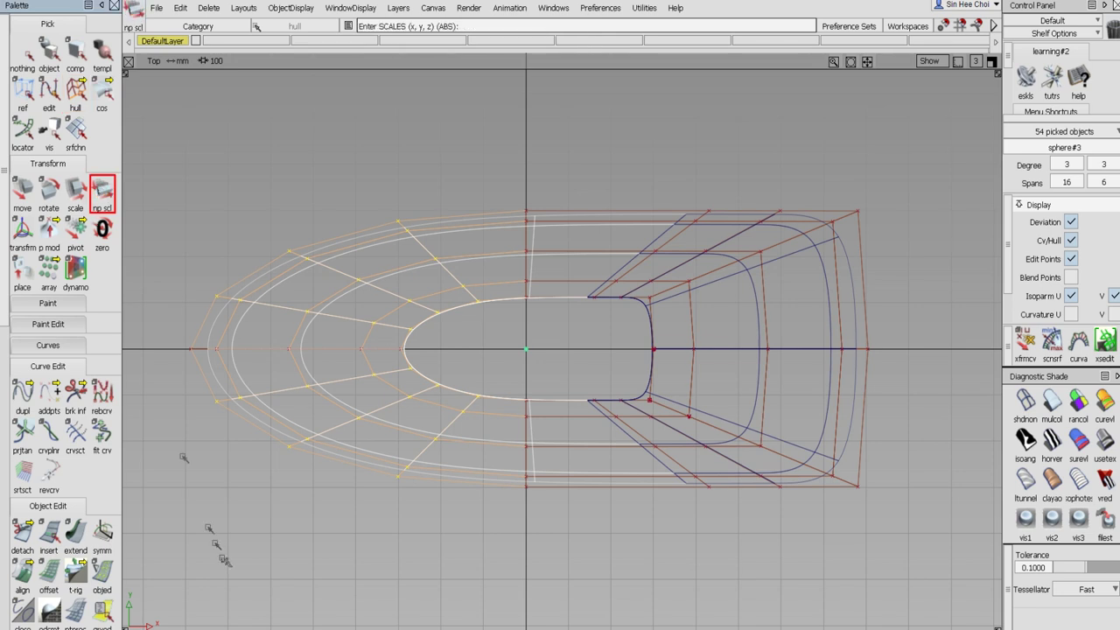
{"action": "middle_click_drag", "start_coordinate": [223, 560], "coordinate": [224, 504]}
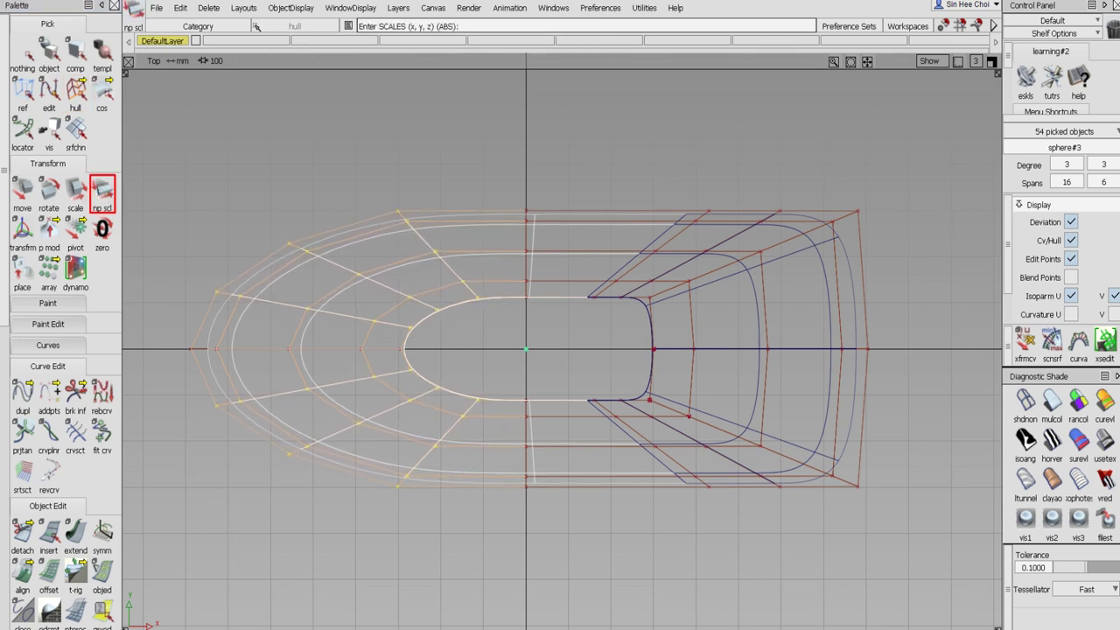
{"action": "left_click_drag", "start_coordinate": [230, 503], "coordinate": [271, 507]}
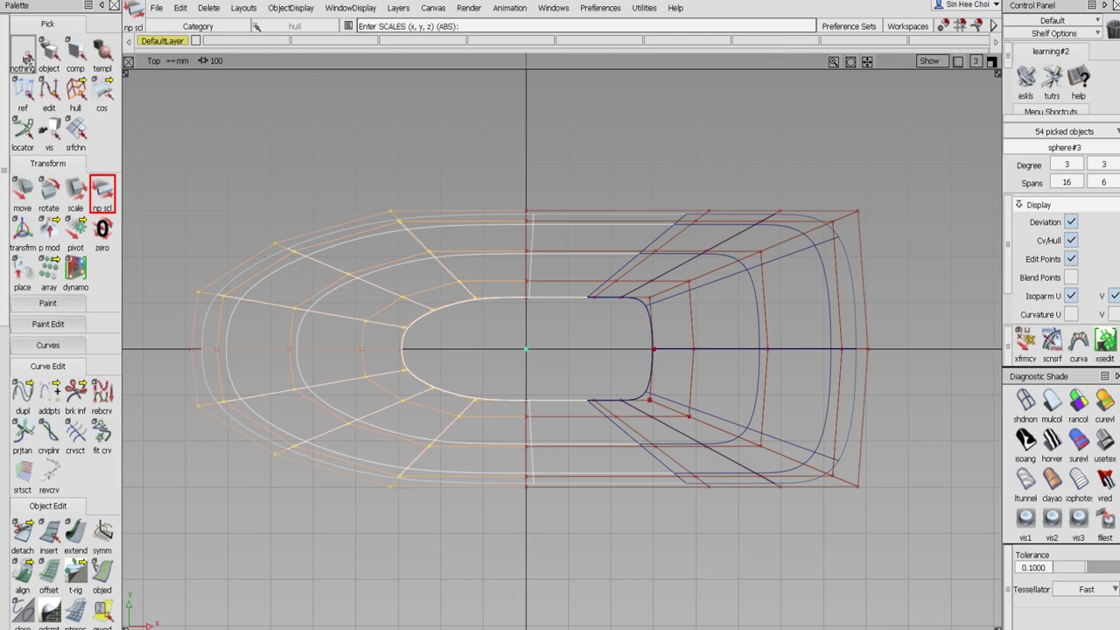
Keep only the two middle off-axis hulls on the -X half picked and scale them along Y and then X to form squarer corners
{"action": "left_click", "coordinate": [75, 90]}
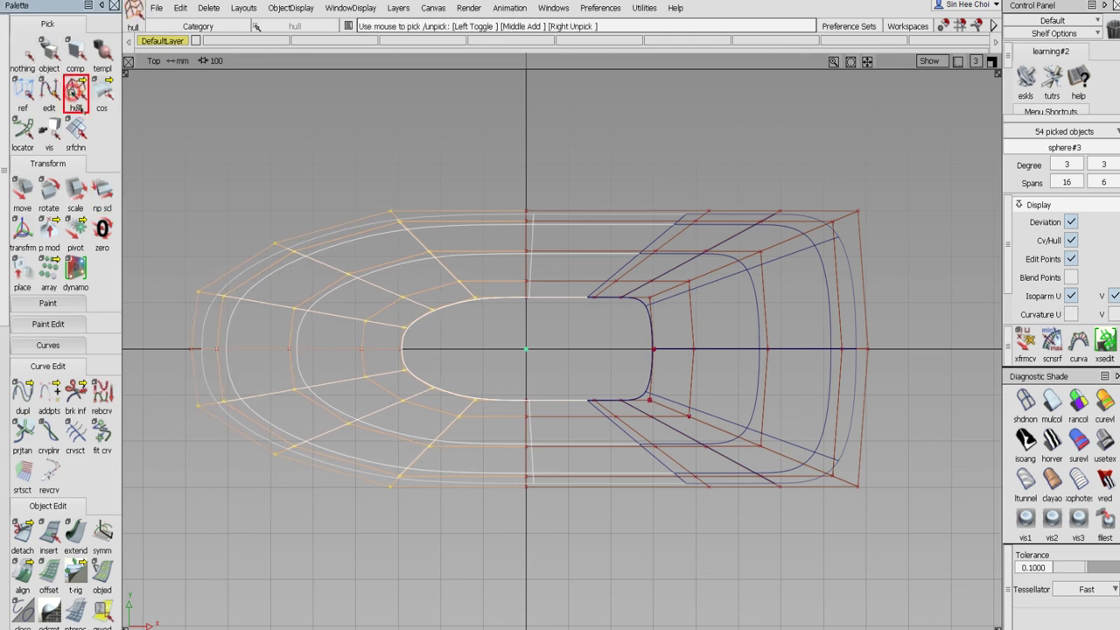
{"action": "left_click", "coordinate": [270, 304]}
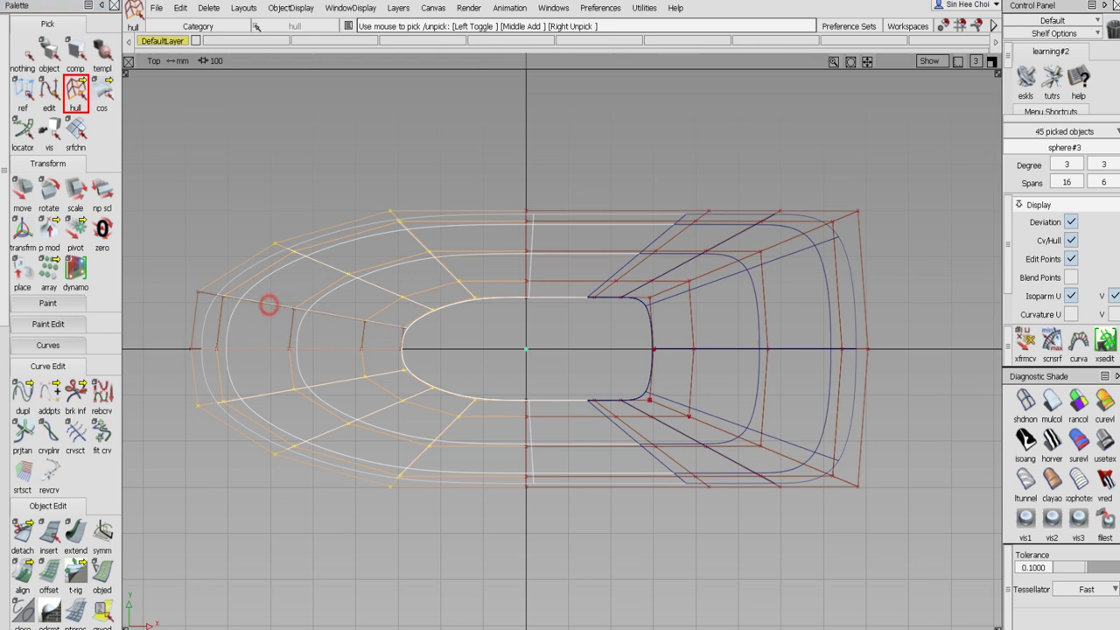
{"action": "left_click", "coordinate": [276, 391]}
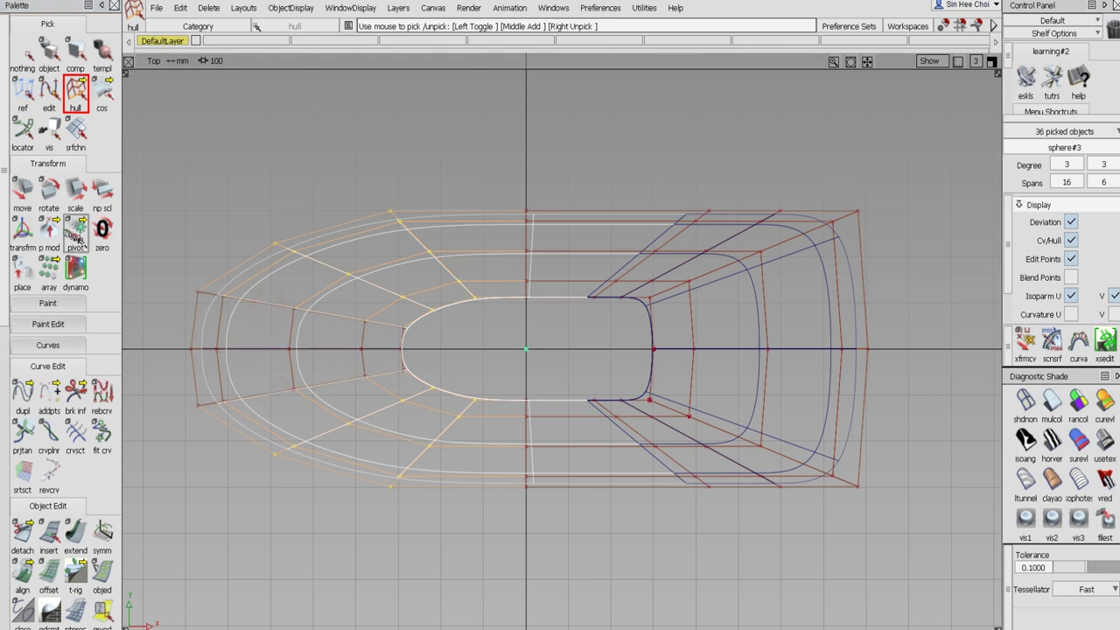
{"action": "left_click", "coordinate": [417, 239]}
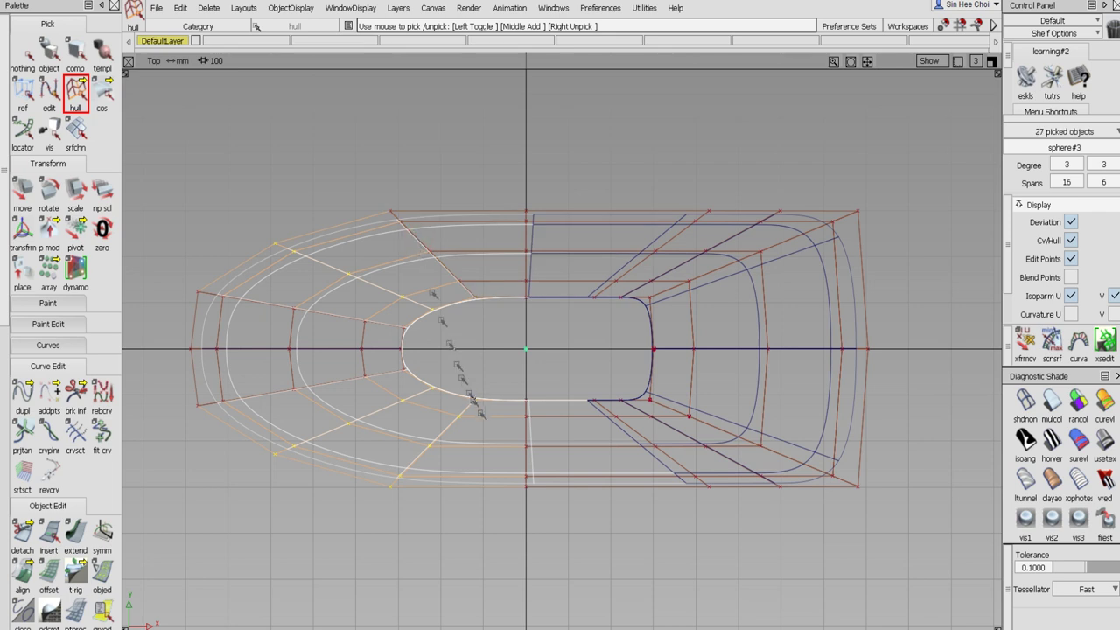
{"action": "left_click", "coordinate": [451, 427]}
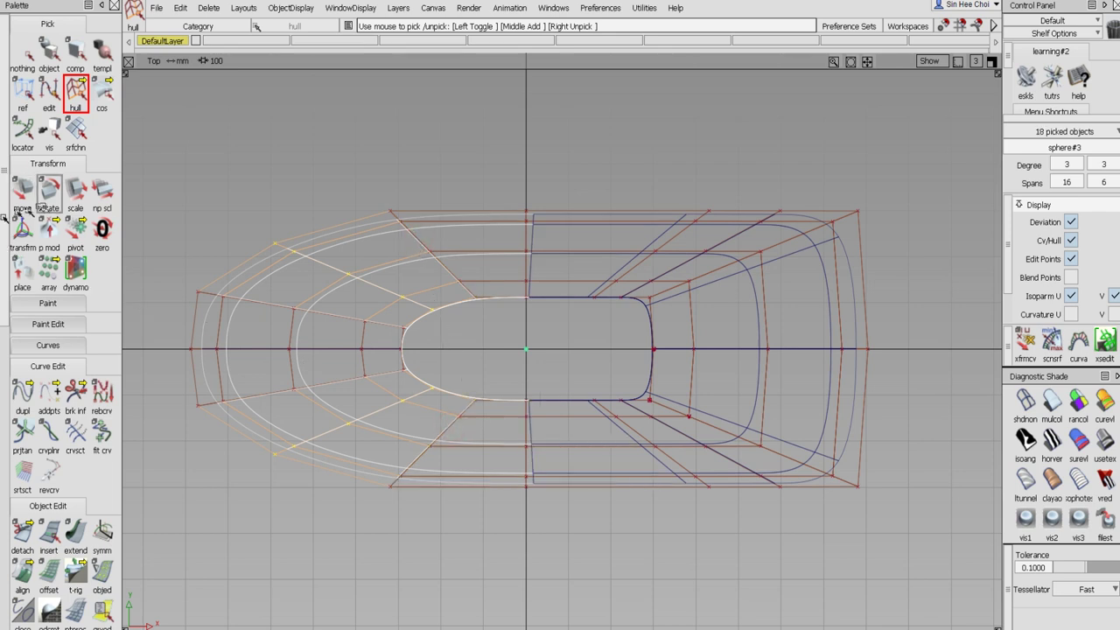
{"action": "left_click", "coordinate": [102, 193]}
{"action": "middle_click_drag", "start_coordinate": [237, 520], "coordinate": [240, 350]}
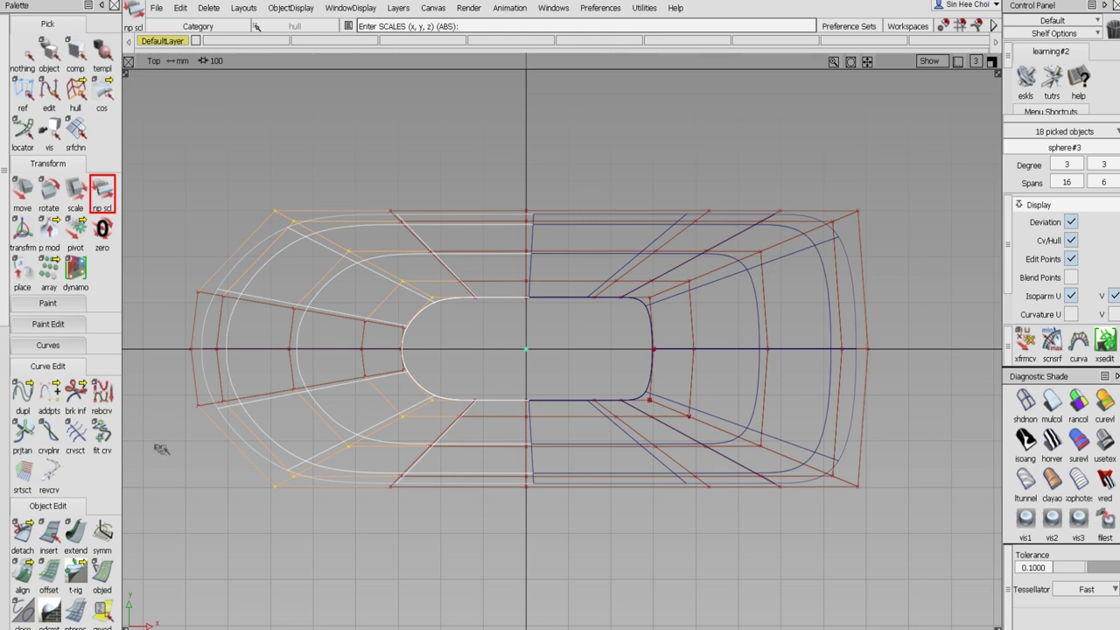
{"action": "left_click_drag", "start_coordinate": [161, 449], "coordinate": [313, 434]}
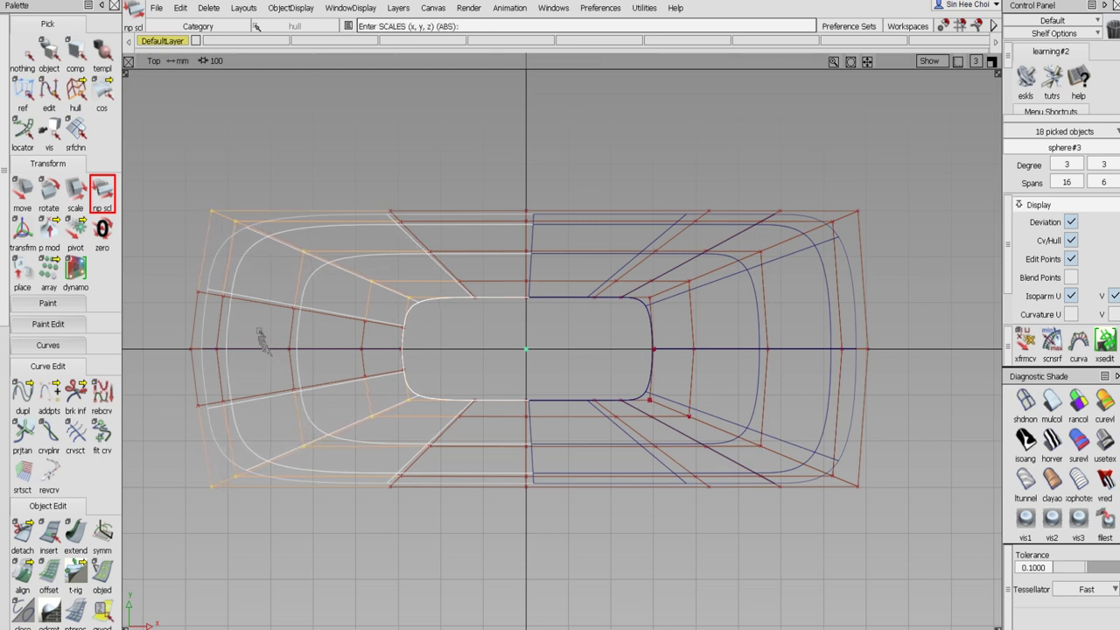
Stretch the two off-axis hulls nearest the Y axis on the -X half outward along X until they lie close to the corner hulls
{"action": "left_click", "coordinate": [75, 94]}
{"action": "left_click", "coordinate": [22, 52]}
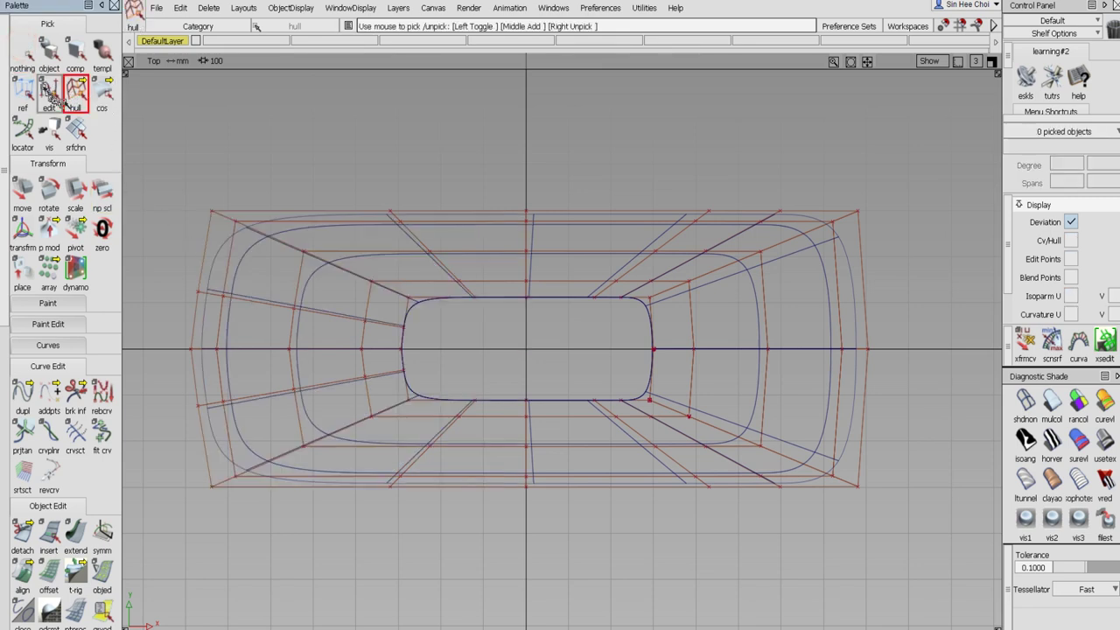
{"action": "left_click", "coordinate": [415, 236]}
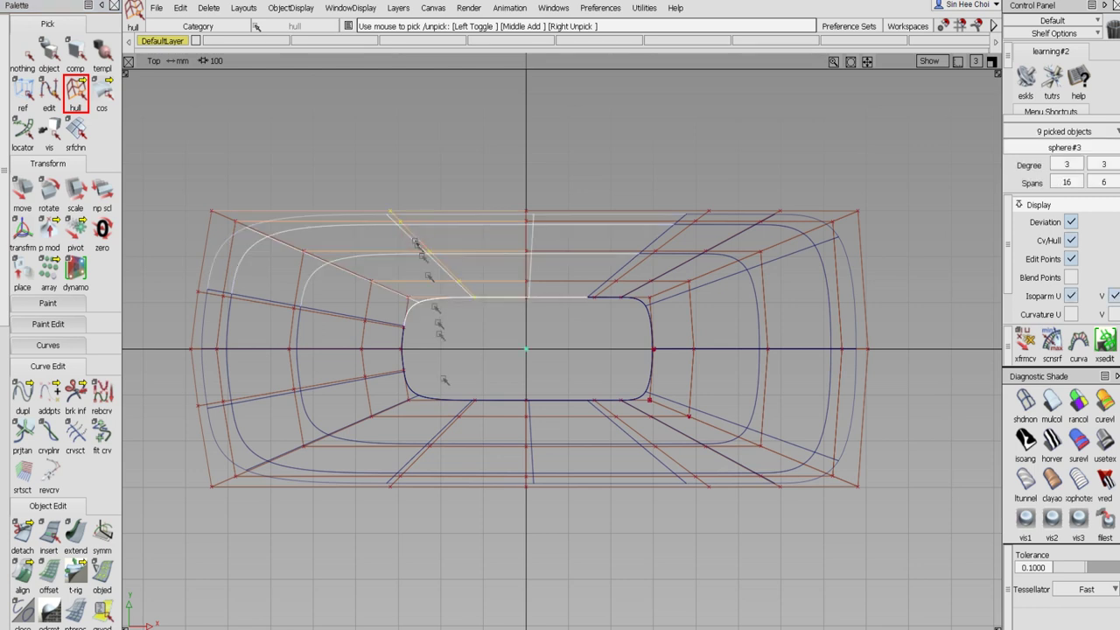
{"action": "left_click", "coordinate": [451, 426]}
{"action": "left_click", "coordinate": [101, 192]}
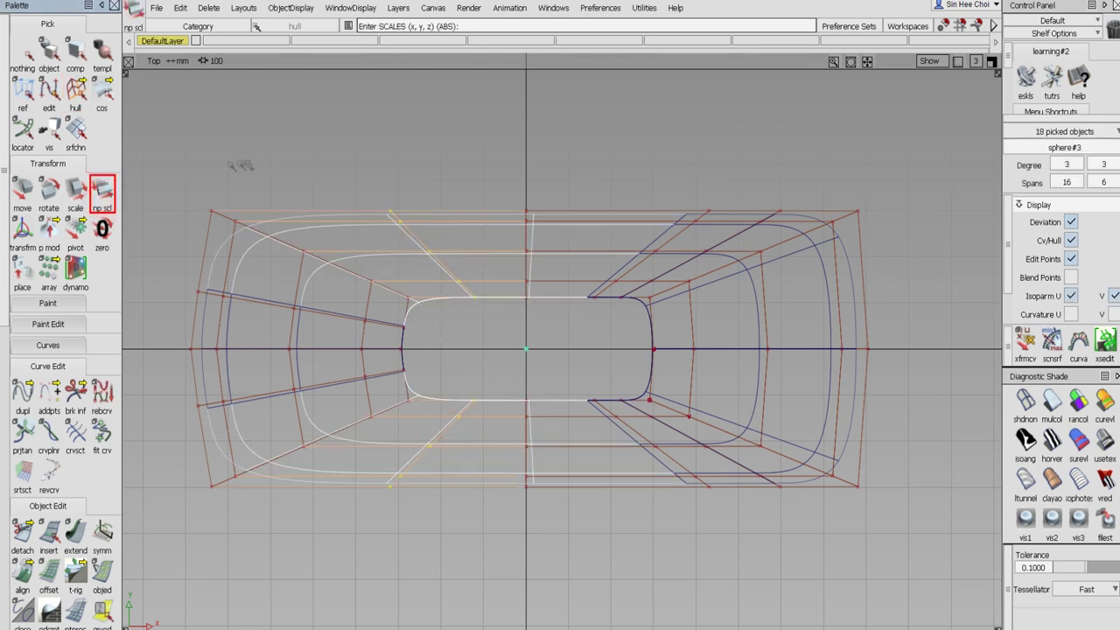
{"action": "left_click_drag", "start_coordinate": [236, 164], "coordinate": [748, 249]}
{"action": "left_click", "coordinate": [21, 53]}
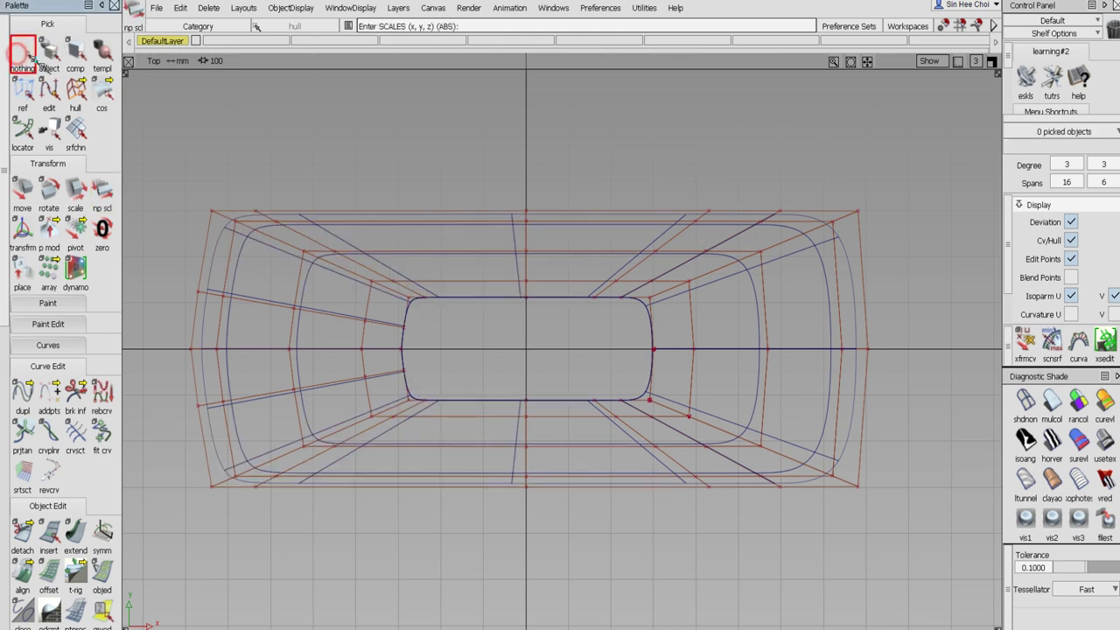
{"action": "left_click", "coordinate": [75, 91]}
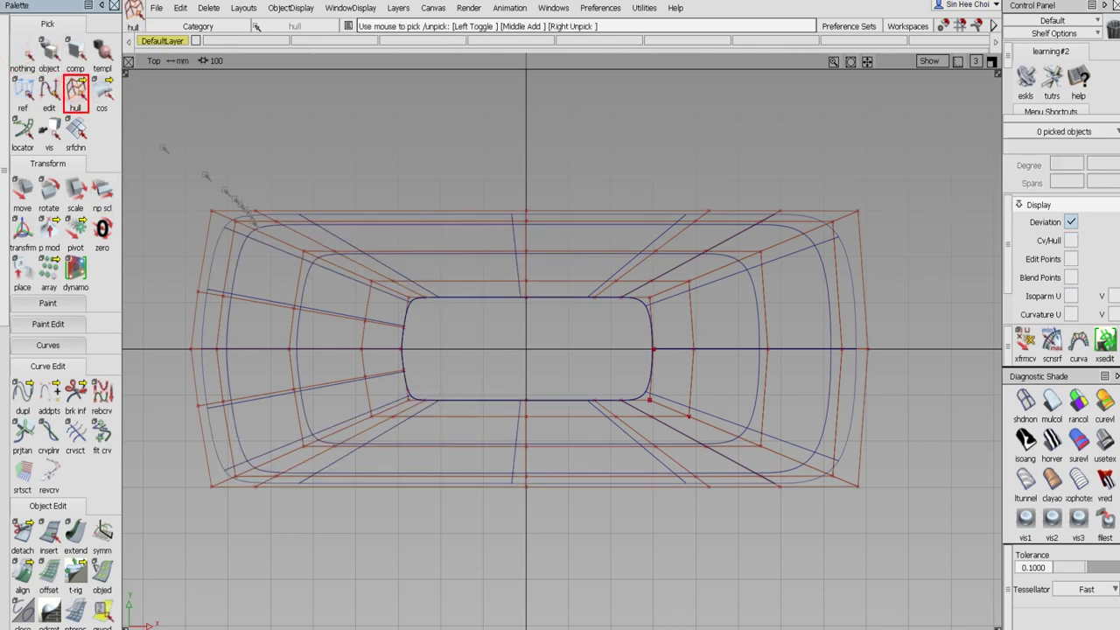
Stretch the two hulls flanking the X axis on the -X half outward along X, and the X-axis hull between them slightly beyond
{"action": "left_click", "coordinate": [250, 300]}
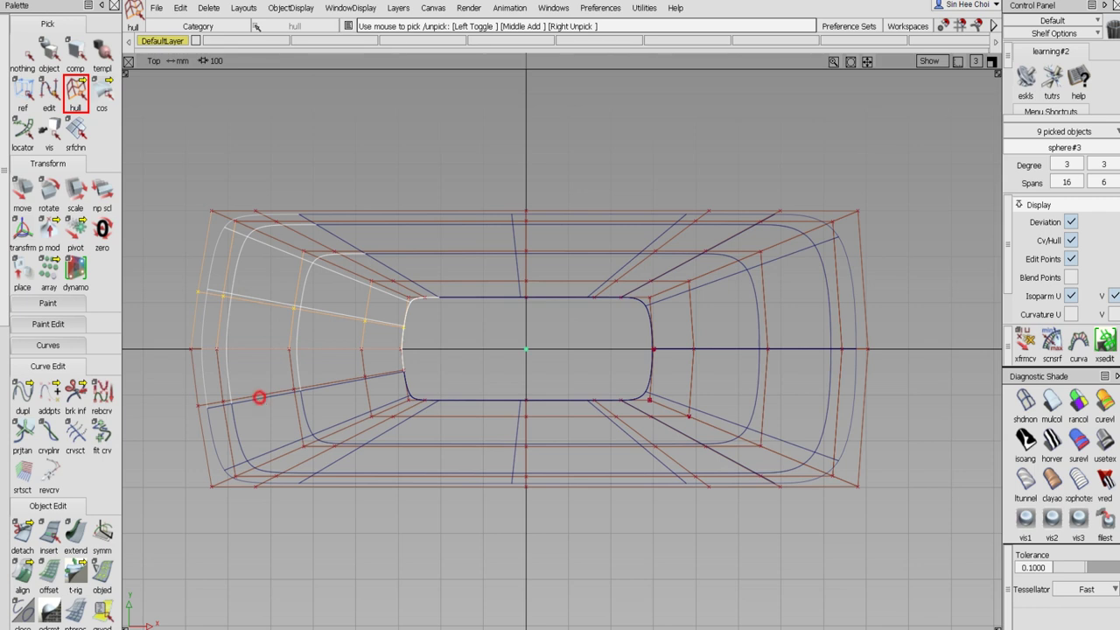
{"action": "left_click", "coordinate": [259, 398]}
{"action": "left_click", "coordinate": [102, 193]}
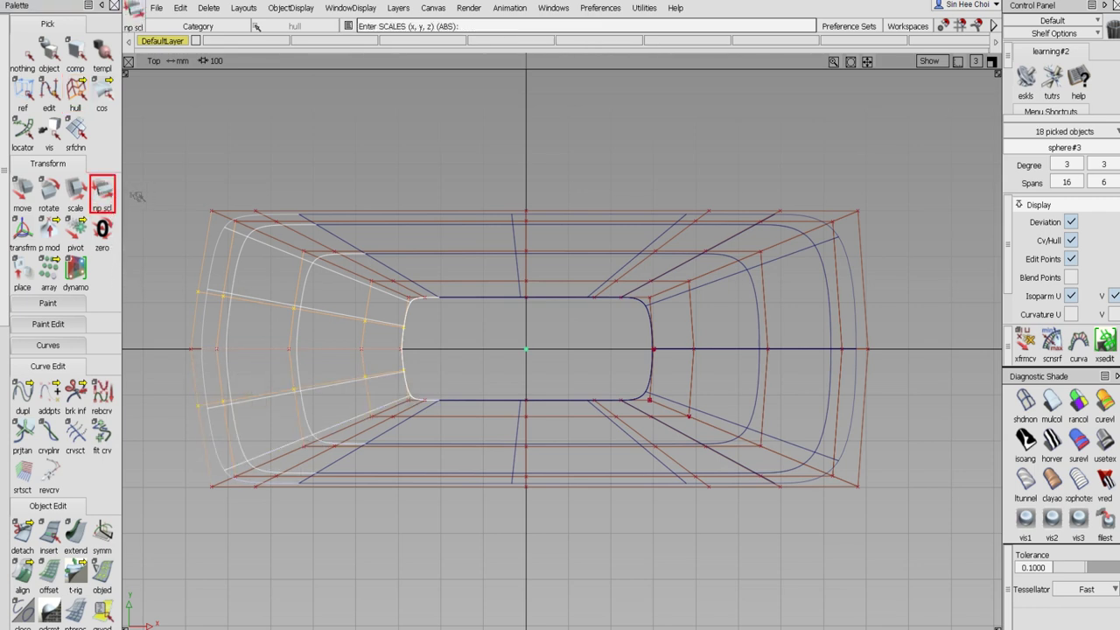
{"action": "left_click_drag", "start_coordinate": [137, 196], "coordinate": [160, 195]}
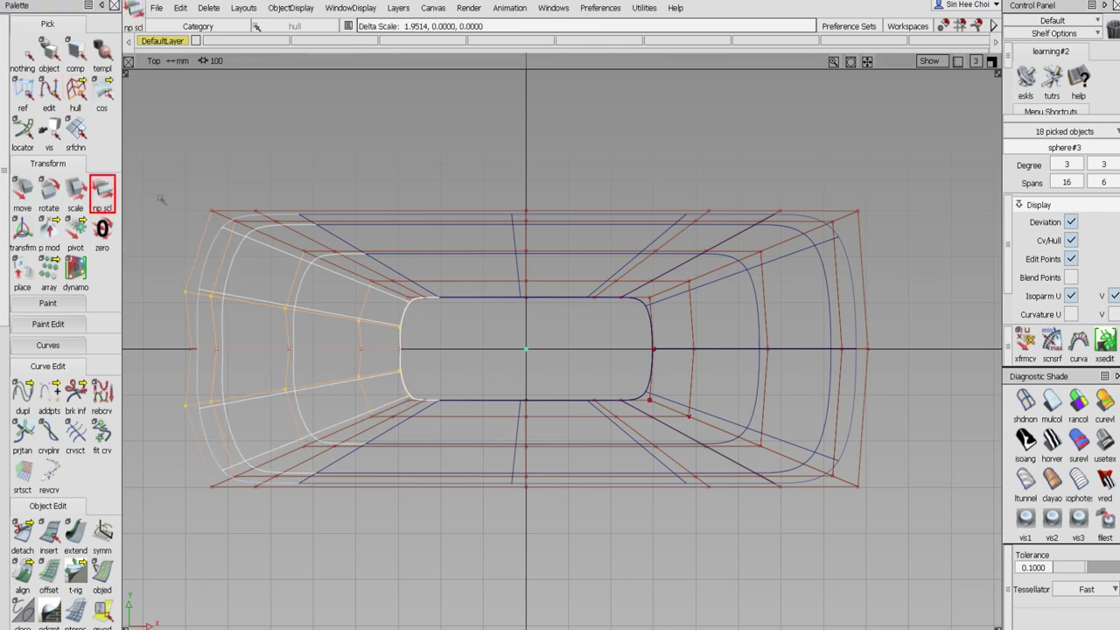
{"action": "left_click", "coordinate": [267, 351]}
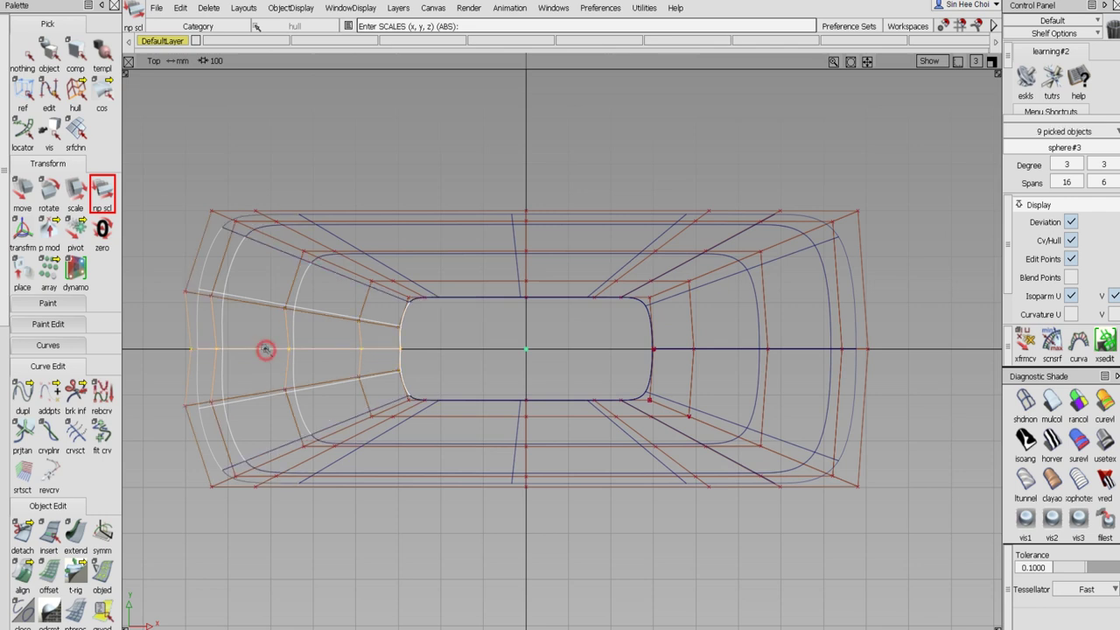
{"action": "left_click_drag", "start_coordinate": [140, 176], "coordinate": [165, 175]}
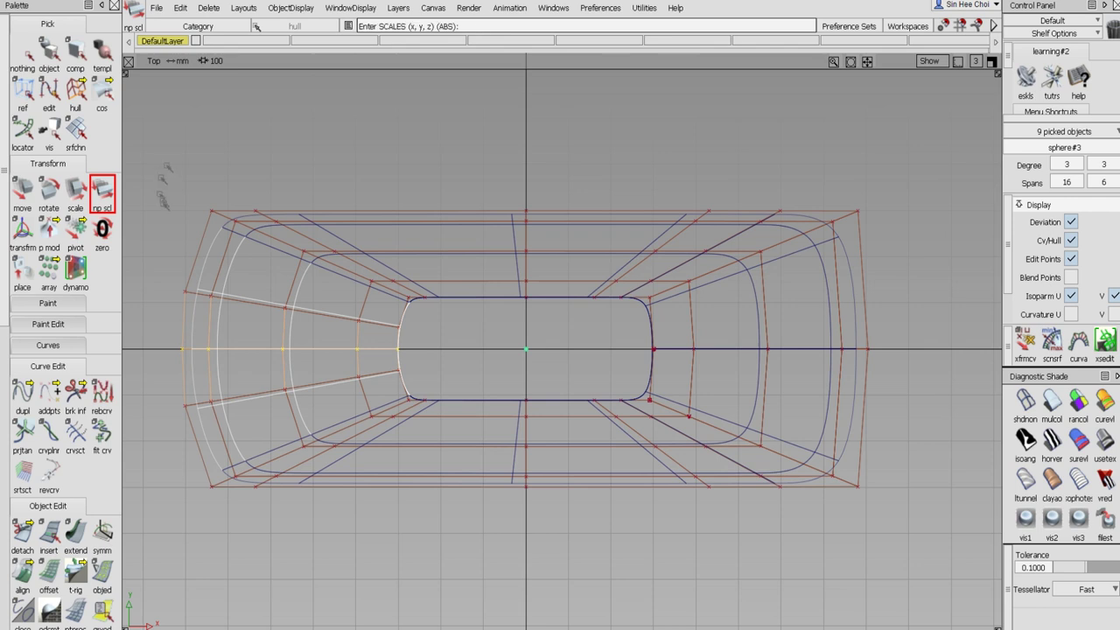
{"action": "left_click", "coordinate": [25, 54]}
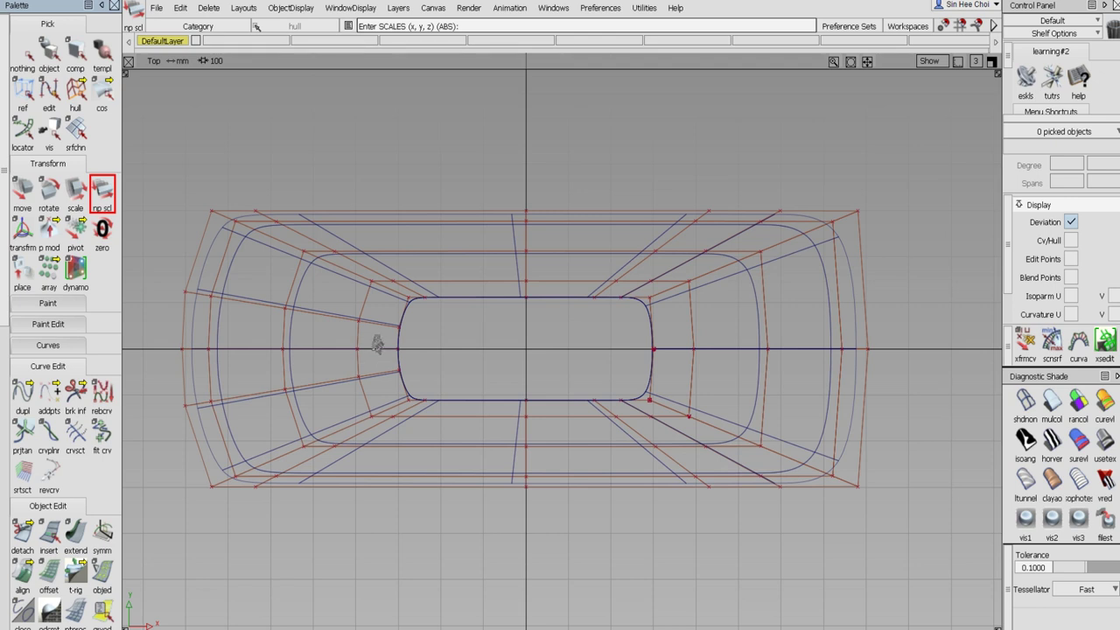
{"action": "left_click", "coordinate": [378, 324]}
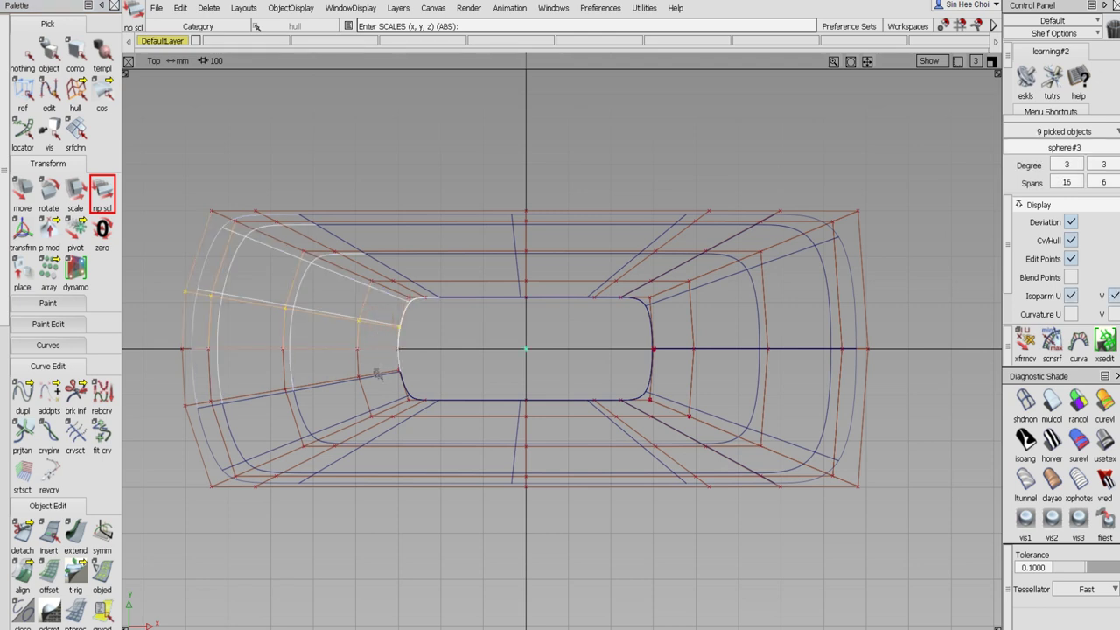
{"action": "left_click", "coordinate": [76, 89]}
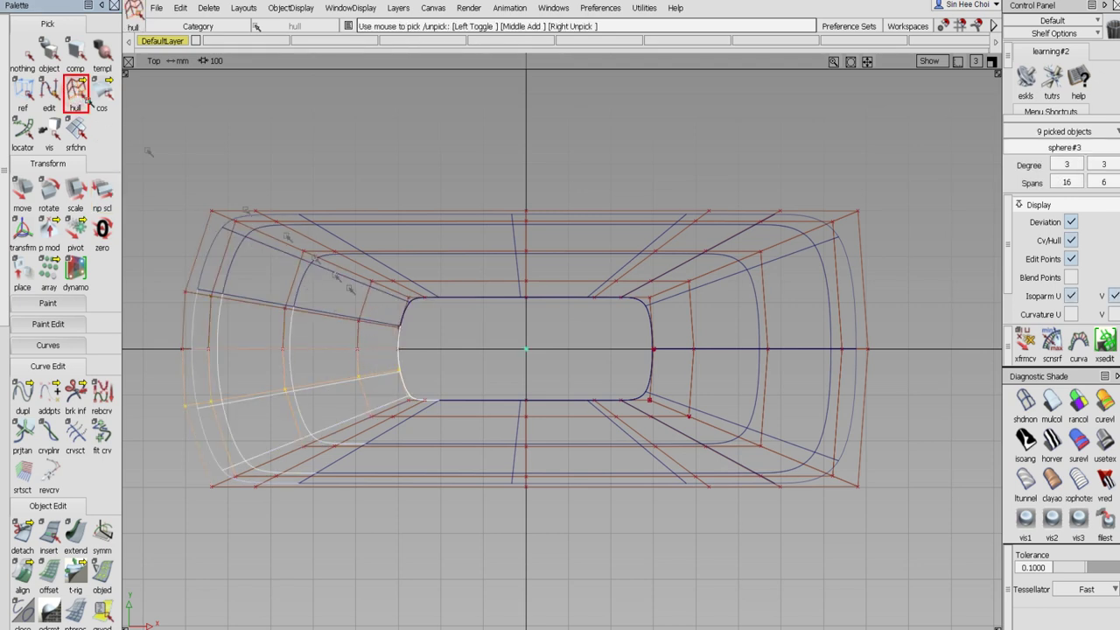
{"action": "left_click", "coordinate": [366, 320]}
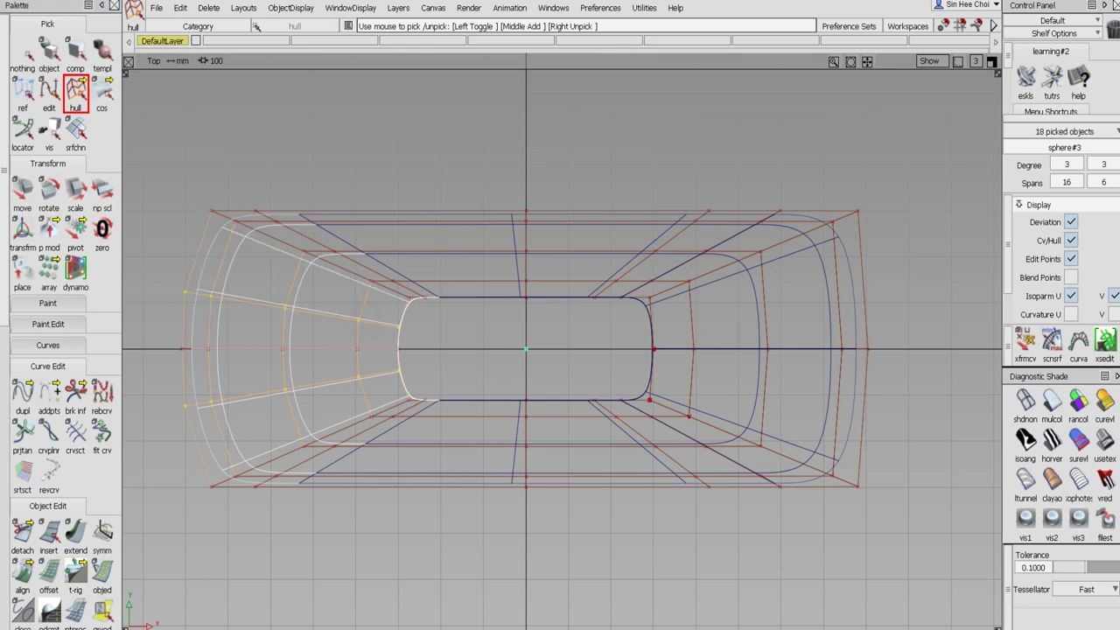
{"action": "left_click", "coordinate": [23, 58]}
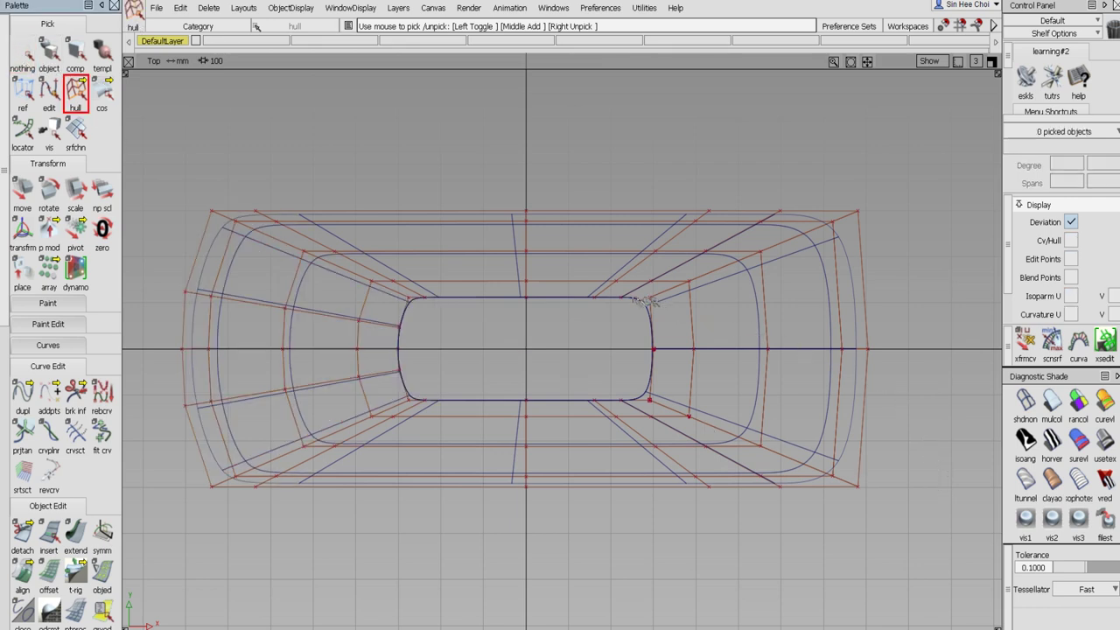
In the Left view, stretch the first horizontal hull below the middle along X until its ends line up with the middle hull
{"action": "left_click", "coordinate": [992, 61]}
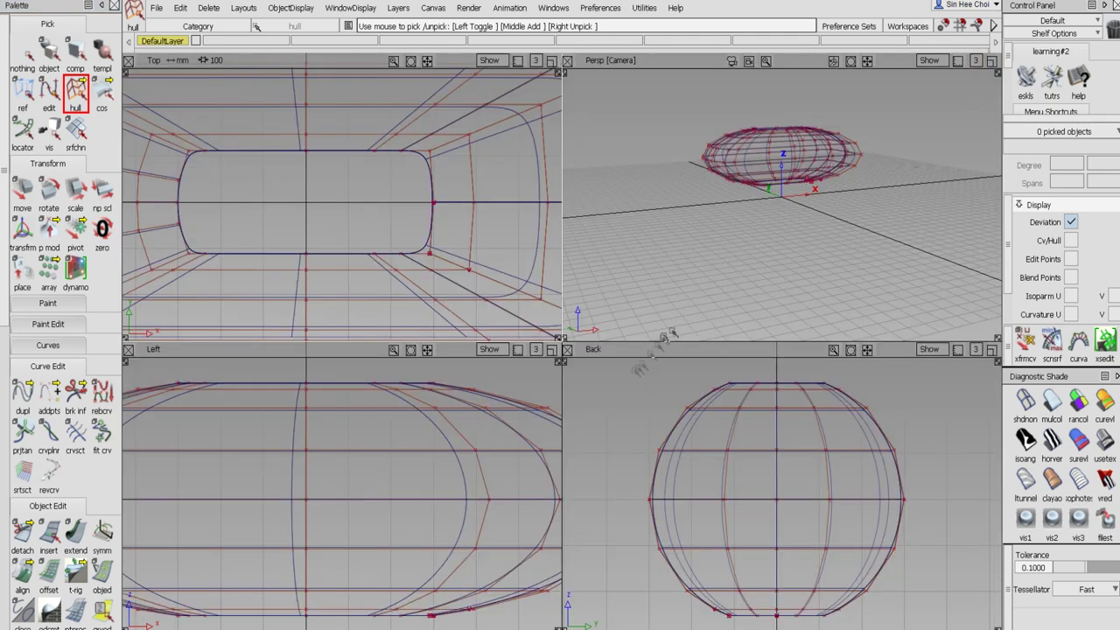
{"action": "left_click", "coordinate": [550, 350]}
{"action": "left_click", "coordinate": [549, 350]}
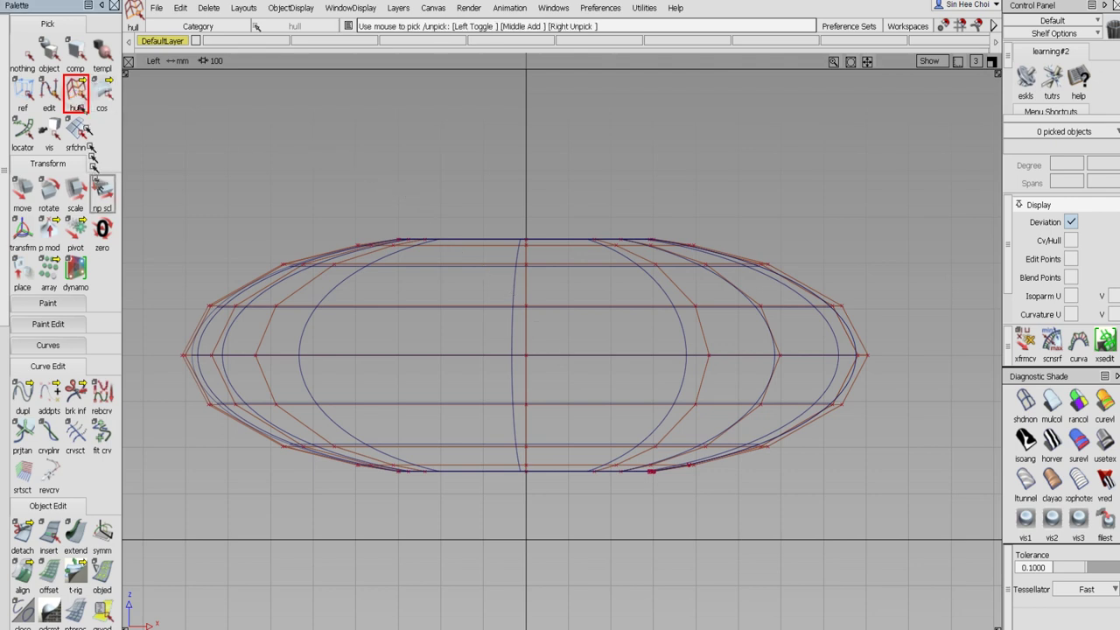
{"action": "left_click", "coordinate": [102, 195]}
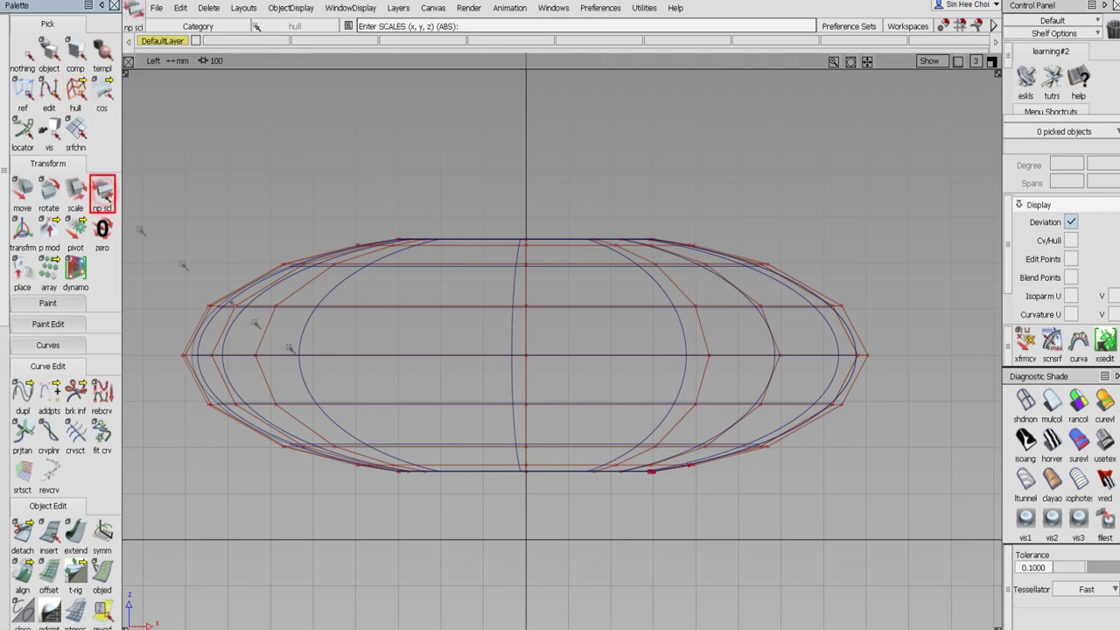
{"action": "left_click", "coordinate": [340, 401]}
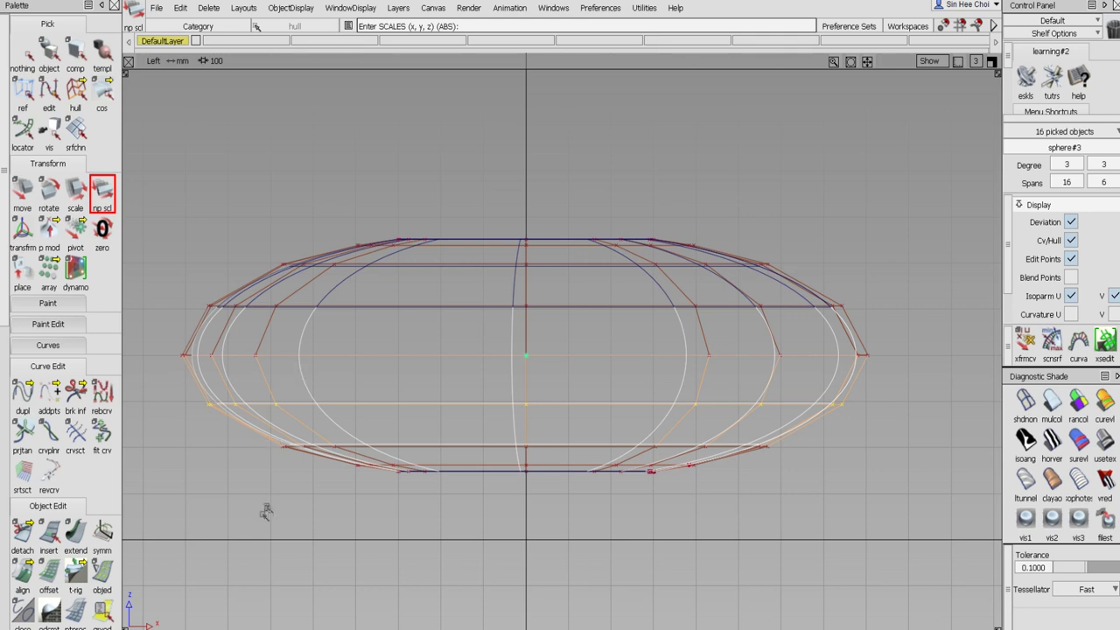
{"action": "left_click_drag", "start_coordinate": [262, 517], "coordinate": [306, 517]}
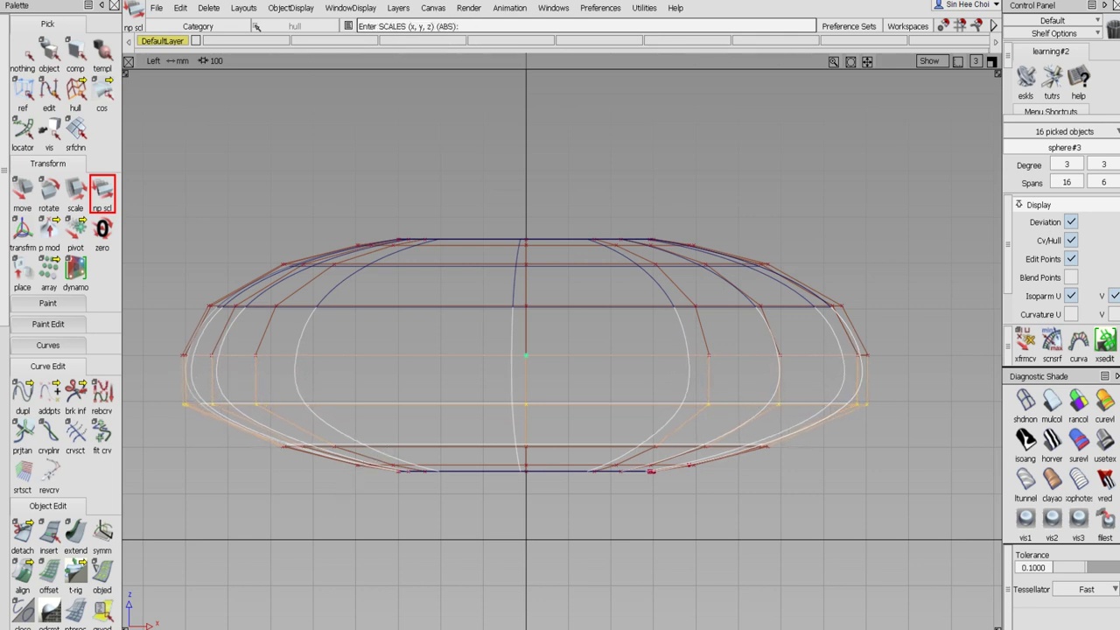
Stretch the three lowest horizontal hulls one by one along X to nearly the middle hull's length, making the lower side walls almost vertical
{"action": "left_click", "coordinate": [374, 464]}
{"action": "left_click_drag", "start_coordinate": [393, 451], "coordinate": [651, 471]}
{"action": "left_click", "coordinate": [648, 520]}
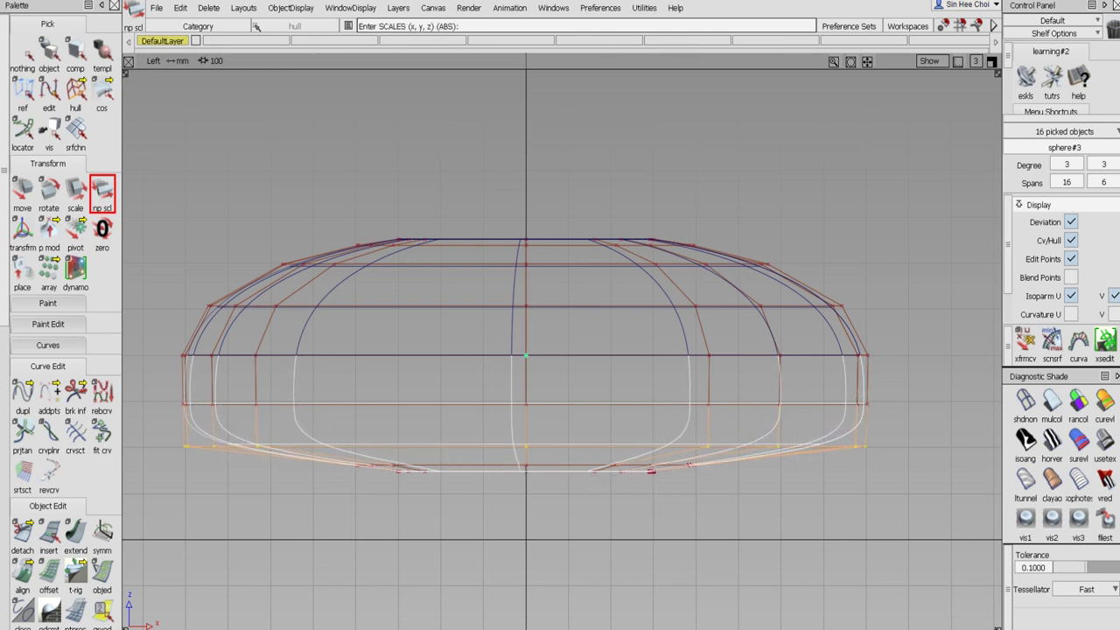
{"action": "left_click_drag", "start_coordinate": [517, 468], "coordinate": [713, 518]}
{"action": "left_click_drag", "start_coordinate": [510, 540], "coordinate": [639, 570]}
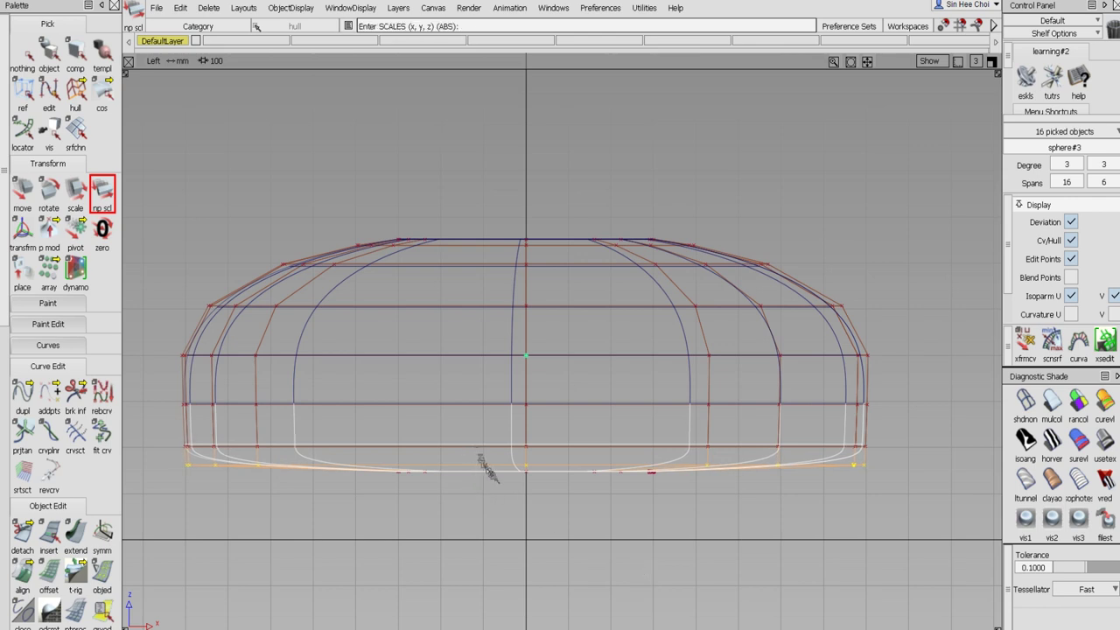
{"action": "left_click_drag", "start_coordinate": [490, 475], "coordinate": [591, 547]}
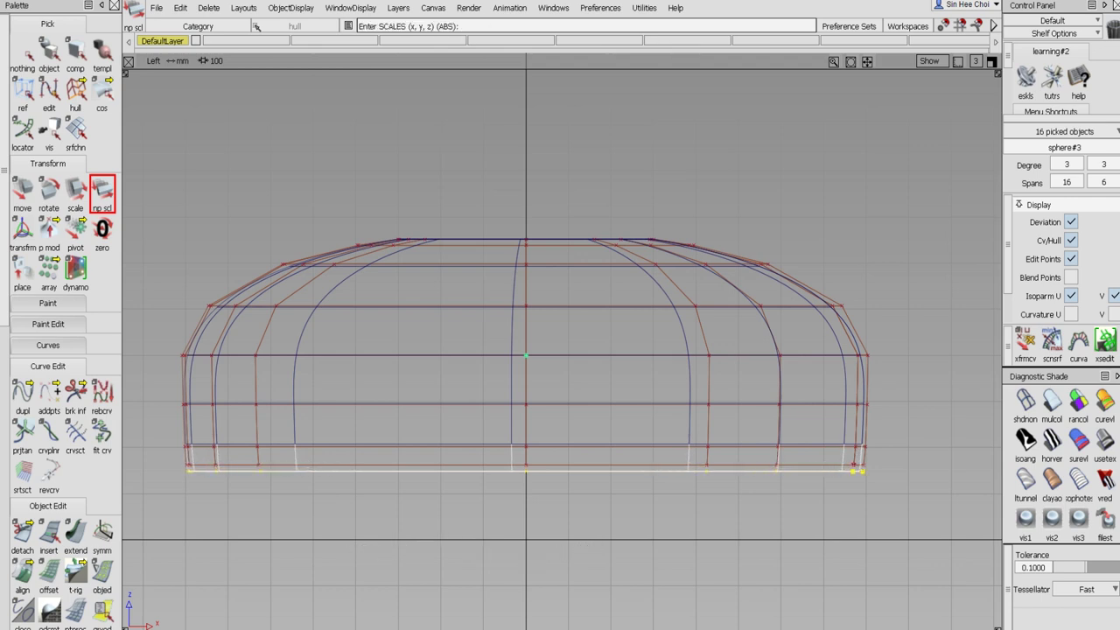
Stretch the four horizontal hulls above the middle one by one along X, leaving each shorter towards the upper opening for a rounded shoulder
{"action": "left_click", "coordinate": [457, 309]}
{"action": "left_click_drag", "start_coordinate": [457, 310], "coordinate": [495, 306]}
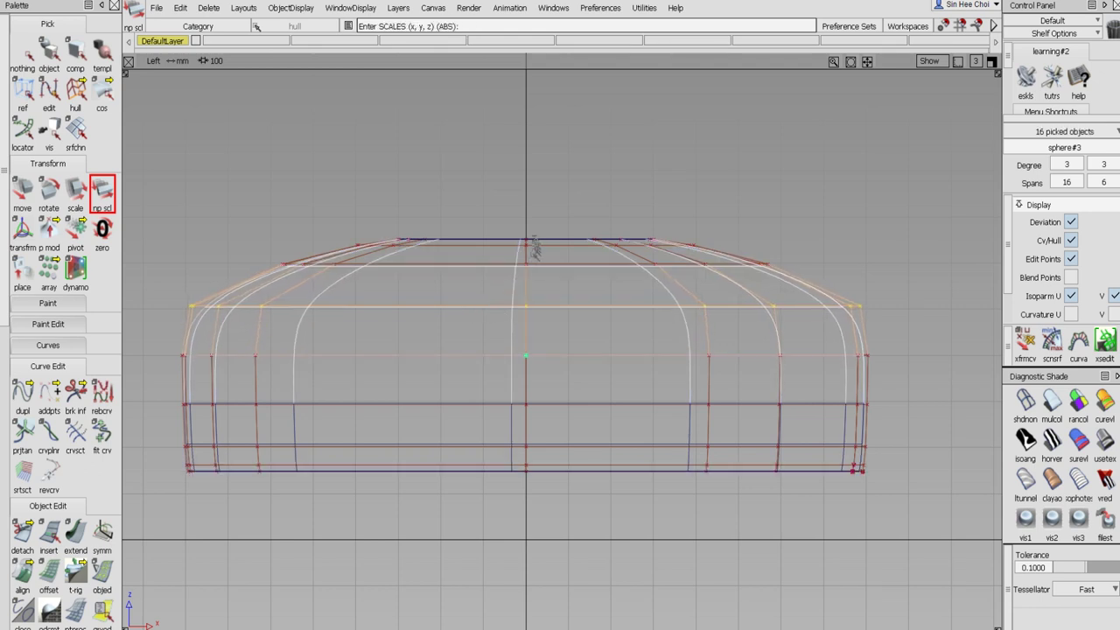
{"action": "left_click", "coordinate": [480, 266]}
{"action": "left_click_drag", "start_coordinate": [481, 267], "coordinate": [620, 267]}
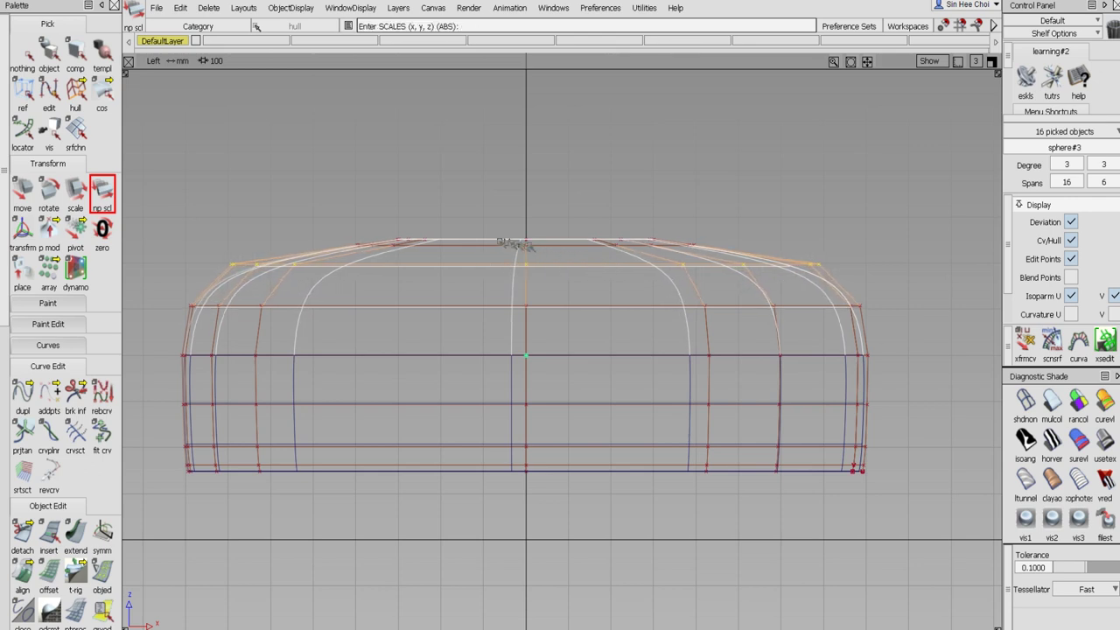
{"action": "left_click", "coordinate": [499, 248]}
{"action": "left_click_drag", "start_coordinate": [499, 248], "coordinate": [687, 256]}
{"action": "left_click_drag", "start_coordinate": [516, 242], "coordinate": [783, 243]}
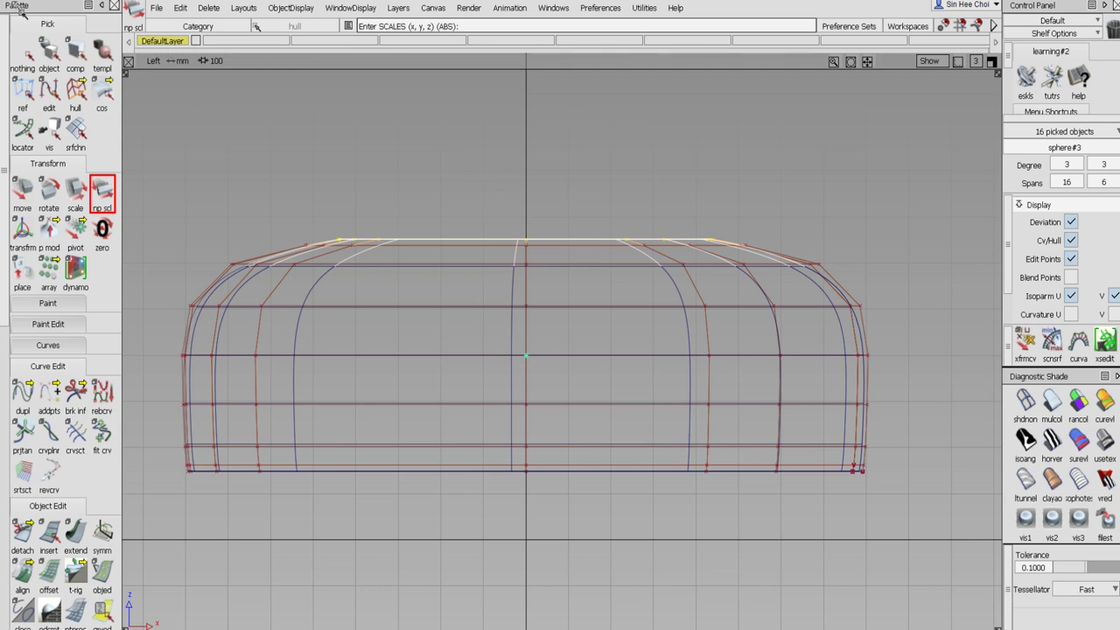
Pick the CVs of the three uppermost rows on the +X half and scale them outward along X
{"action": "left_click", "coordinate": [32, 55]}
{"action": "left_click_drag", "start_coordinate": [75, 89], "coordinate": [75, 91]}
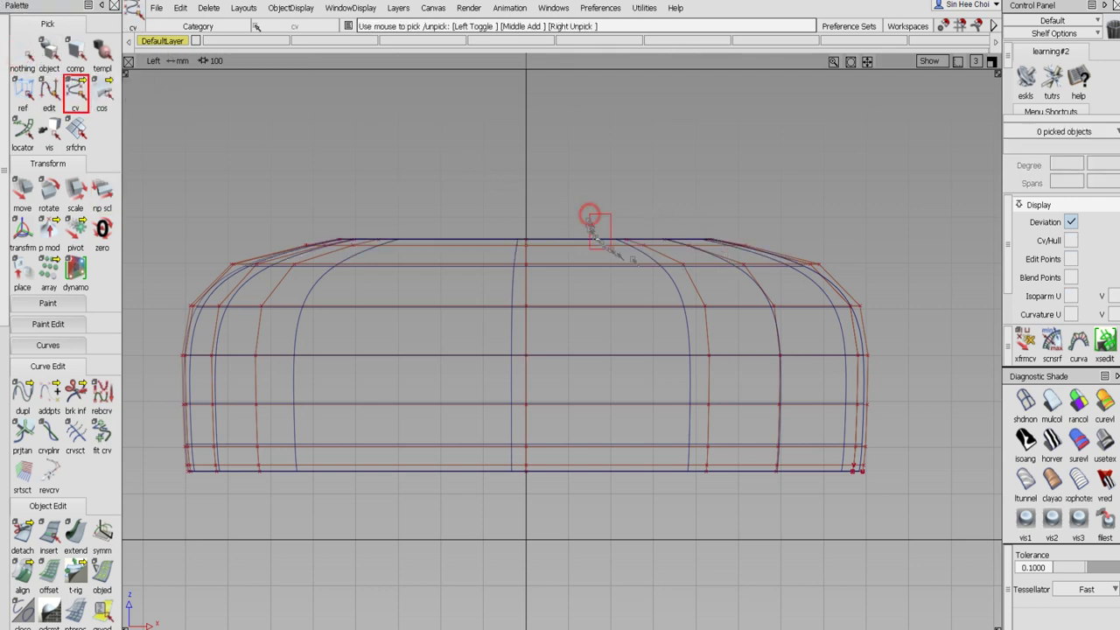
{"action": "left_click_drag", "start_coordinate": [590, 208], "coordinate": [852, 291]}
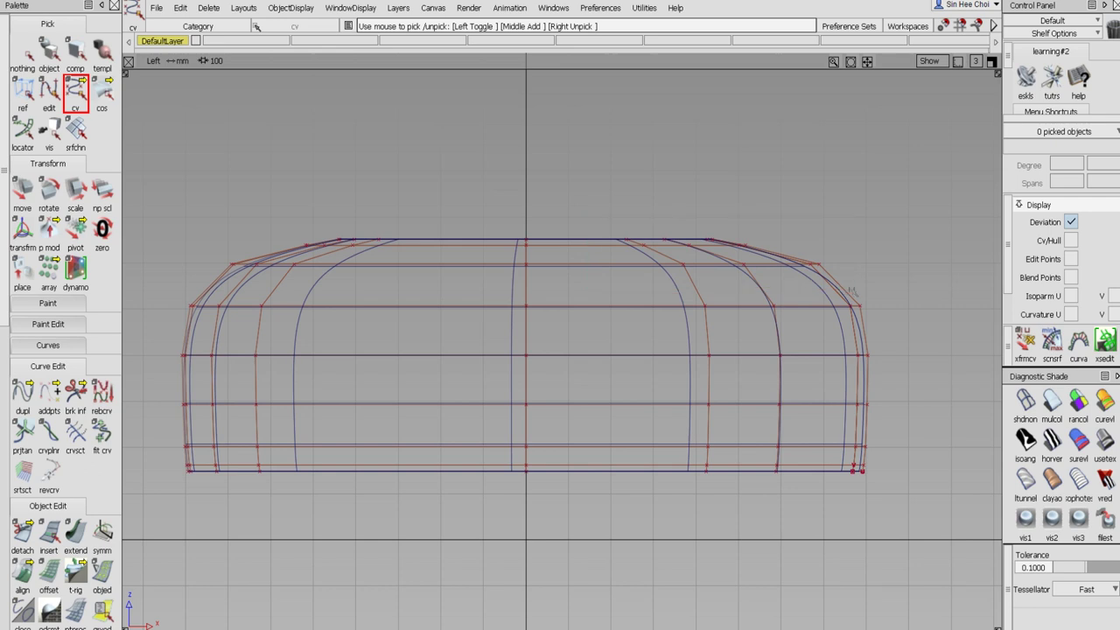
{"action": "left_click", "coordinate": [102, 193]}
{"action": "left_click_drag", "start_coordinate": [429, 179], "coordinate": [500, 178]}
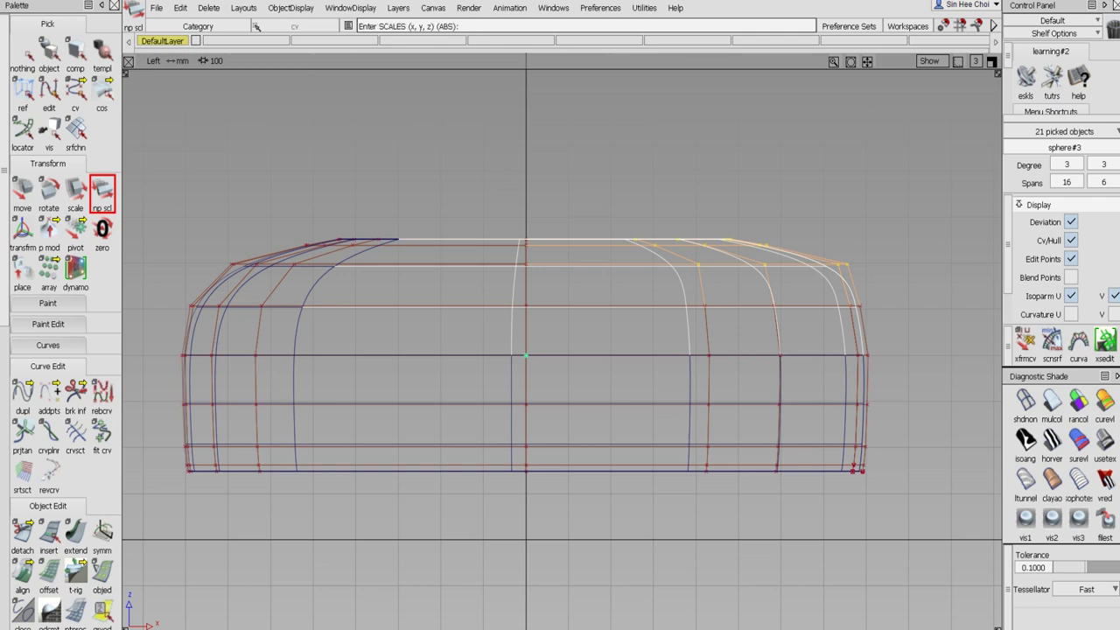
Pick only the CVs of the two uppermost rows on the +X half and scale them along X nearly to the third row's end
{"action": "left_click", "coordinate": [23, 52]}
{"action": "left_click", "coordinate": [75, 90]}
{"action": "left_click_drag", "start_coordinate": [565, 201], "coordinate": [792, 261]}
{"action": "left_click", "coordinate": [102, 194]}
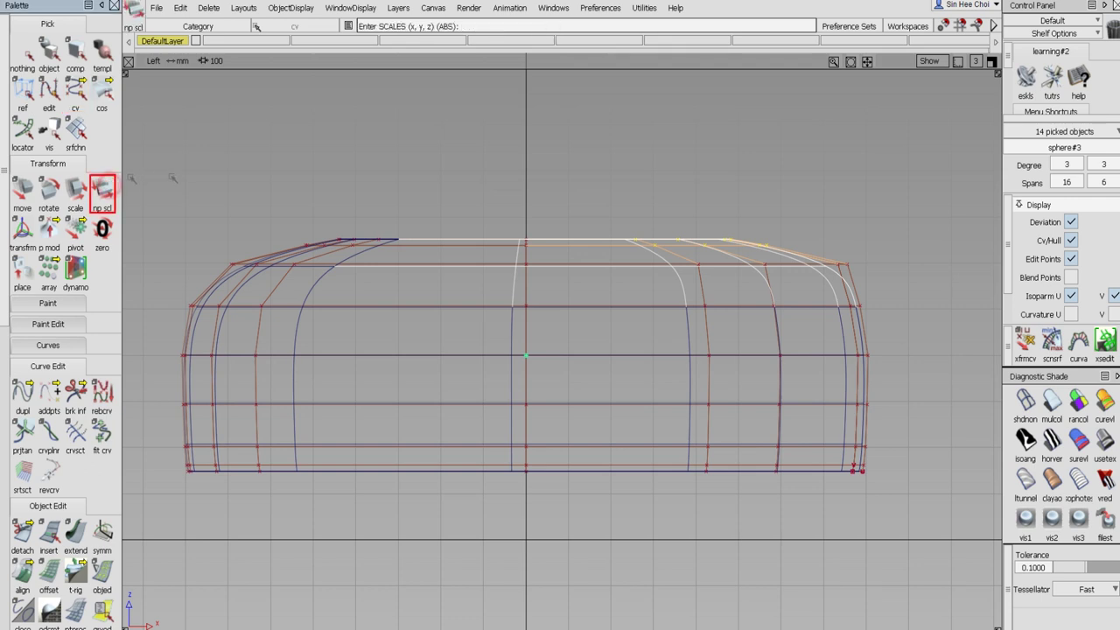
{"action": "left_click_drag", "start_coordinate": [180, 170], "coordinate": [314, 167]}
{"action": "left_click_drag", "start_coordinate": [391, 167], "coordinate": [454, 168]}
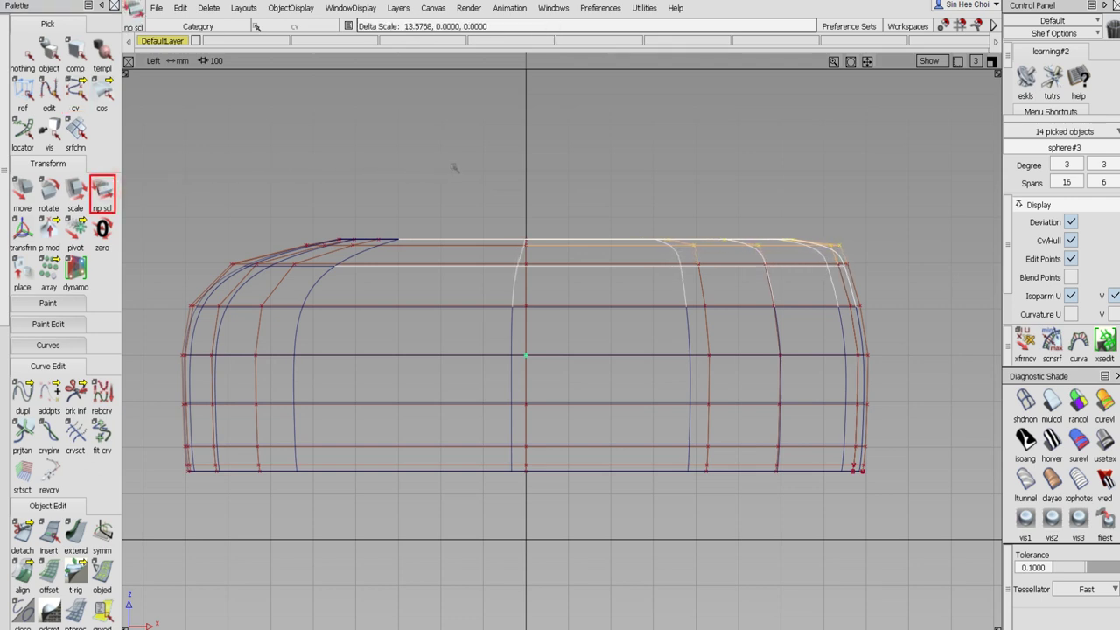
Keep only the uppermost CV row on the +X half picked and scale it along X until it nearly lines up with the row below
{"action": "left_click", "coordinate": [75, 87]}
{"action": "right_click_drag", "start_coordinate": [601, 264], "coordinate": [872, 246]}
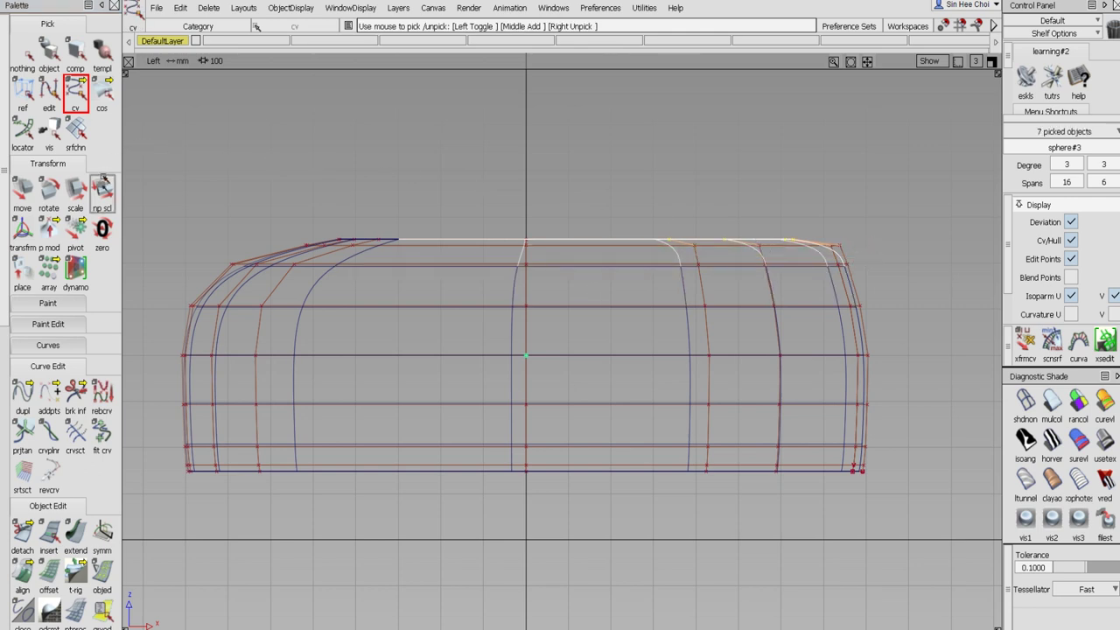
{"action": "left_click", "coordinate": [102, 194]}
{"action": "left_click_drag", "start_coordinate": [295, 167], "coordinate": [355, 165]}
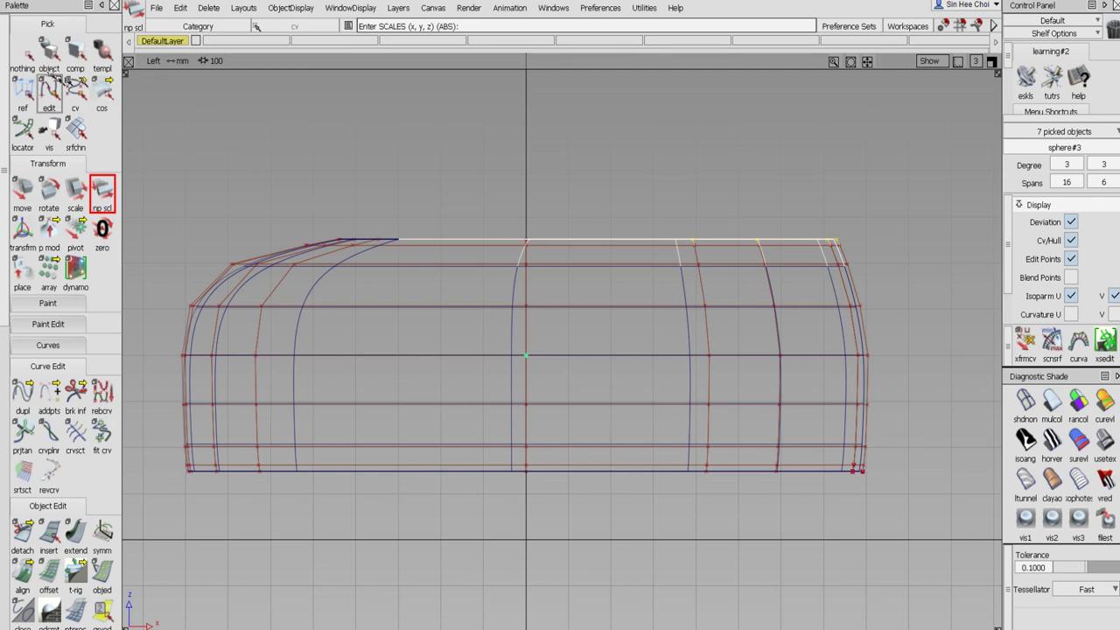
Pick the whole surface and scale it non-proportionally along Z to about three quarters of its height
{"action": "left_click", "coordinate": [23, 51]}
{"action": "left_click", "coordinate": [49, 53]}
{"action": "left_click", "coordinate": [579, 359]}
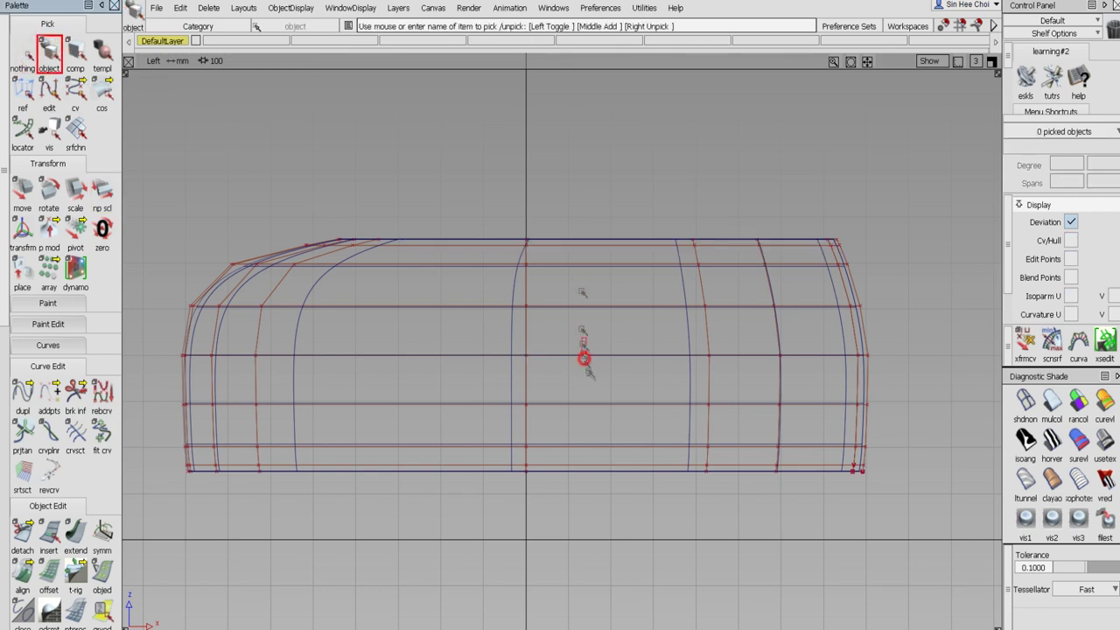
{"action": "left_click", "coordinate": [102, 190]}
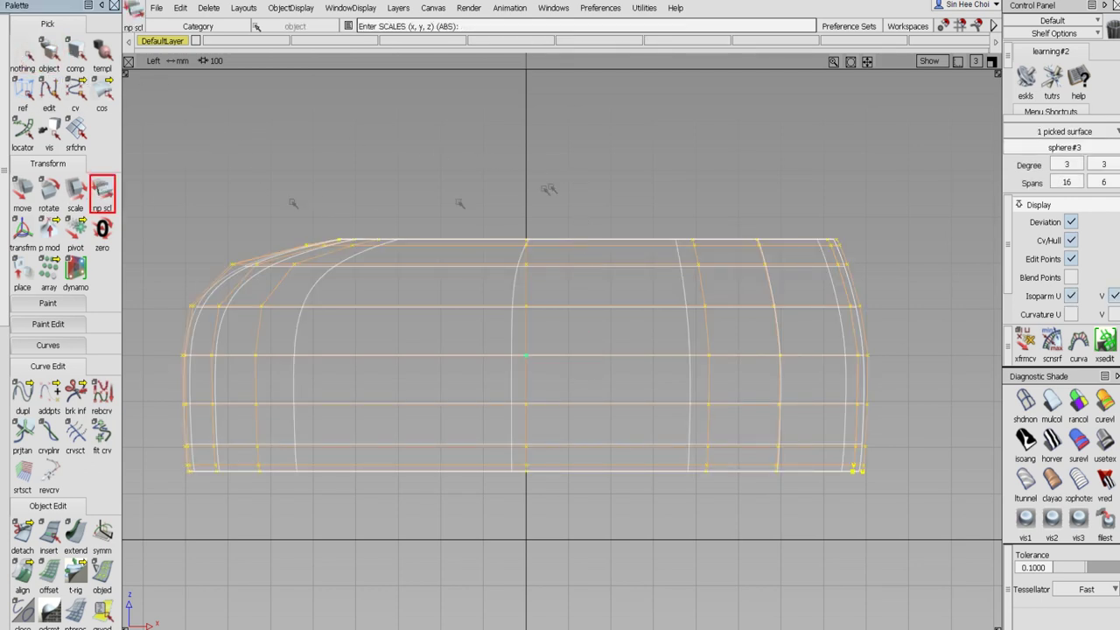
{"action": "right_click_drag", "start_coordinate": [531, 148], "coordinate": [579, 390]}
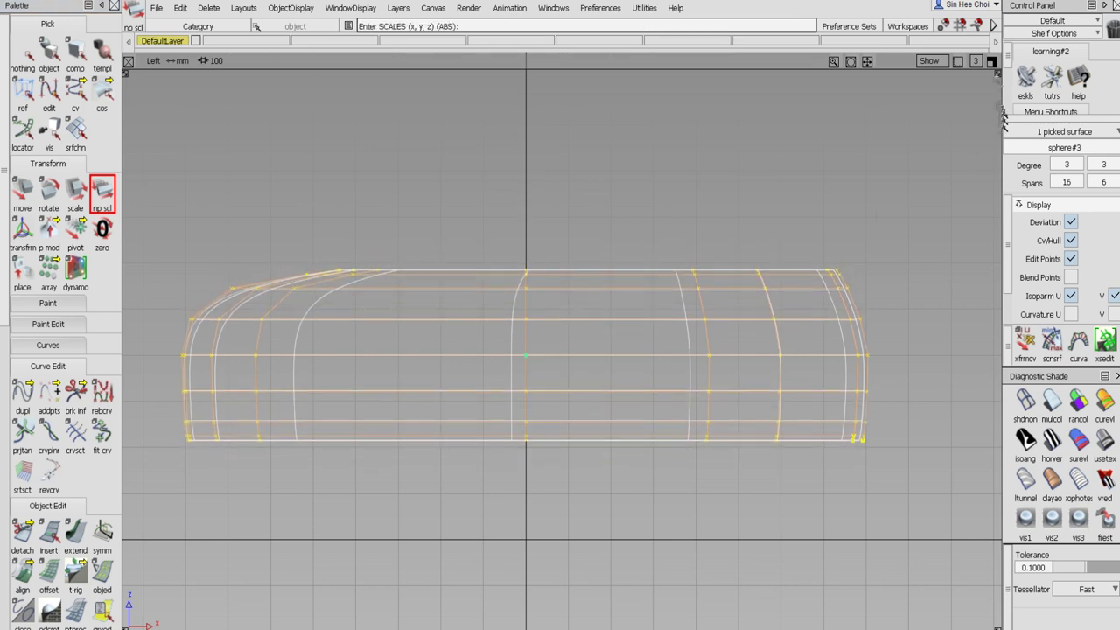
In the Back view, pick the first hull below the middle and scale it non-proportionally along Y to nearly the middle hull's width
{"action": "left_click", "coordinate": [991, 60]}
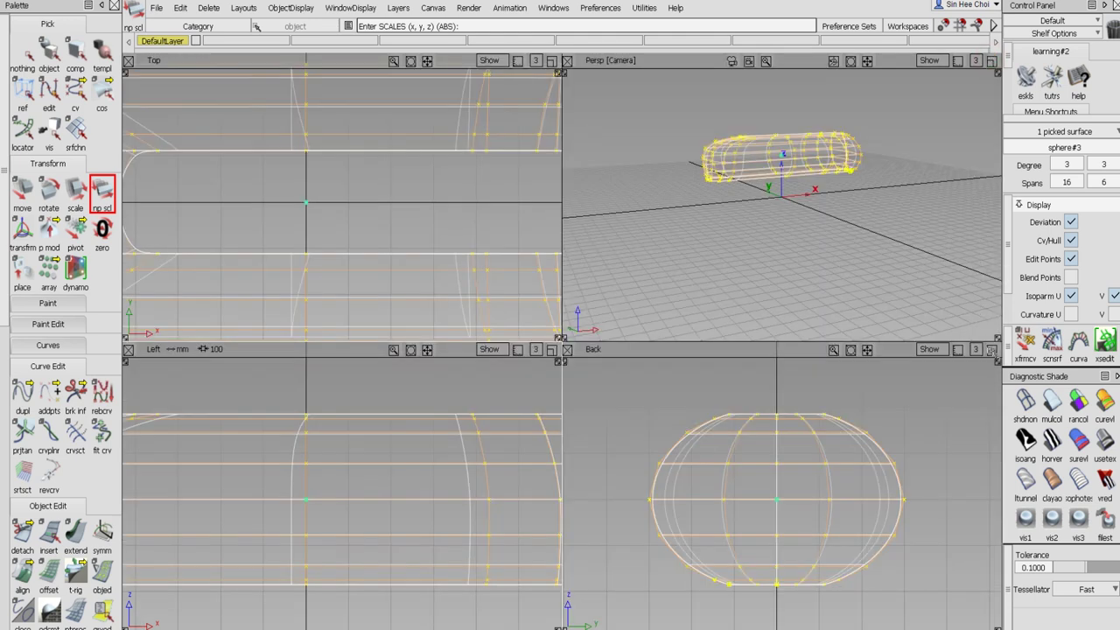
{"action": "left_click", "coordinate": [992, 349]}
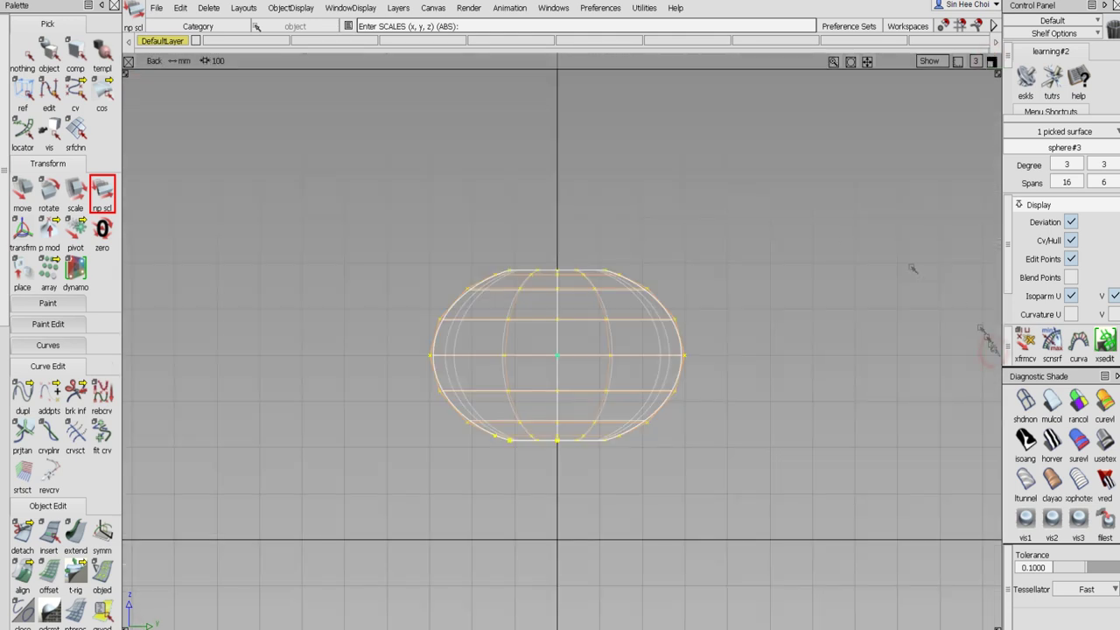
{"action": "left_click", "coordinate": [24, 60]}
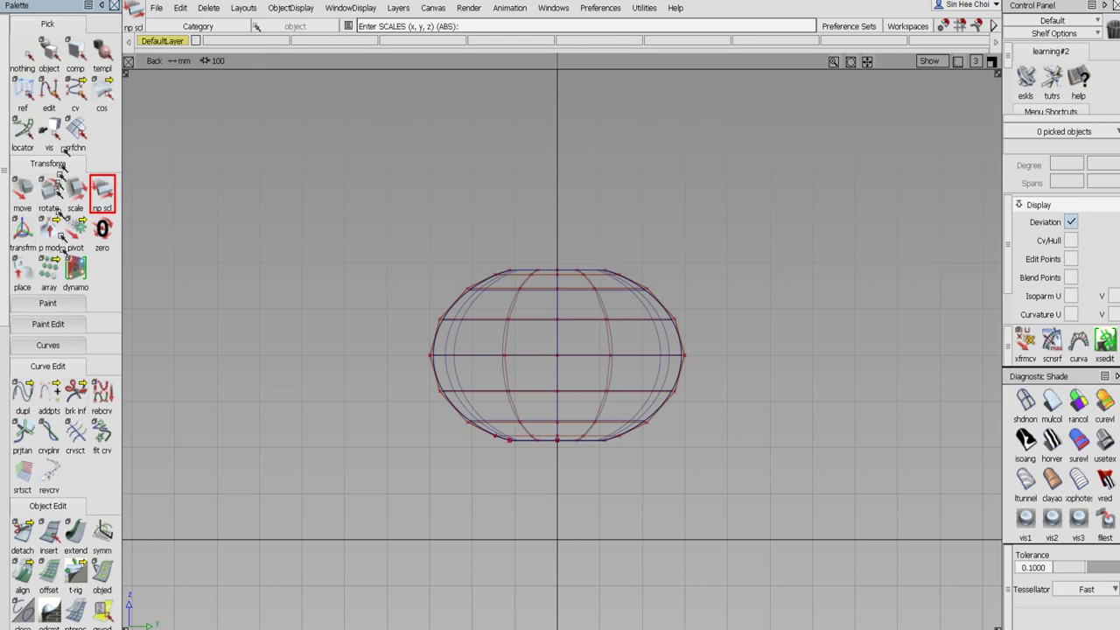
{"action": "left_click_drag", "start_coordinate": [75, 87], "coordinate": [129, 91]}
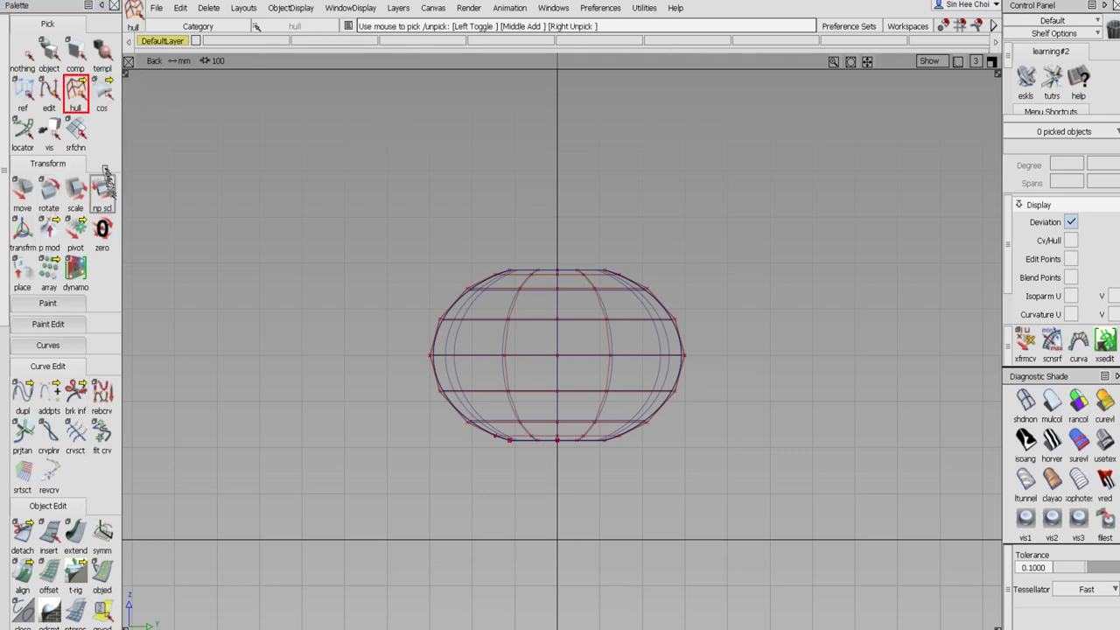
{"action": "left_click", "coordinate": [103, 188]}
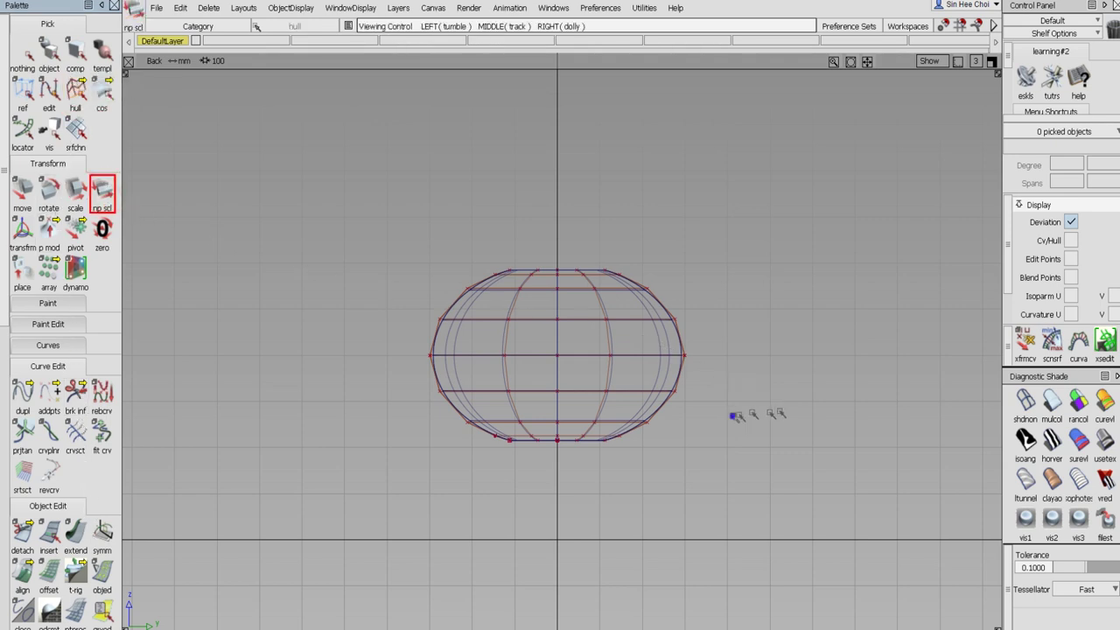
{"action": "right_click_drag", "start_coordinate": [735, 417], "coordinate": [765, 327], "text": "alt+shift"}
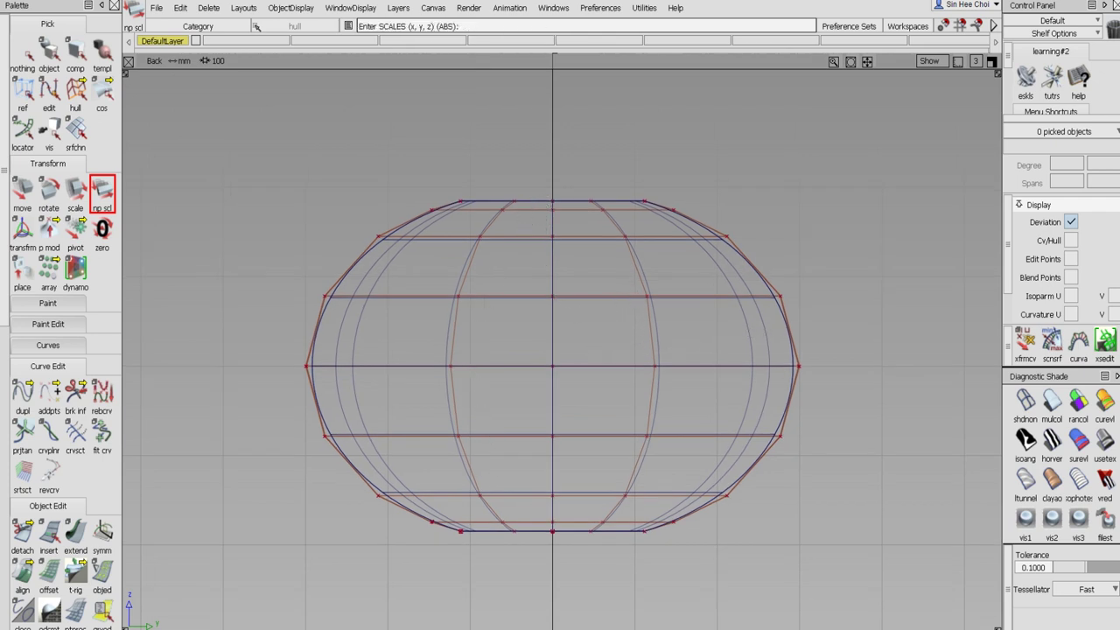
{"action": "left_click_drag", "start_coordinate": [525, 437], "coordinate": [595, 419]}
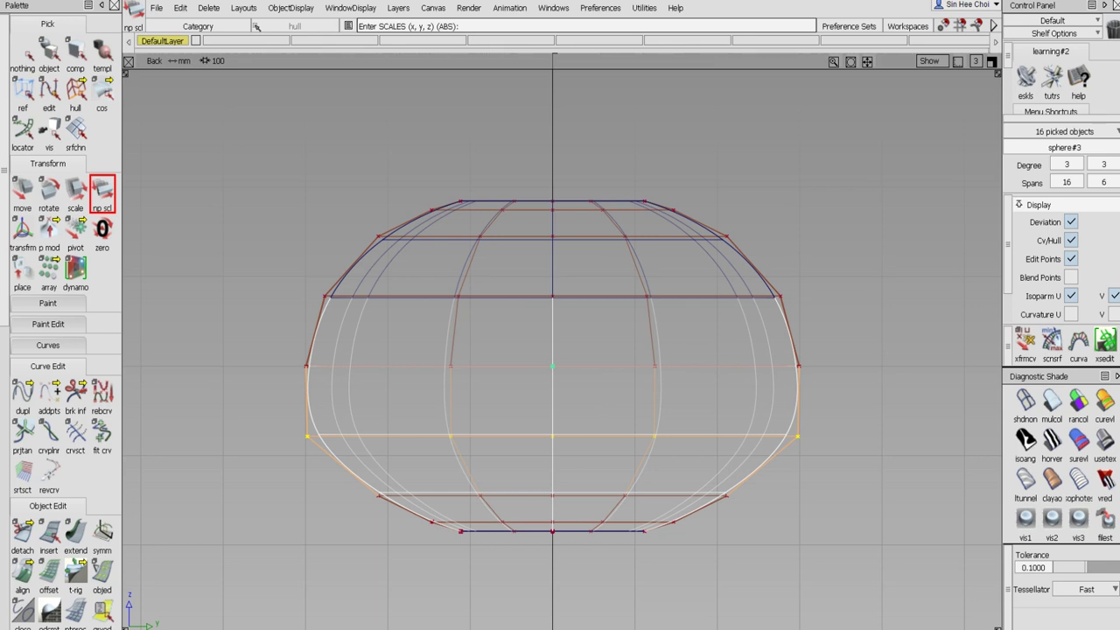
Scale the three lowest hulls outward along Y one by one until the lower sides run almost straight down
{"action": "left_click_drag", "start_coordinate": [490, 521], "coordinate": [795, 535]}
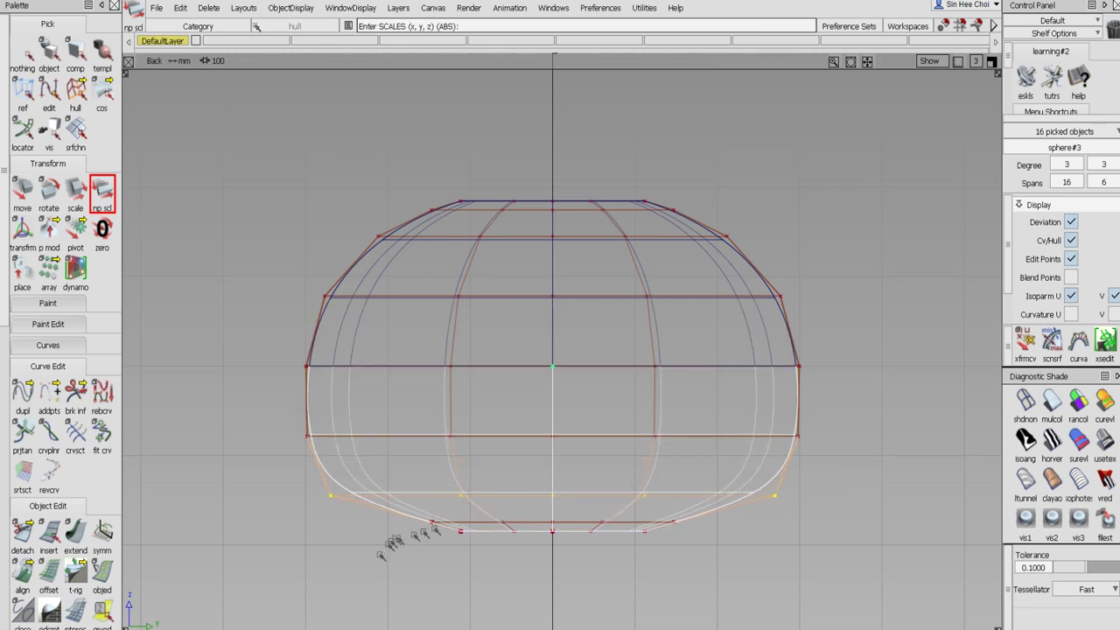
{"action": "left_click_drag", "start_coordinate": [382, 556], "coordinate": [940, 565]}
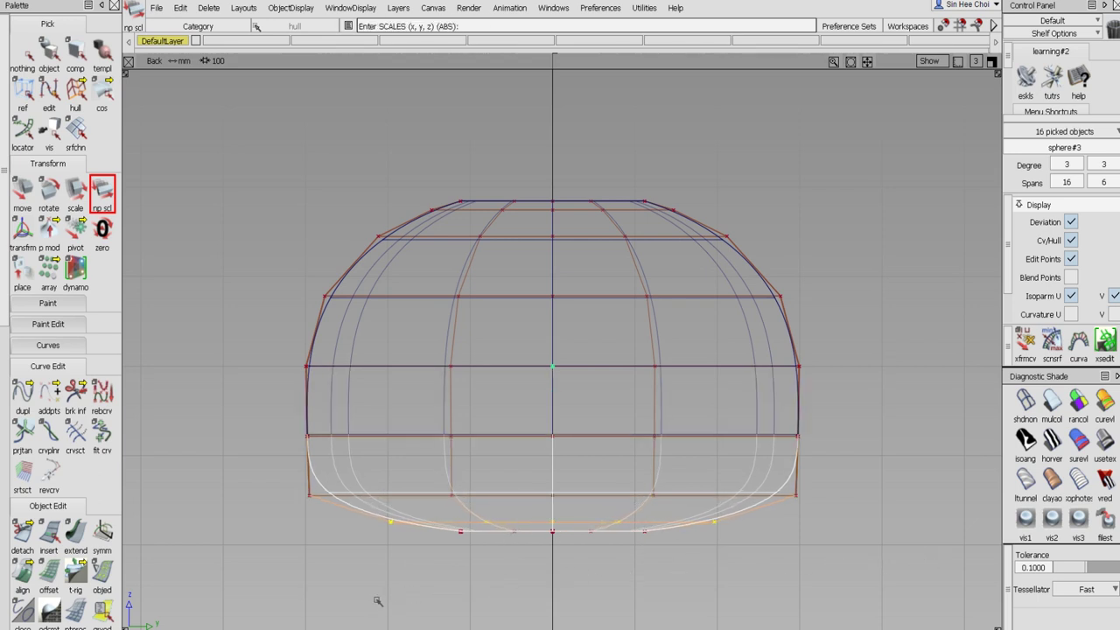
{"action": "left_click_drag", "start_coordinate": [378, 601], "coordinate": [774, 581]}
{"action": "left_click_drag", "start_coordinate": [379, 582], "coordinate": [566, 588]}
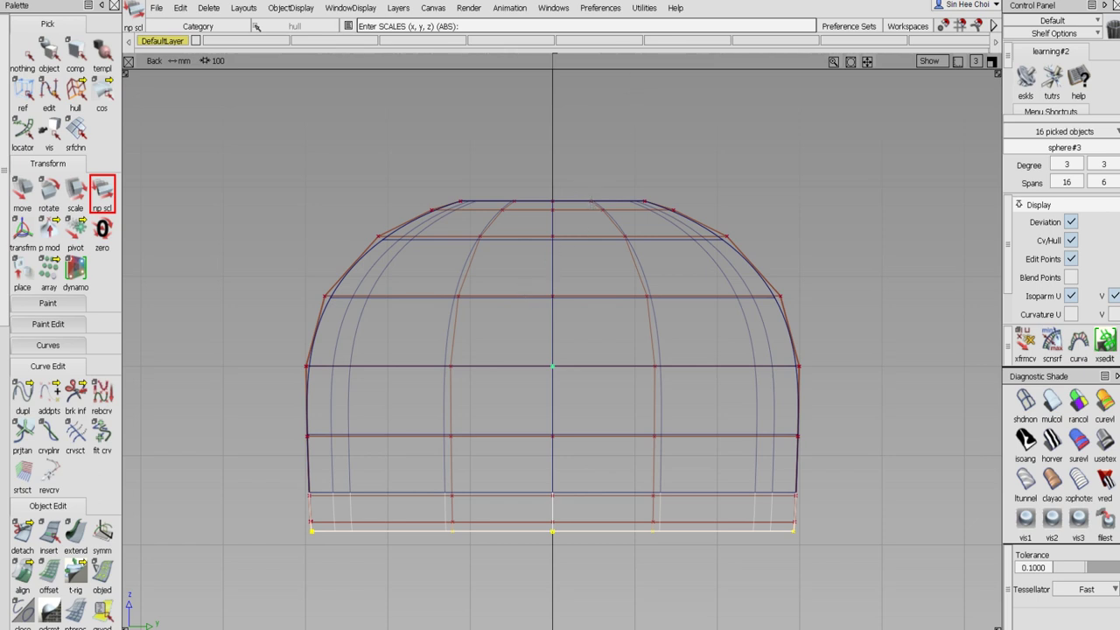
Scale the first and second hulls above the middle outward along Y, each slightly narrower than the hull below it
{"action": "left_click_drag", "start_coordinate": [560, 262], "coordinate": [592, 288]}
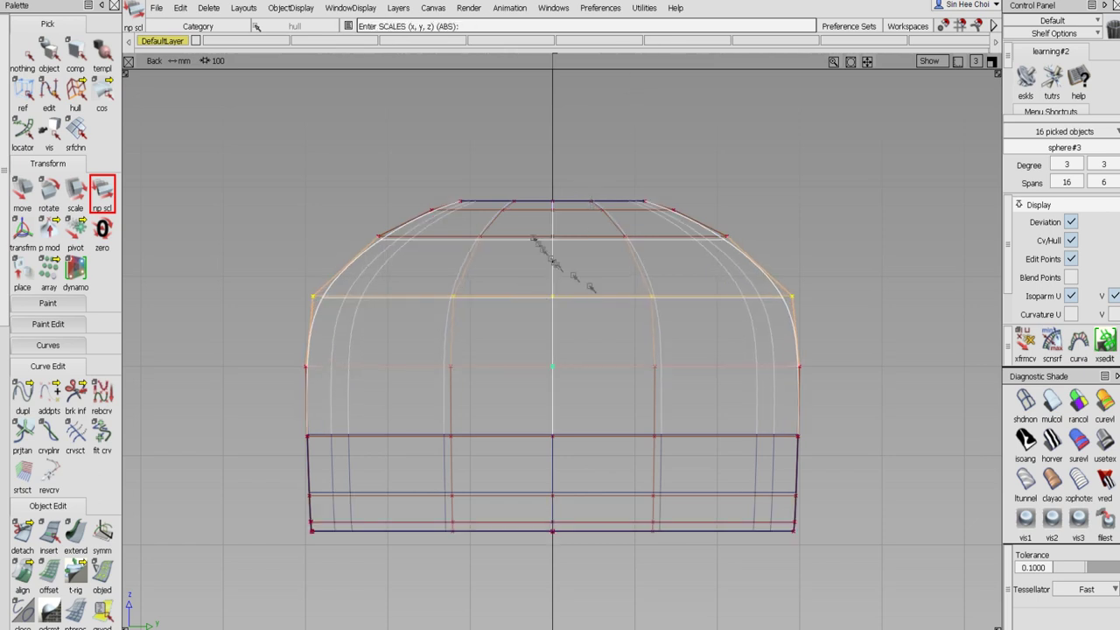
{"action": "key", "text": "Up"}
{"action": "left_click_drag", "start_coordinate": [683, 245], "coordinate": [930, 240]}
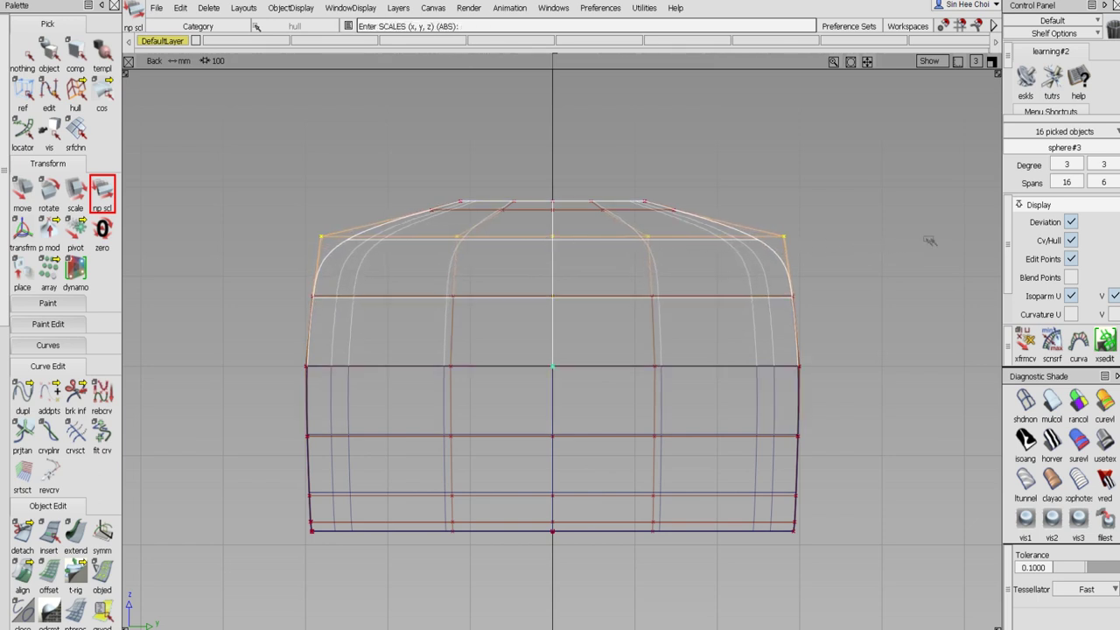
Scale the two uppermost hulls outward along Y until they nearly match the width of the hull below, tapering slightly inward
{"action": "key", "text": "Up"}
{"action": "left_click_drag", "start_coordinate": [532, 210], "coordinate": [682, 210]}
{"action": "left_click_drag", "start_coordinate": [442, 110], "coordinate": [709, 103]}
{"action": "left_click_drag", "start_coordinate": [538, 203], "coordinate": [950, 180]}
{"action": "left_click_drag", "start_coordinate": [485, 70], "coordinate": [1093, 143]}
{"action": "left_click_drag", "start_coordinate": [451, 128], "coordinate": [634, 128]}
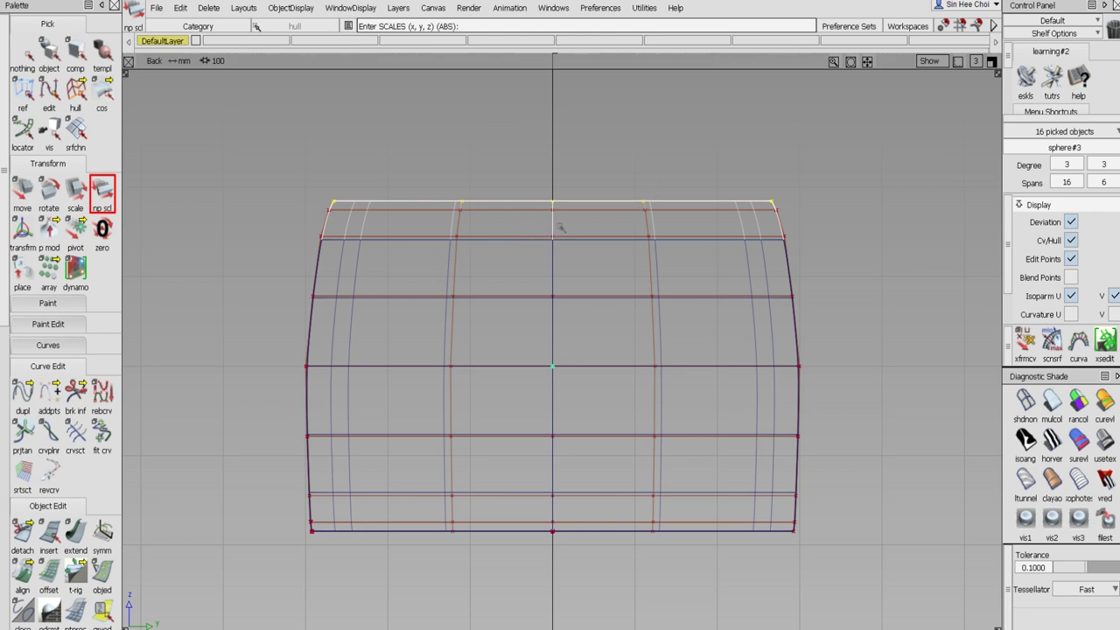
Pick the whole surface and scale it non-proportionally along X in the Left view to make it slightly longer
{"action": "left_click", "coordinate": [32, 54]}
{"action": "left_click", "coordinate": [48, 53]}
{"action": "left_click", "coordinate": [552, 306]}
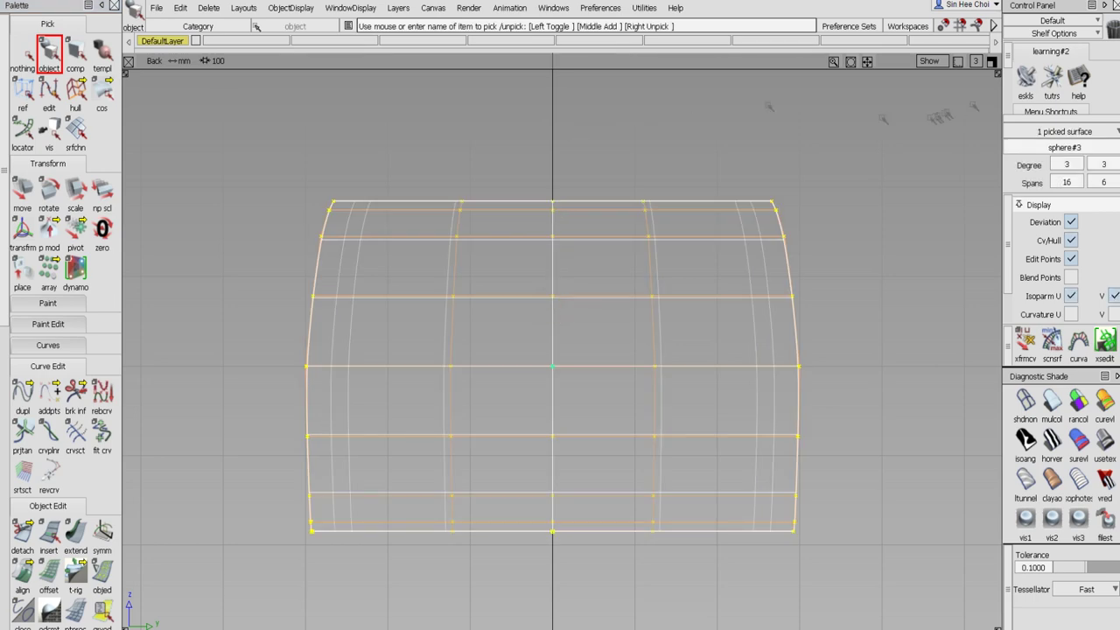
{"action": "left_click", "coordinate": [992, 62]}
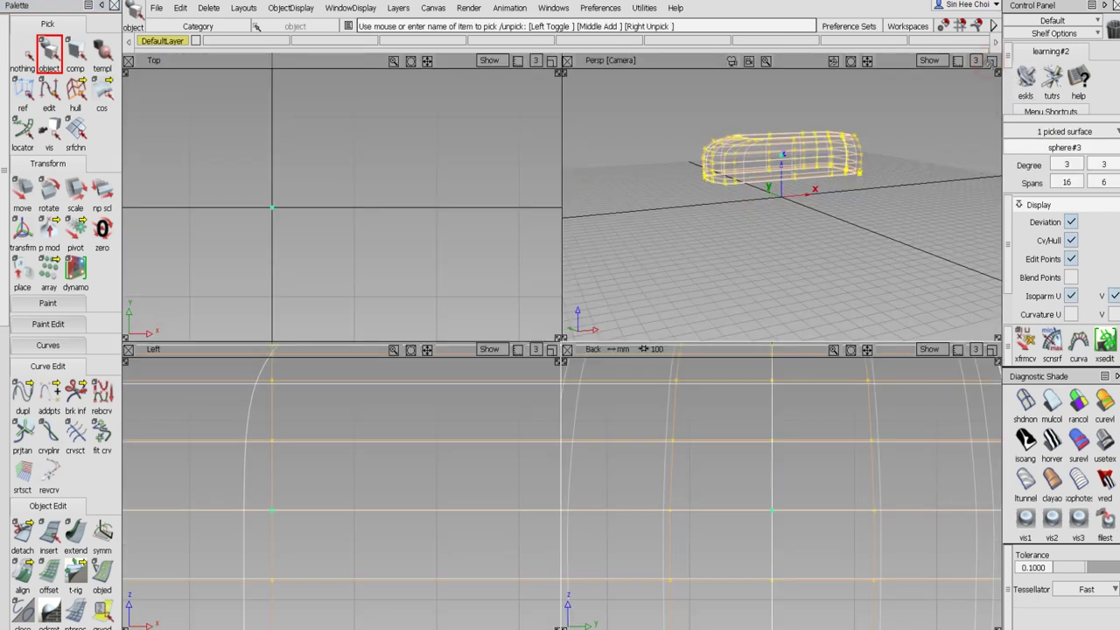
{"action": "left_click_drag", "start_coordinate": [295, 285], "coordinate": [201, 257], "text": "alt+shift"}
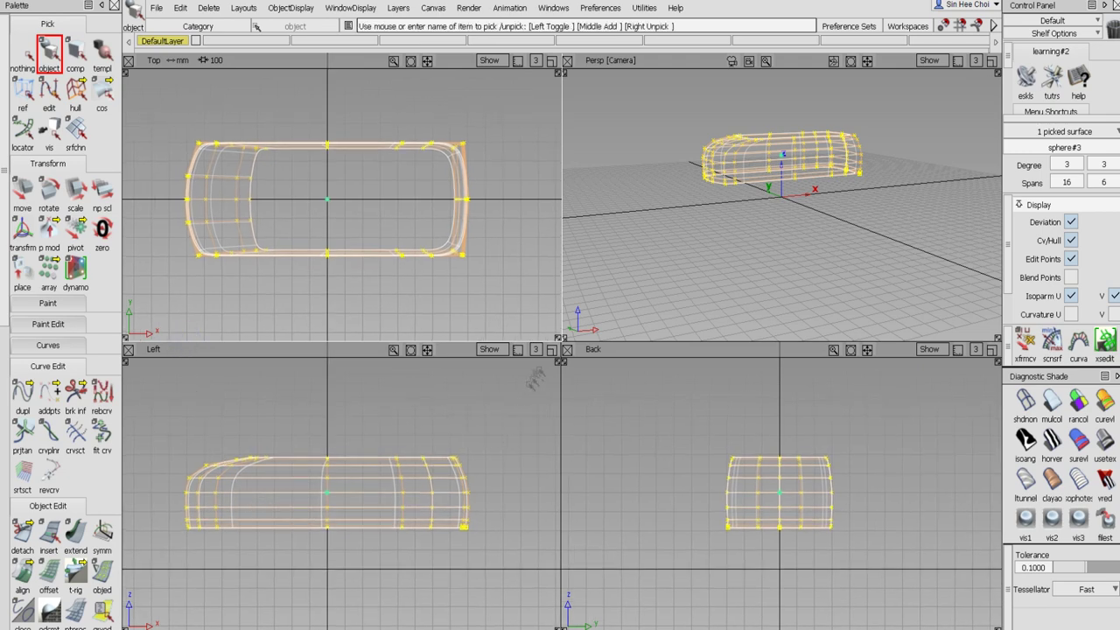
{"action": "left_click", "coordinate": [102, 191]}
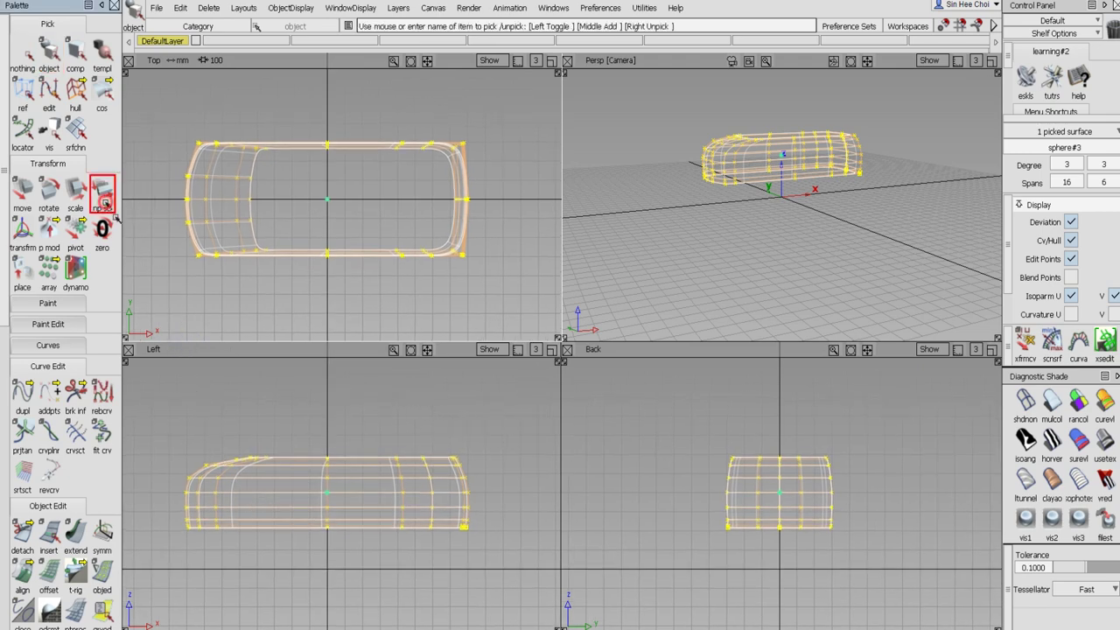
{"action": "left_click_drag", "start_coordinate": [301, 427], "coordinate": [341, 423]}
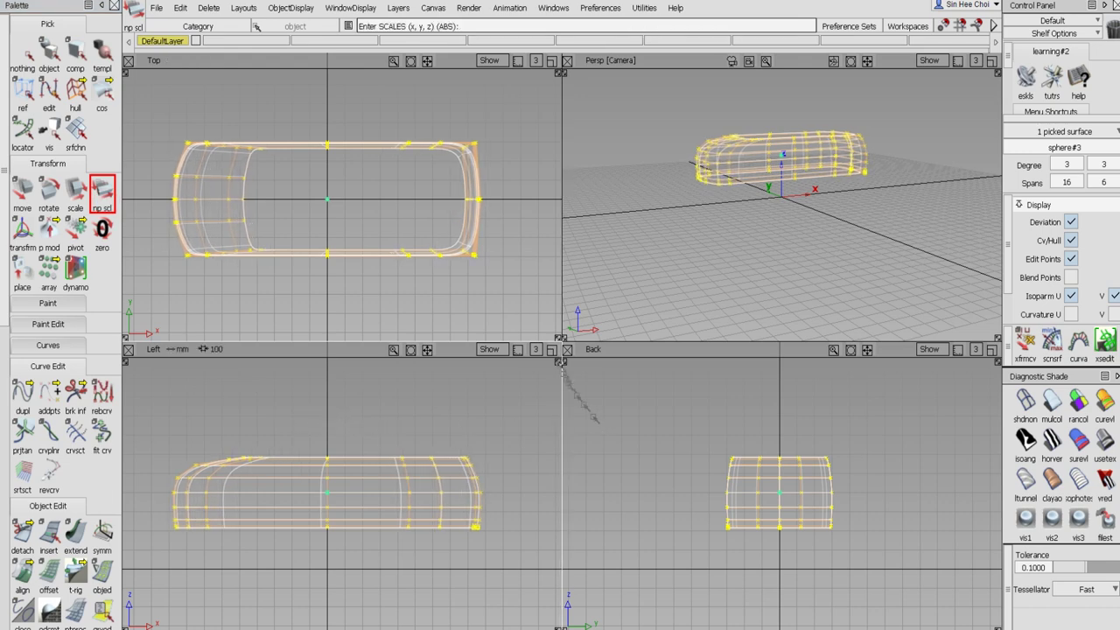
Insert two lengthwise isoparms near the surface's mid-height, at surface parameters 3.28 and 2.70
{"action": "left_click", "coordinate": [553, 347]}
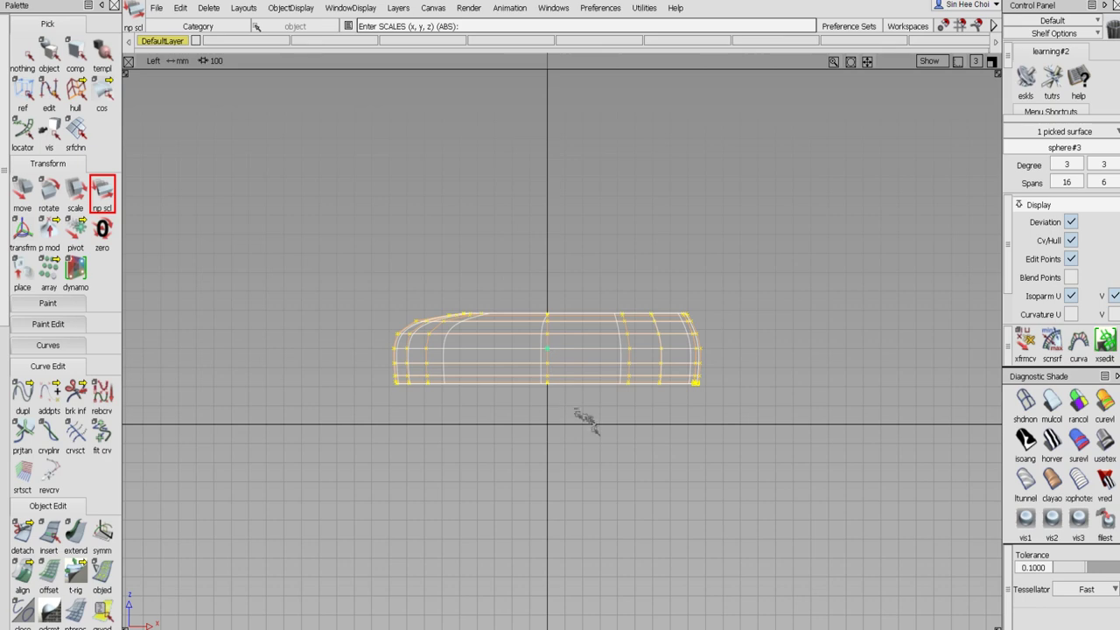
{"action": "right_click_drag", "start_coordinate": [601, 430], "coordinate": [645, 295], "text": "alt+shift"}
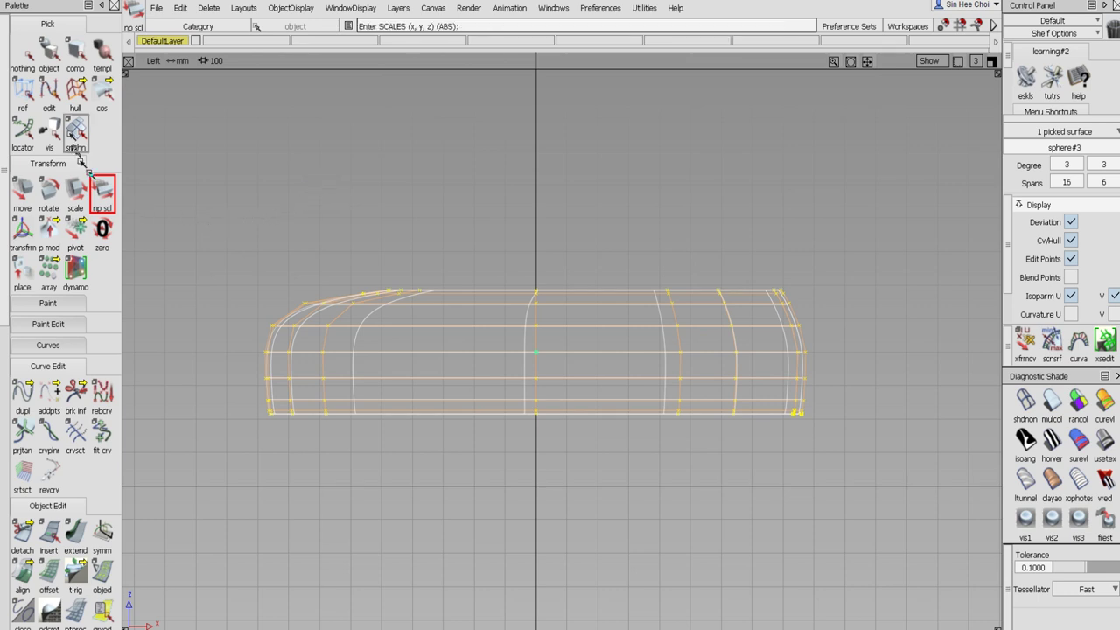
{"action": "left_click", "coordinate": [21, 54]}
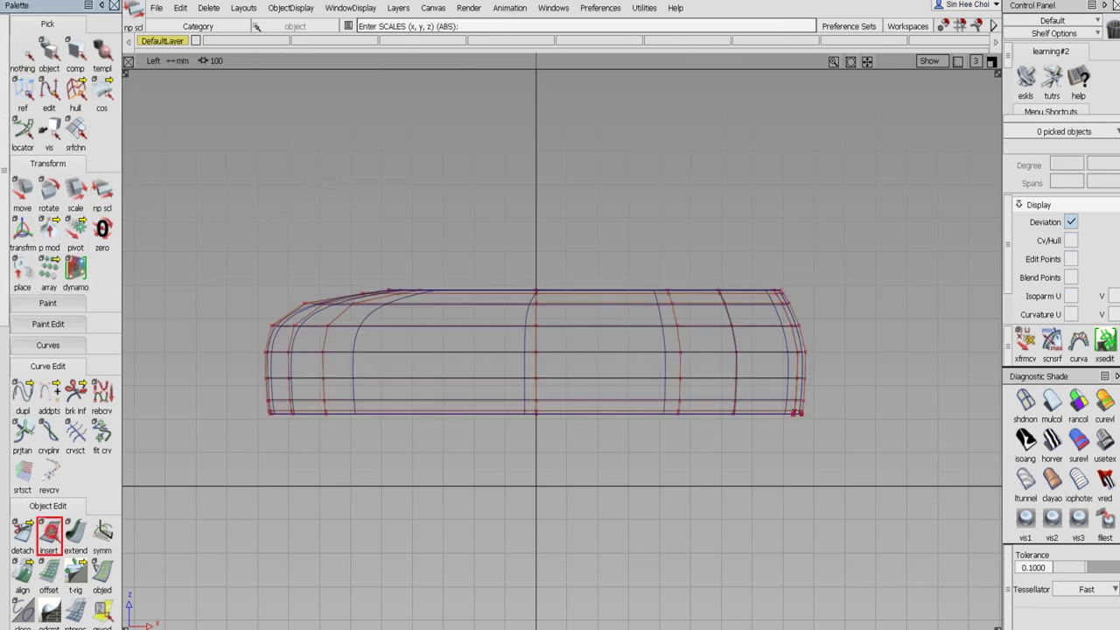
{"action": "left_click", "coordinate": [49, 535]}
{"action": "left_click_drag", "start_coordinate": [298, 353], "coordinate": [305, 345]}
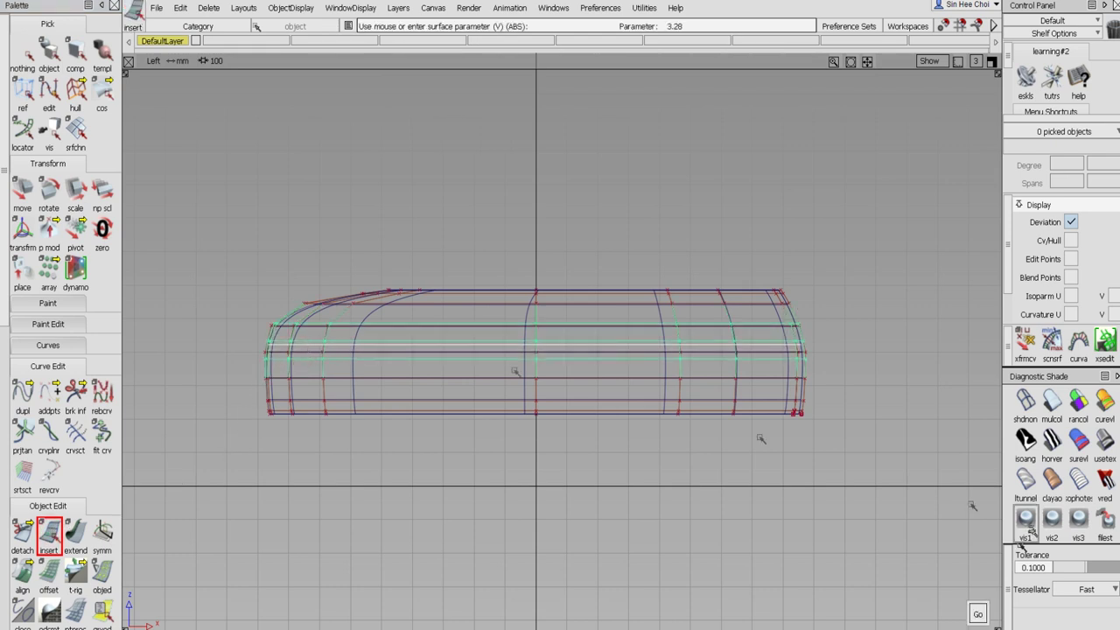
{"action": "left_click", "coordinate": [979, 614]}
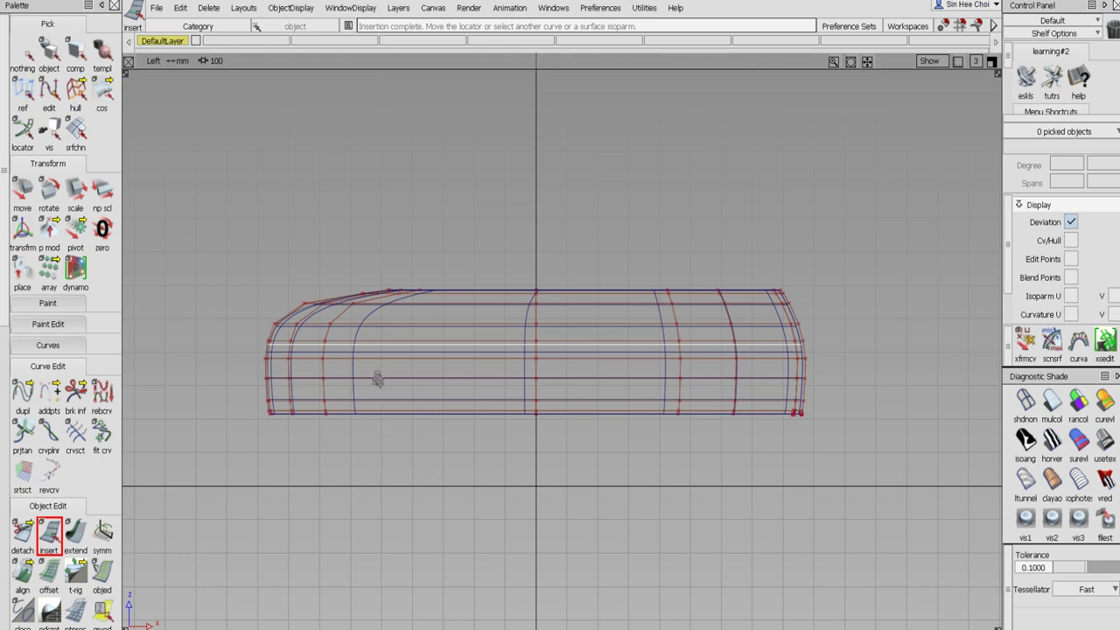
{"action": "left_click_drag", "start_coordinate": [377, 372], "coordinate": [380, 357]}
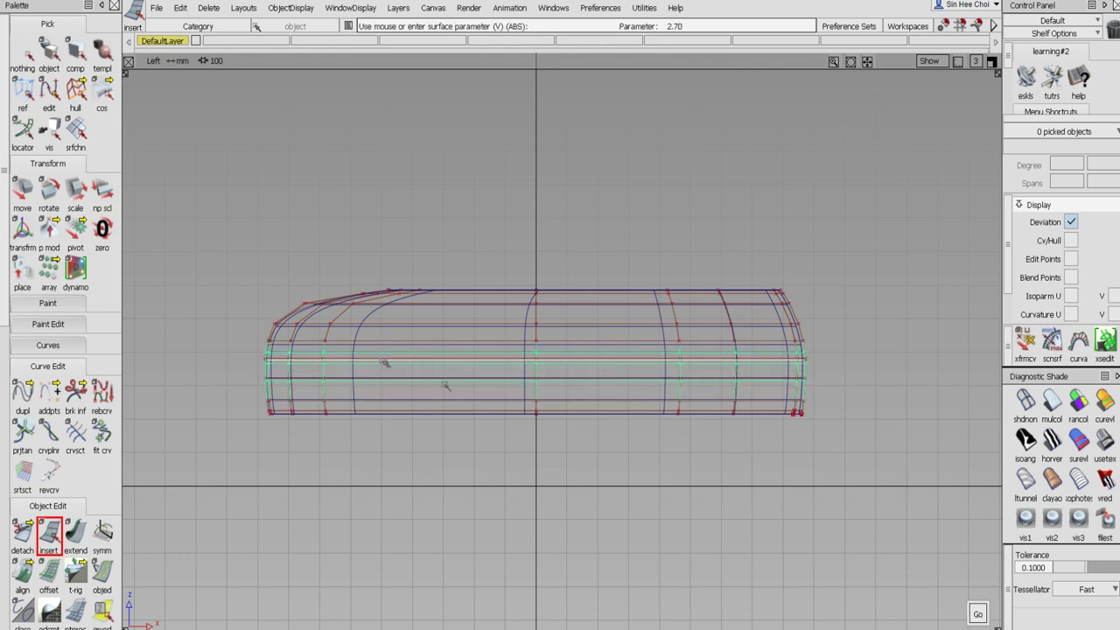
{"action": "left_click", "coordinate": [978, 614]}
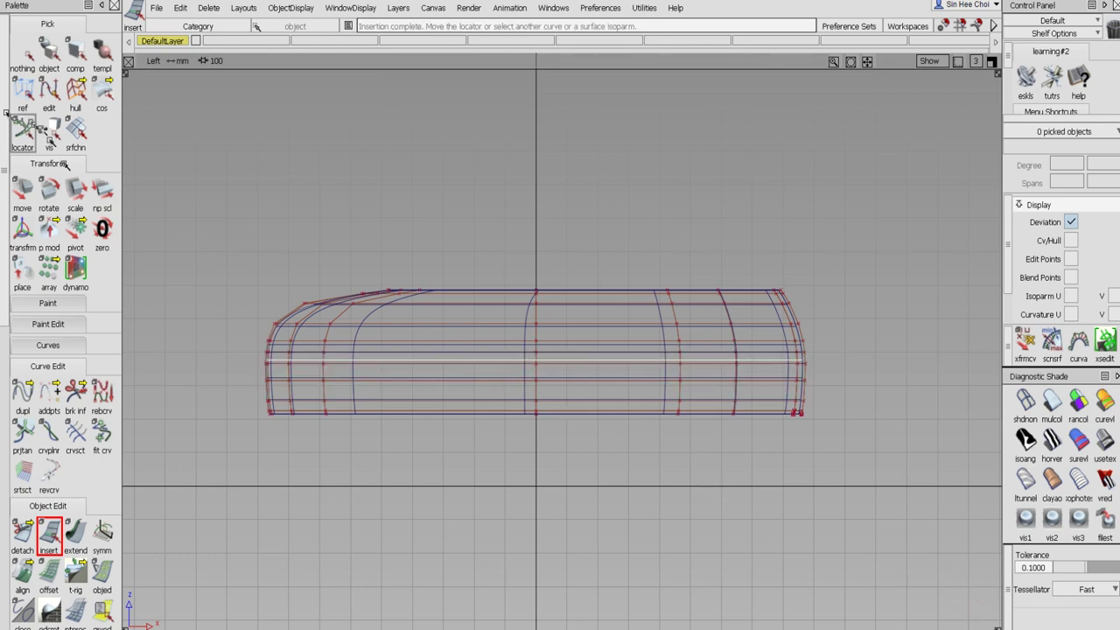
Pick the CVs below mid-height at both X ends and scale them slightly outward along X to form a stepped ledge, leaving nothing picked
{"action": "left_click_drag", "start_coordinate": [76, 91], "coordinate": [100, 98]}
{"action": "left_click_drag", "start_coordinate": [247, 465], "coordinate": [283, 358]}
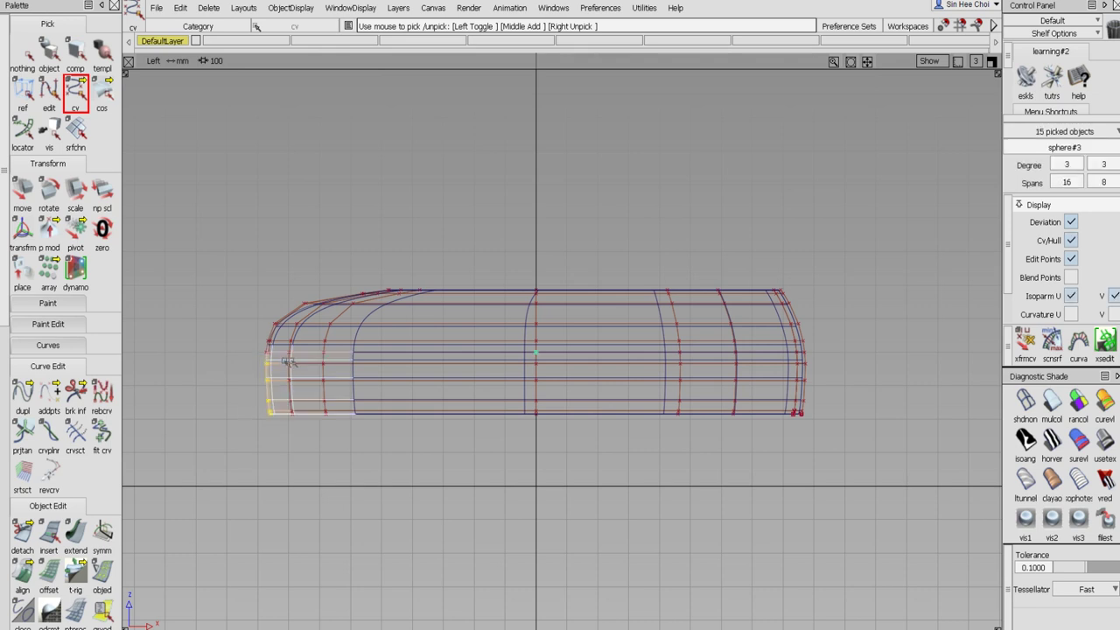
{"action": "left_click_drag", "start_coordinate": [787, 422], "coordinate": [813, 369]}
{"action": "left_click_drag", "start_coordinate": [812, 356], "coordinate": [813, 356]}
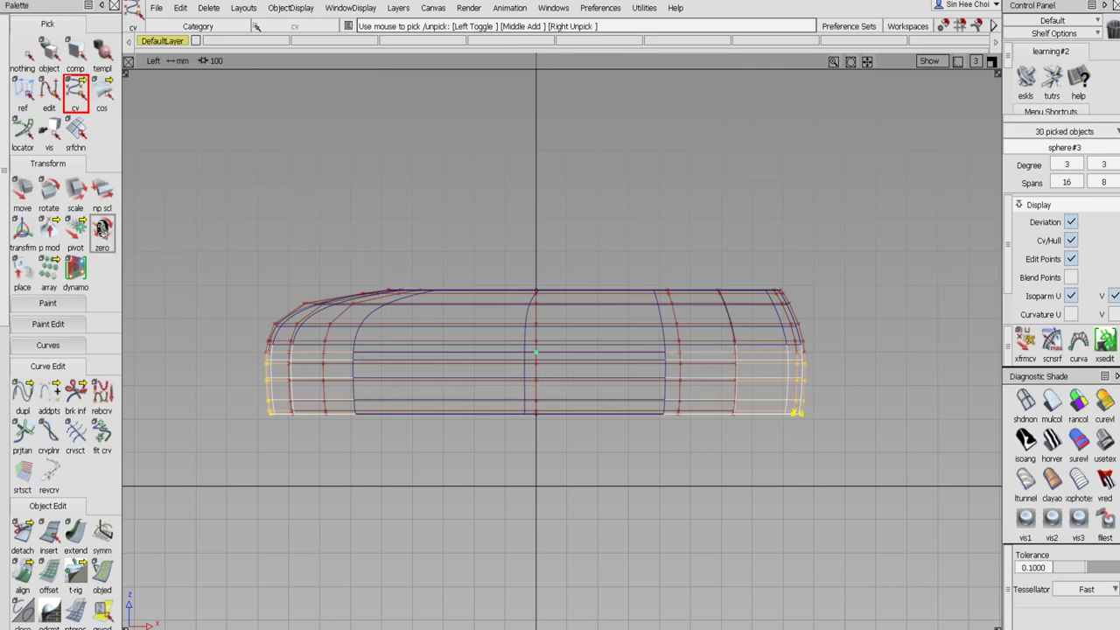
{"action": "left_click", "coordinate": [102, 193]}
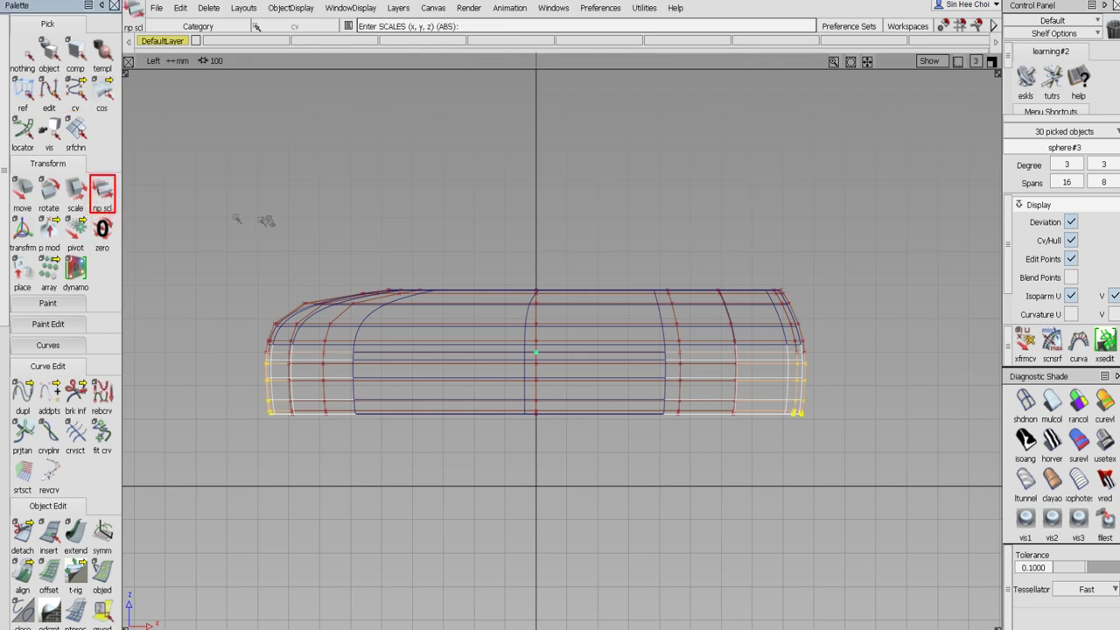
{"action": "left_click_drag", "start_coordinate": [271, 219], "coordinate": [292, 220]}
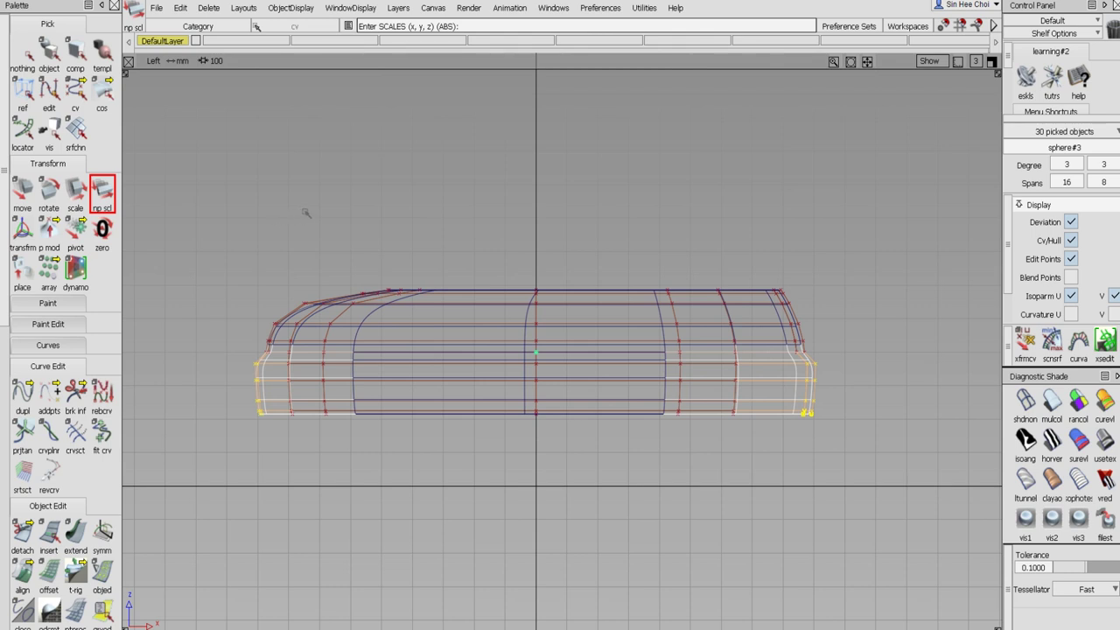
{"action": "left_click_drag", "start_coordinate": [306, 212], "coordinate": [310, 213]}
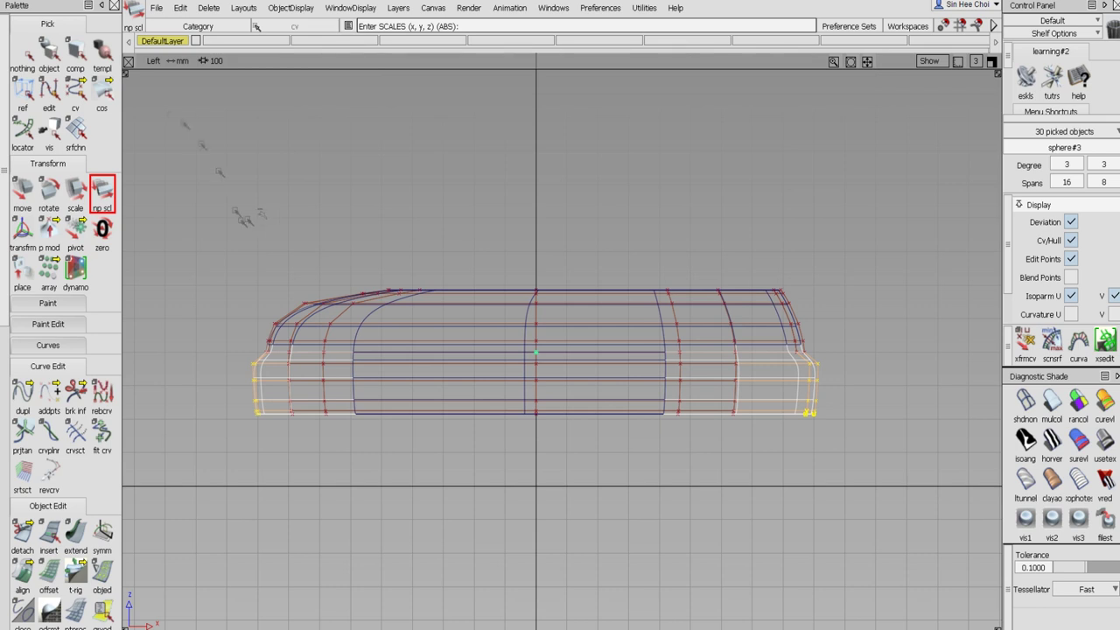
{"action": "left_click", "coordinate": [23, 55]}
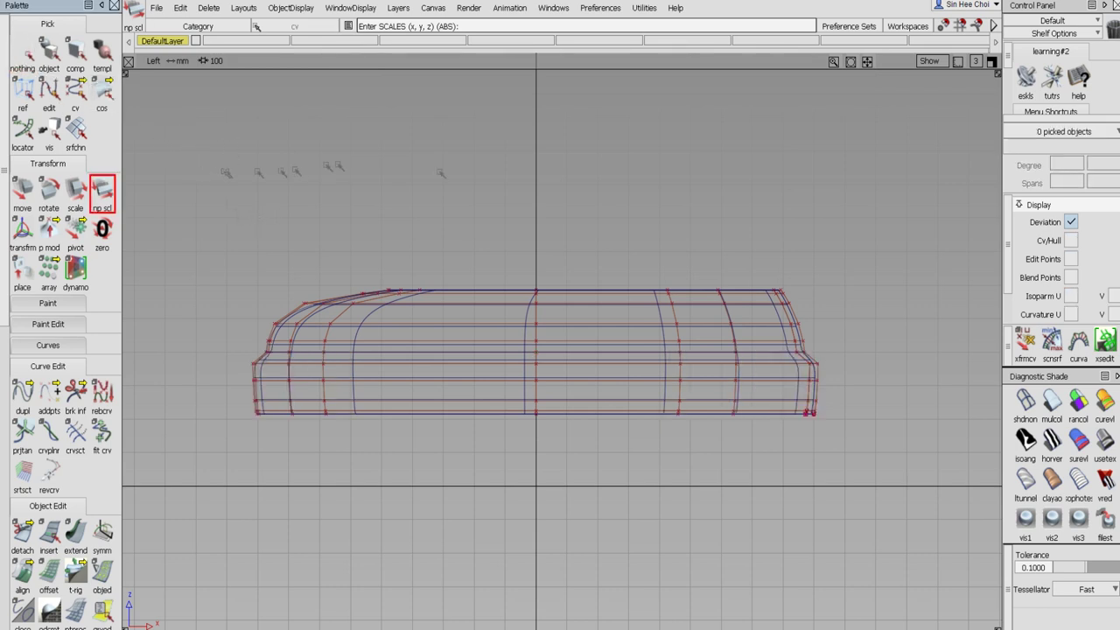
Raise the topmost hull's pivot to just below that hull and rotate the hull slightly so its +X end sits higher, leaving nothing picked
{"action": "left_click", "coordinate": [72, 95]}
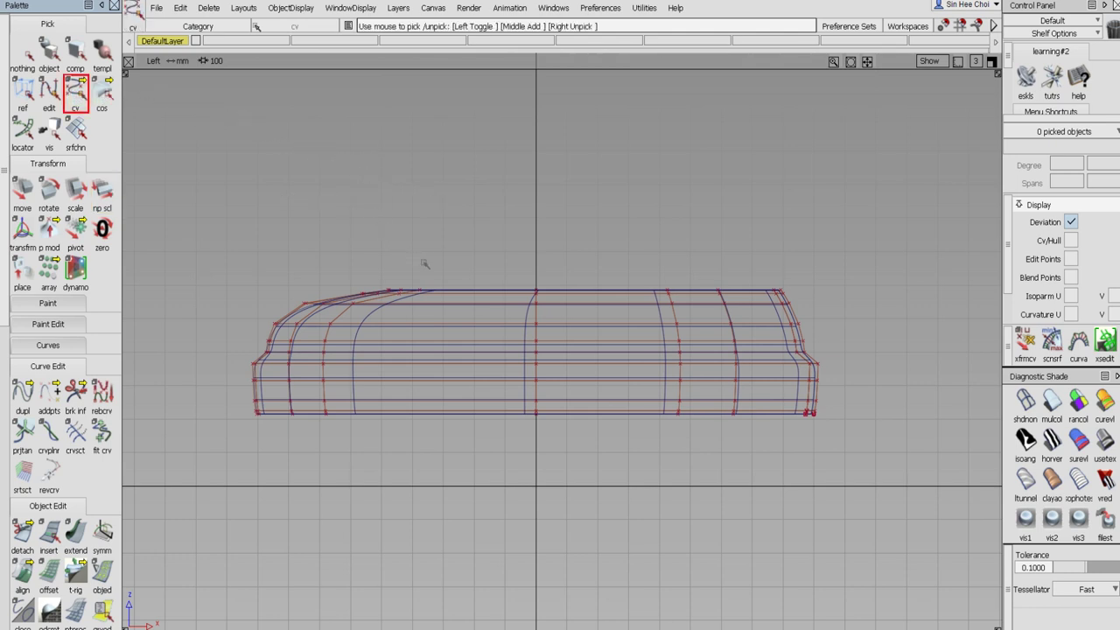
{"action": "left_click", "coordinate": [78, 101]}
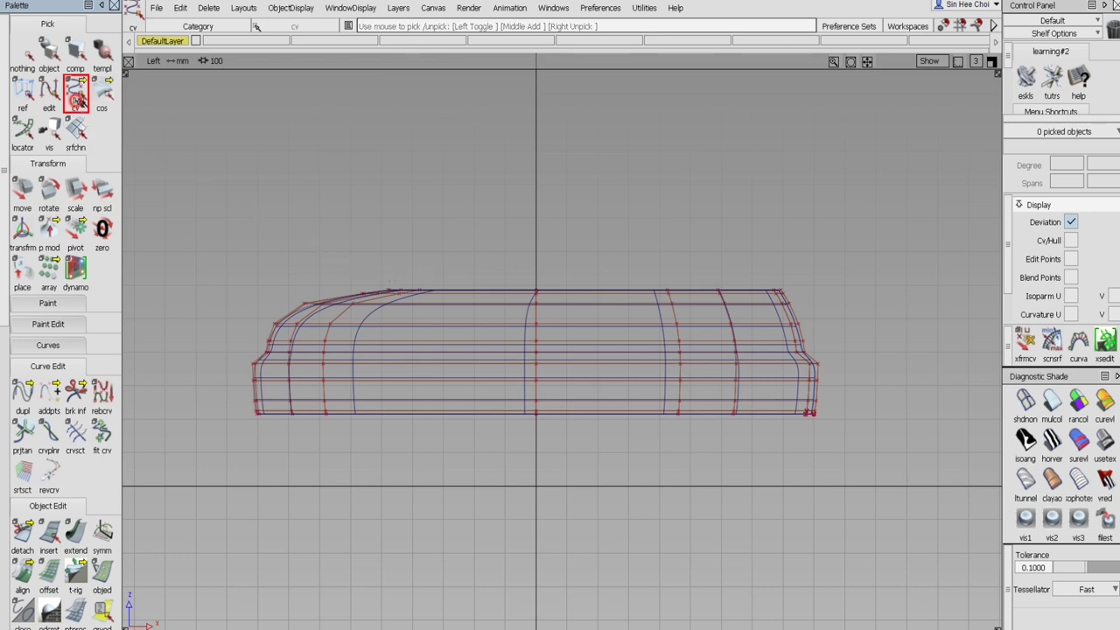
{"action": "left_click_drag", "start_coordinate": [78, 101], "coordinate": [127, 95]}
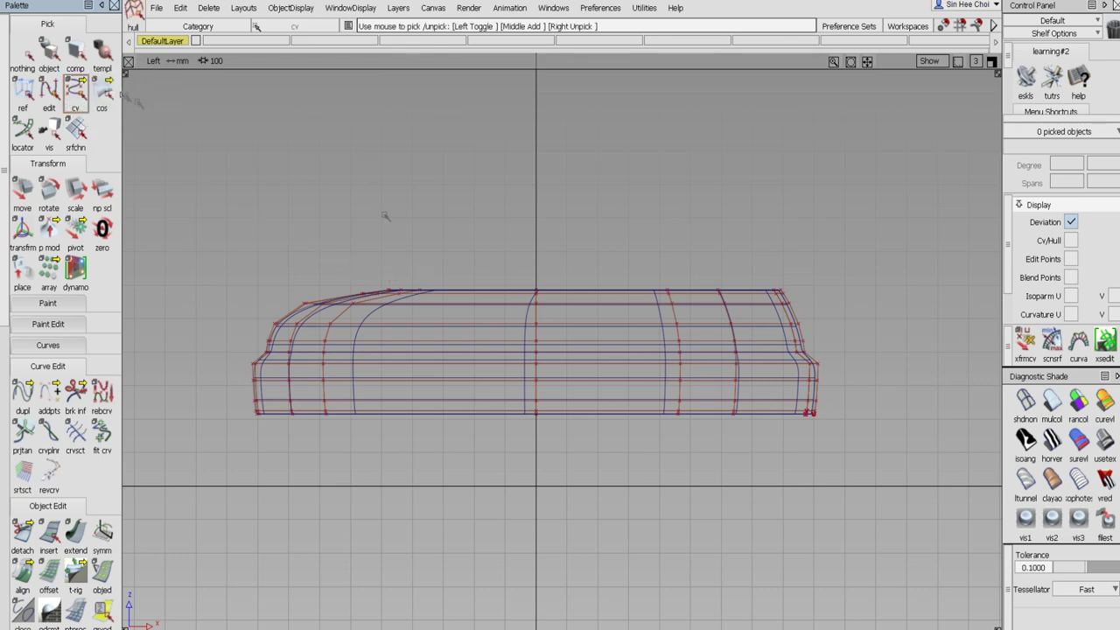
{"action": "left_click", "coordinate": [462, 289]}
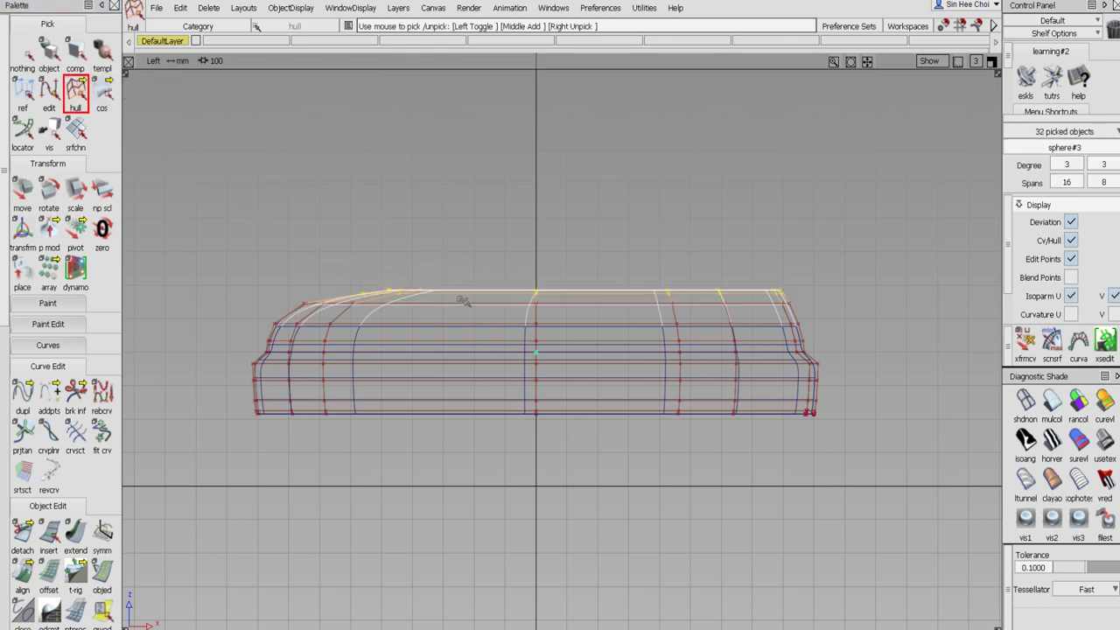
{"action": "left_click", "coordinate": [76, 232]}
{"action": "right_click_drag", "start_coordinate": [530, 613], "coordinate": [538, 514]}
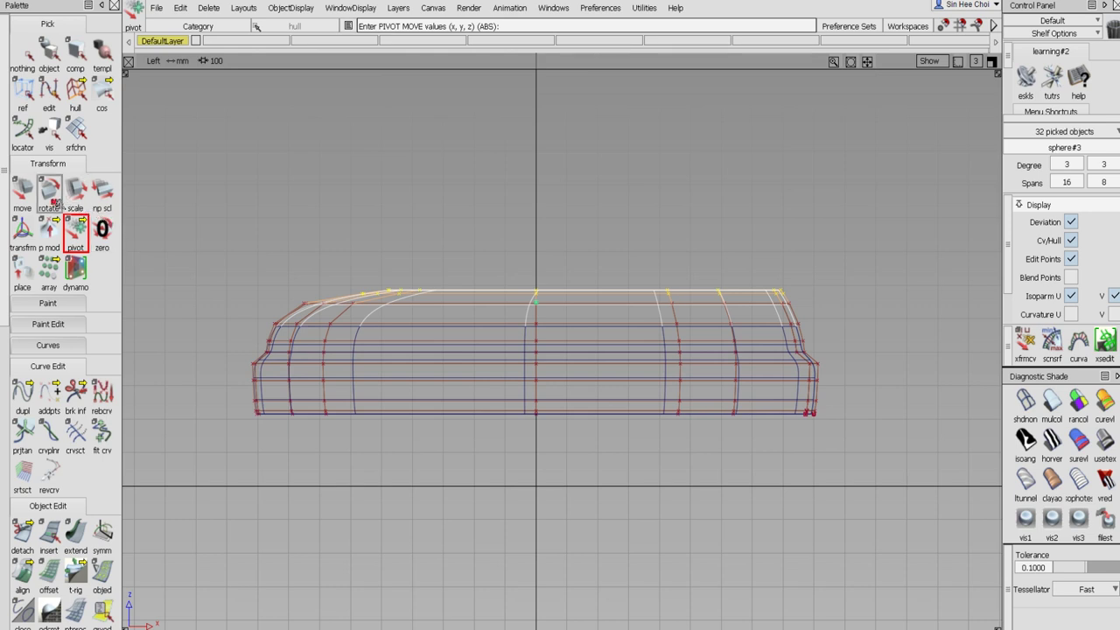
{"action": "left_click", "coordinate": [49, 191]}
{"action": "middle_click_drag", "start_coordinate": [521, 220], "coordinate": [514, 222]}
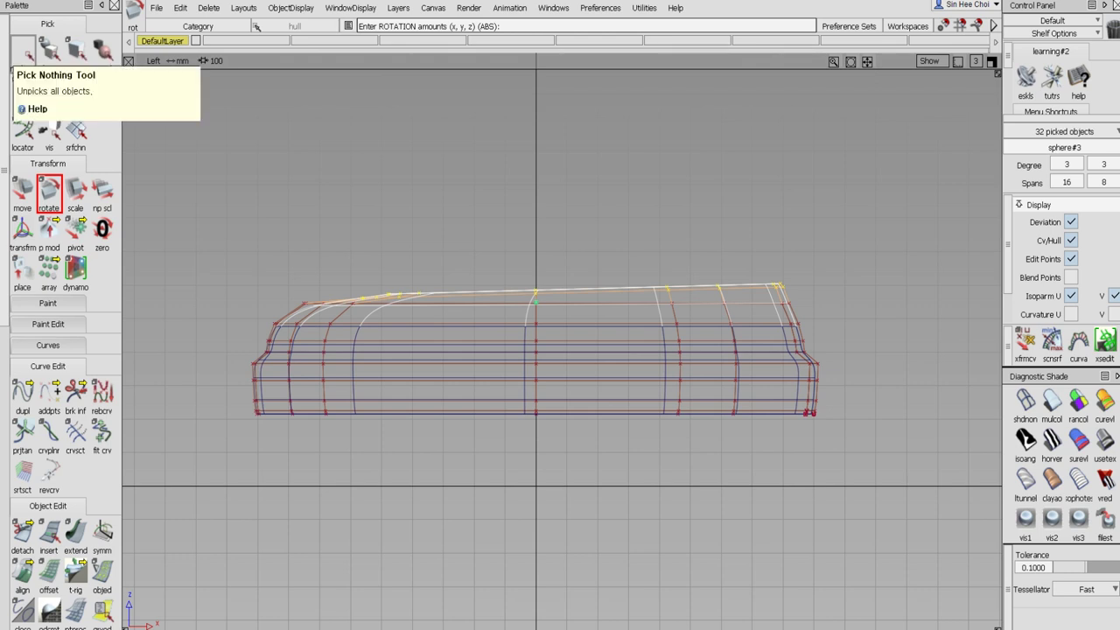
{"action": "left_click", "coordinate": [23, 51]}
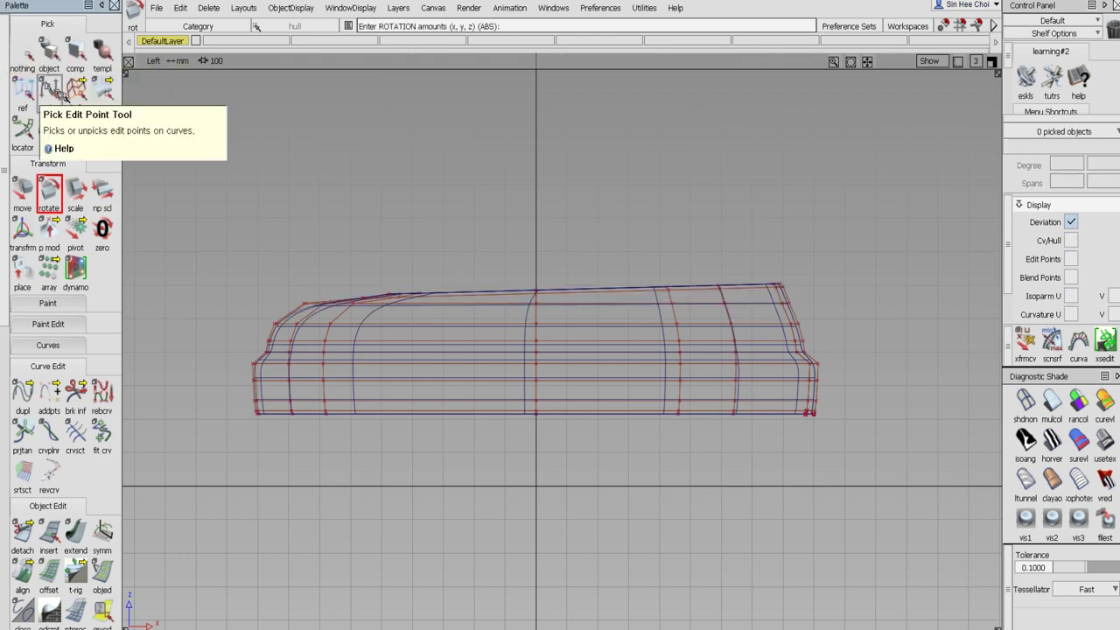
Pick the second-row CVs at the surface's -X end and scale them outward along X to steepen the slope there
{"action": "left_click_drag", "start_coordinate": [75, 90], "coordinate": [102, 92]}
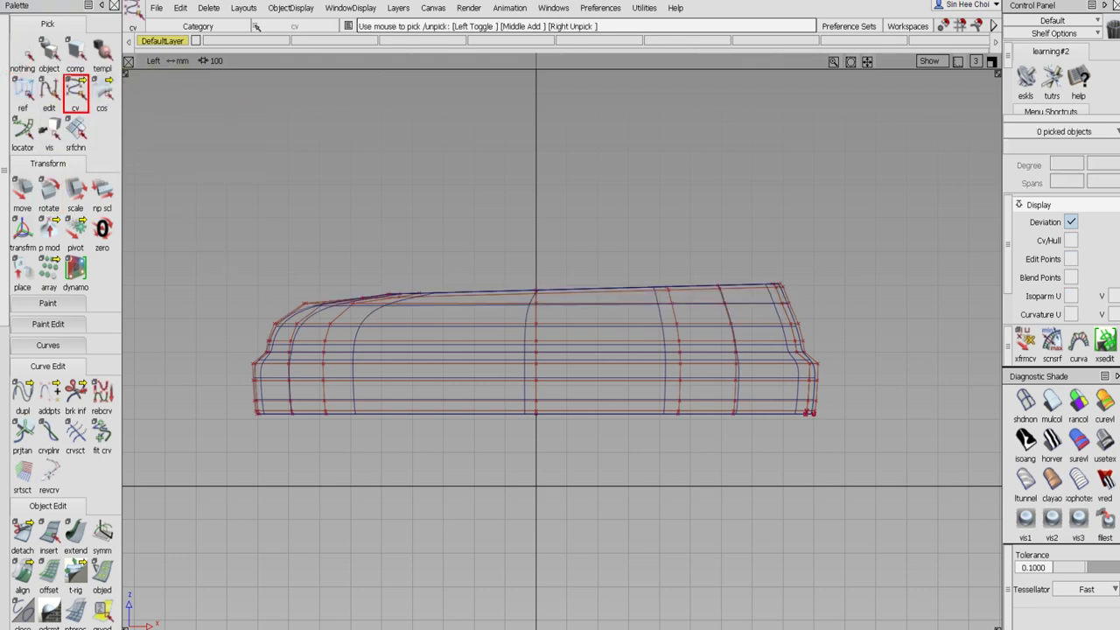
{"action": "left_click_drag", "start_coordinate": [283, 302], "coordinate": [401, 308]}
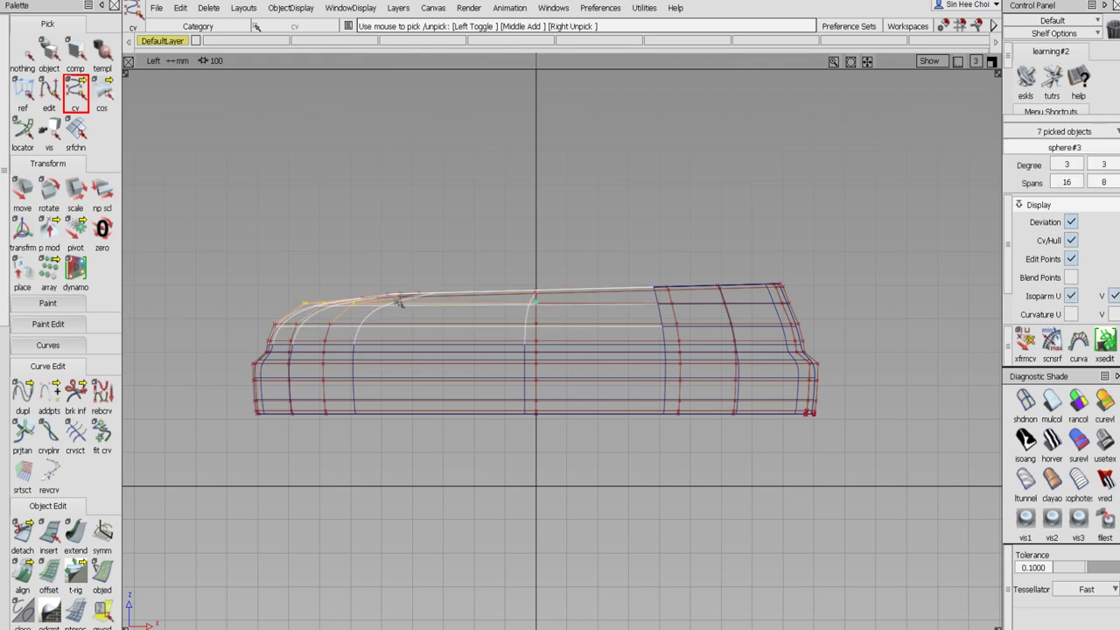
{"action": "left_click", "coordinate": [103, 190]}
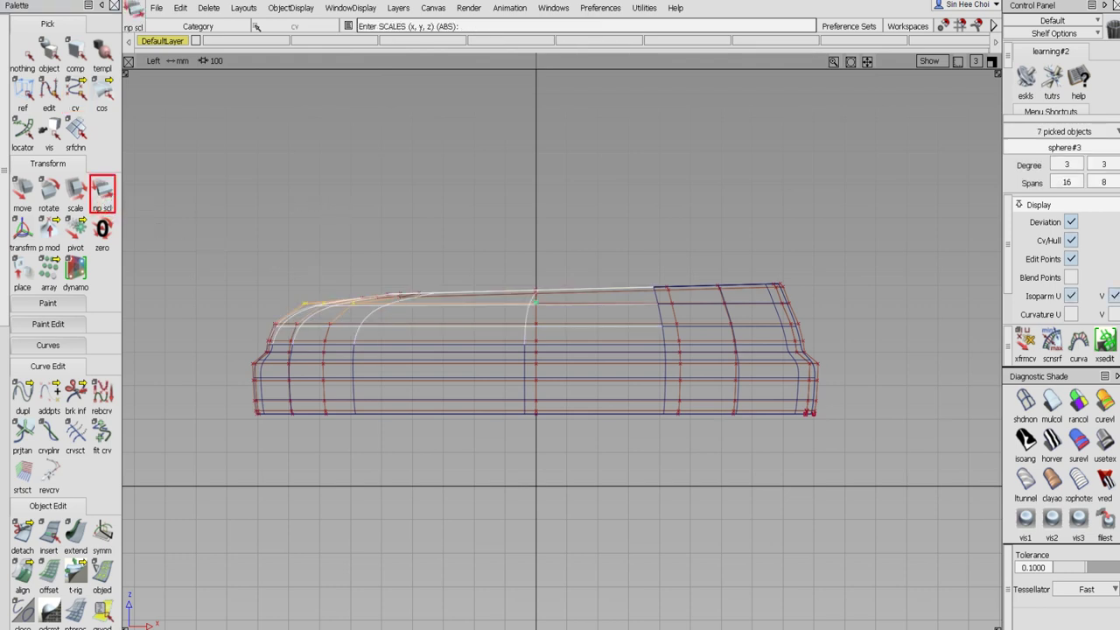
{"action": "left_click_drag", "start_coordinate": [329, 206], "coordinate": [391, 219]}
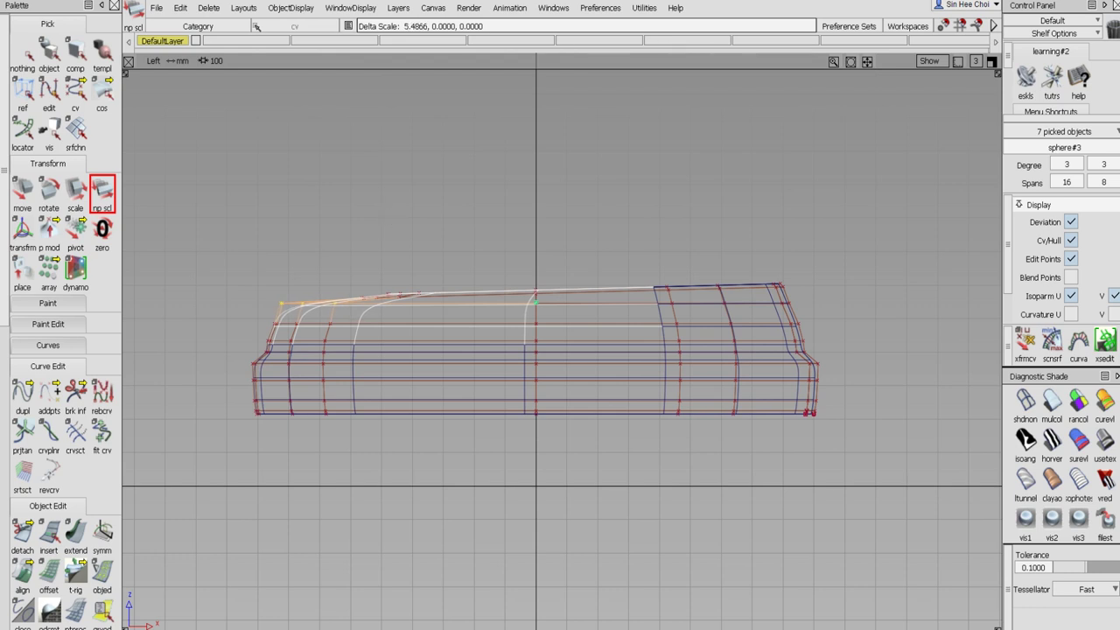
{"action": "left_click", "coordinate": [20, 60]}
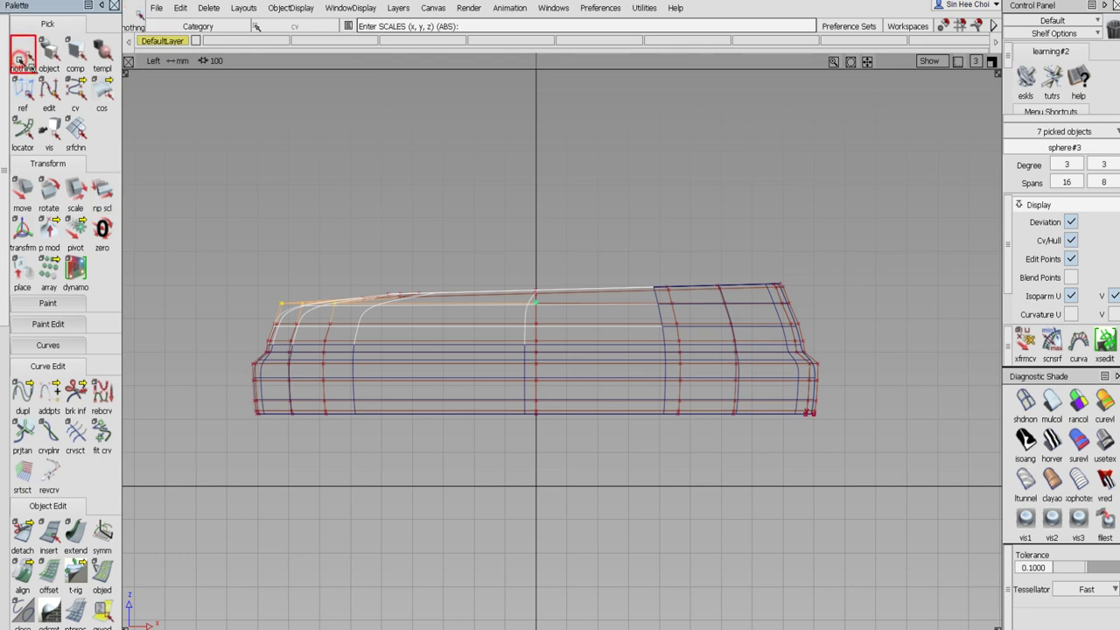
Pick the third-row CVs at the -X end and scale them slightly outward along X, leaving nothing picked
{"action": "left_click", "coordinate": [75, 88]}
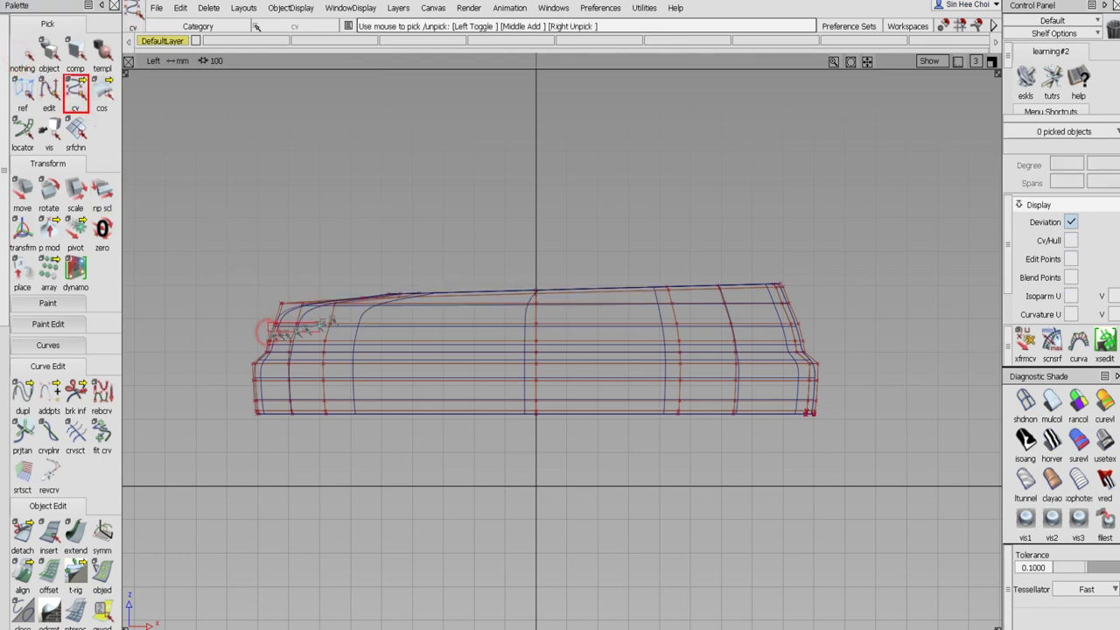
{"action": "left_click_drag", "start_coordinate": [267, 332], "coordinate": [336, 321]}
{"action": "left_click", "coordinate": [102, 192]}
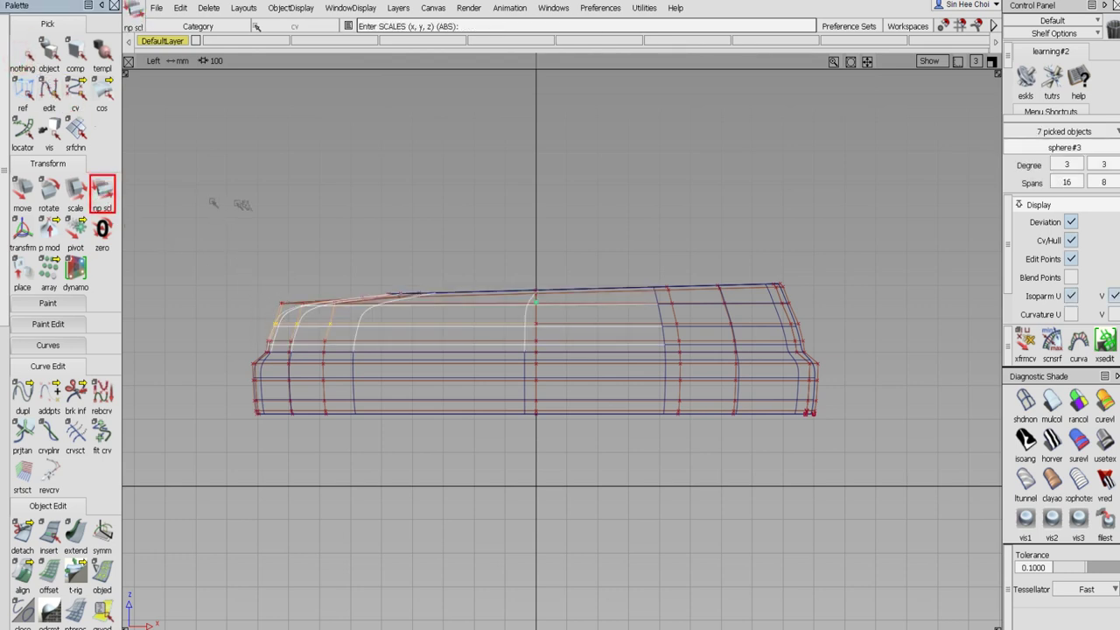
{"action": "left_click_drag", "start_coordinate": [213, 203], "coordinate": [256, 211]}
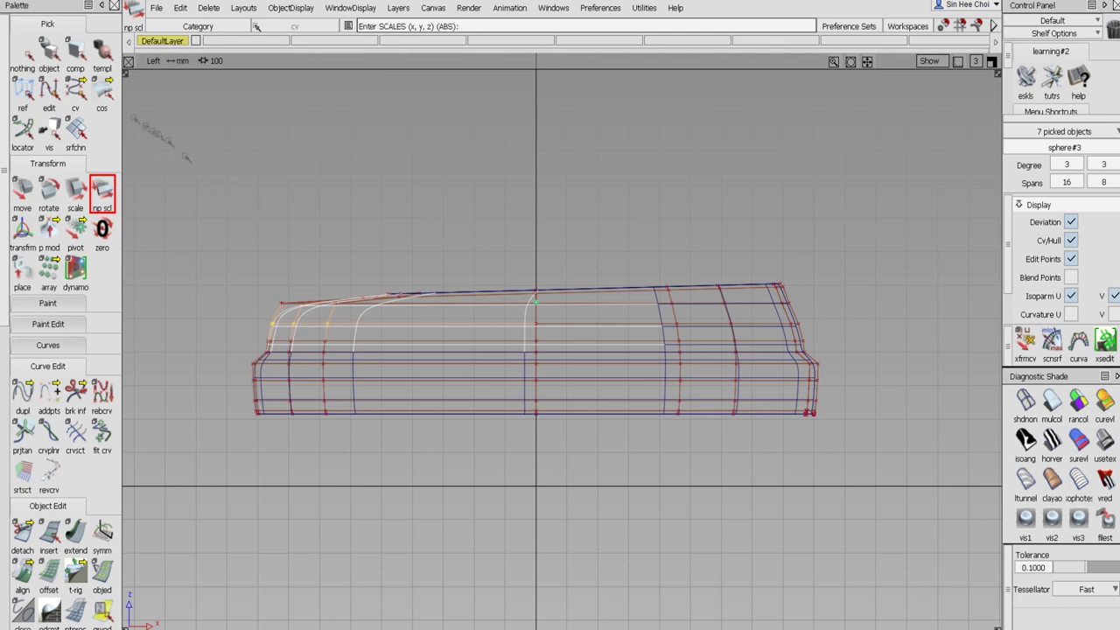
{"action": "left_click", "coordinate": [22, 54]}
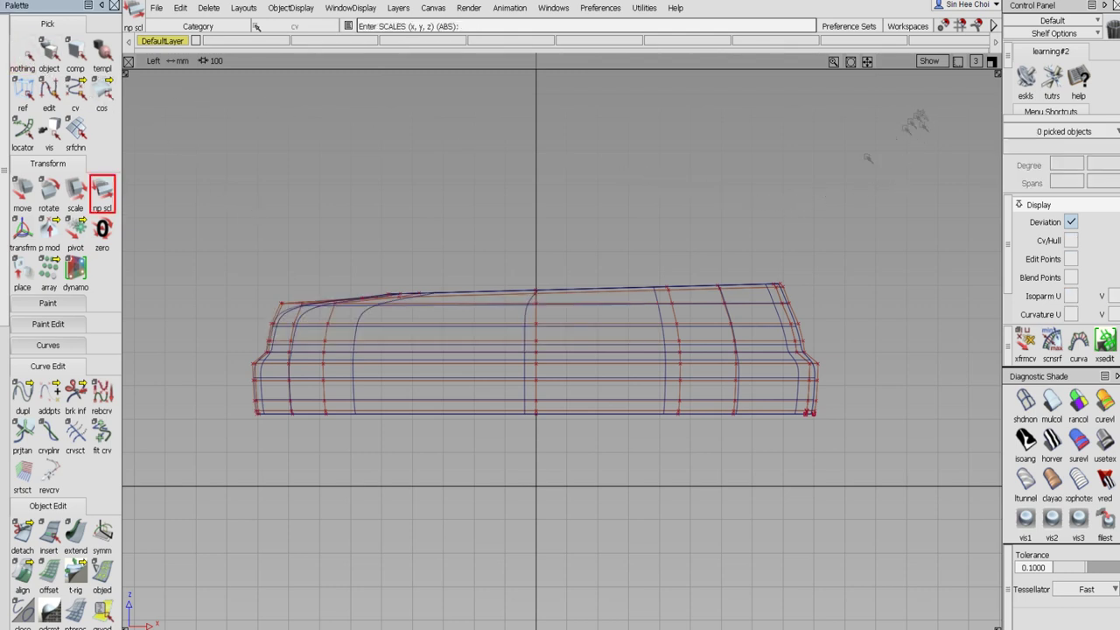
Pick the CVs of the two uppermost rows on the +X half and scale them slightly outward along X
{"action": "left_click", "coordinate": [76, 89]}
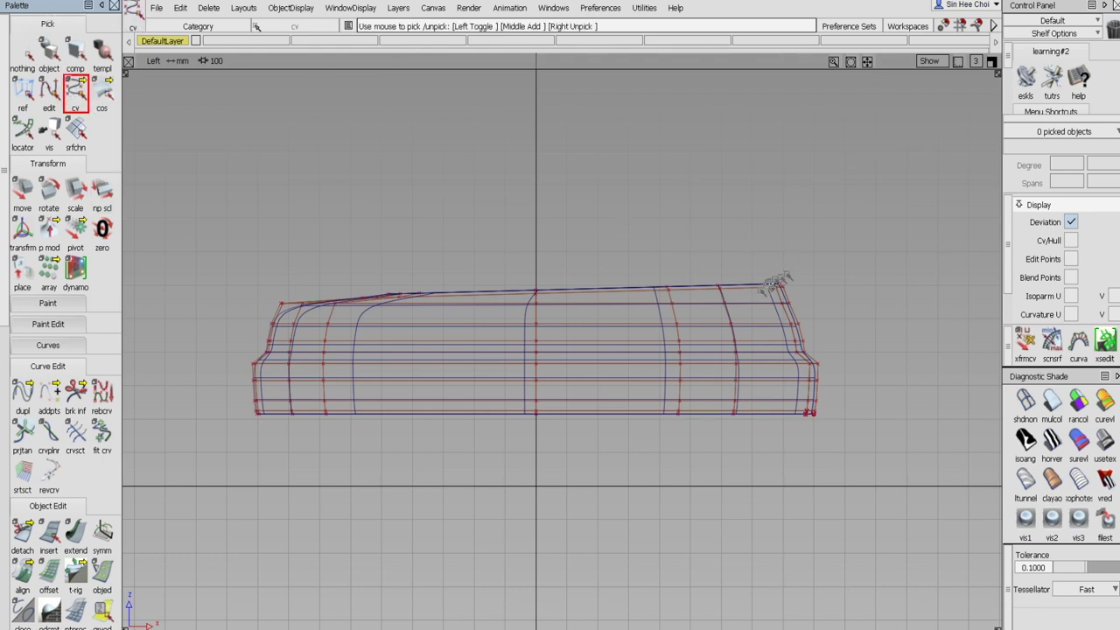
{"action": "left_click_drag", "start_coordinate": [636, 263], "coordinate": [803, 307]}
{"action": "left_click", "coordinate": [102, 194]}
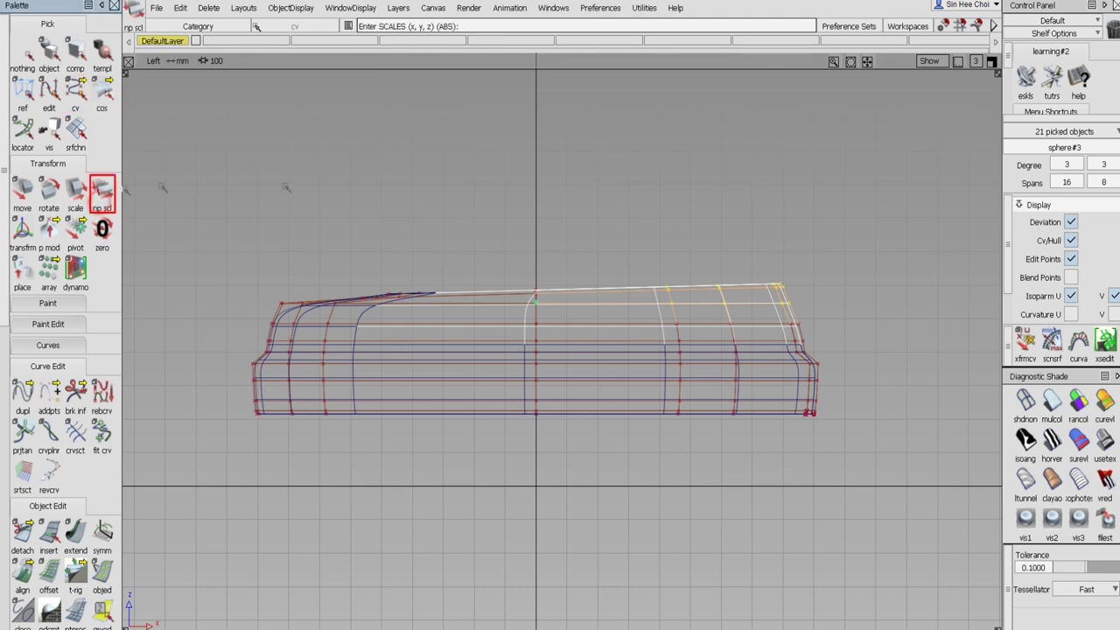
{"action": "left_click_drag", "start_coordinate": [370, 195], "coordinate": [383, 197]}
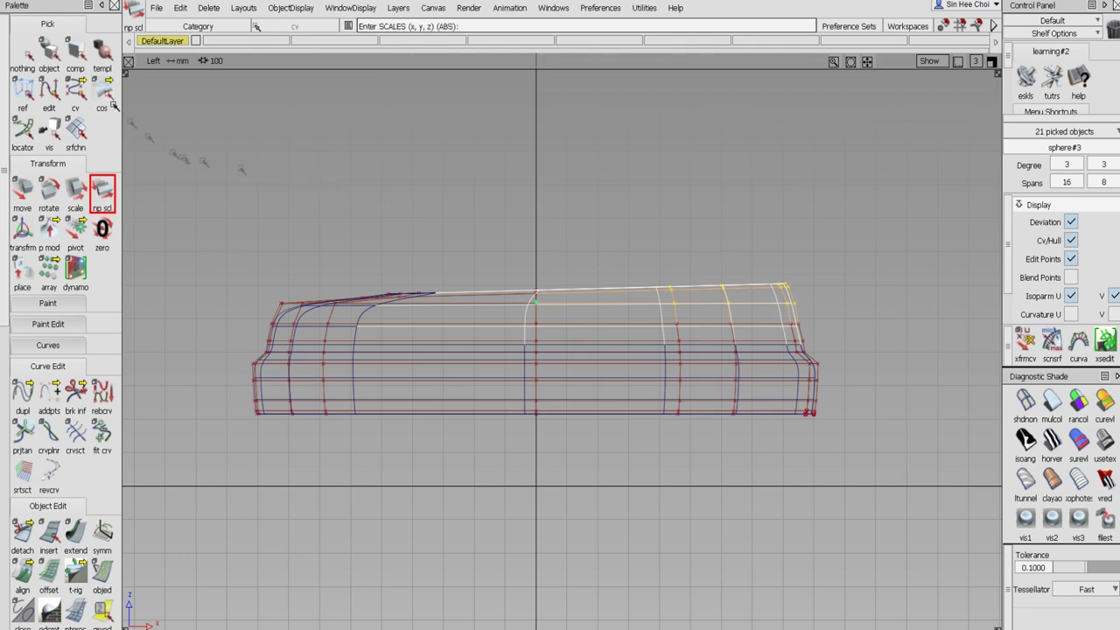
{"action": "left_click", "coordinate": [24, 55]}
Pick the third-row CVs on the +X half and scale them slightly outward along X, smoothing the end profile
{"action": "left_click", "coordinate": [75, 92]}
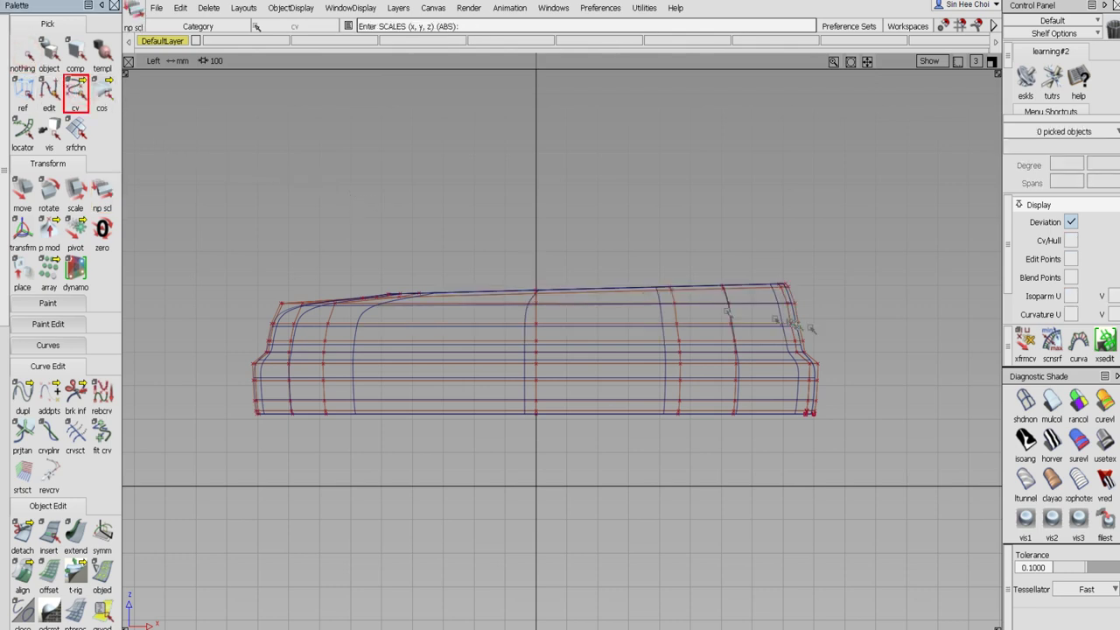
{"action": "left_click_drag", "start_coordinate": [816, 332], "coordinate": [529, 298]}
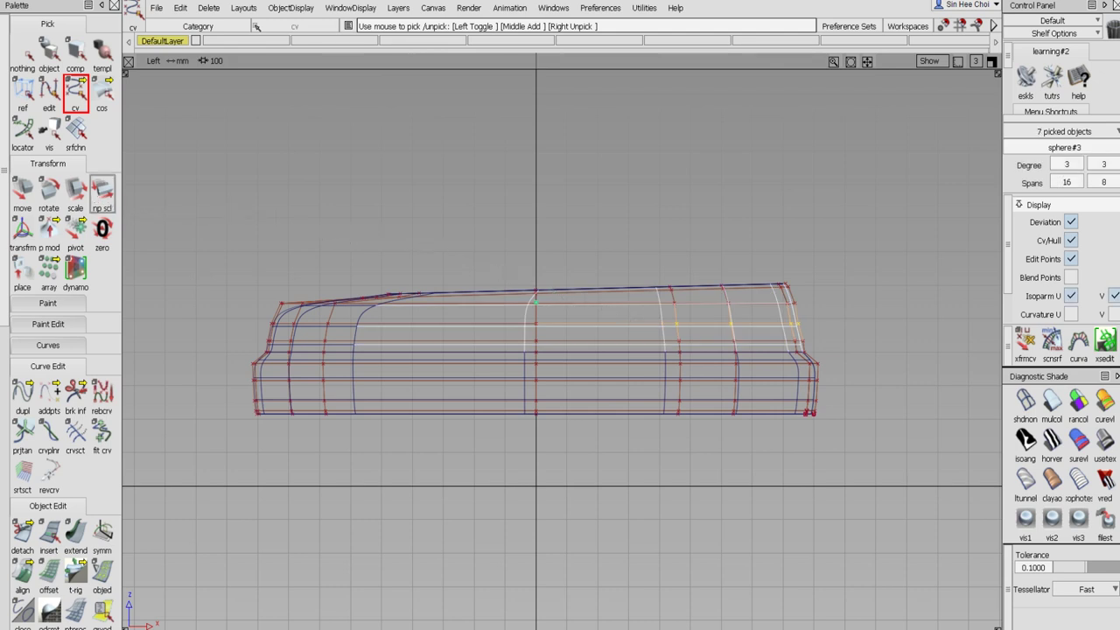
{"action": "left_click", "coordinate": [102, 192]}
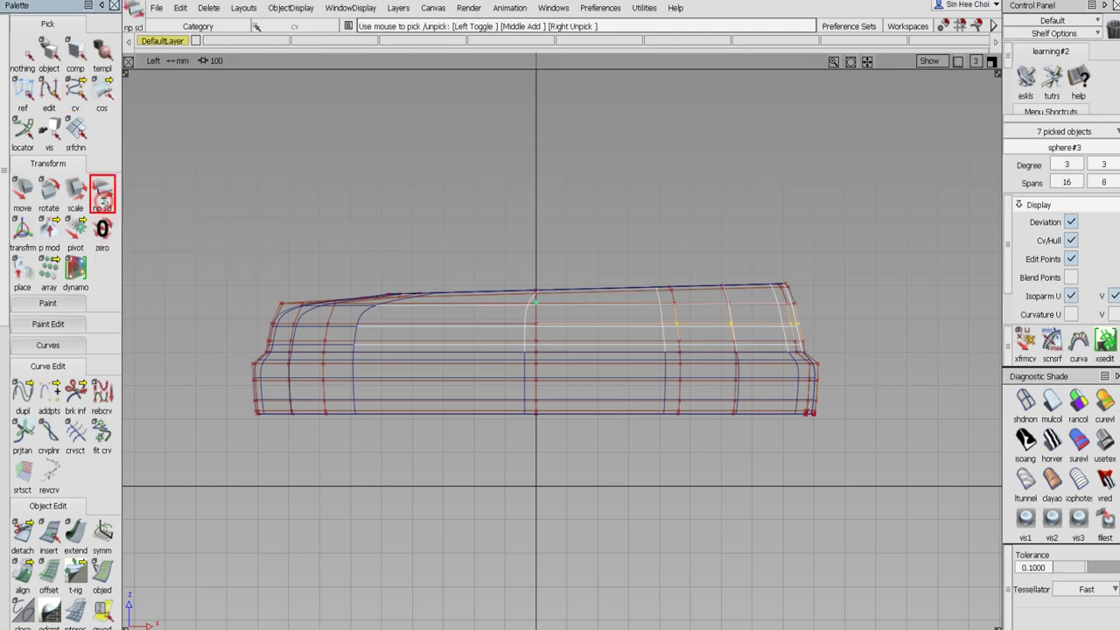
{"action": "left_click", "coordinate": [444, 232]}
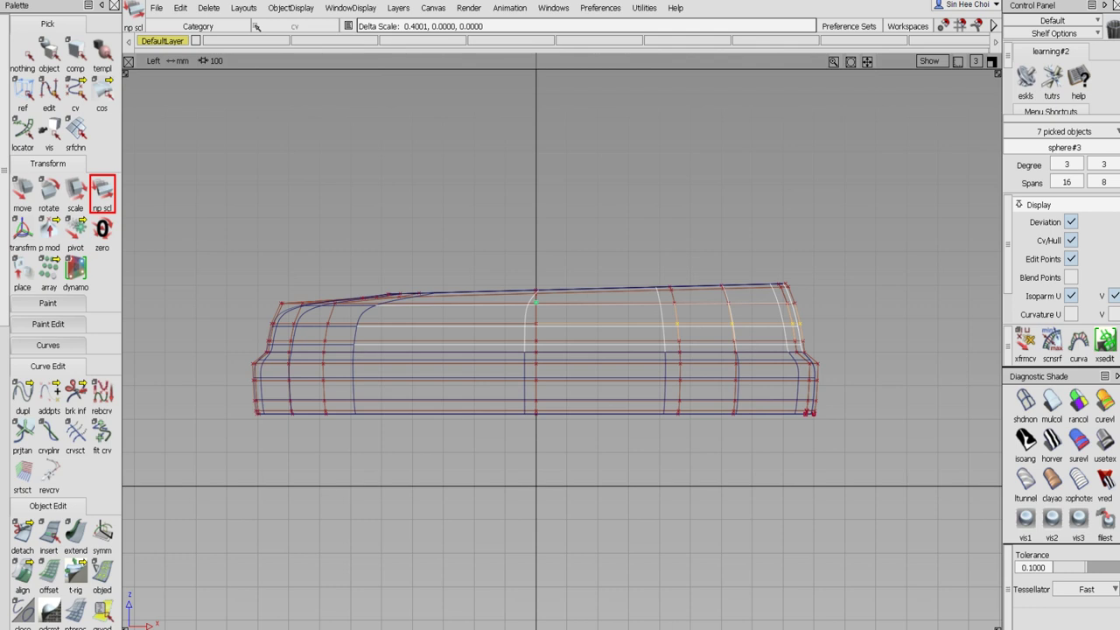
{"action": "left_click_drag", "start_coordinate": [444, 231], "coordinate": [437, 231]}
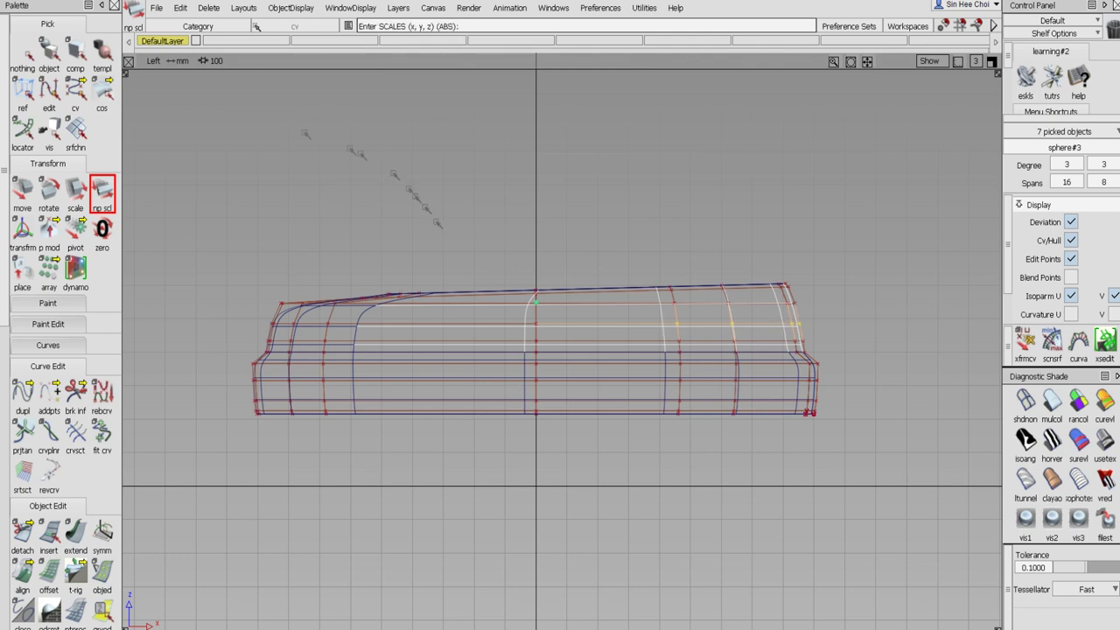
{"action": "left_click", "coordinate": [27, 60]}
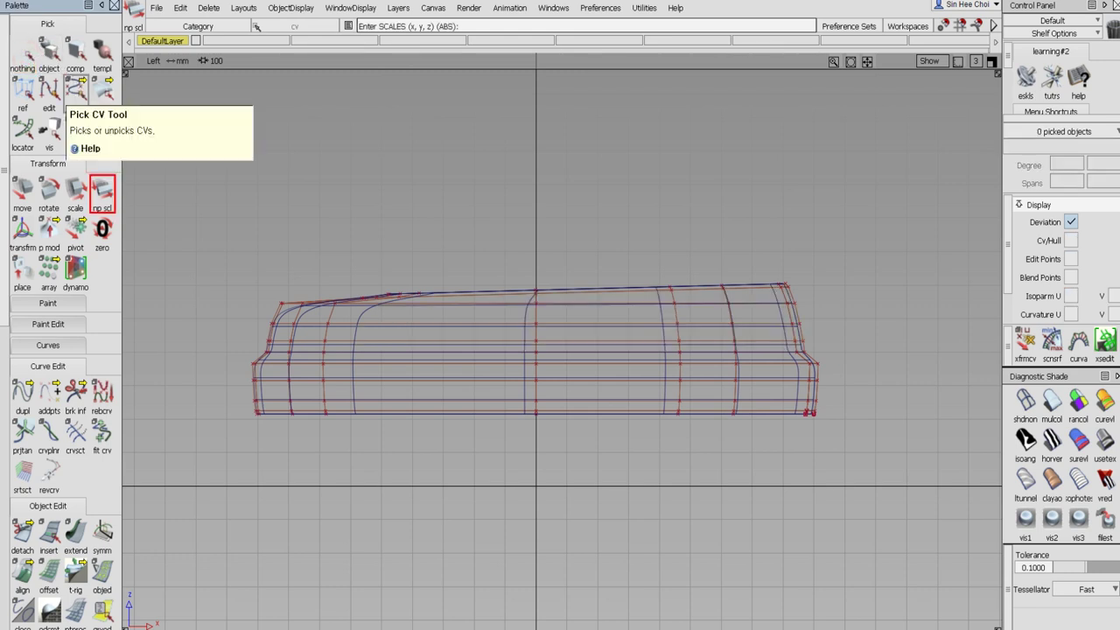
Pick the whole surface, hide its CVs and hulls, and leave it unpicked in a zoomed-out, maximized Left view
{"action": "left_click", "coordinate": [49, 51]}
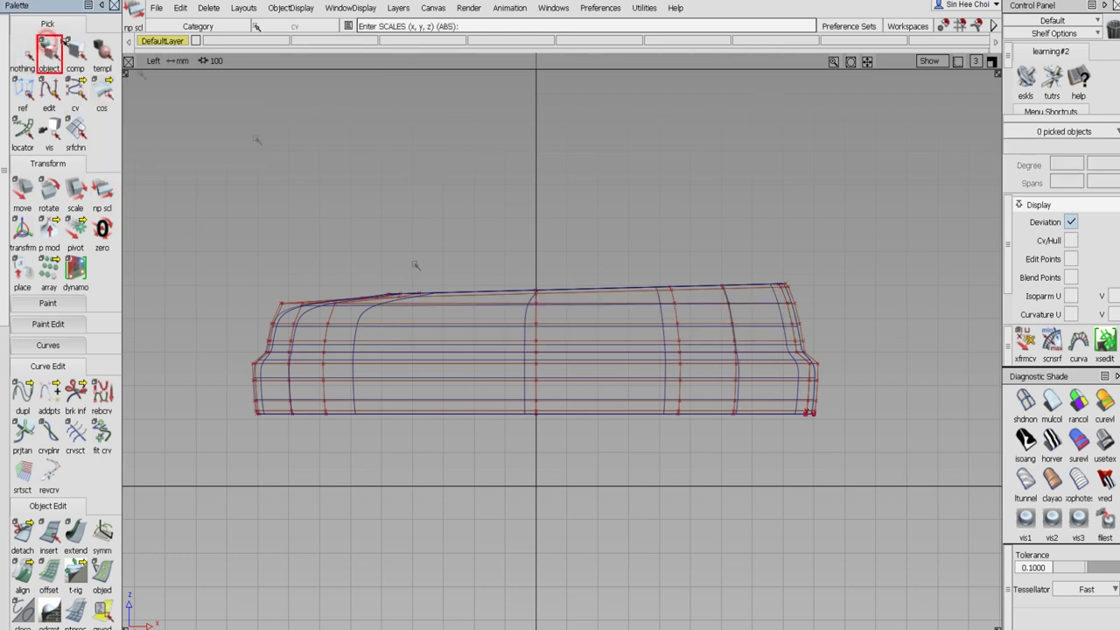
{"action": "left_click", "coordinate": [487, 330]}
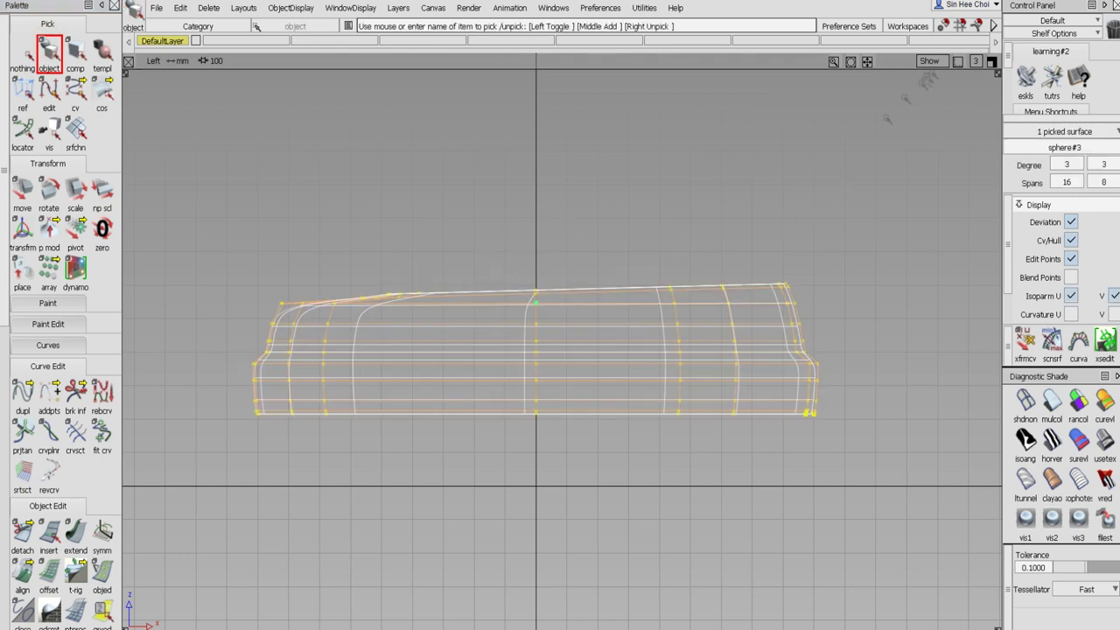
{"action": "left_click", "coordinate": [991, 60]}
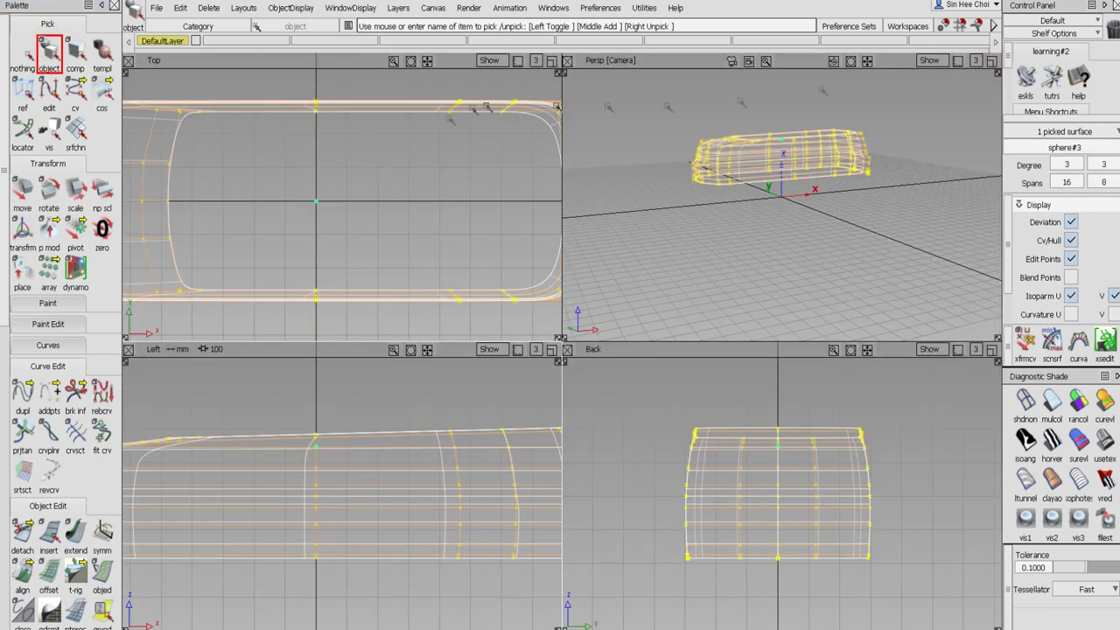
{"action": "right_click_drag", "start_coordinate": [421, 137], "coordinate": [382, 193], "text": "alt+shift"}
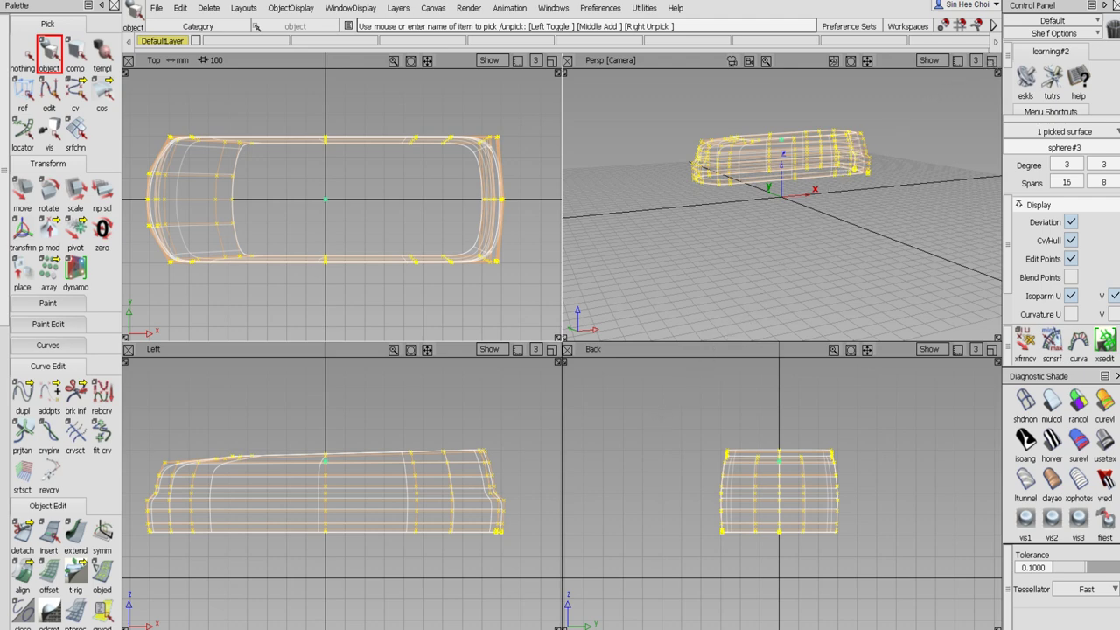
{"action": "left_click", "coordinate": [551, 350]}
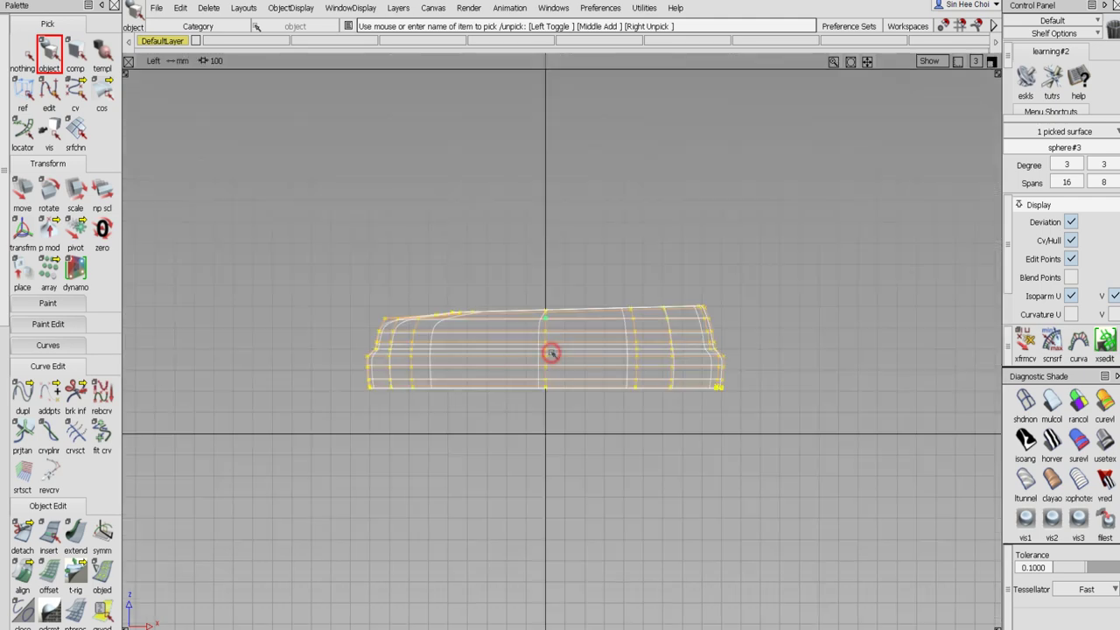
{"action": "left_click", "coordinate": [1070, 241]}
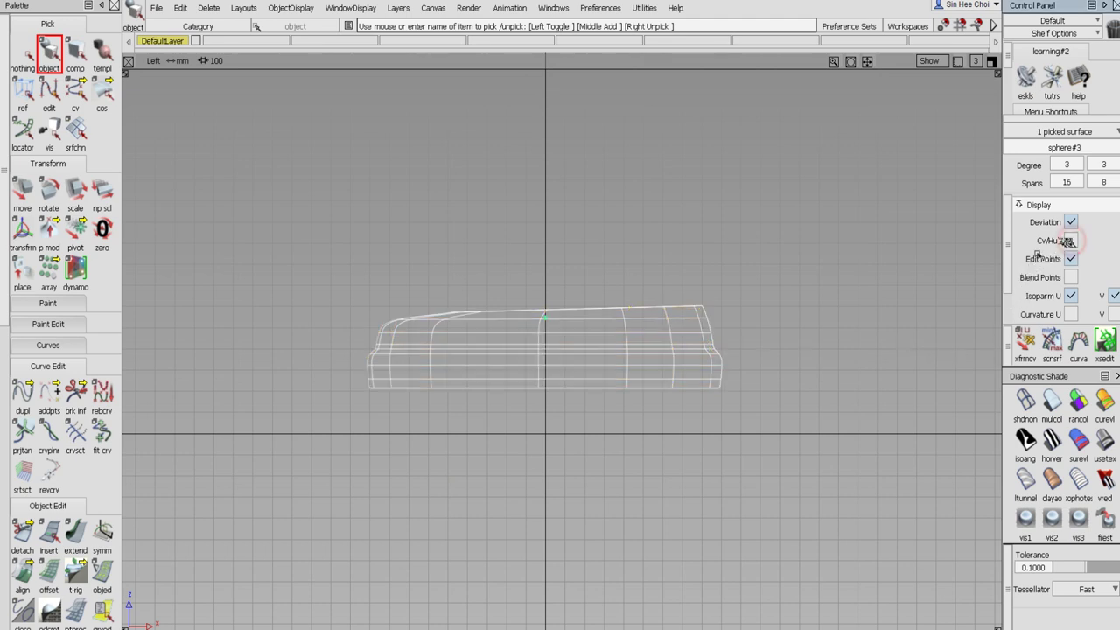
{"action": "left_click", "coordinate": [25, 54]}
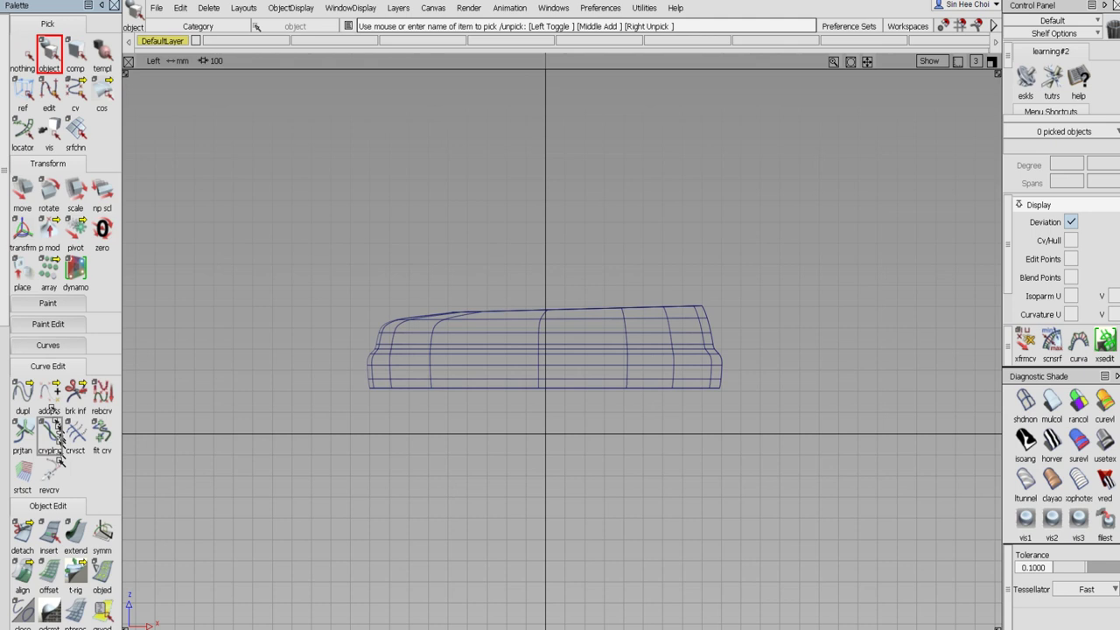
Place a circle near the body's lower -X end, enlarge it uniformly, and move it up to about X -540, Z 276 across the lower edge
{"action": "left_click", "coordinate": [40, 344]}
{"action": "left_click", "coordinate": [23, 374]}
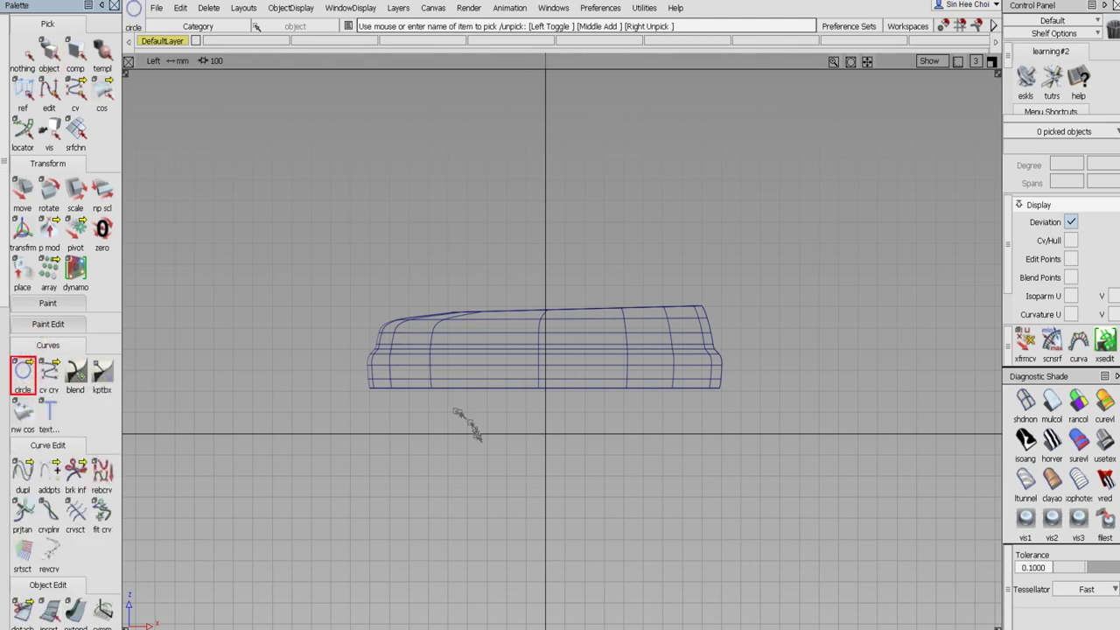
{"action": "left_click", "coordinate": [441, 407]}
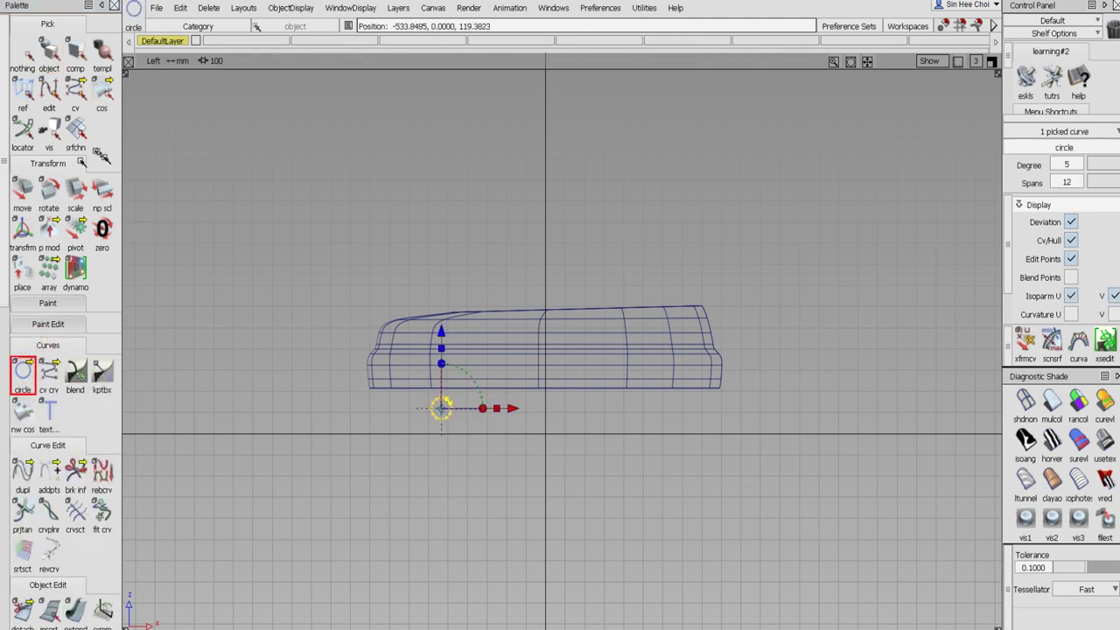
{"action": "left_click", "coordinate": [75, 190]}
{"action": "left_click_drag", "start_coordinate": [175, 192], "coordinate": [256, 164]}
{"action": "left_click", "coordinate": [22, 202]}
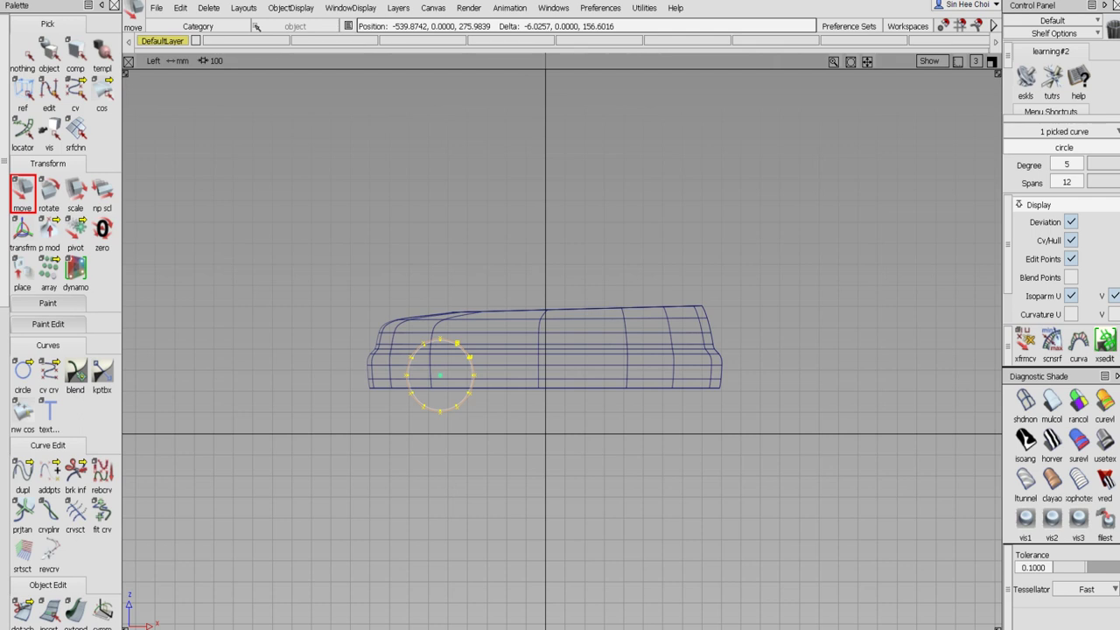
Duplicate the wheel circle and move the copy along +X to the matching position near the body's opposite end
{"action": "left_click_drag", "start_coordinate": [256, 164], "coordinate": [250, 167]}
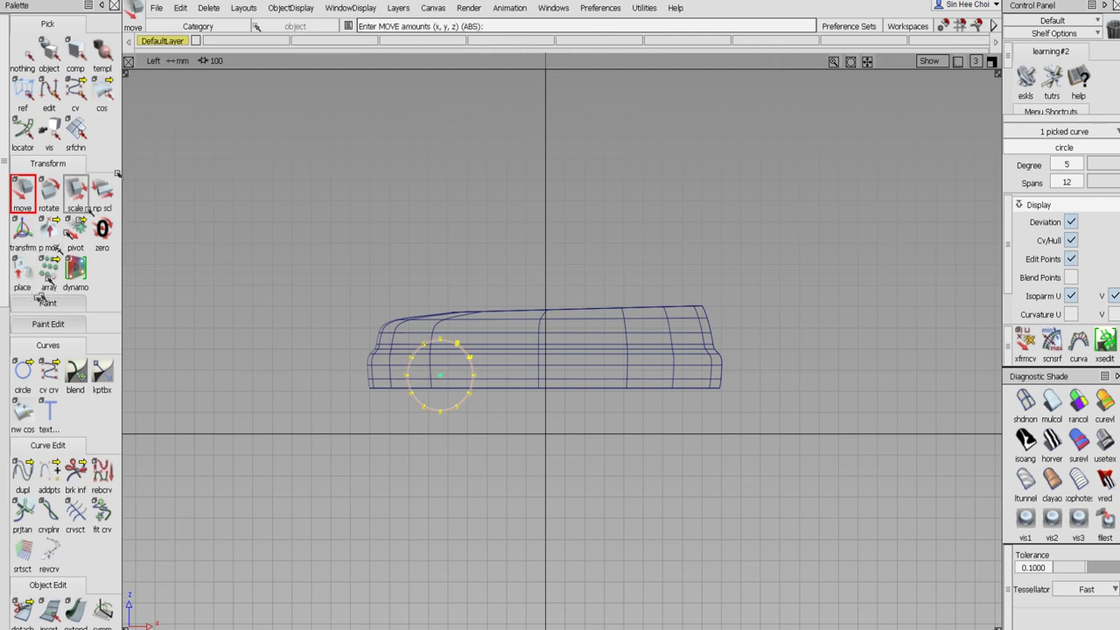
{"action": "left_click", "coordinate": [156, 8]}
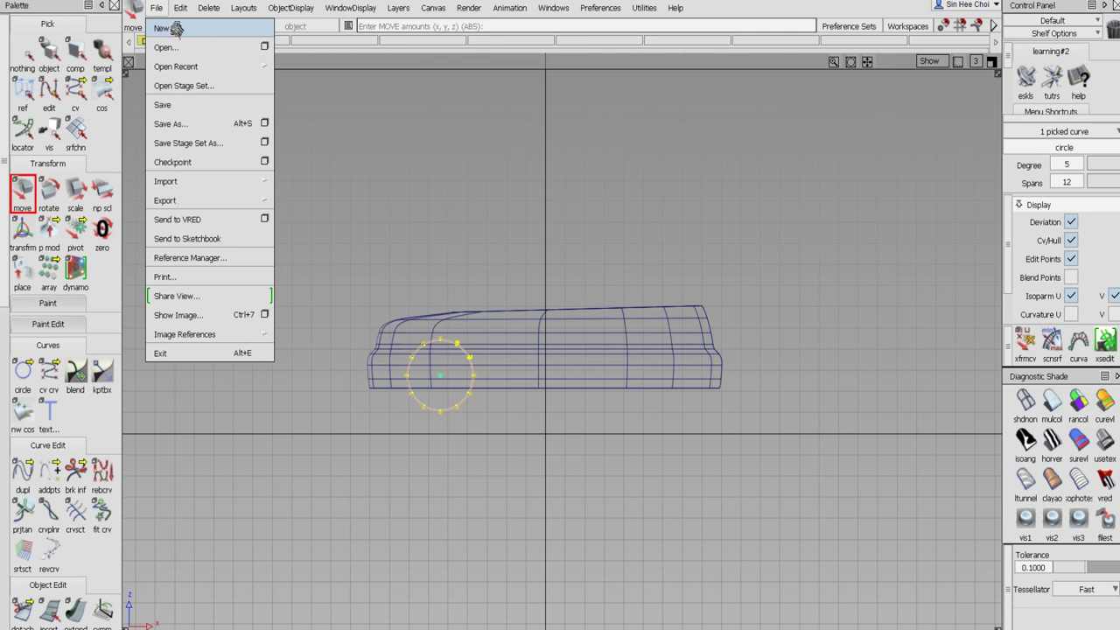
{"action": "mouse_move", "coordinate": [180, 8]}
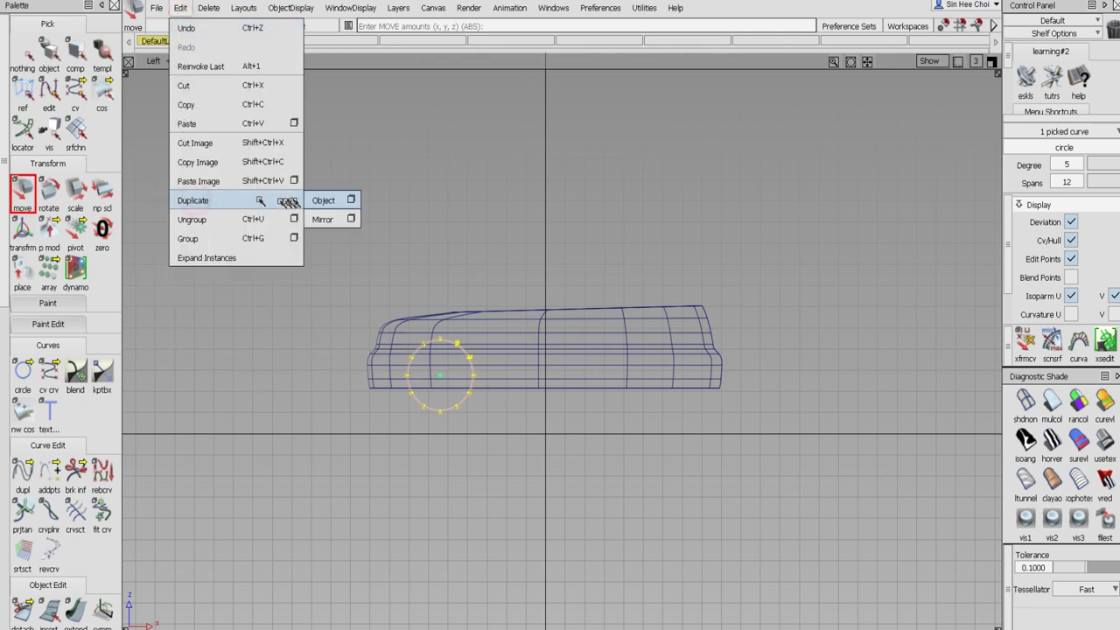
{"action": "left_click", "coordinate": [316, 201]}
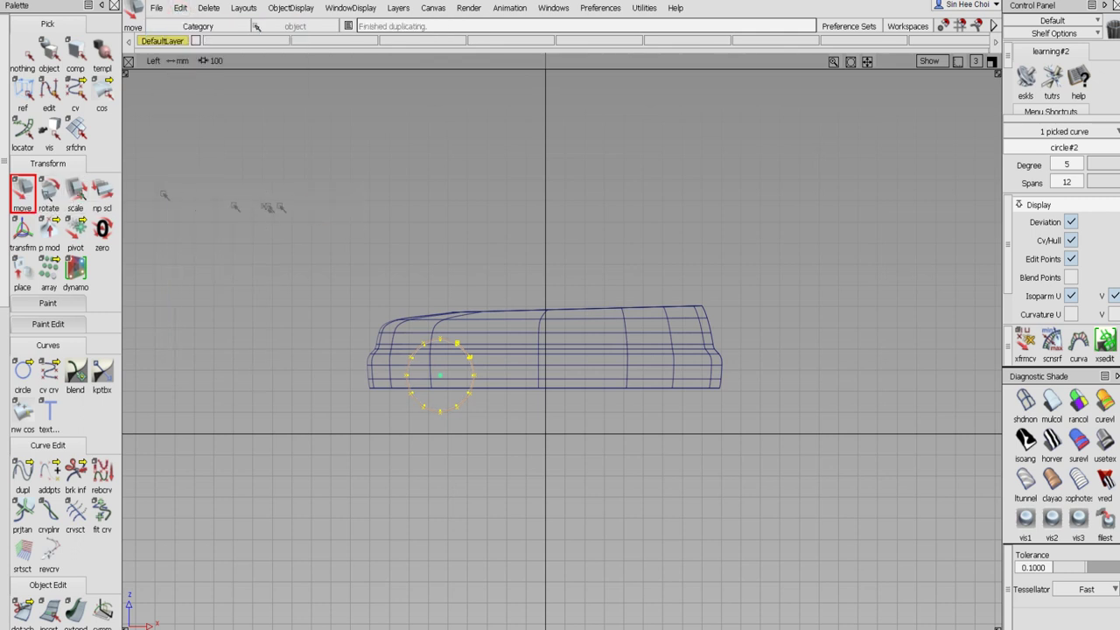
{"action": "middle_click_drag", "start_coordinate": [295, 202], "coordinate": [513, 200]}
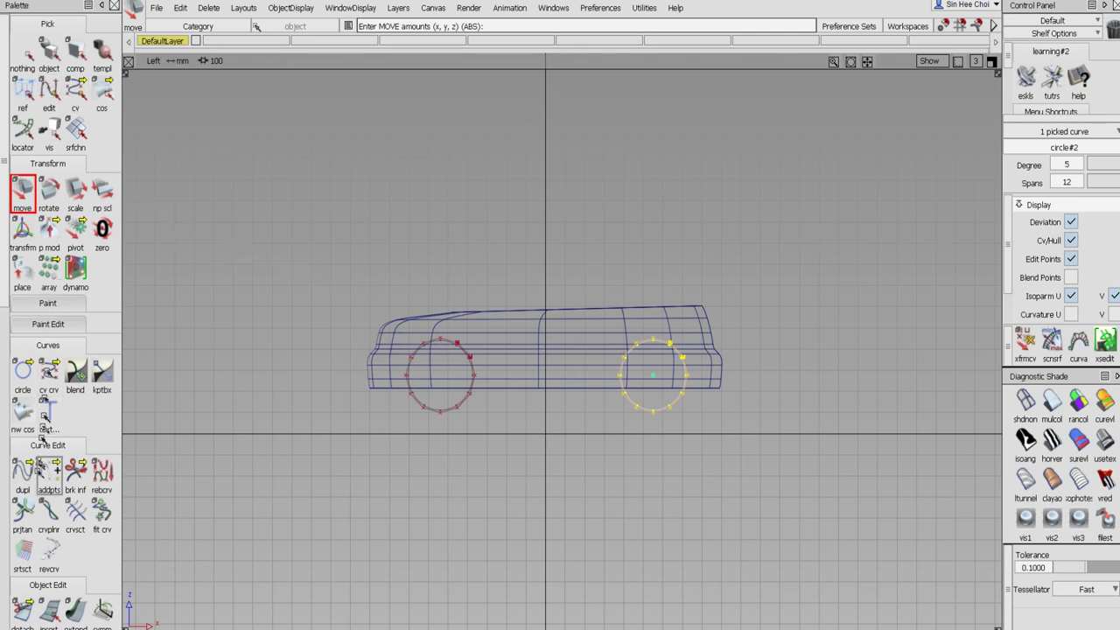
Detach both wheel circles at their lowest points, then pick both and move them slightly upward together
{"action": "left_click", "coordinate": [22, 610]}
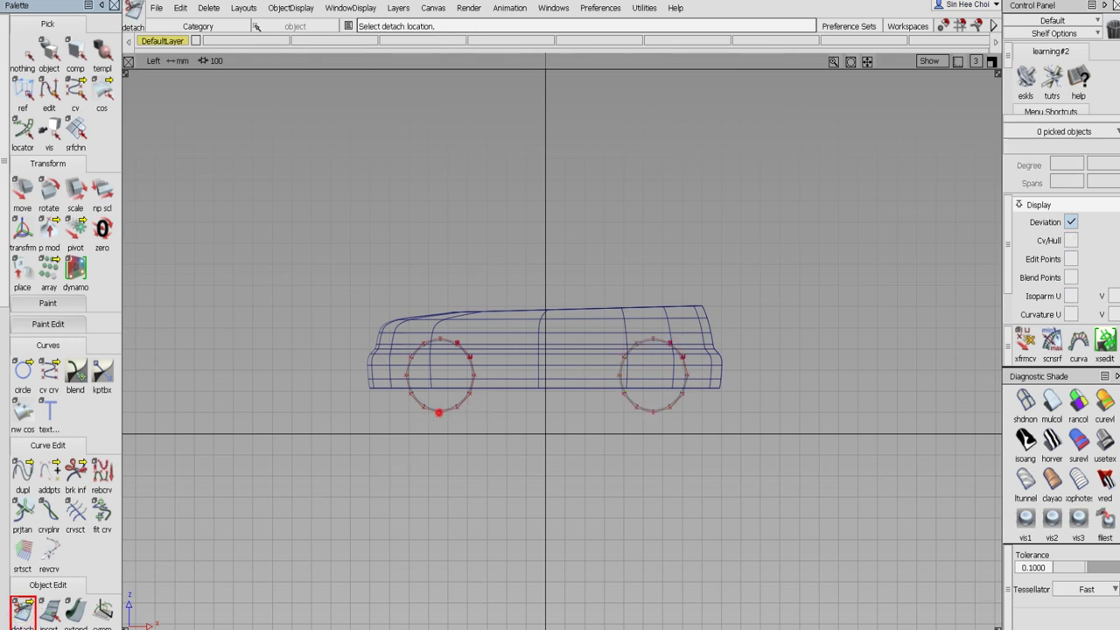
{"action": "left_click", "coordinate": [438, 412]}
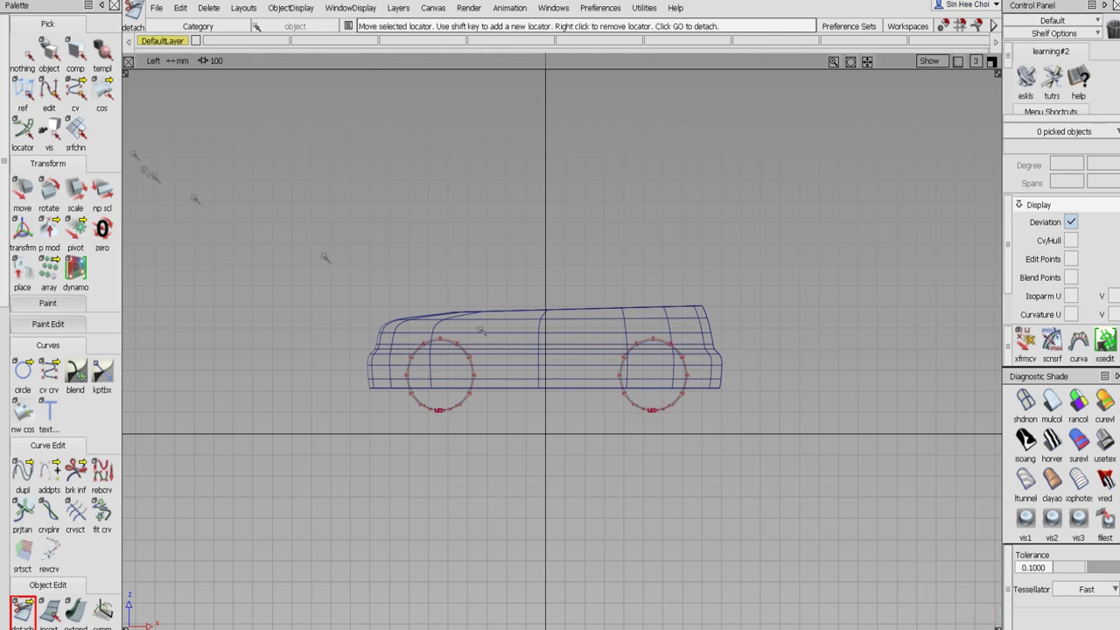
{"action": "left_click", "coordinate": [49, 52]}
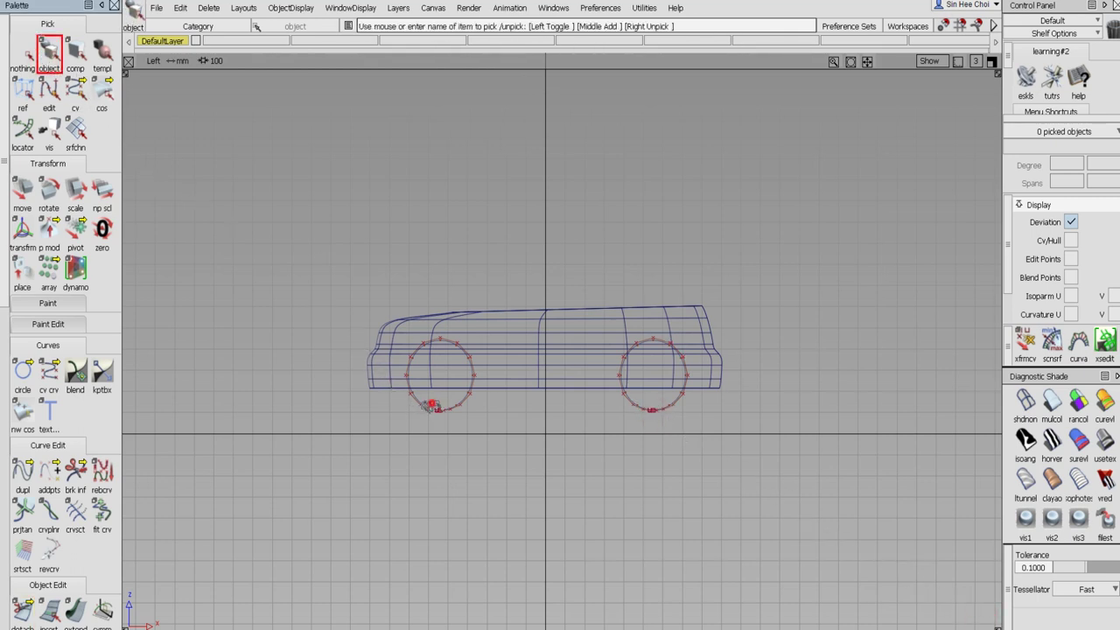
{"action": "left_click_drag", "start_coordinate": [420, 391], "coordinate": [676, 462]}
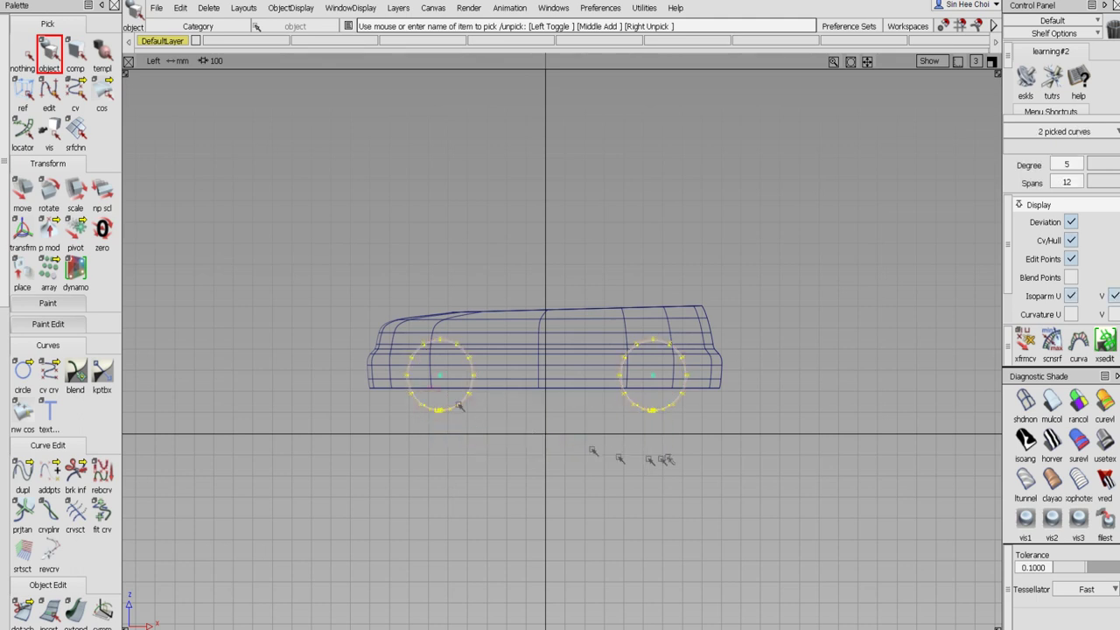
{"action": "left_click", "coordinate": [22, 188]}
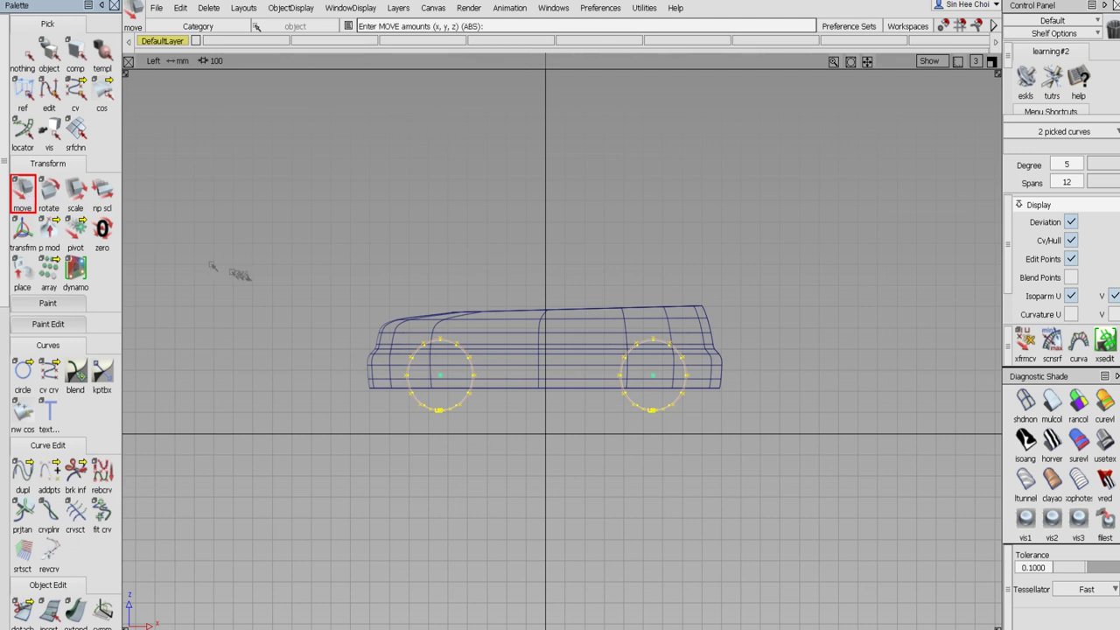
{"action": "left_click_drag", "start_coordinate": [245, 280], "coordinate": [249, 272]}
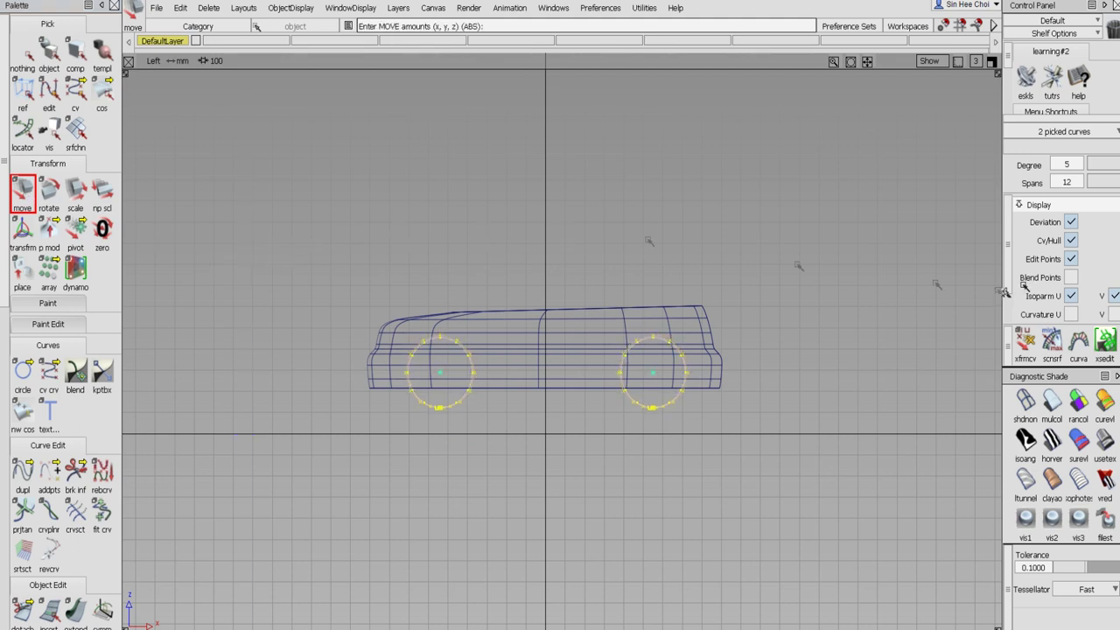
Hide the CVs and edit points on both circles, duplicate the curves, and scale the copies uniformly slightly larger
{"action": "left_click", "coordinate": [1071, 241]}
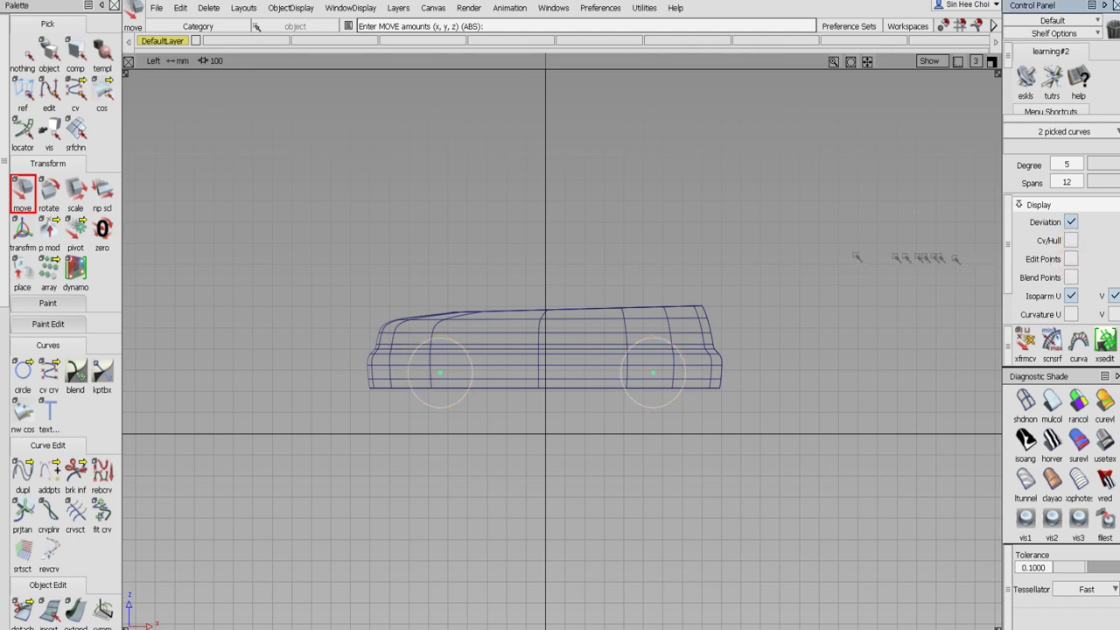
{"action": "left_click", "coordinate": [180, 8]}
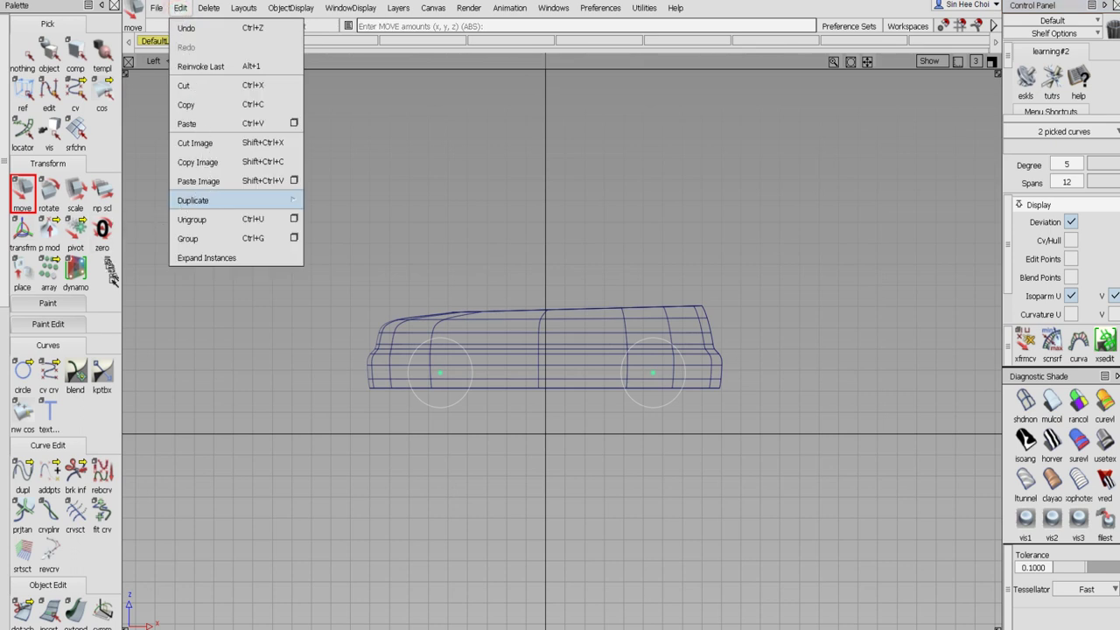
{"action": "left_click", "coordinate": [25, 473]}
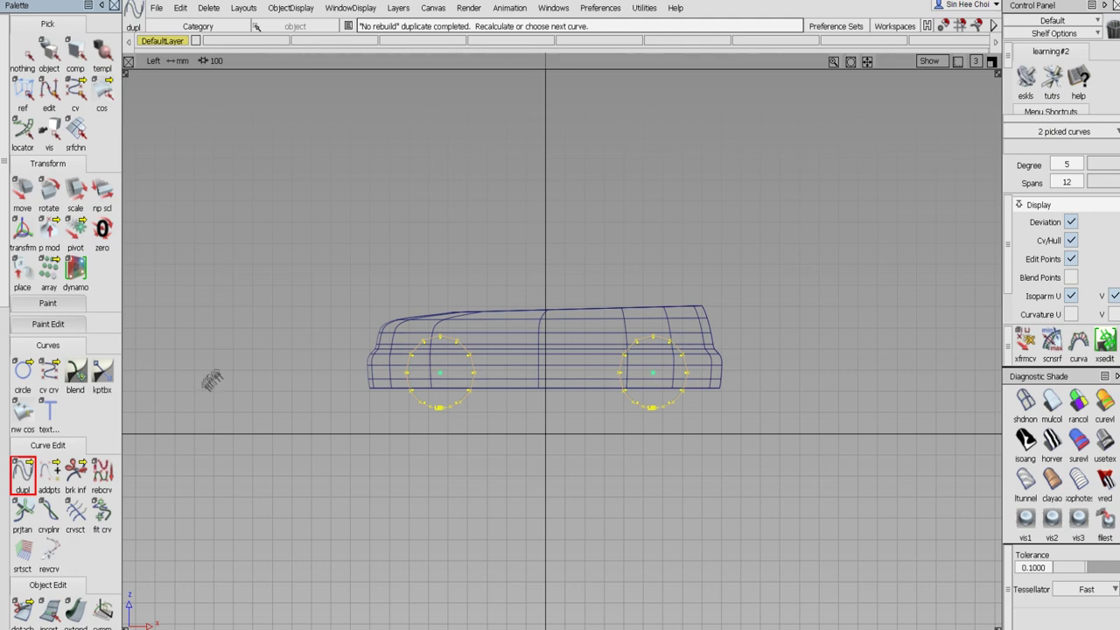
{"action": "left_click", "coordinate": [76, 193]}
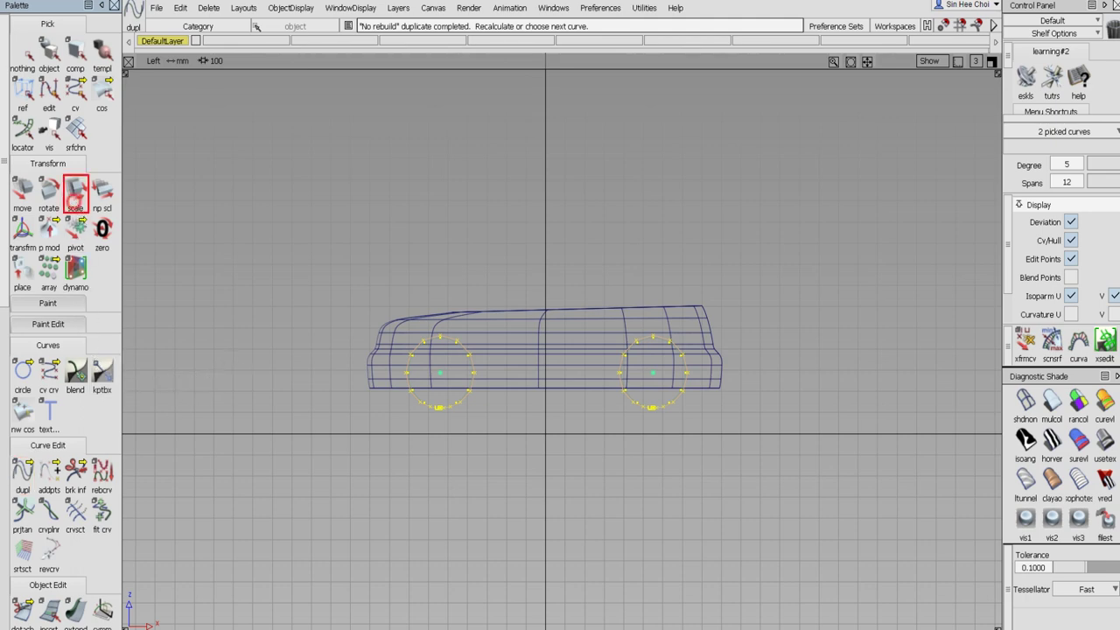
{"action": "scroll", "coordinate": [408, 358], "scroll_direction": "up", "scroll_amount": 5}
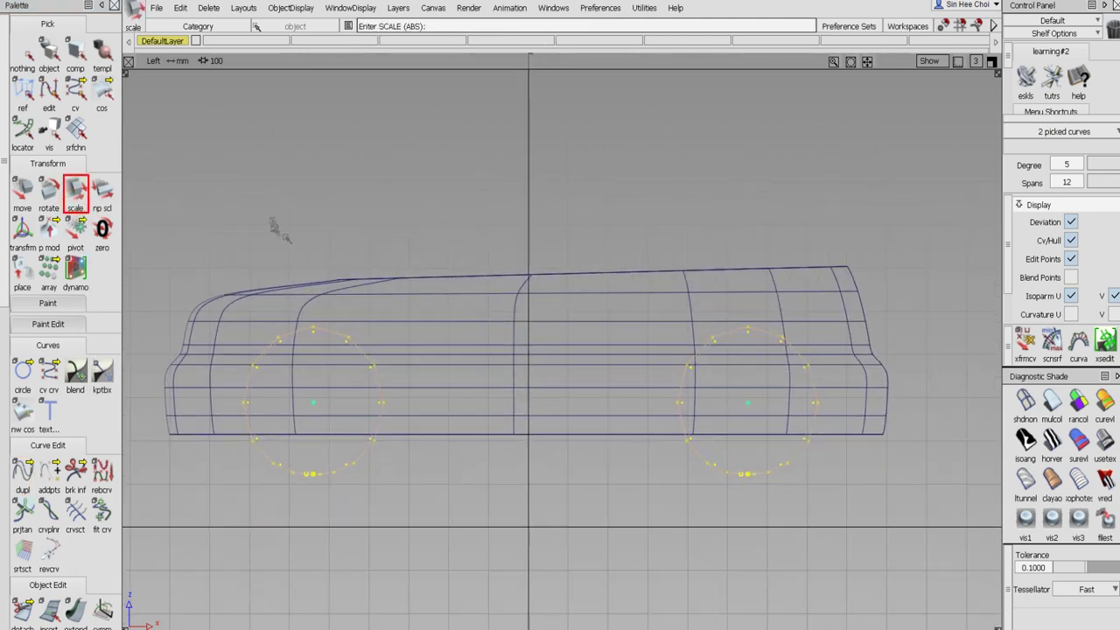
{"action": "left_click_drag", "start_coordinate": [273, 220], "coordinate": [290, 220]}
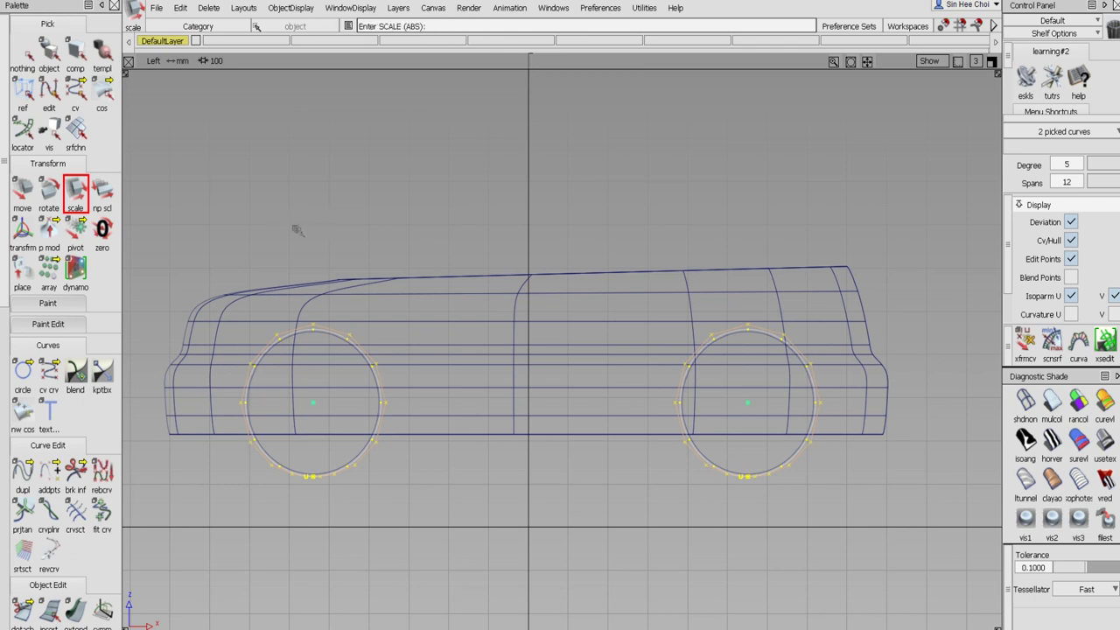
Duplicate the enlarged curves again, scale the new copies up clearly beyond them, and move these copies slightly upward as wheel arches
{"action": "left_click", "coordinate": [23, 472]}
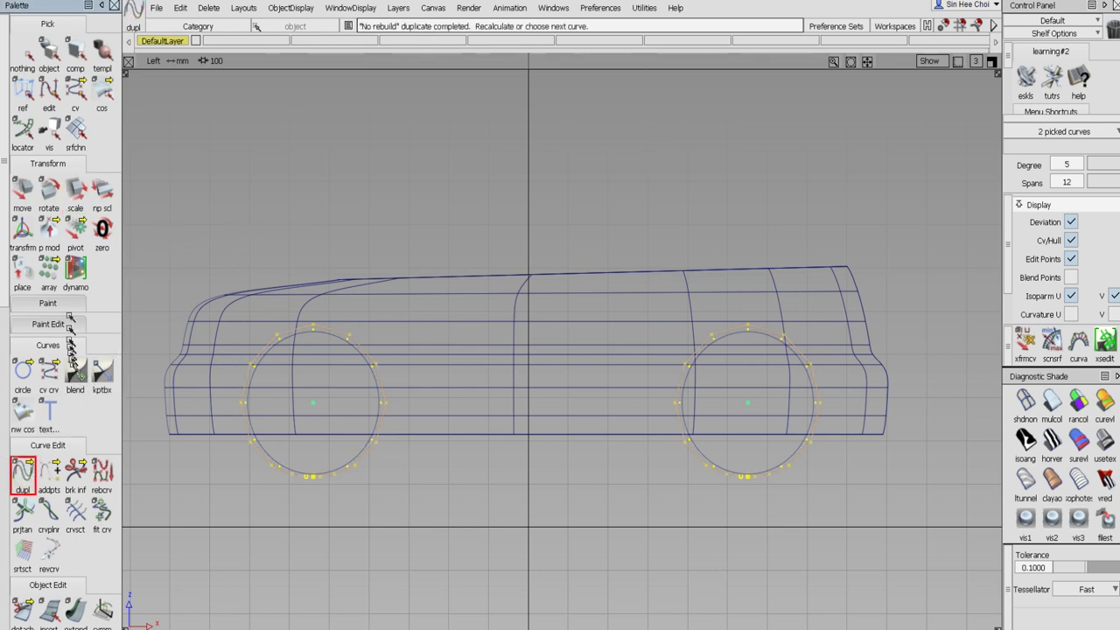
{"action": "left_click", "coordinate": [75, 193]}
{"action": "left_click_drag", "start_coordinate": [175, 208], "coordinate": [236, 224]}
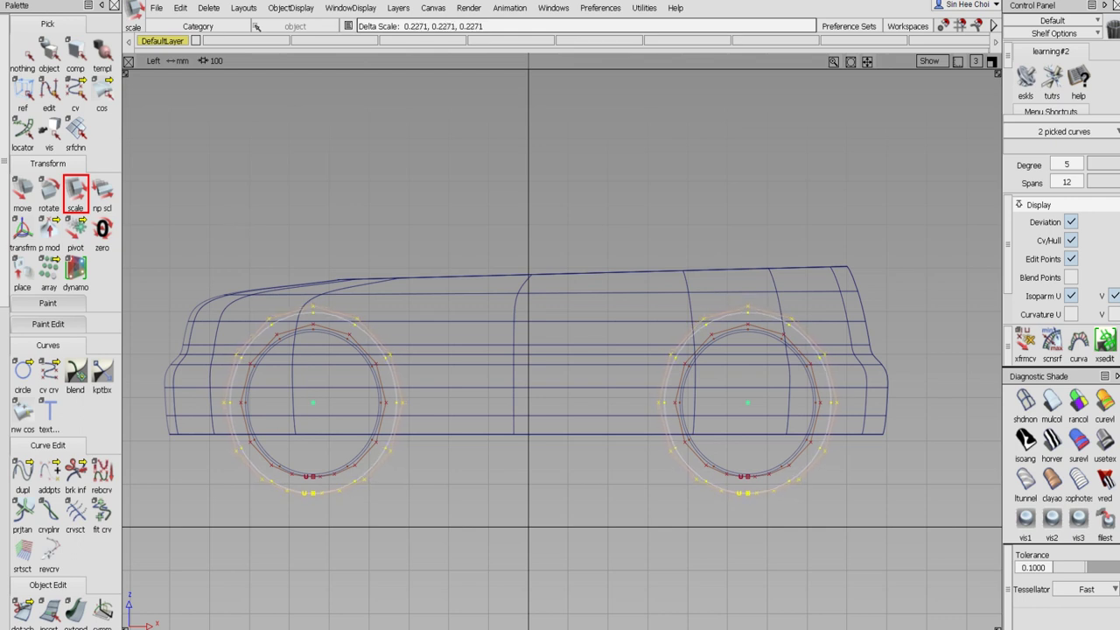
{"action": "left_click", "coordinate": [23, 189]}
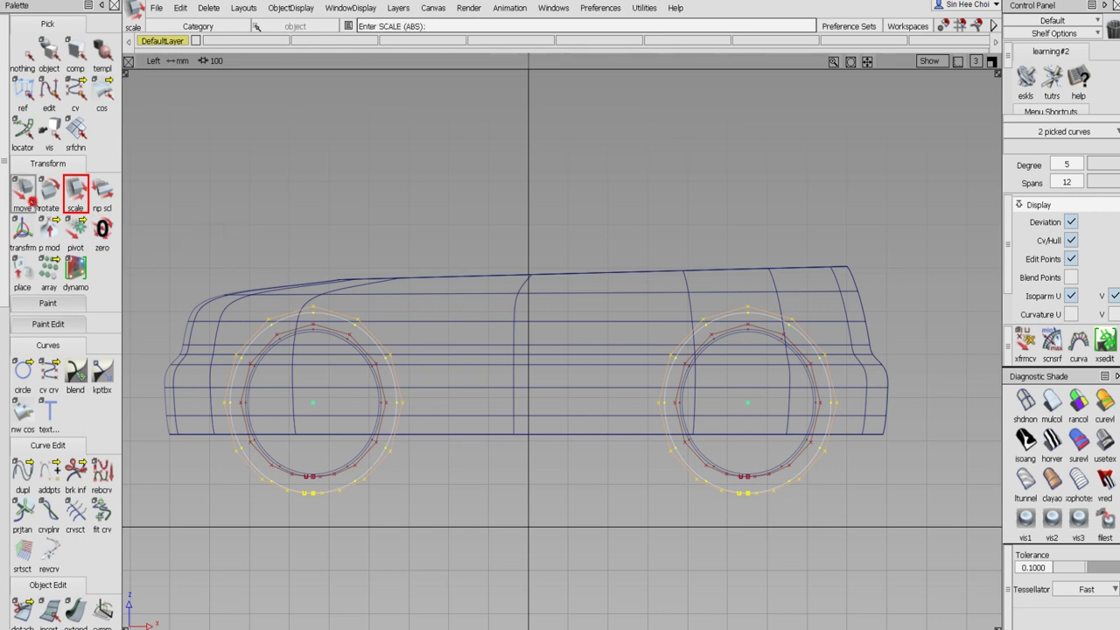
{"action": "mouse_move", "coordinate": [295, 193]}
{"action": "left_mouse_down"}
{"action": "mouse_move", "coordinate": [295, 166]}
{"action": "mouse_move", "coordinate": [301, 183]}
{"action": "left_mouse_up"}
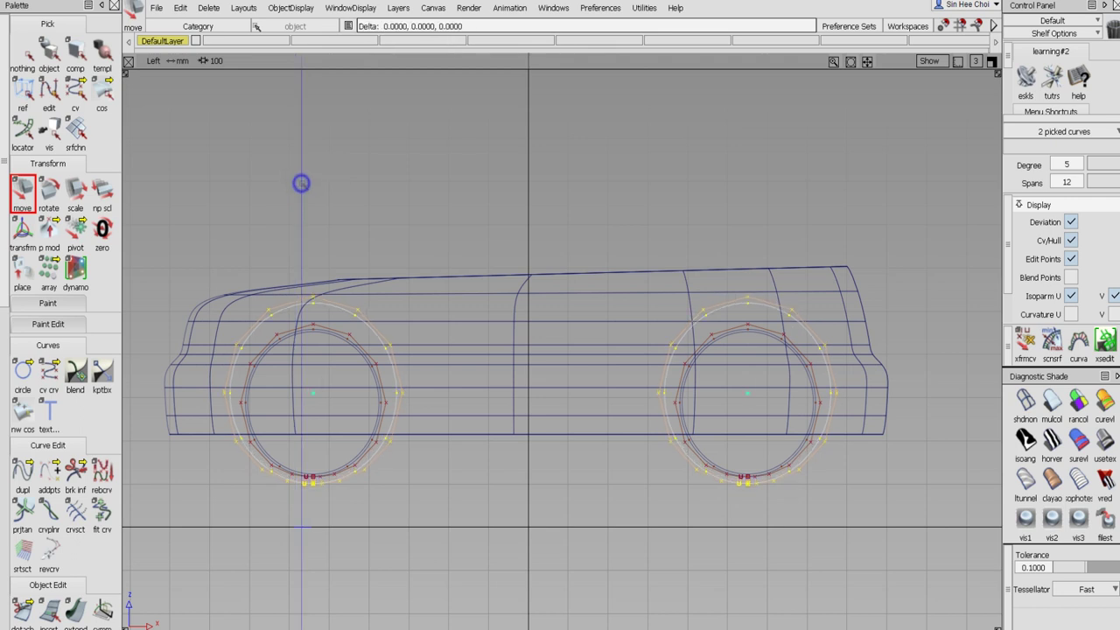
Pick the bottom CVs of the enlarged curves at both wheels and widen them along X with nonproportional scale, then unpick everything
{"action": "left_click", "coordinate": [24, 51]}
{"action": "left_click", "coordinate": [75, 88]}
{"action": "left_click_drag", "start_coordinate": [229, 549], "coordinate": [845, 455]}
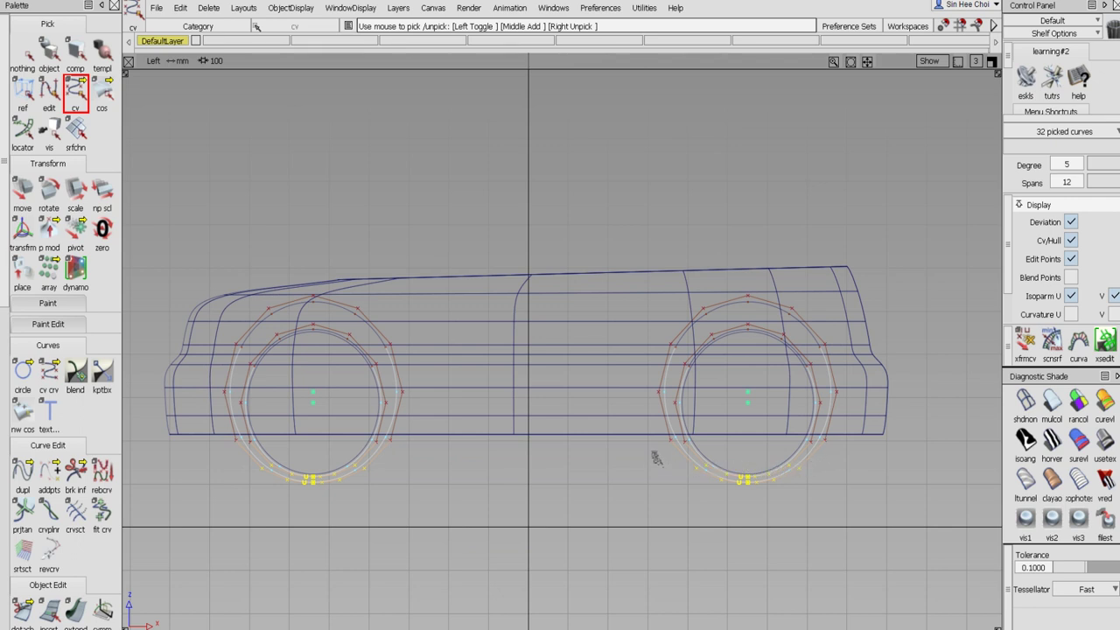
{"action": "left_click", "coordinate": [103, 190]}
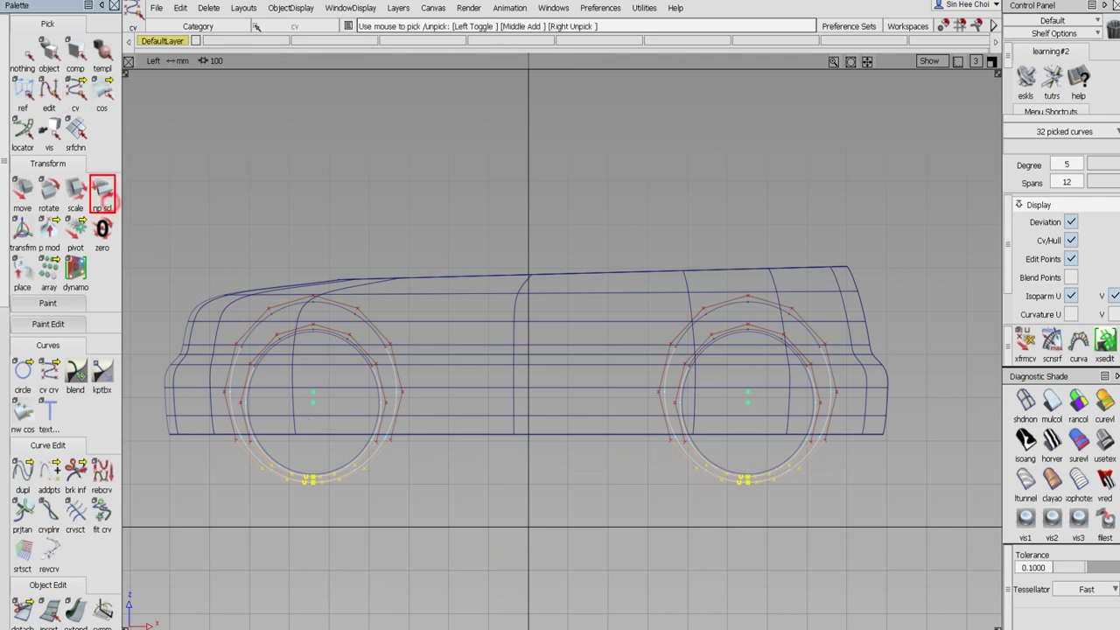
{"action": "left_click_drag", "start_coordinate": [385, 218], "coordinate": [429, 217]}
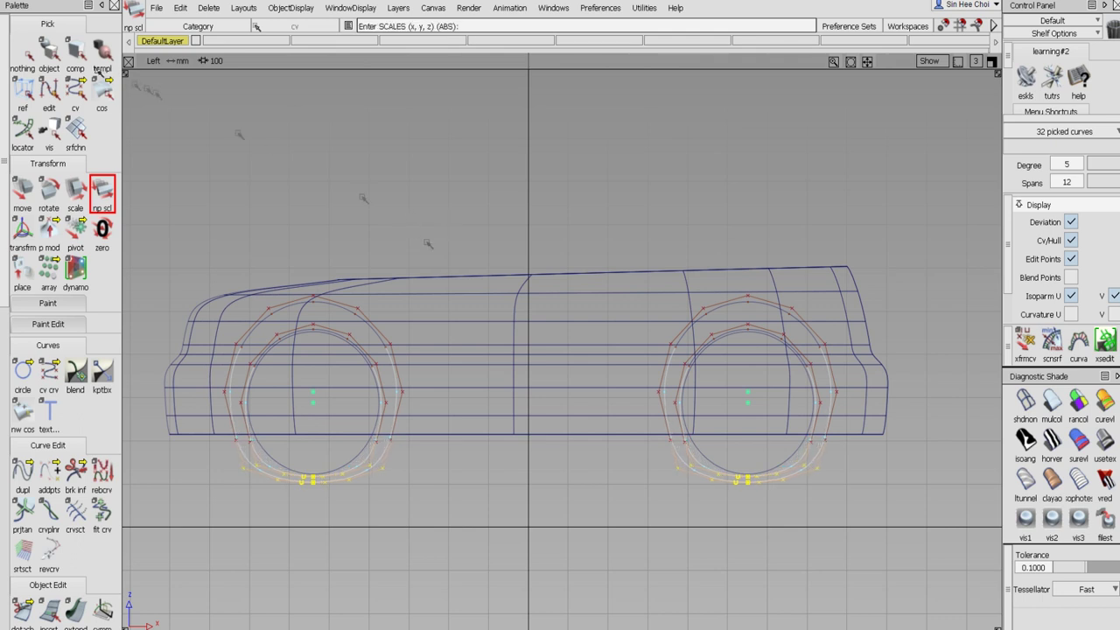
{"action": "left_click", "coordinate": [23, 54]}
{"action": "left_click", "coordinate": [48, 54]}
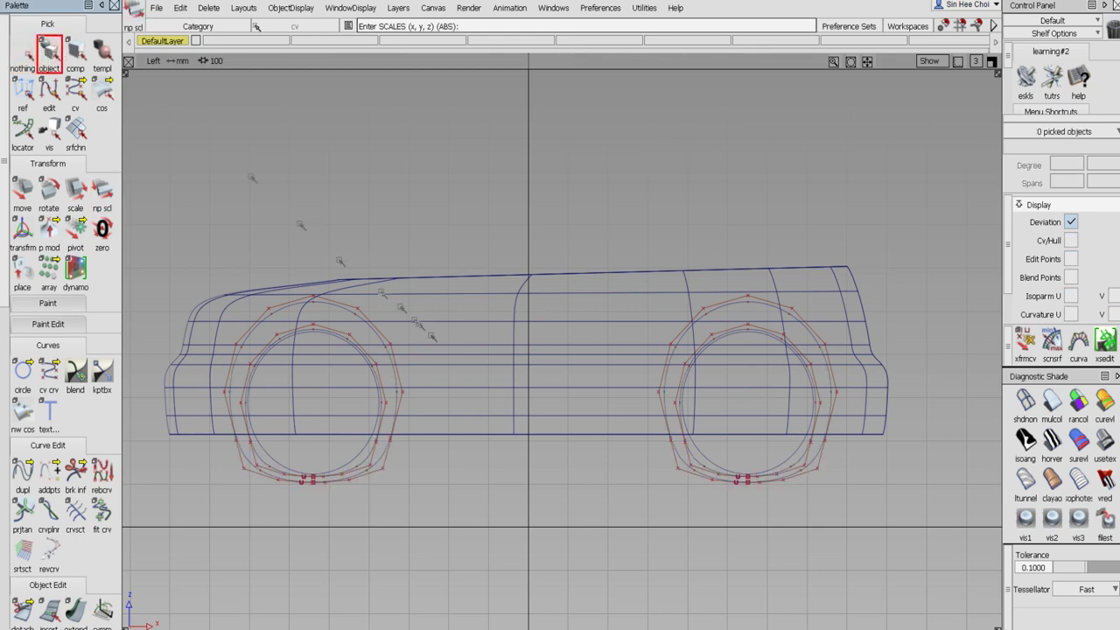
{"action": "left_click", "coordinate": [477, 375]}
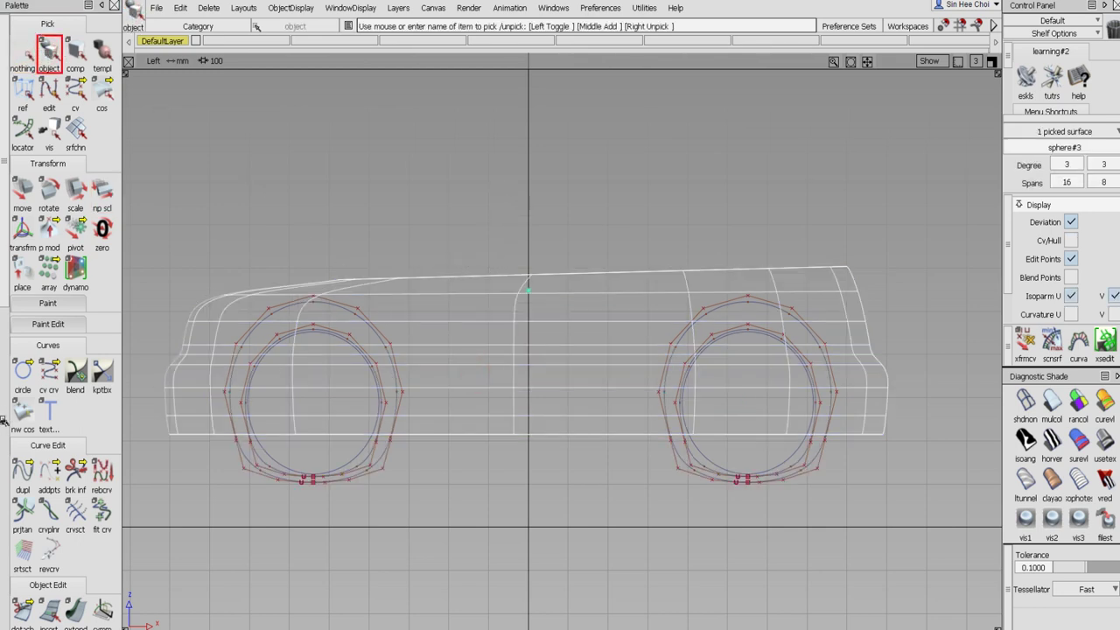
{"action": "left_click_drag", "start_coordinate": [5, 162], "coordinate": [4, 418]}
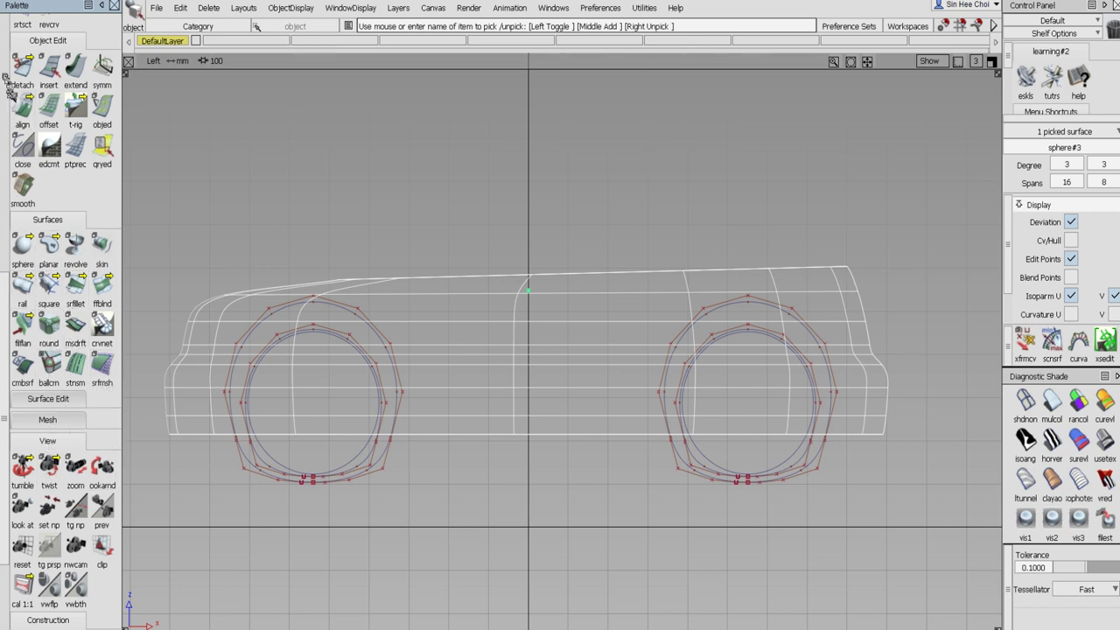
{"action": "scroll", "coordinate": [10, 87], "scroll_direction": "up", "scroll_amount": 5}
{"action": "left_click", "coordinate": [26, 57]}
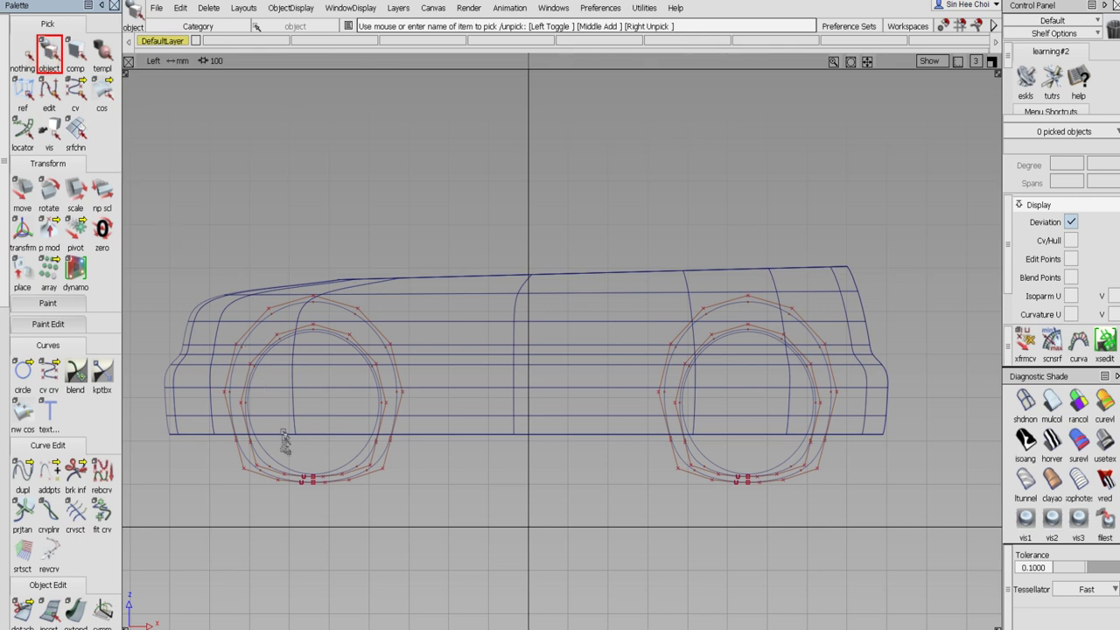
Pick the two original innermost wheel circles and turn them into templates
{"action": "left_click", "coordinate": [275, 455]}
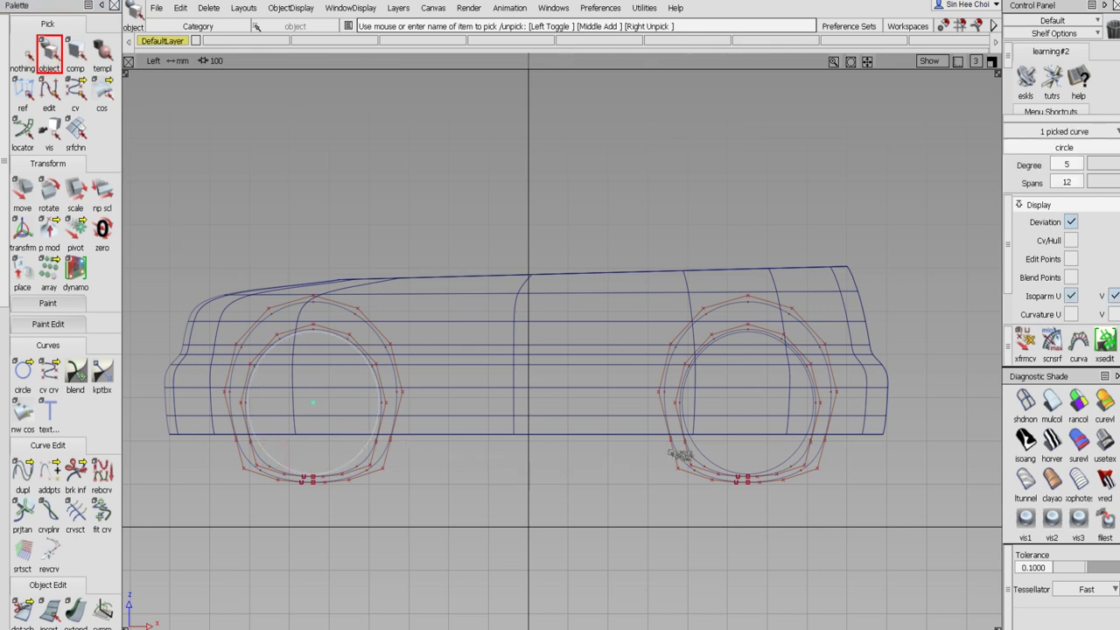
{"action": "left_click", "coordinate": [702, 454]}
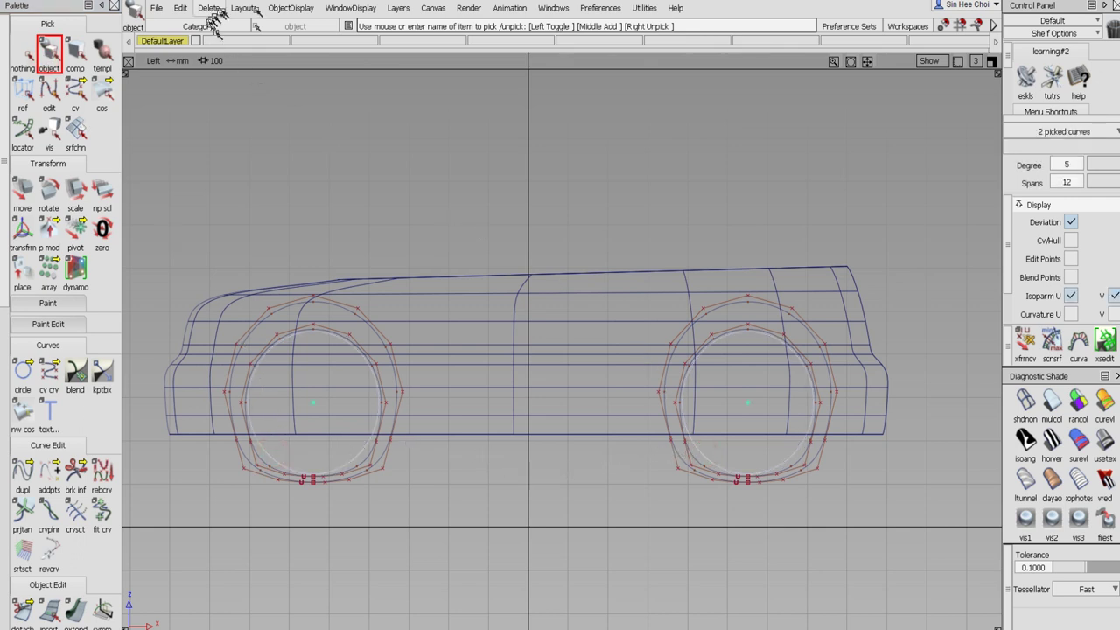
{"action": "left_click", "coordinate": [291, 8]}
{"action": "left_click", "coordinate": [313, 126]}
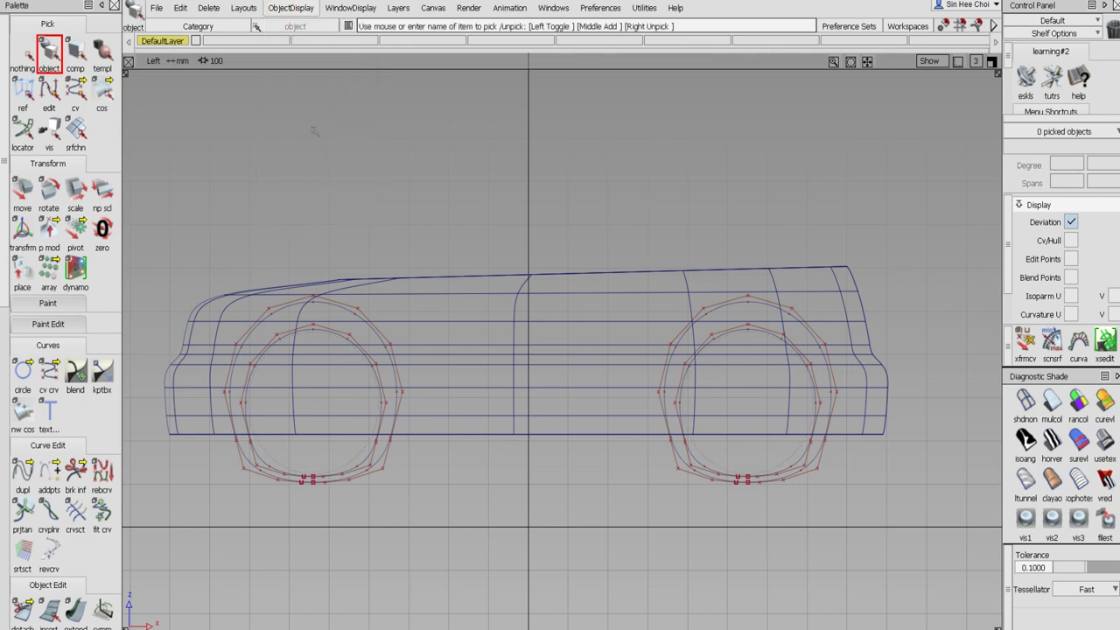
Pick the body surface and project the four enlarged wheel-arch curves onto it as curves on surface along the Y vector
{"action": "left_click", "coordinate": [544, 337]}
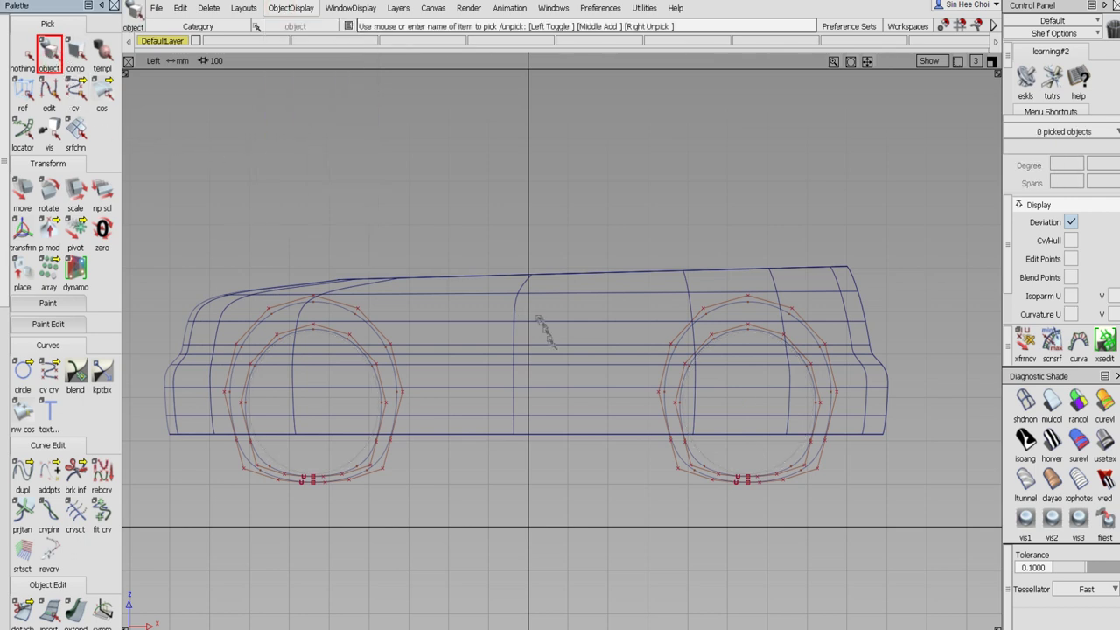
{"action": "scroll", "coordinate": [7, 419], "scroll_direction": "down", "scroll_amount": 5}
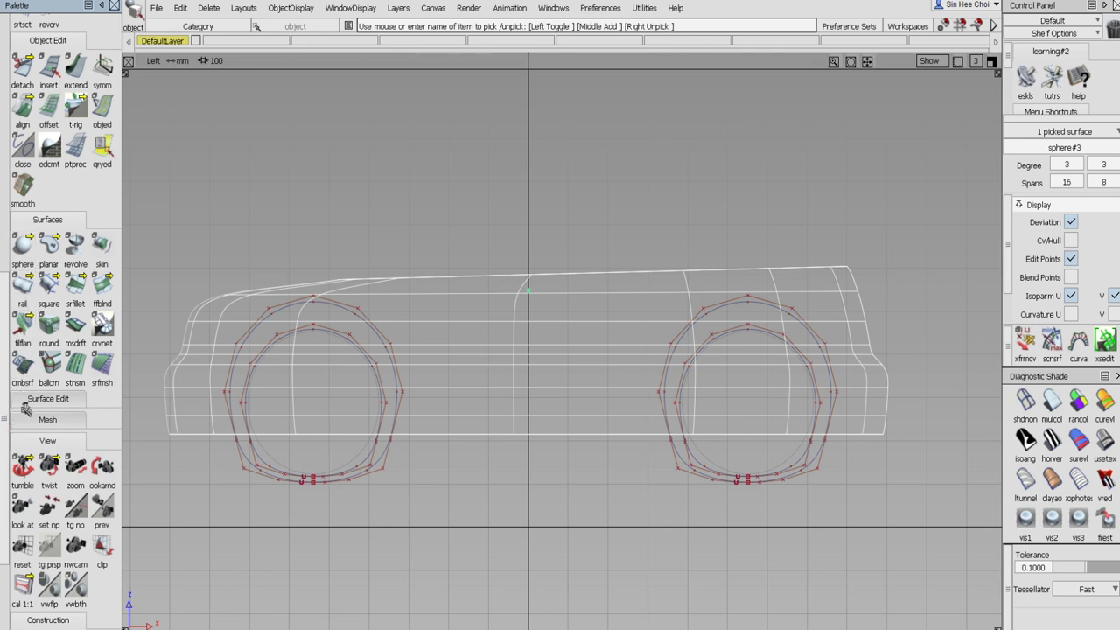
{"action": "left_click", "coordinate": [26, 402]}
{"action": "left_click", "coordinate": [23, 425]}
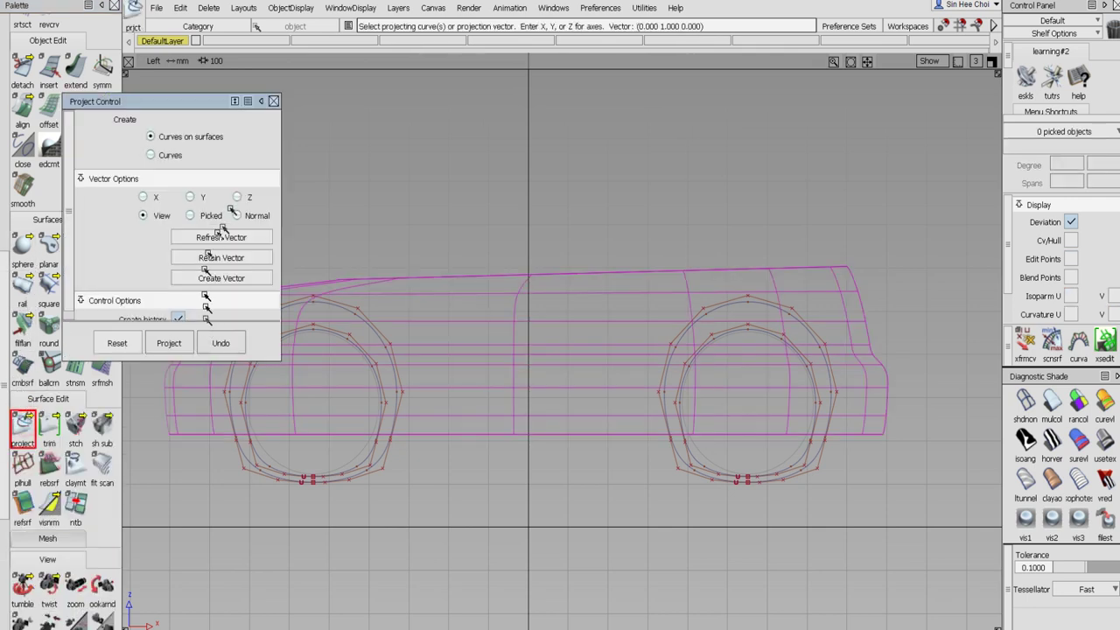
{"action": "left_click", "coordinate": [190, 197]}
{"action": "left_click_drag", "start_coordinate": [216, 511], "coordinate": [695, 444]}
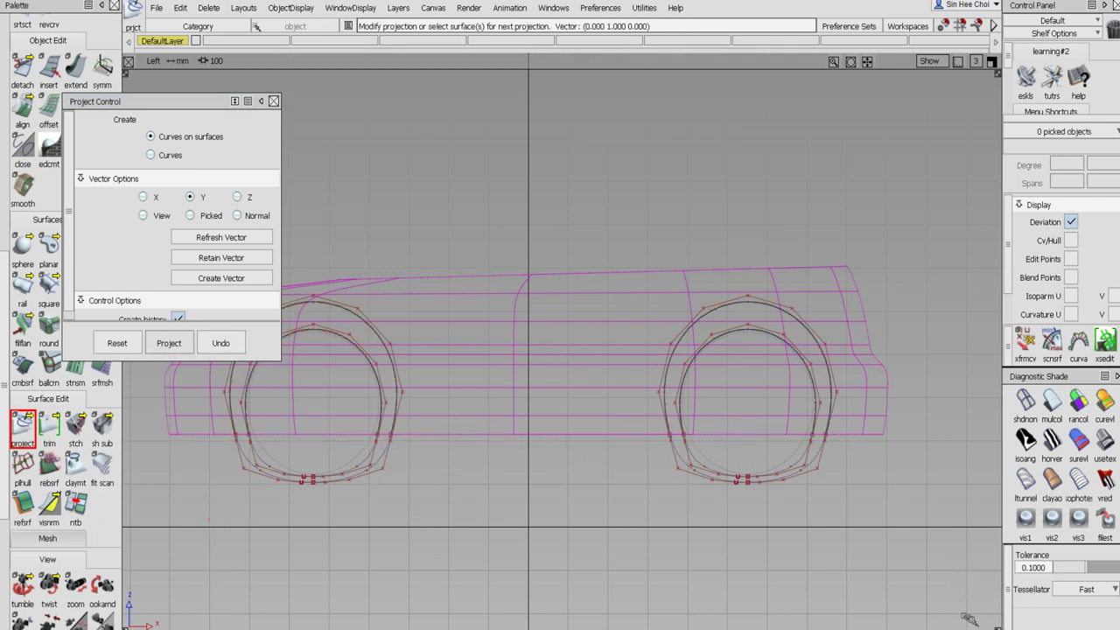
Pick the four enlarged source wheel-arch curves, assign them to a new layer L1, and hide that layer
{"action": "left_click", "coordinate": [272, 102]}
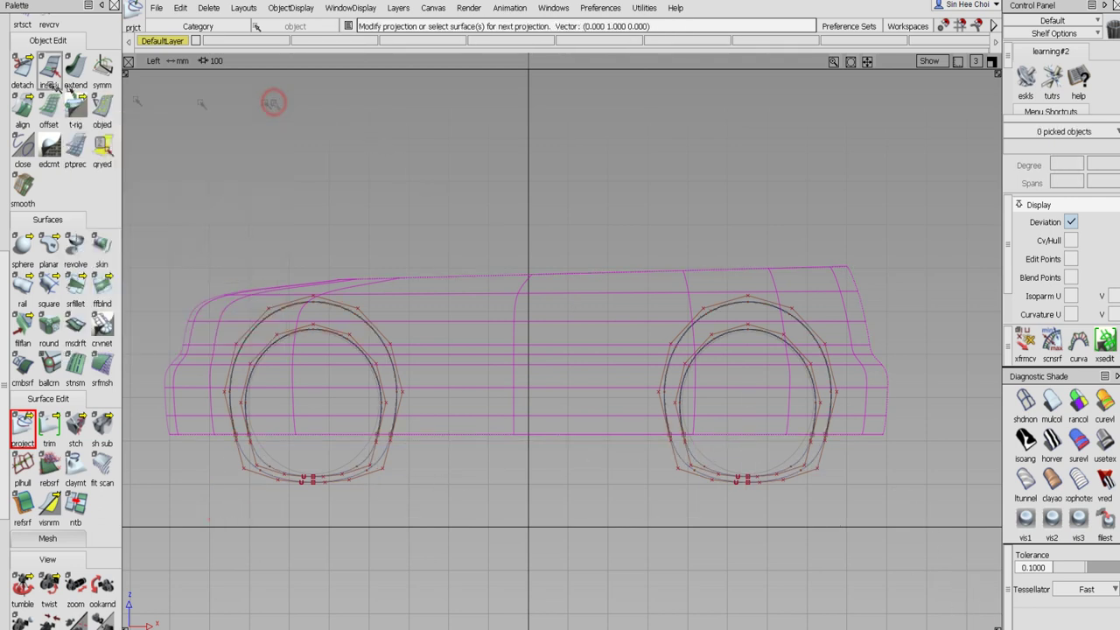
{"action": "scroll", "coordinate": [35, 61], "scroll_direction": "up", "scroll_amount": 10}
{"action": "left_click", "coordinate": [49, 54]}
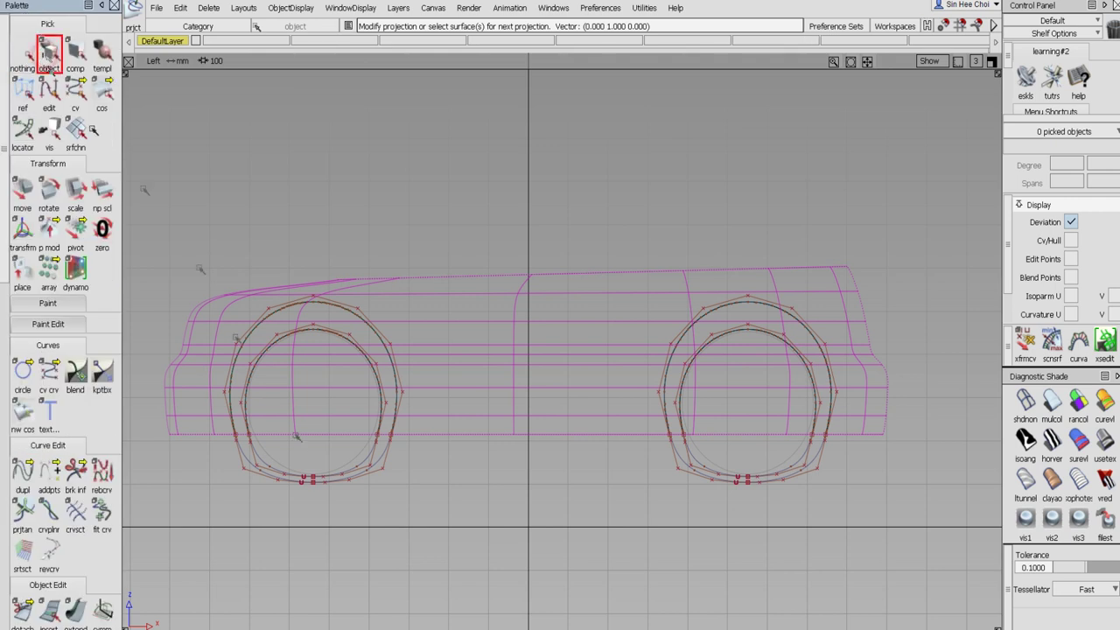
{"action": "left_click", "coordinate": [333, 506]}
{"action": "left_click_drag", "start_coordinate": [316, 452], "coordinate": [766, 551]}
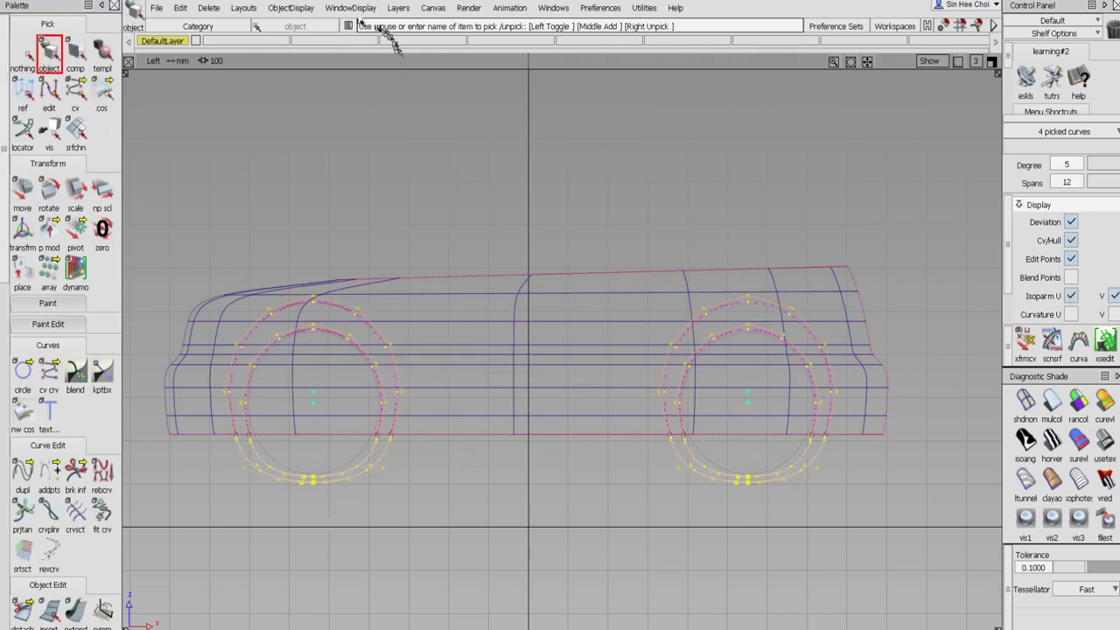
{"action": "left_click", "coordinate": [398, 7]}
{"action": "left_click", "coordinate": [398, 27]}
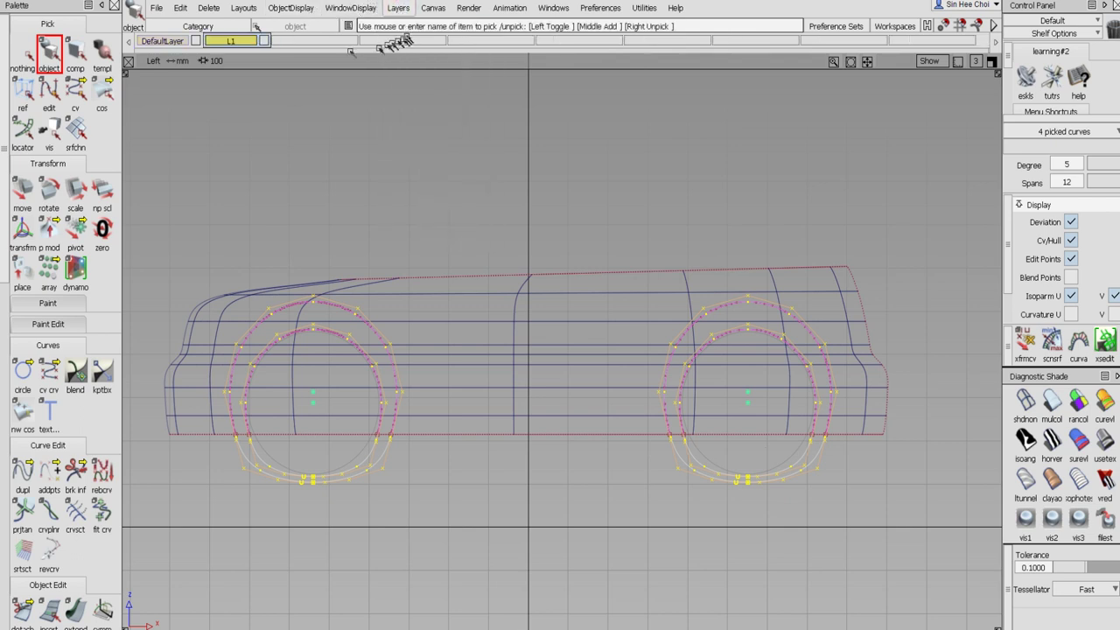
{"action": "left_click_drag", "start_coordinate": [247, 41], "coordinate": [250, 54]}
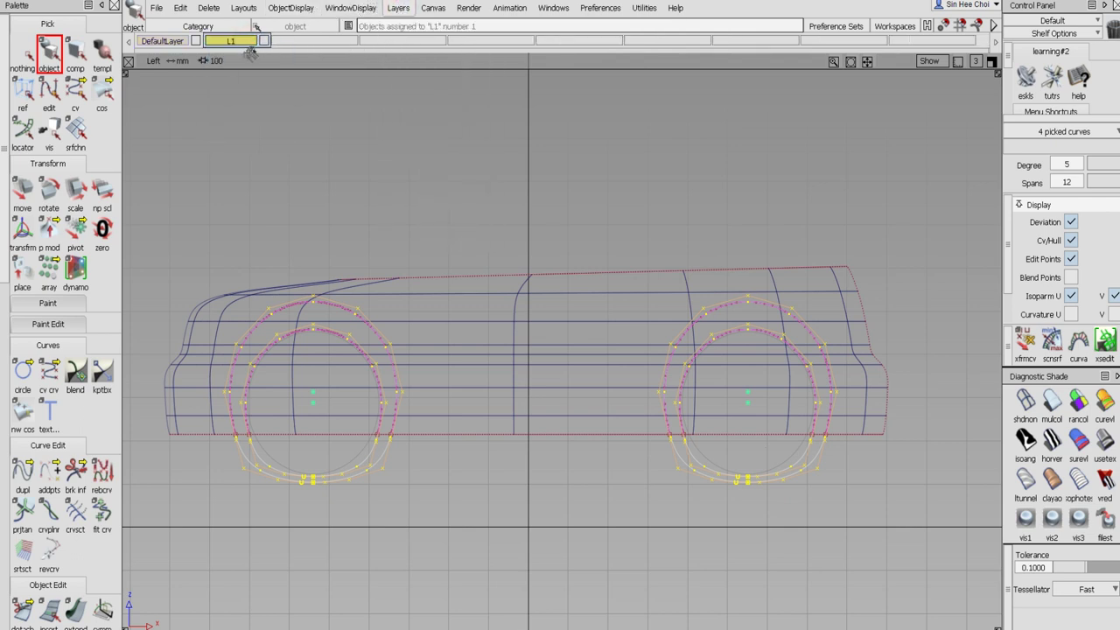
{"action": "left_click", "coordinate": [264, 42]}
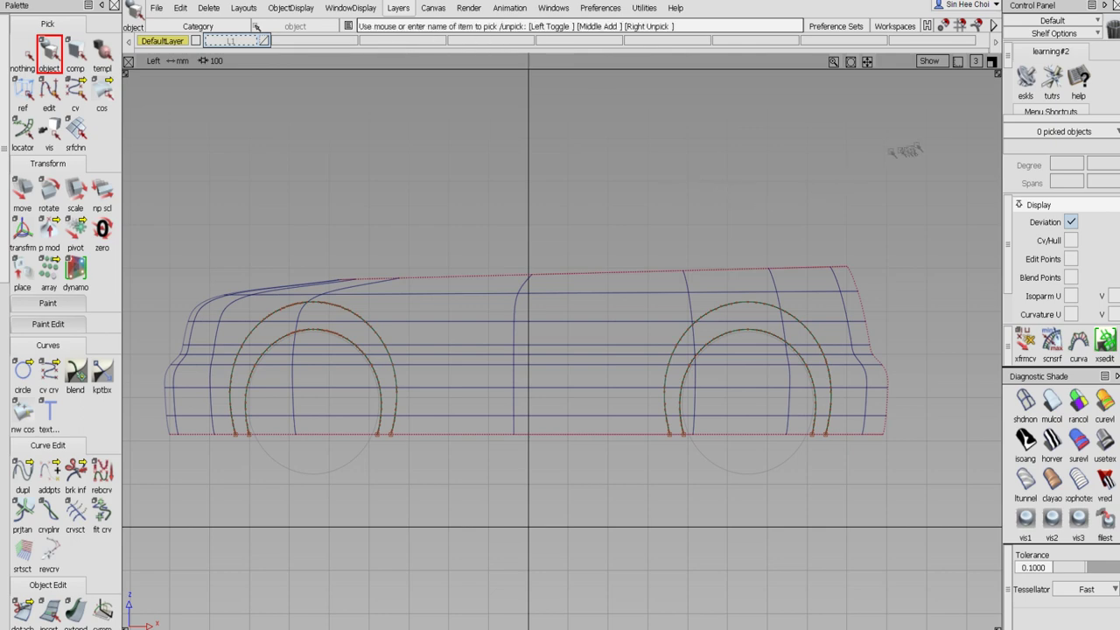
Examine the body and its projected wheel-arch curves in shaded perspective from several angles, then return the body to wireframe
{"action": "left_click", "coordinate": [991, 61]}
{"action": "left_click", "coordinate": [991, 62]}
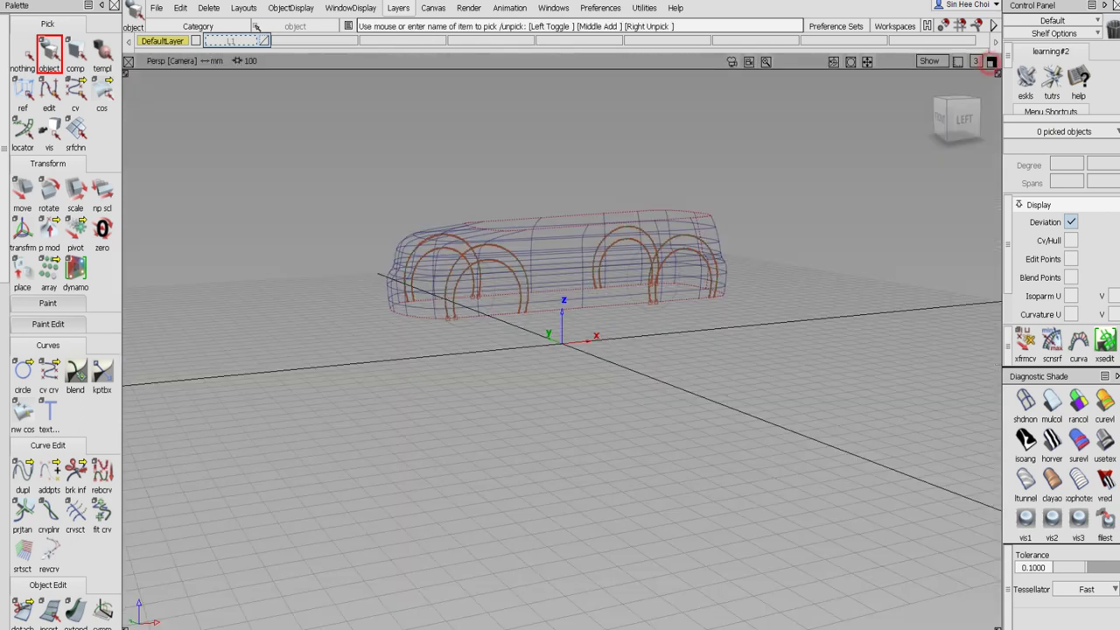
{"action": "left_click_drag", "start_coordinate": [676, 272], "coordinate": [582, 359], "text": "alt+shift"}
{"action": "right_click_drag", "start_coordinate": [556, 320], "coordinate": [571, 460], "text": "alt+shift"}
{"action": "left_click_drag", "start_coordinate": [572, 459], "coordinate": [705, 450], "text": "alt+shift"}
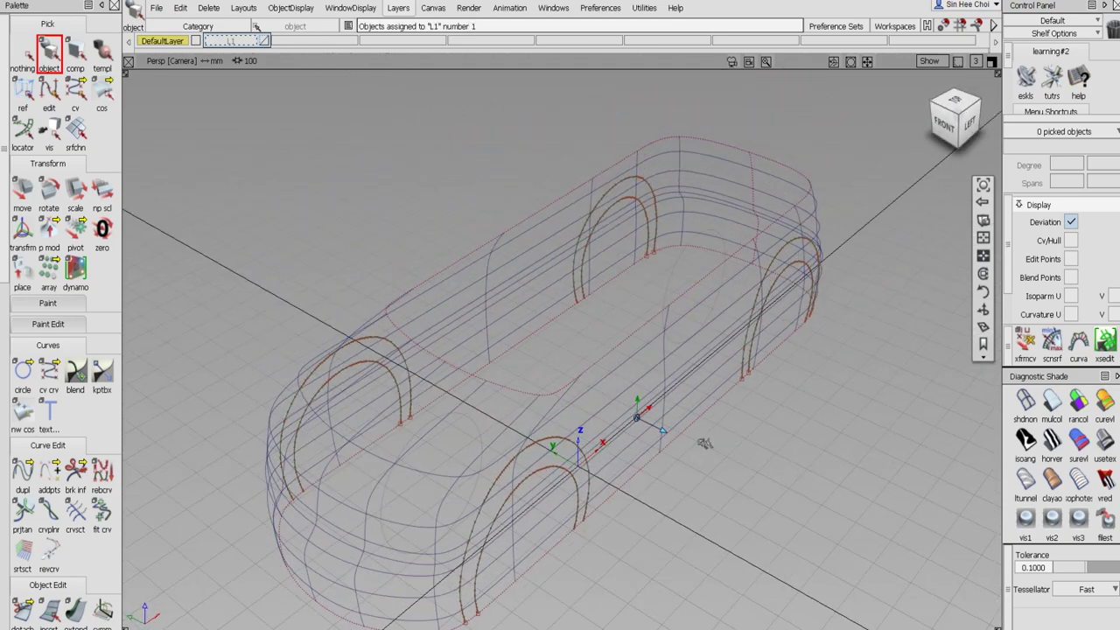
{"action": "left_click", "coordinate": [1025, 522]}
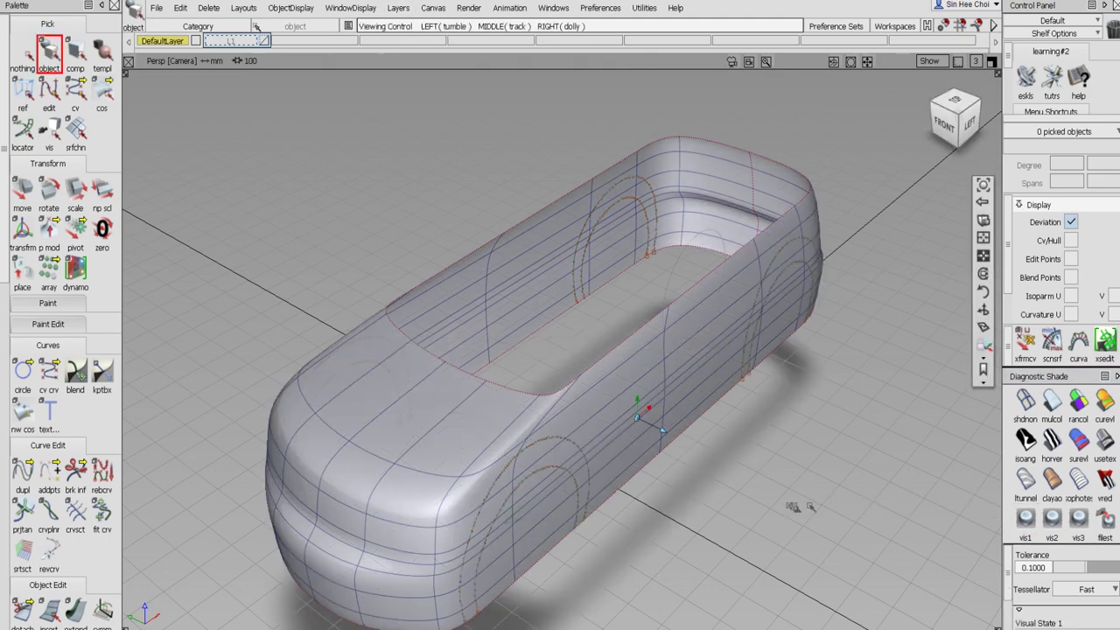
{"action": "mouse_move", "coordinate": [792, 497]}
{"action": "left_mouse_down", "text": "alt+shift"}
{"action": "mouse_move", "coordinate": [787, 473]}
{"action": "mouse_move", "coordinate": [748, 471]}
{"action": "mouse_move", "coordinate": [715, 390]}
{"action": "left_mouse_up", "text": "alt+shift"}
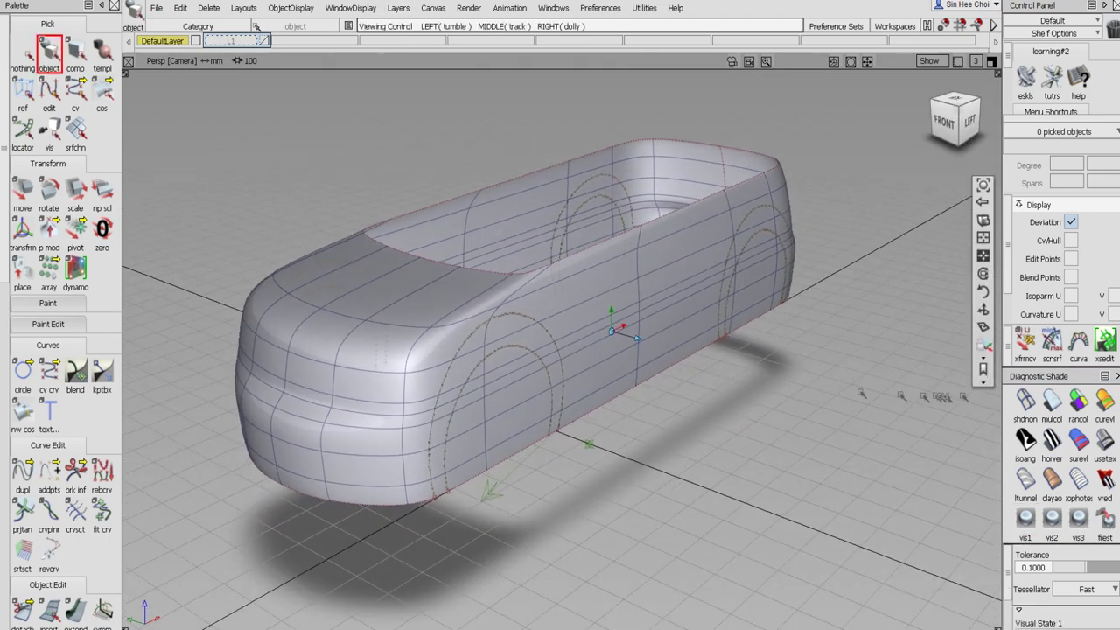
{"action": "left_click", "coordinate": [1026, 401]}
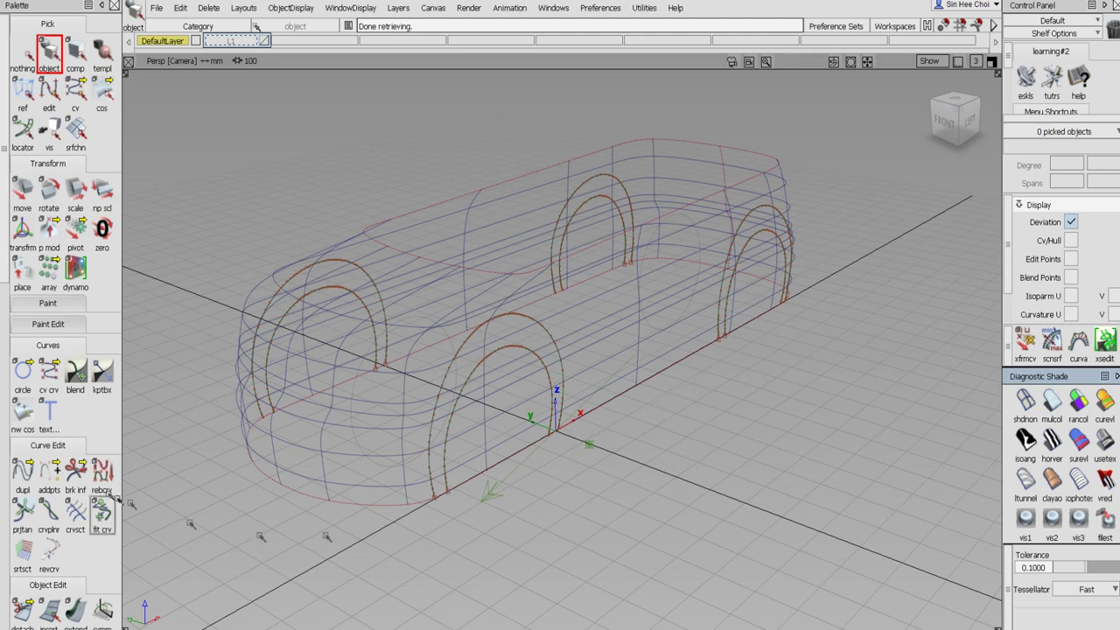
Detach the body surface along its front and rear centreline isoparms, accepting the removal of construction history
{"action": "scroll", "coordinate": [7, 416], "scroll_direction": "down", "scroll_amount": 10}
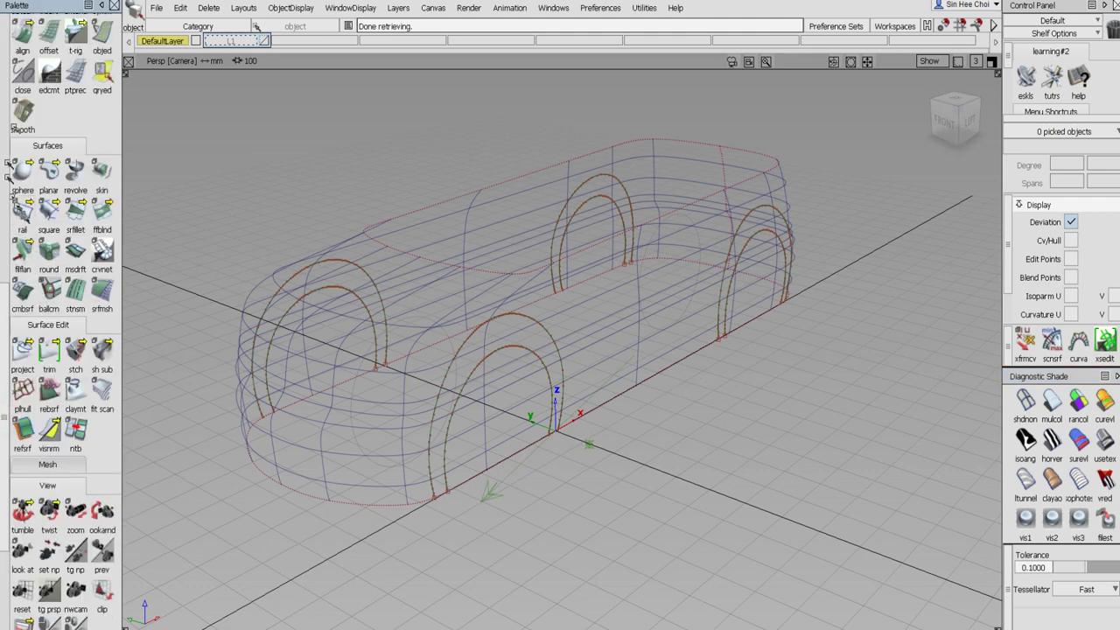
{"action": "scroll", "coordinate": [55, 185], "scroll_direction": "up", "scroll_amount": 5}
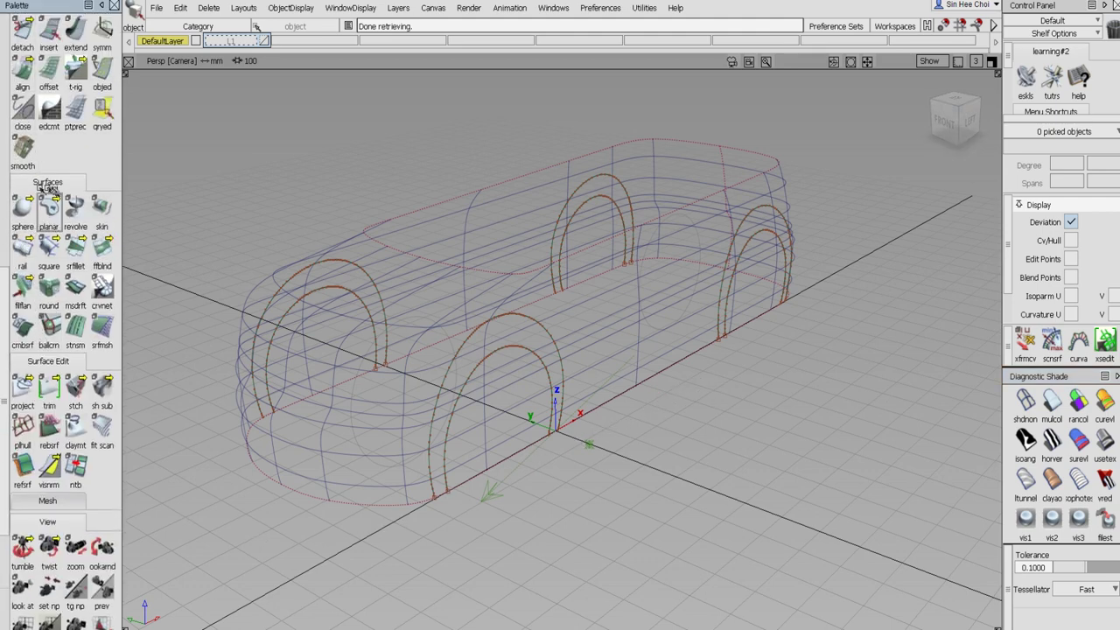
{"action": "left_click", "coordinate": [26, 168]}
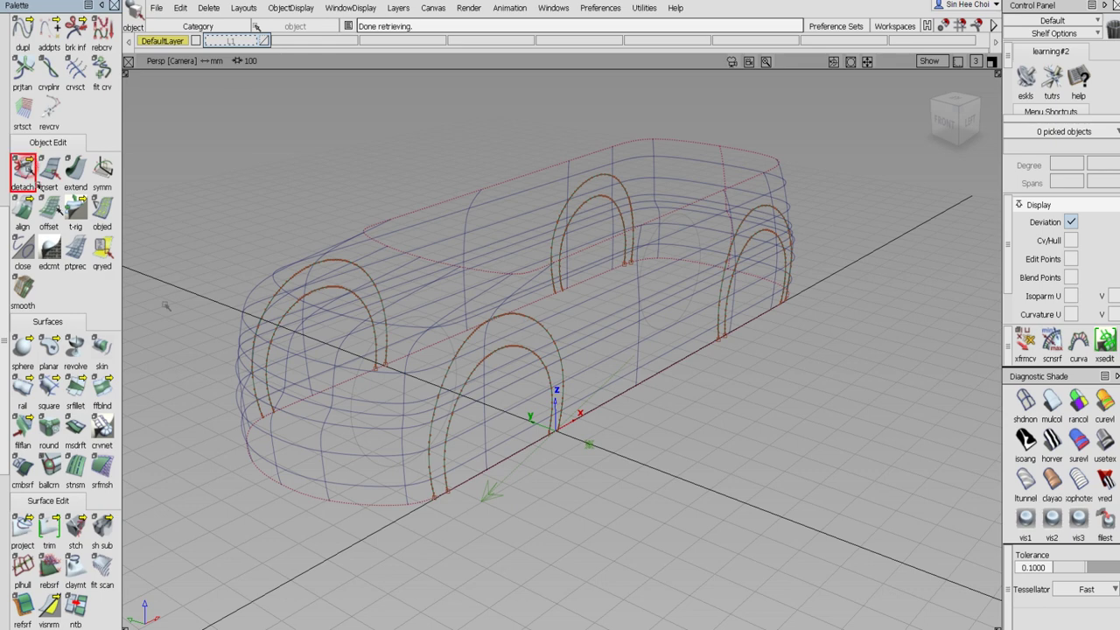
{"action": "left_click", "coordinate": [272, 450]}
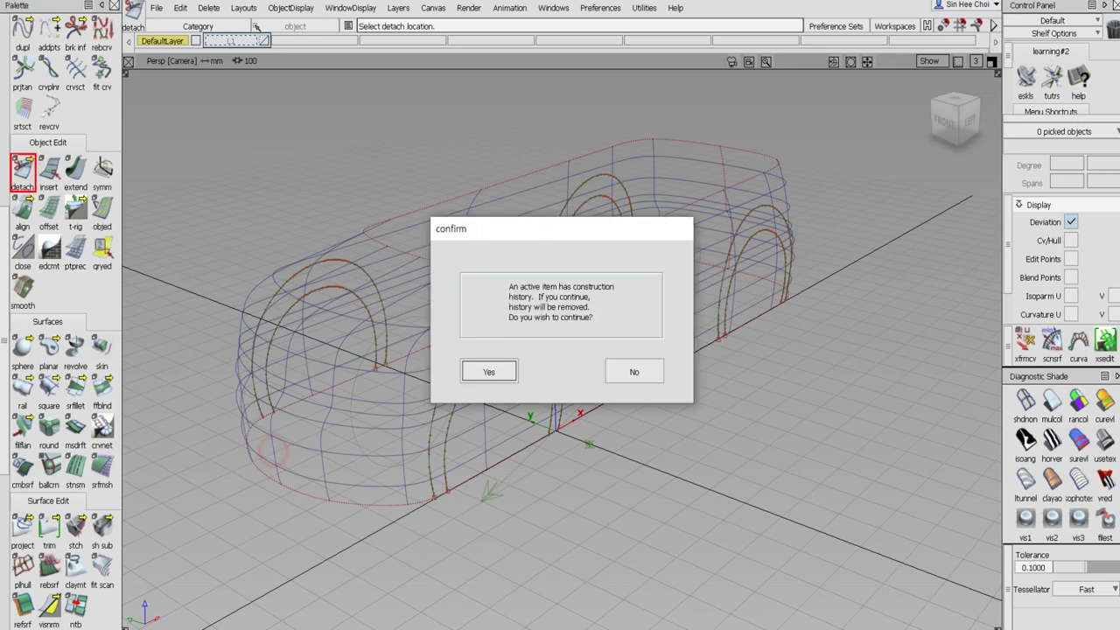
{"action": "left_click", "coordinate": [503, 377]}
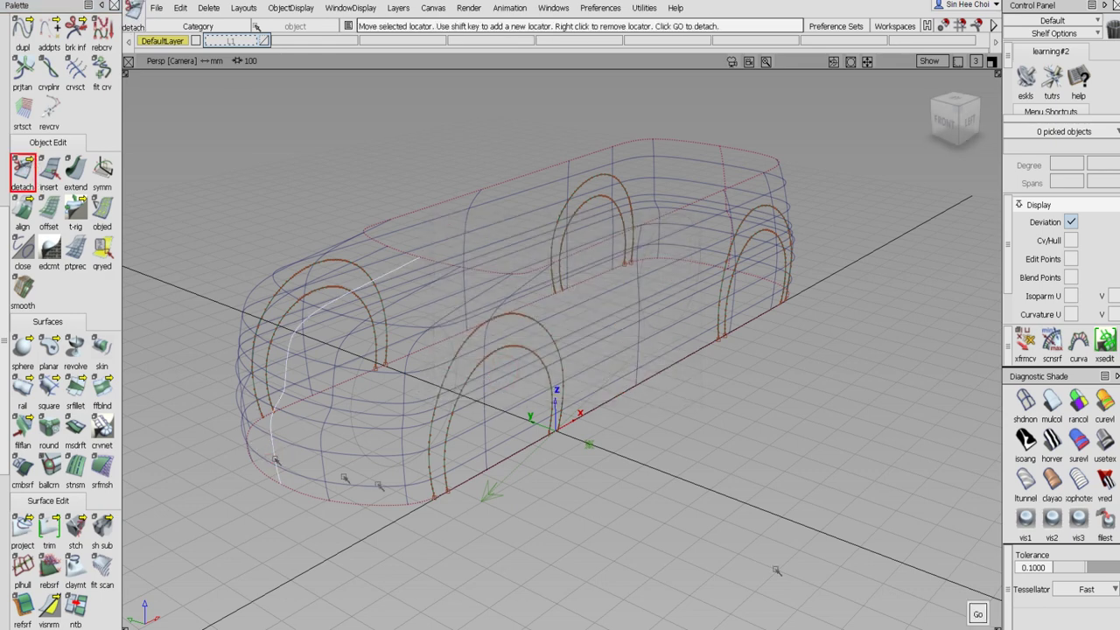
{"action": "left_click", "coordinate": [975, 612]}
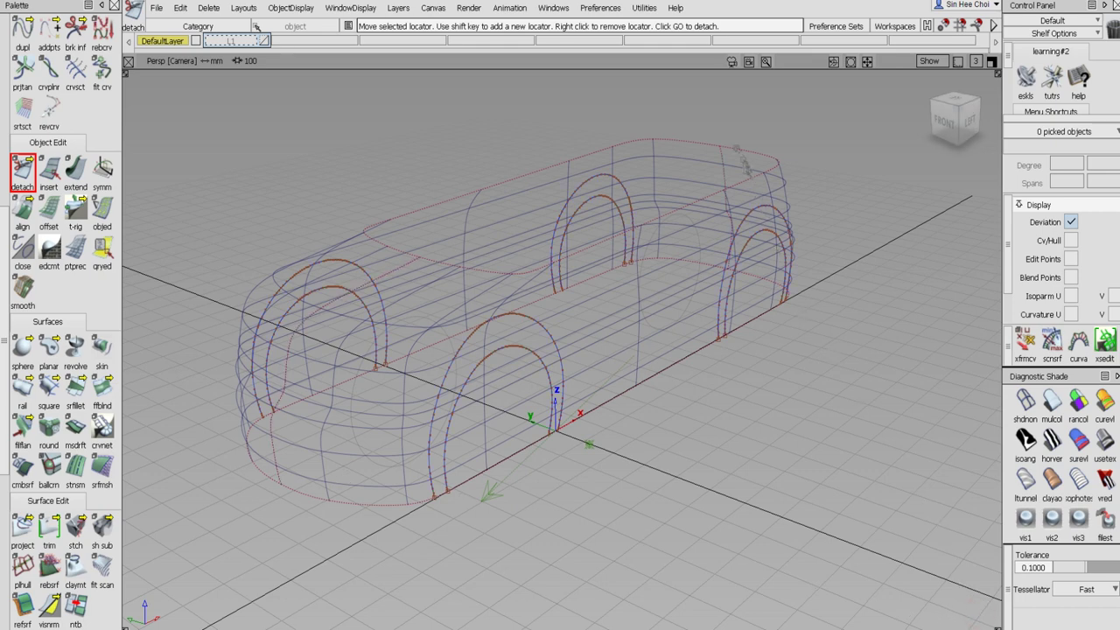
{"action": "left_click", "coordinate": [723, 152]}
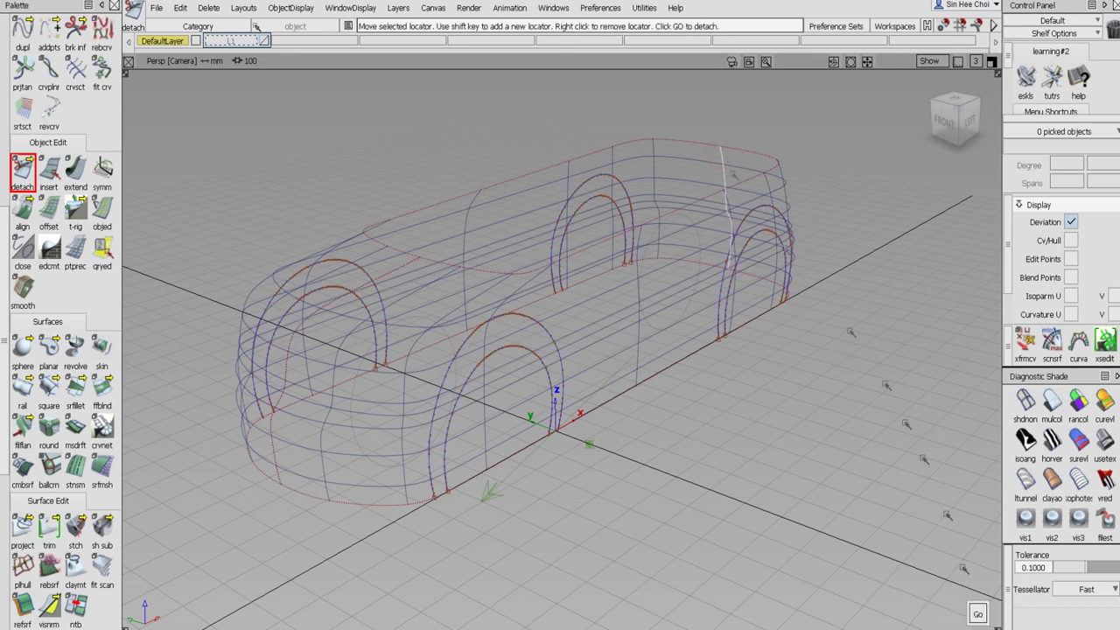
{"action": "left_click", "coordinate": [973, 613]}
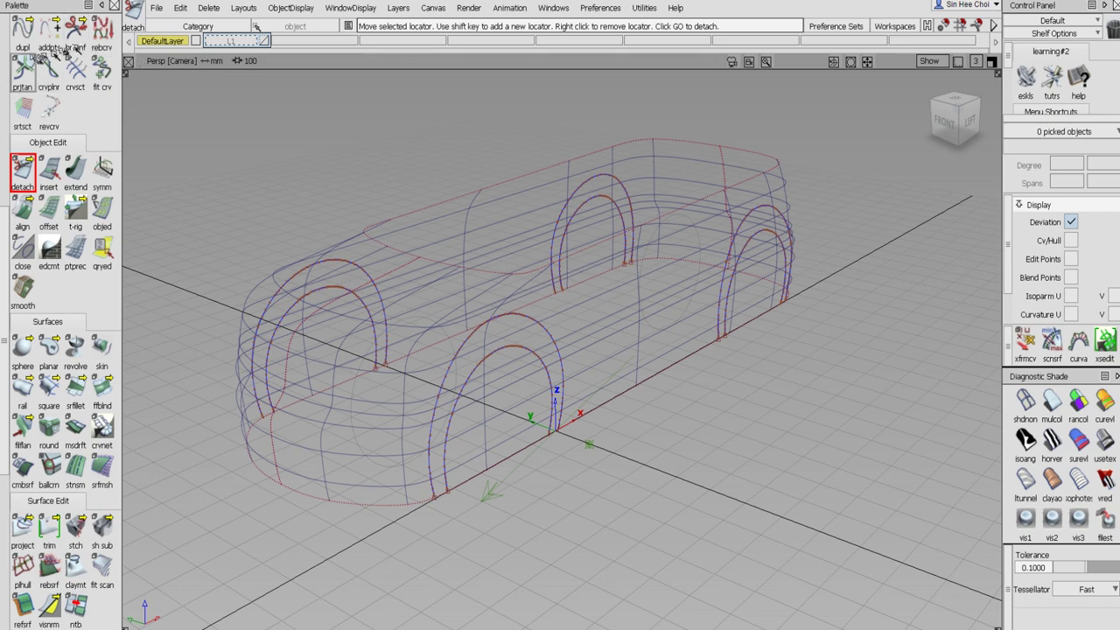
Delete the far-side half of the van body surface and hide the lights in the perspective view
{"action": "scroll", "coordinate": [35, 53], "scroll_direction": "up", "scroll_amount": 5}
{"action": "left_click", "coordinate": [49, 54]}
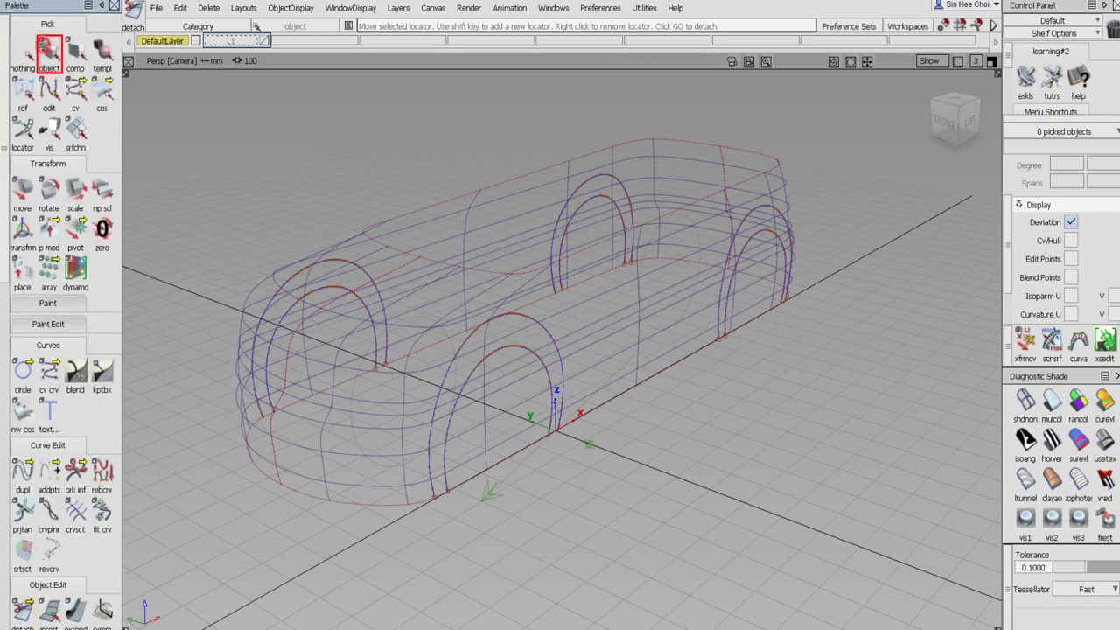
{"action": "left_click", "coordinate": [356, 244]}
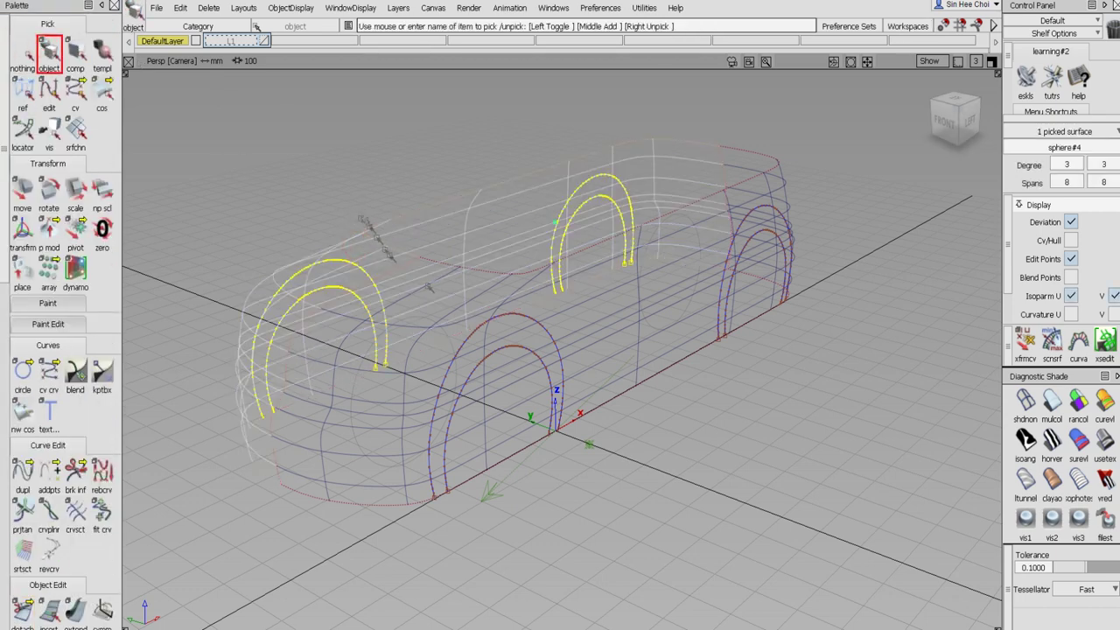
{"action": "key", "text": "Delete"}
{"action": "left_click", "coordinate": [492, 364]}
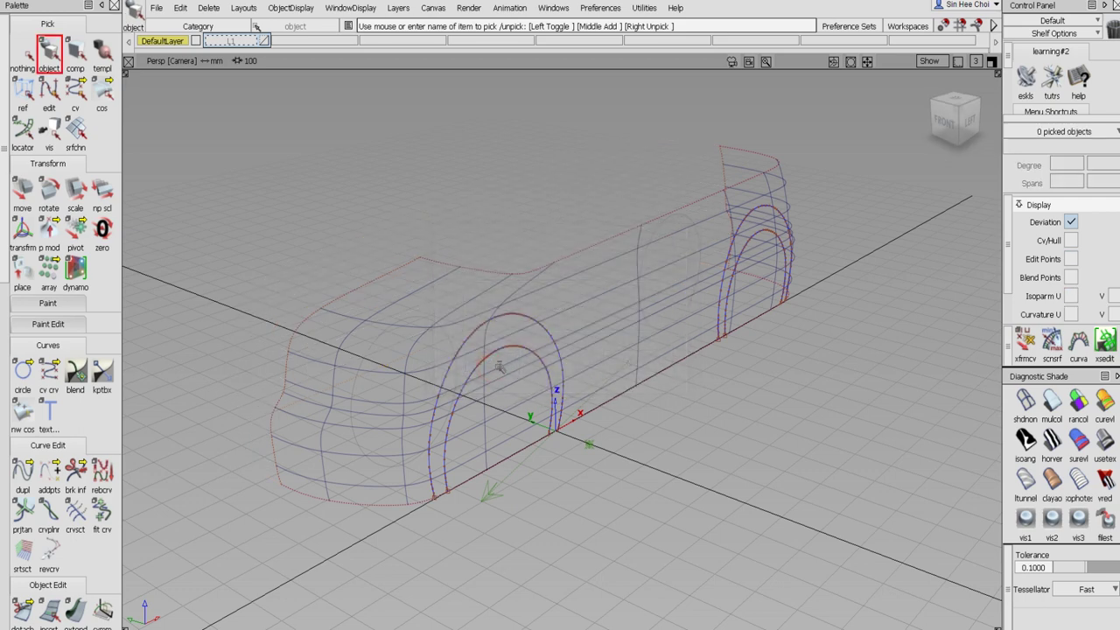
{"action": "left_click", "coordinate": [927, 61]}
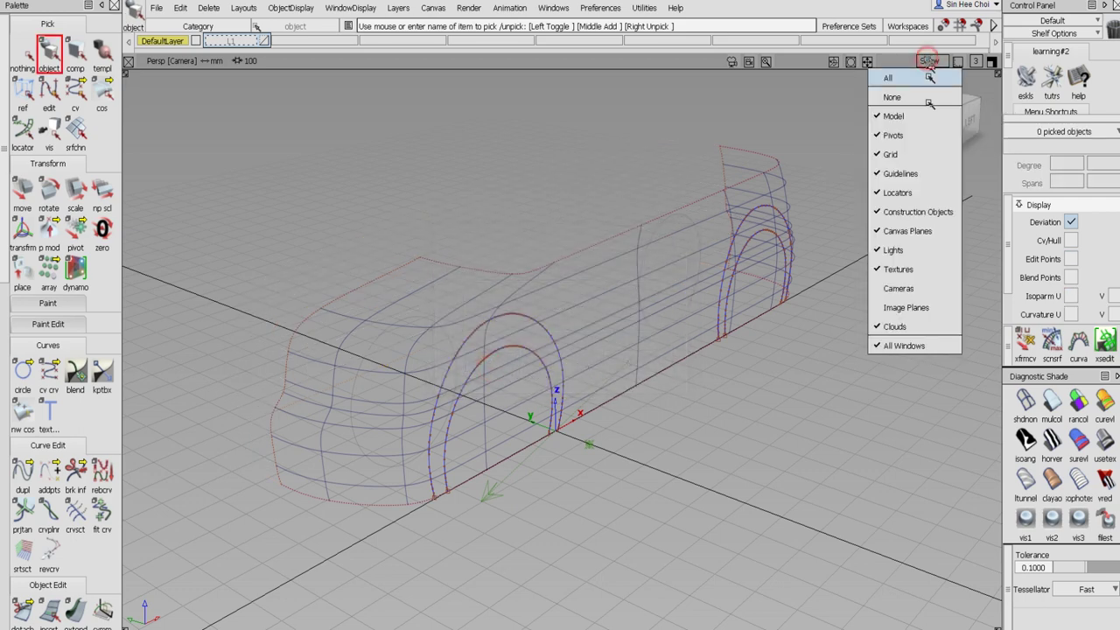
{"action": "left_click", "coordinate": [910, 250]}
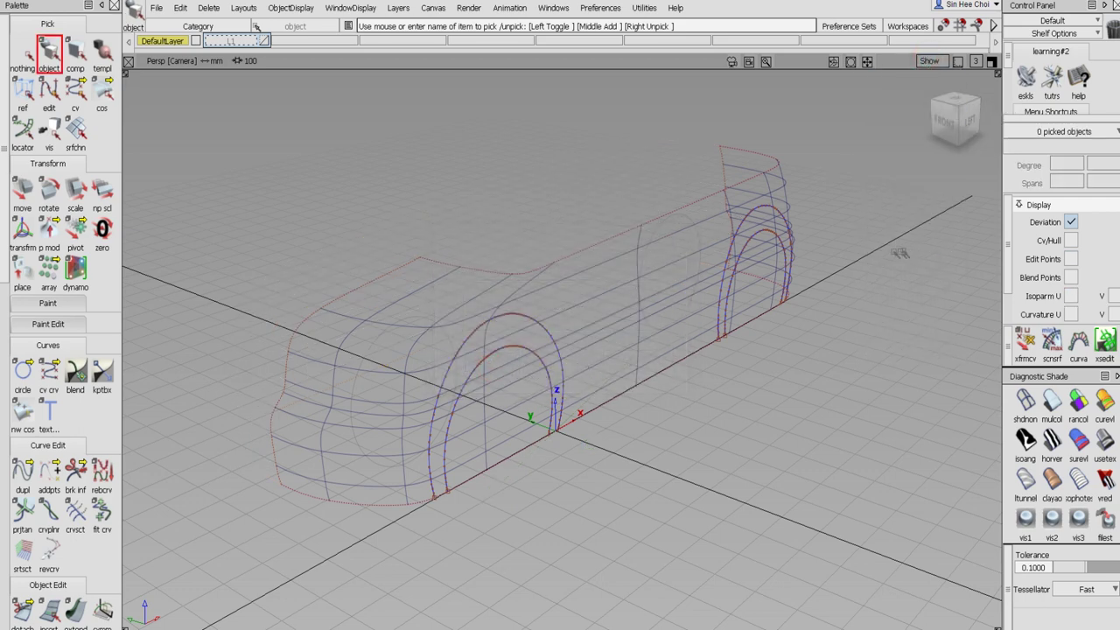
Divide the remaining body side along its wheel-arch curves with Trim, marking the main body and both inner wheel regions
{"action": "scroll", "coordinate": [7, 448], "scroll_direction": "down", "scroll_amount": 10}
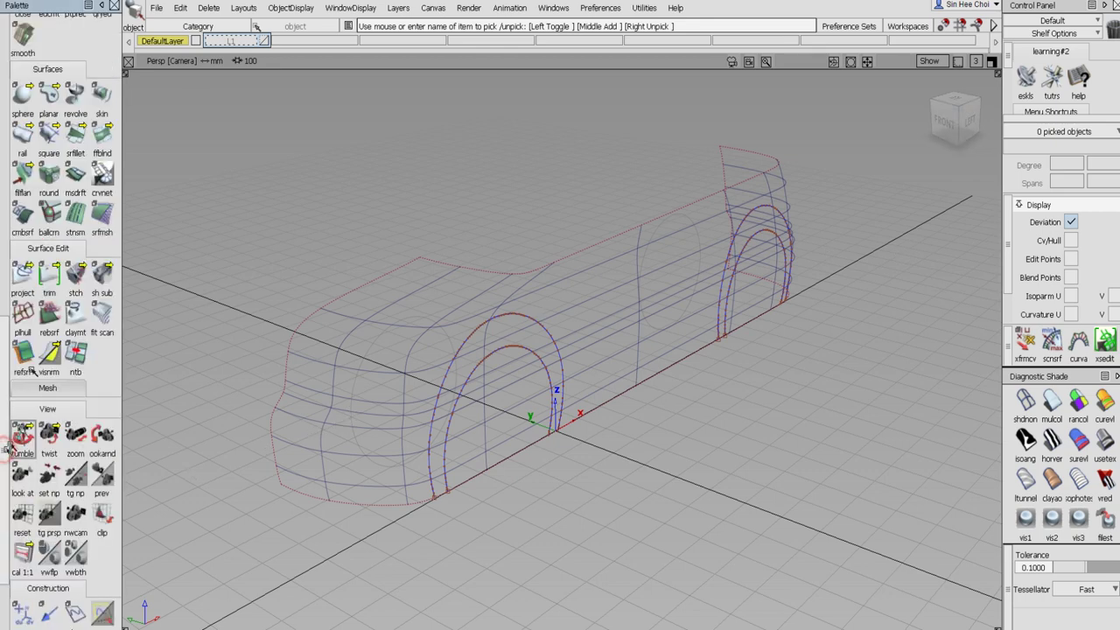
{"action": "left_click", "coordinate": [49, 278]}
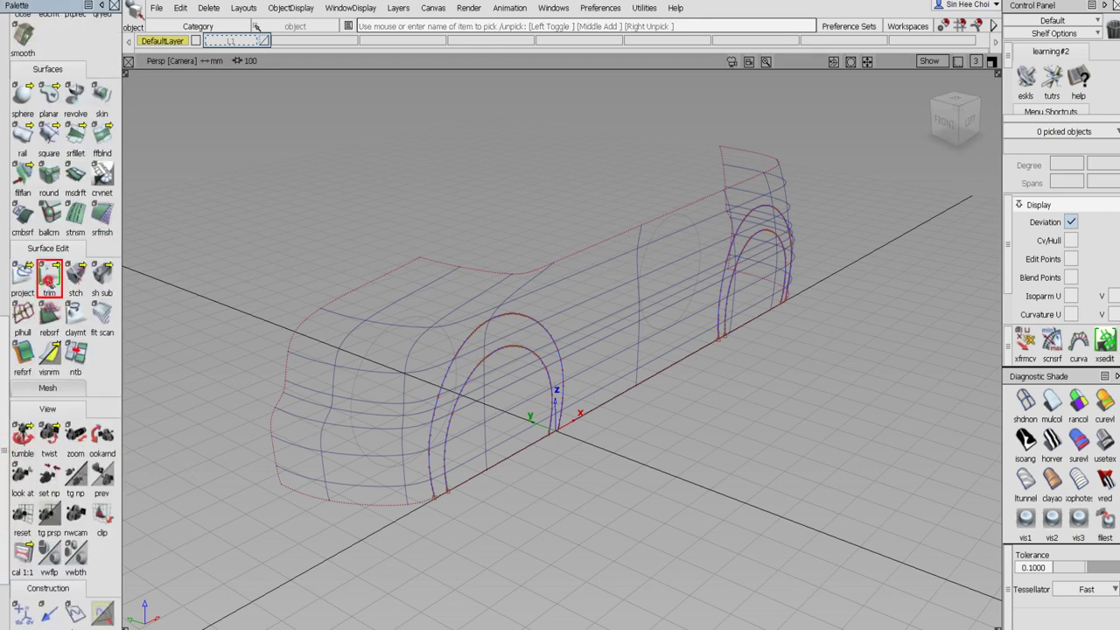
{"action": "left_click", "coordinate": [576, 308]}
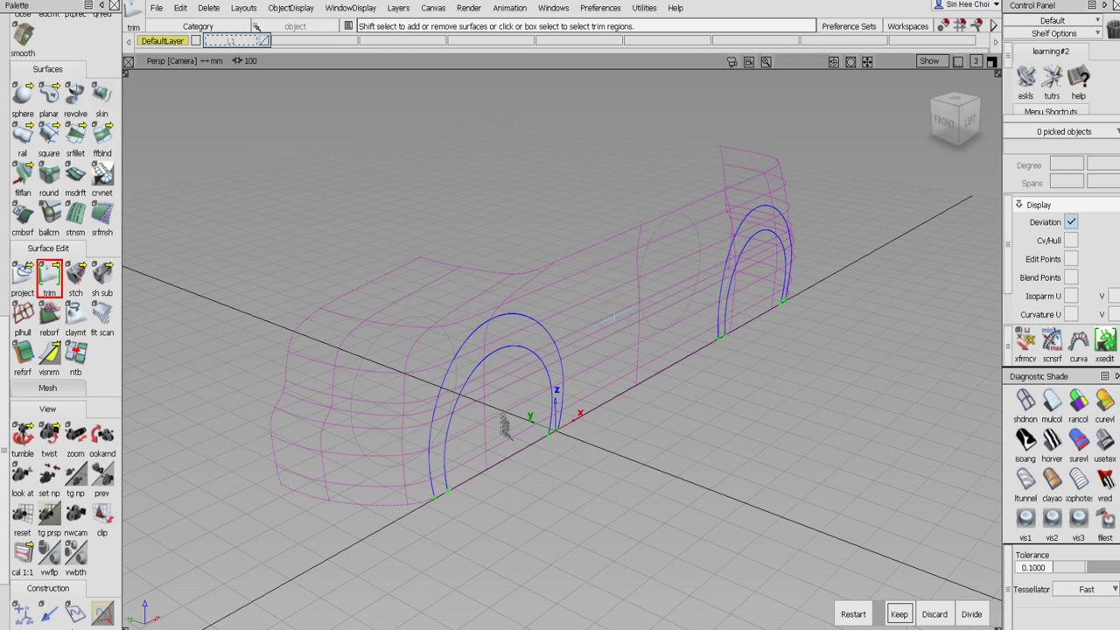
{"action": "left_click", "coordinate": [739, 306]}
{"action": "left_click", "coordinate": [934, 615]}
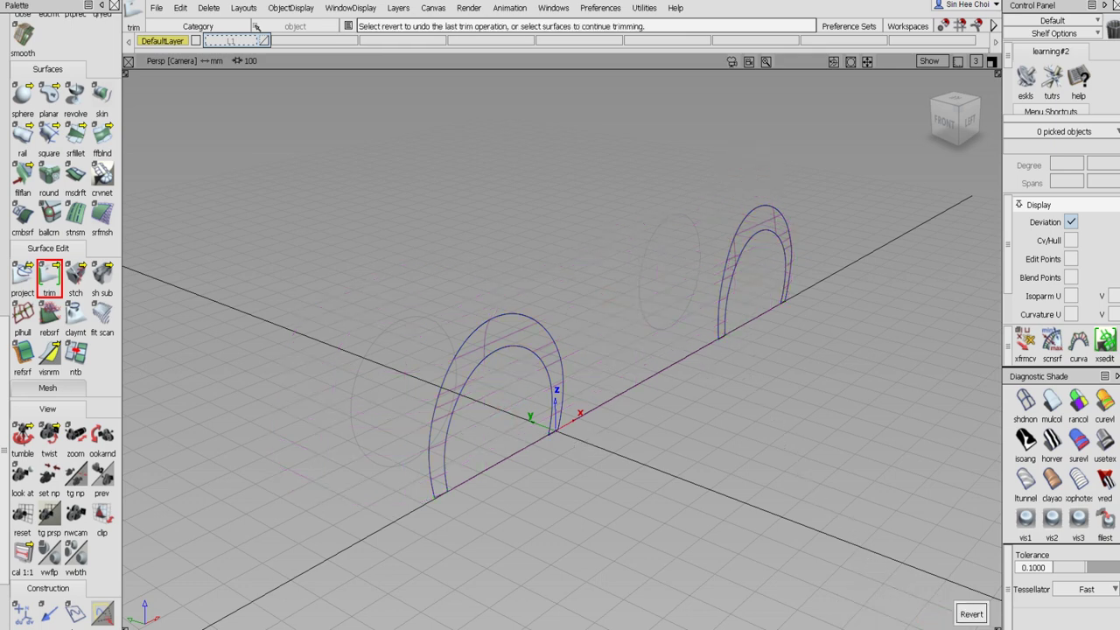
{"action": "left_click", "coordinate": [965, 615]}
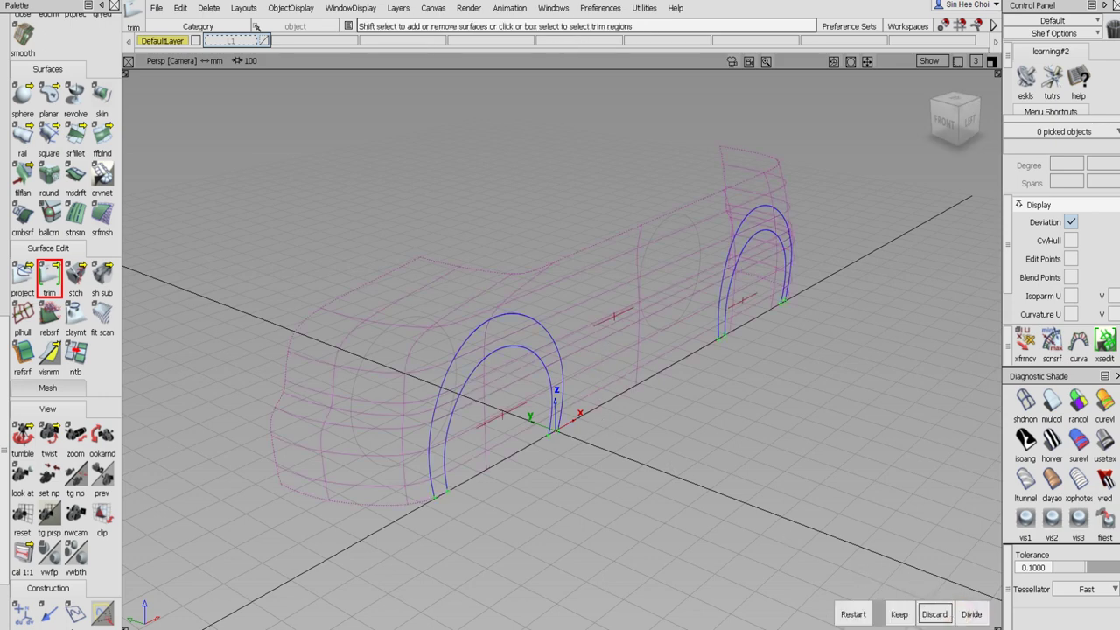
{"action": "left_click", "coordinate": [972, 614]}
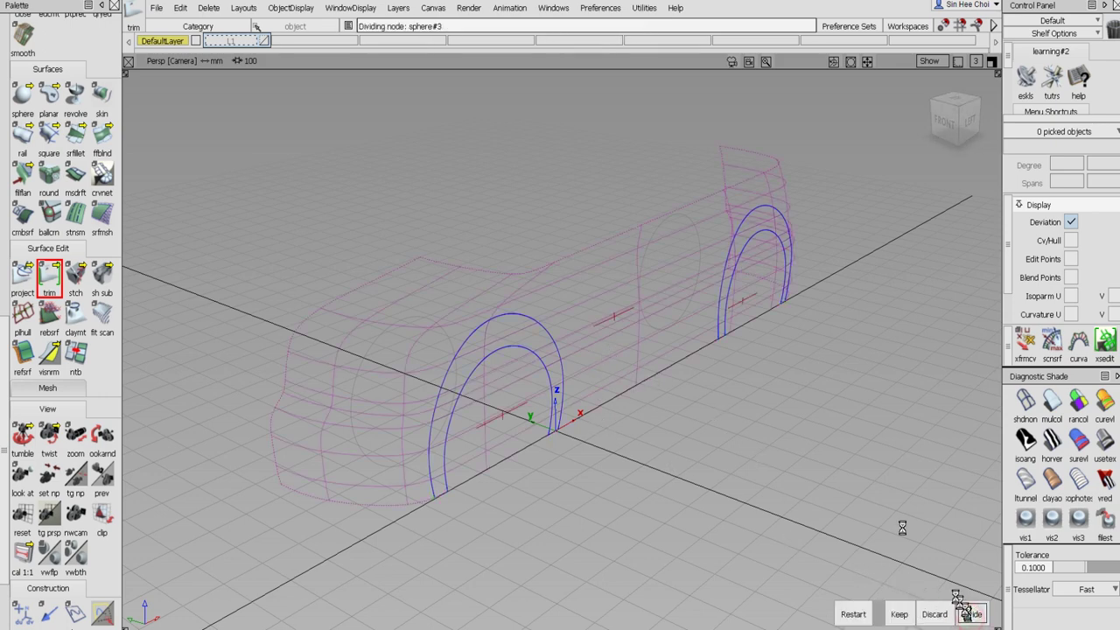
Delete the arch-shaped surface strips around both wheels, accepting the loss of construction history
{"action": "scroll", "coordinate": [4, 75], "scroll_direction": "up", "scroll_amount": 10}
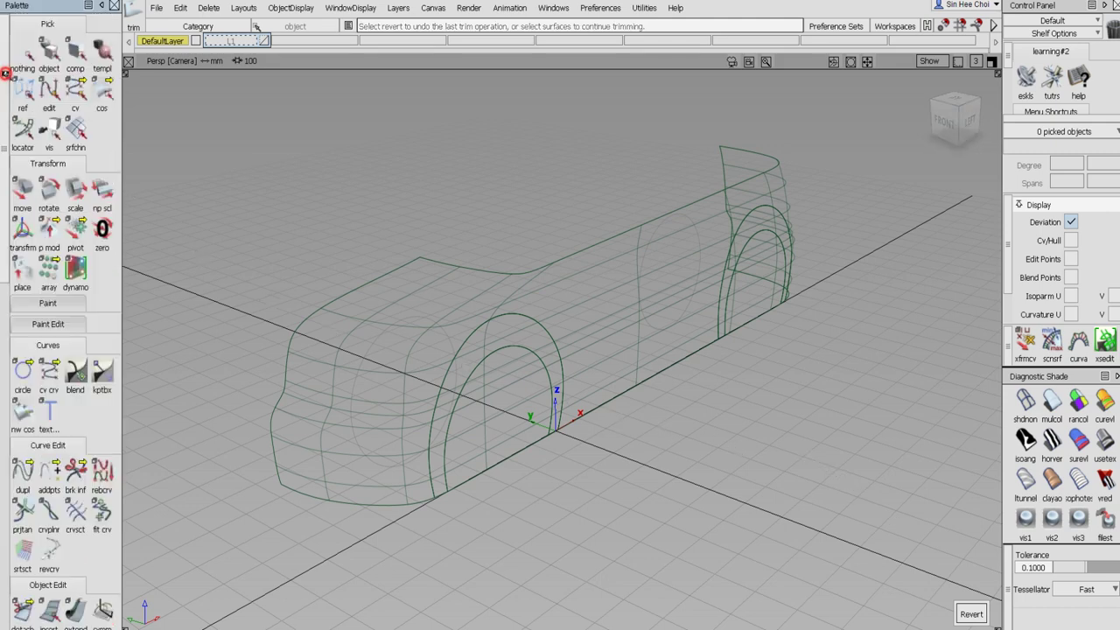
{"action": "left_click", "coordinate": [49, 53]}
{"action": "left_click", "coordinate": [486, 344]}
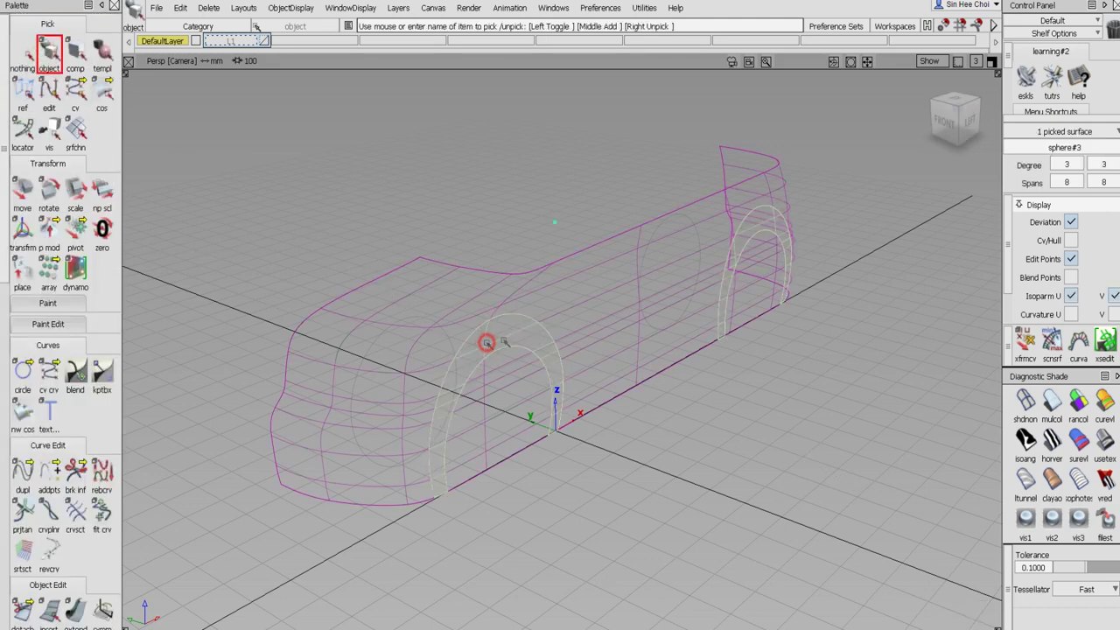
{"action": "key", "text": "Delete"}
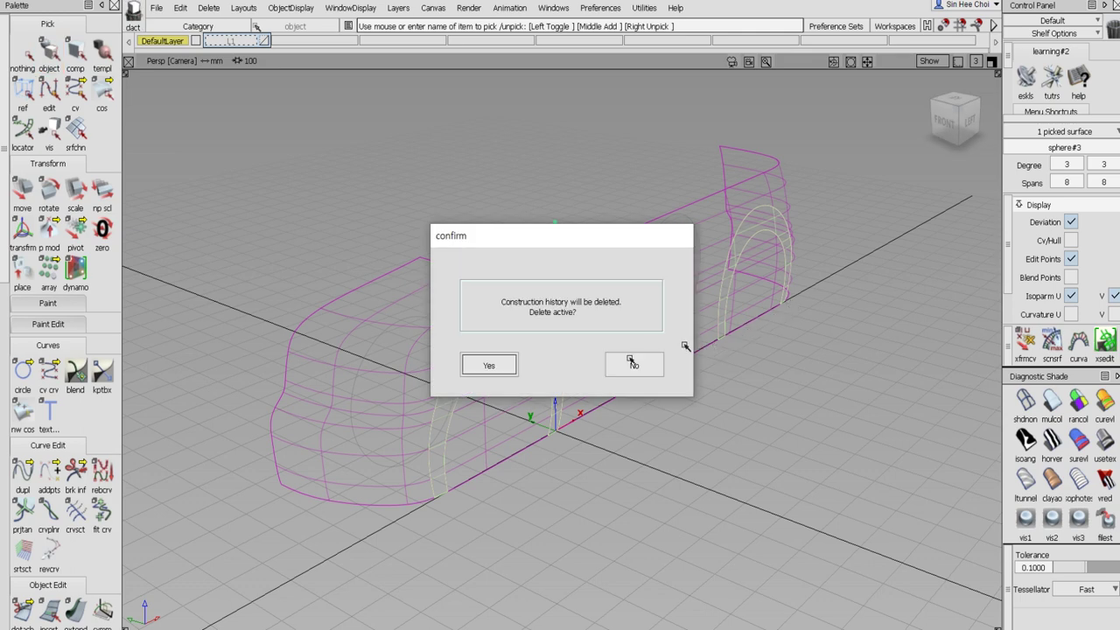
{"action": "left_click", "coordinate": [506, 366]}
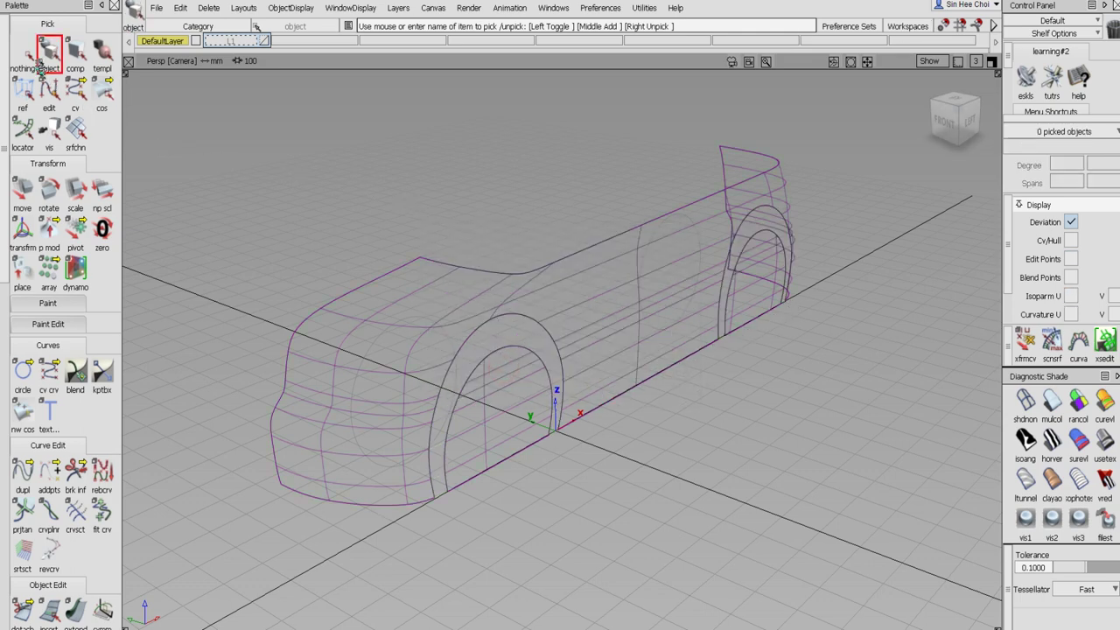
Pick the front and rear inner wheel panels and place their pivot on the body side's lower edge
{"action": "left_click", "coordinate": [478, 437]}
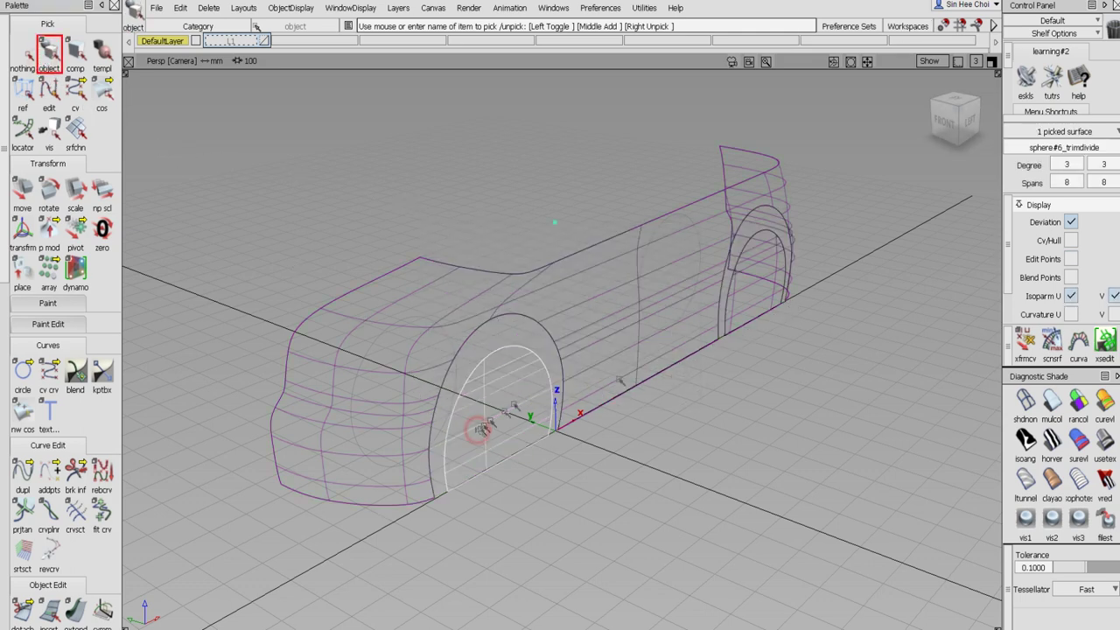
{"action": "left_click", "coordinate": [749, 305]}
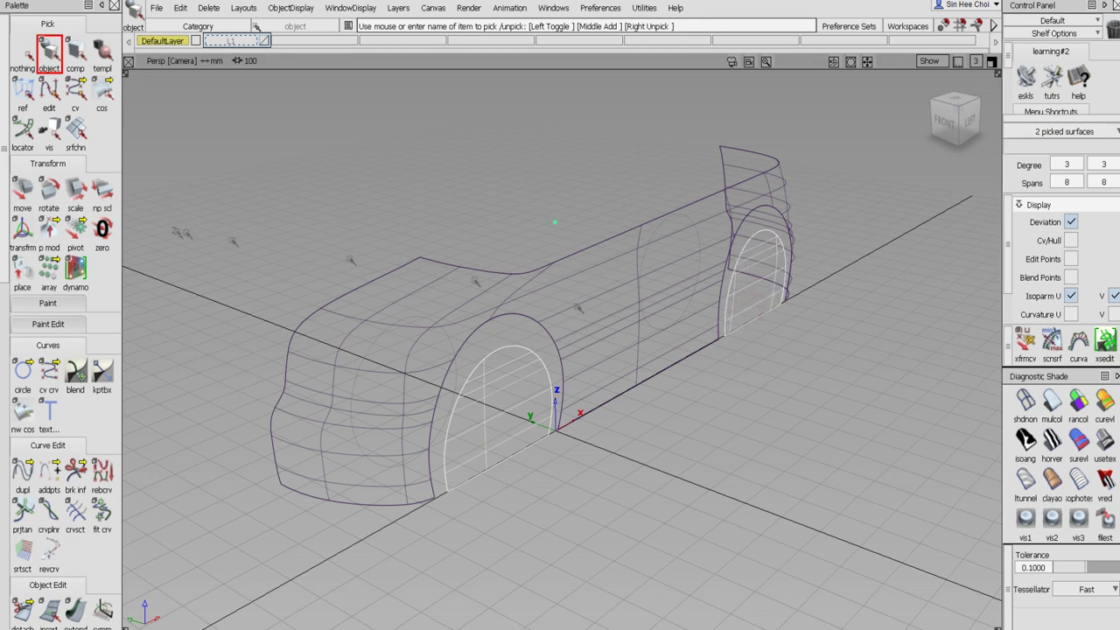
{"action": "left_click", "coordinate": [75, 230]}
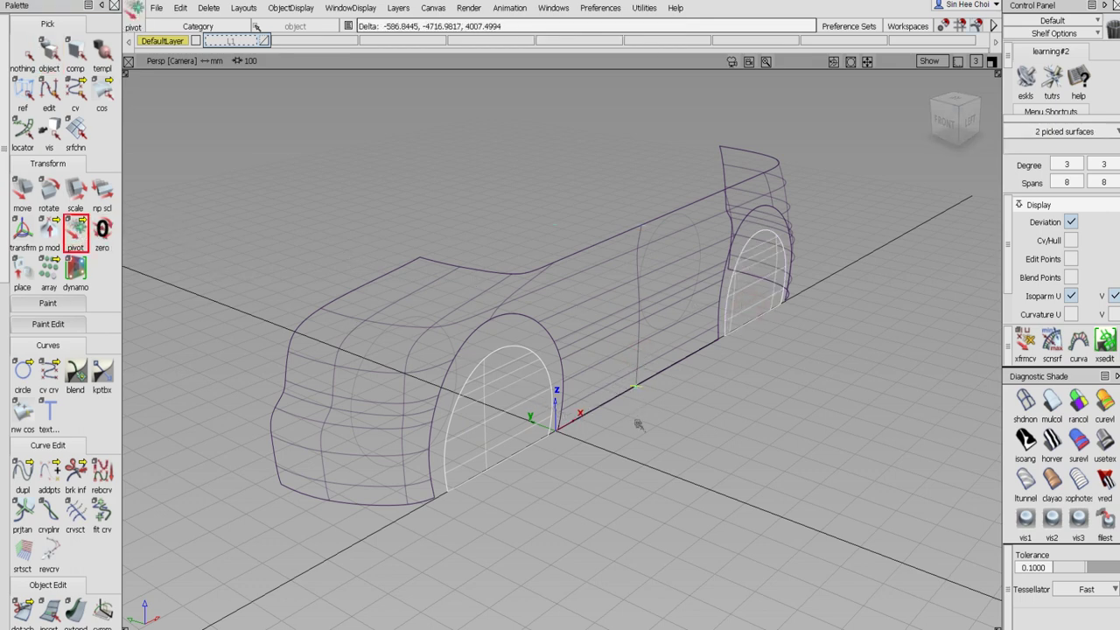
In the Back view, rotate both wheel panels outward about 3.8° around X and nudge them slightly outward
{"action": "left_click", "coordinate": [991, 61]}
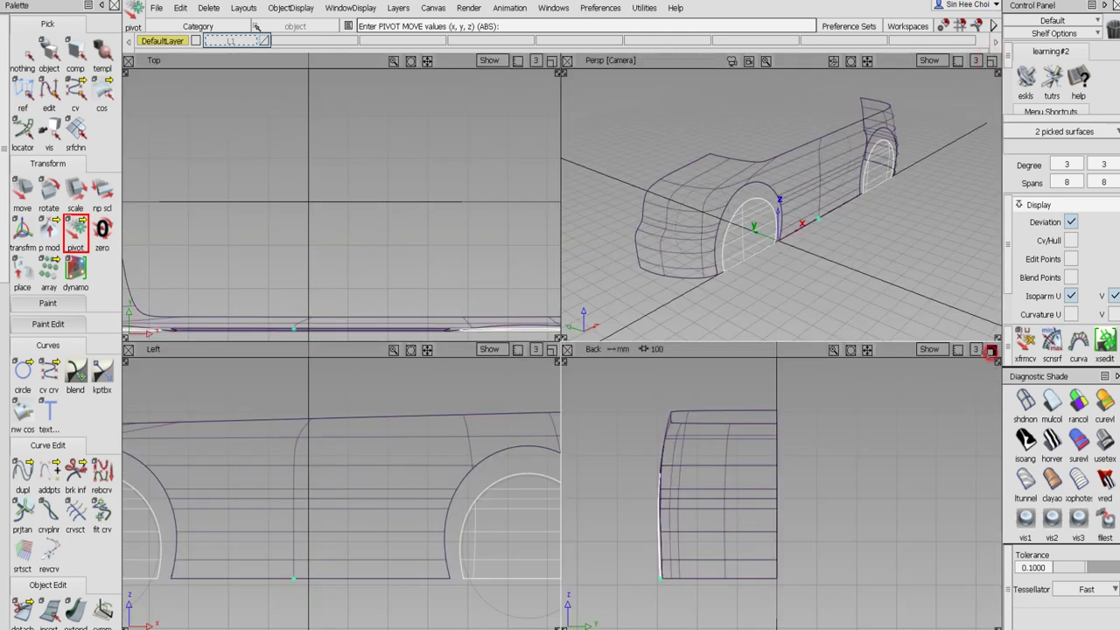
{"action": "left_click", "coordinate": [991, 349]}
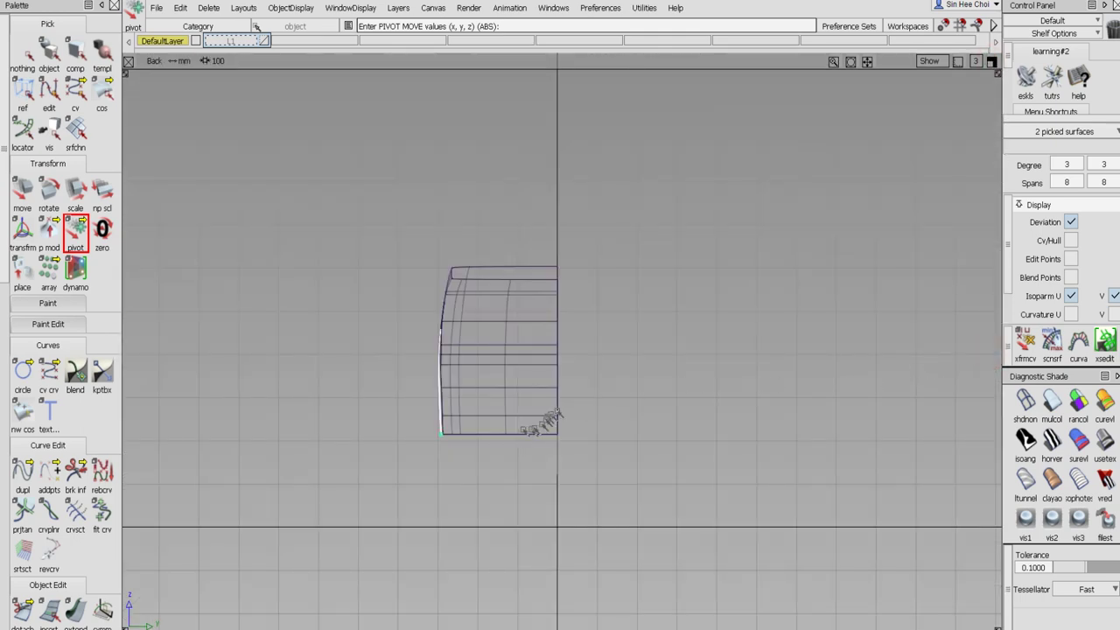
{"action": "left_click", "coordinate": [48, 191]}
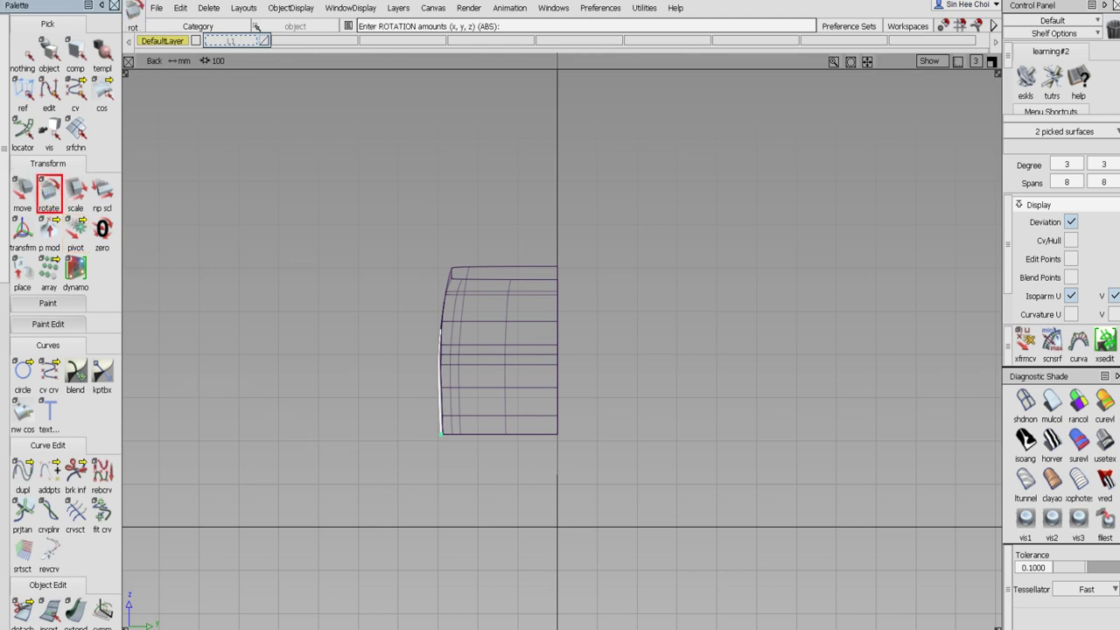
{"action": "left_click", "coordinate": [370, 486]}
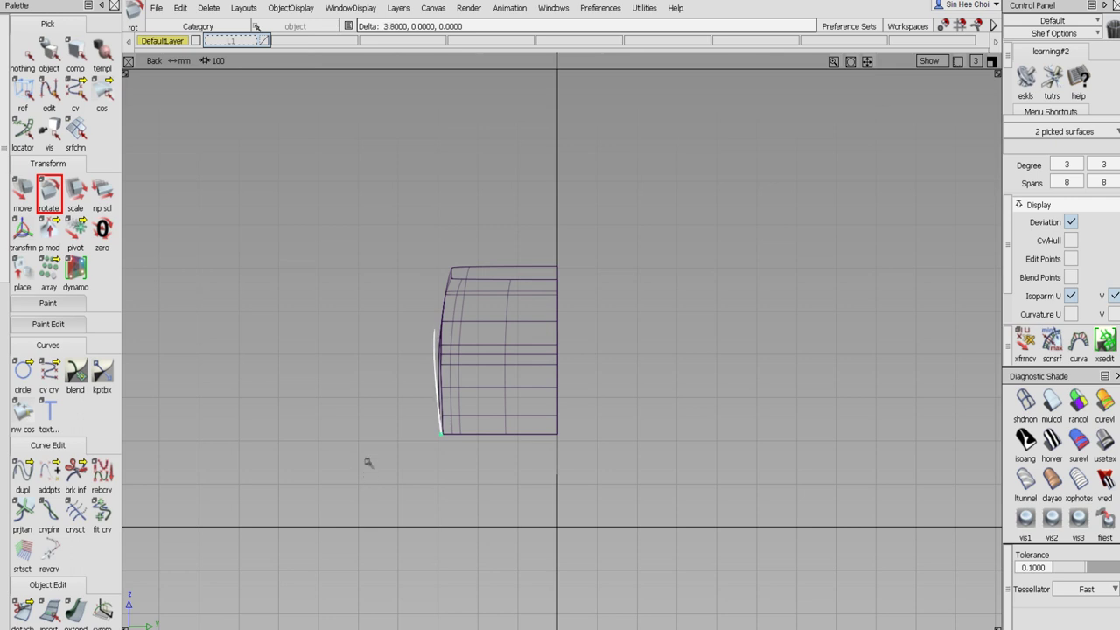
{"action": "left_click", "coordinate": [22, 190]}
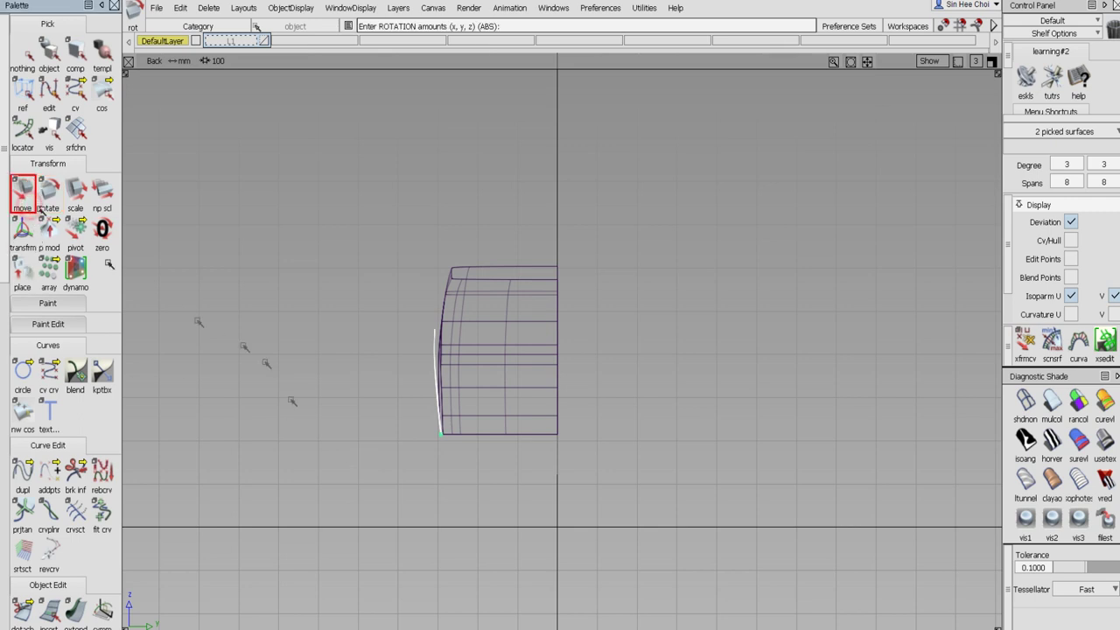
{"action": "left_click", "coordinate": [305, 415]}
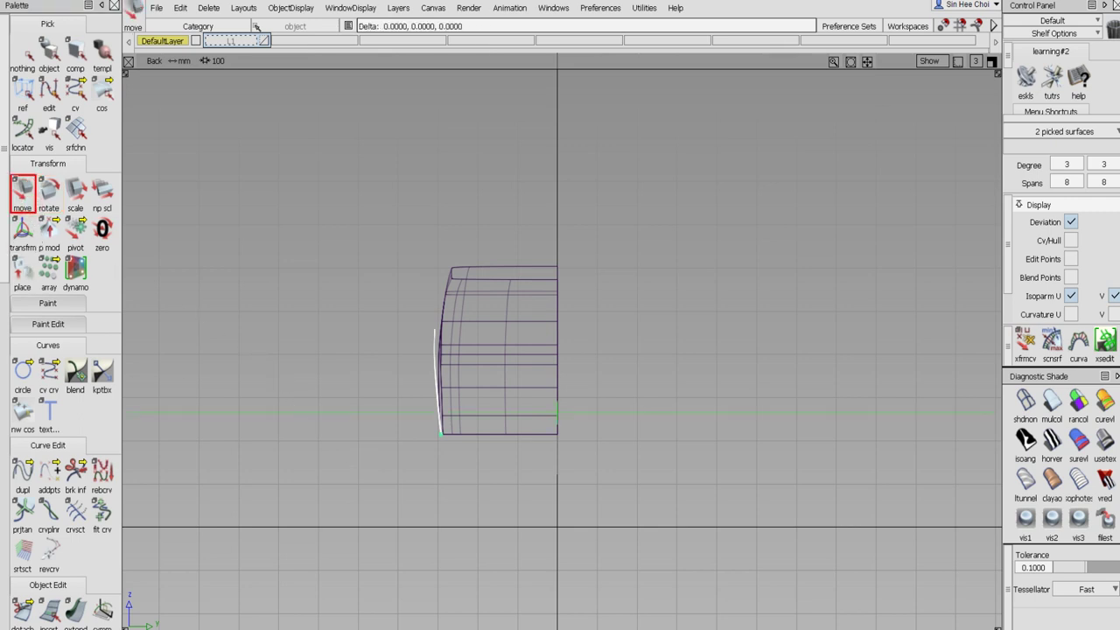
{"action": "left_click_drag", "start_coordinate": [306, 414], "coordinate": [307, 412]}
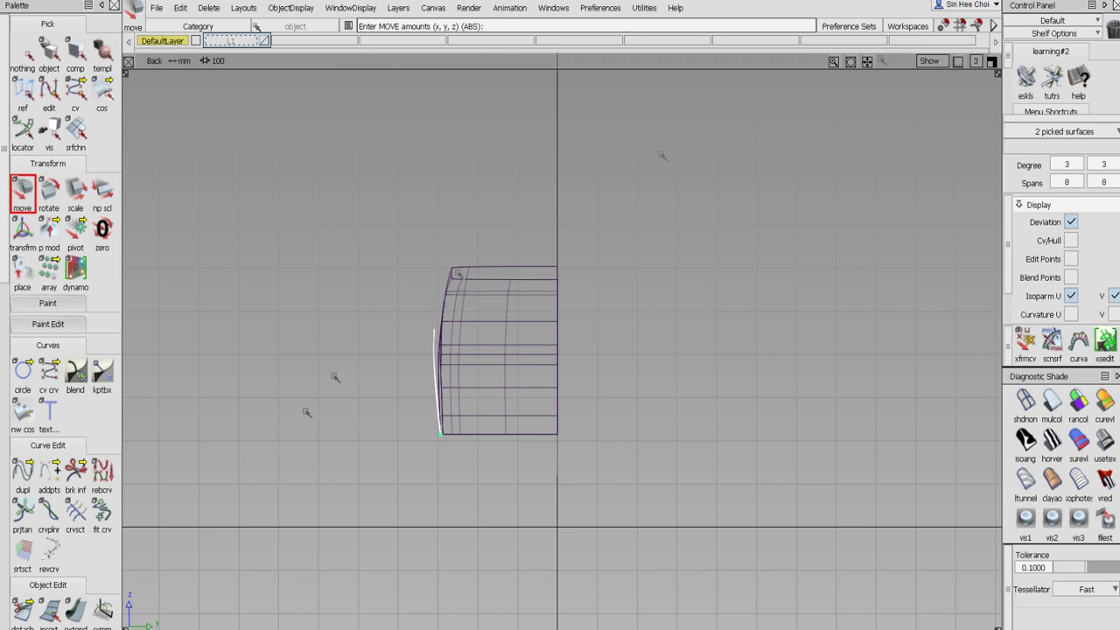
{"action": "left_click", "coordinate": [994, 65]}
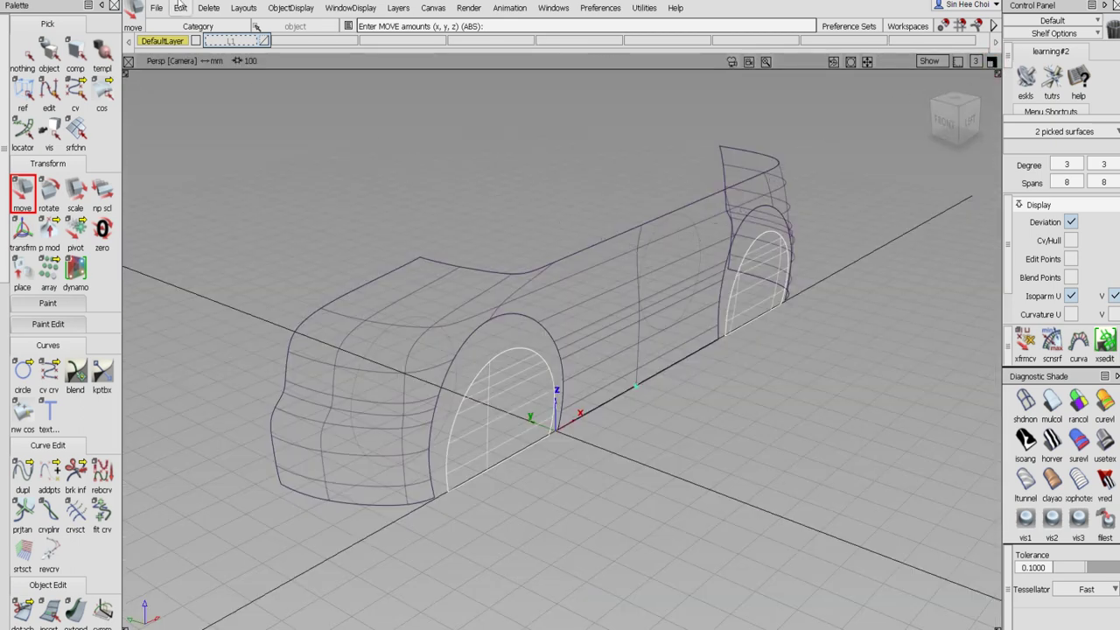
{"action": "left_click", "coordinate": [25, 56]}
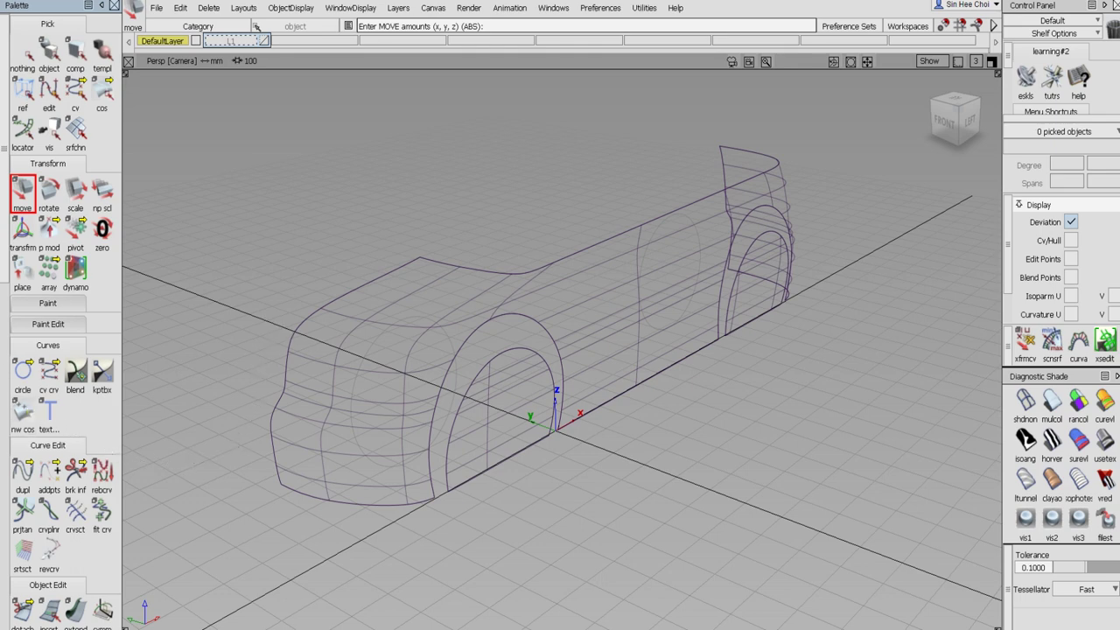
Shade the model with diagnostic shade vis1 and view the body side with its open wheel-arch gaps
{"action": "scroll", "coordinate": [7, 364], "scroll_direction": "down", "scroll_amount": 5}
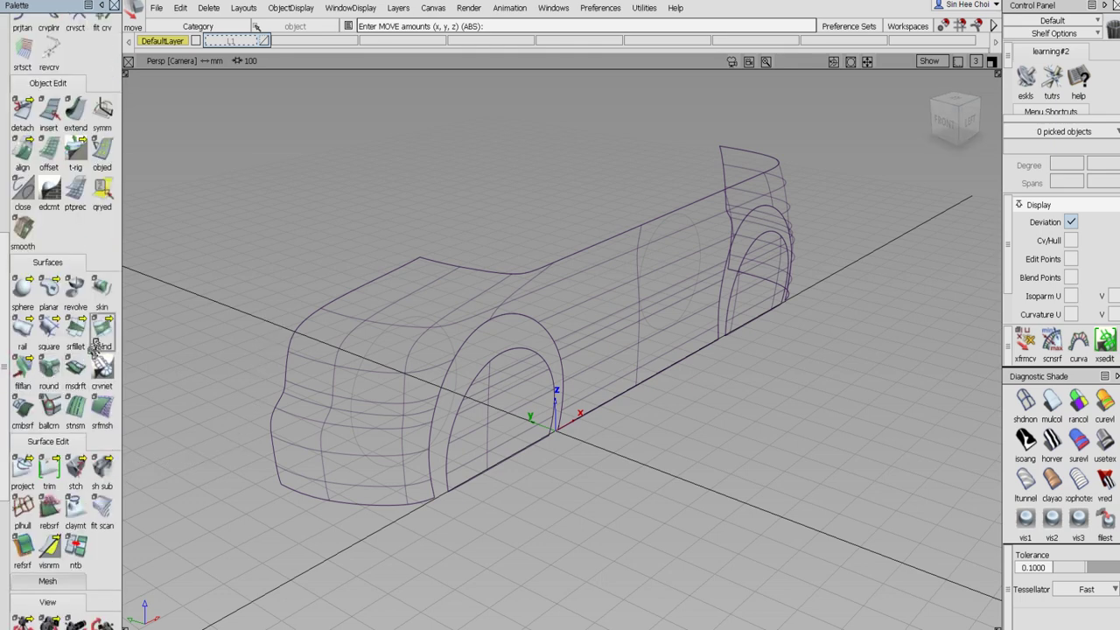
{"action": "left_click", "coordinate": [1026, 518]}
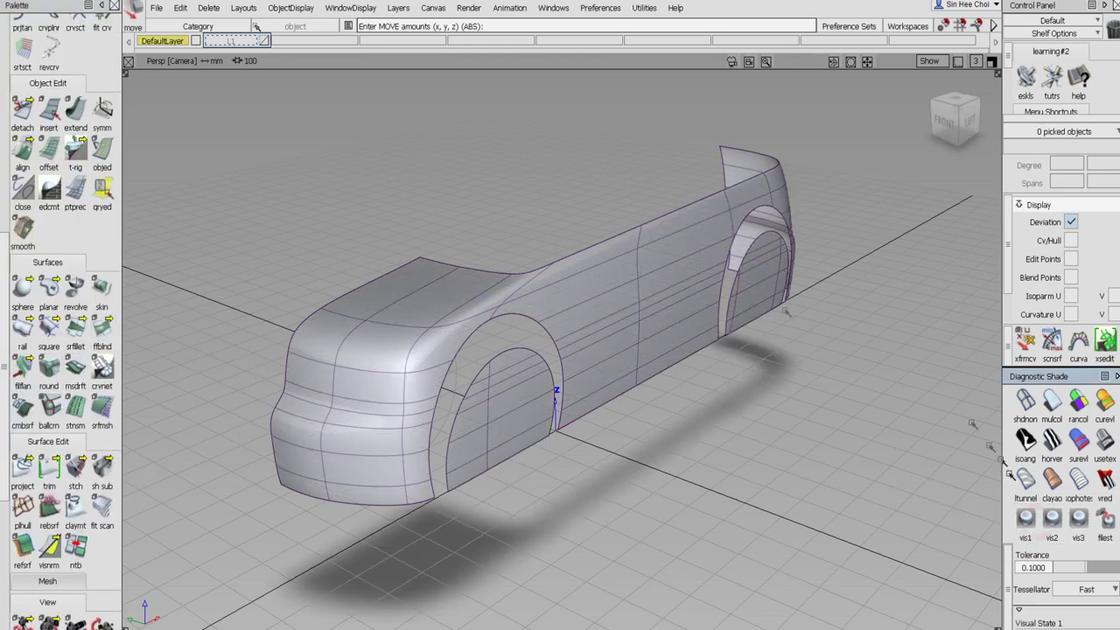
{"action": "left_click_drag", "start_coordinate": [770, 328], "coordinate": [620, 342], "text": "alt+shift"}
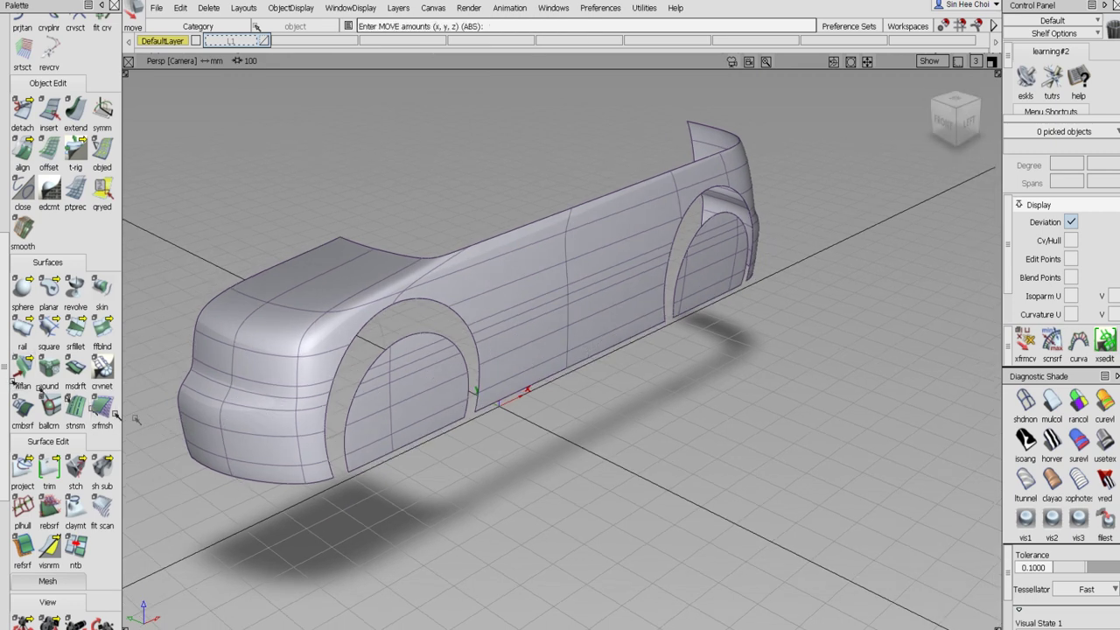
Create a Freeform Blend between the front wheel opening's edge and the inner wheel panel's edge with G1 Tangent on both sides, hiding its U isoparms
{"action": "left_click", "coordinate": [103, 343]}
{"action": "double_click", "coordinate": [102, 343]}
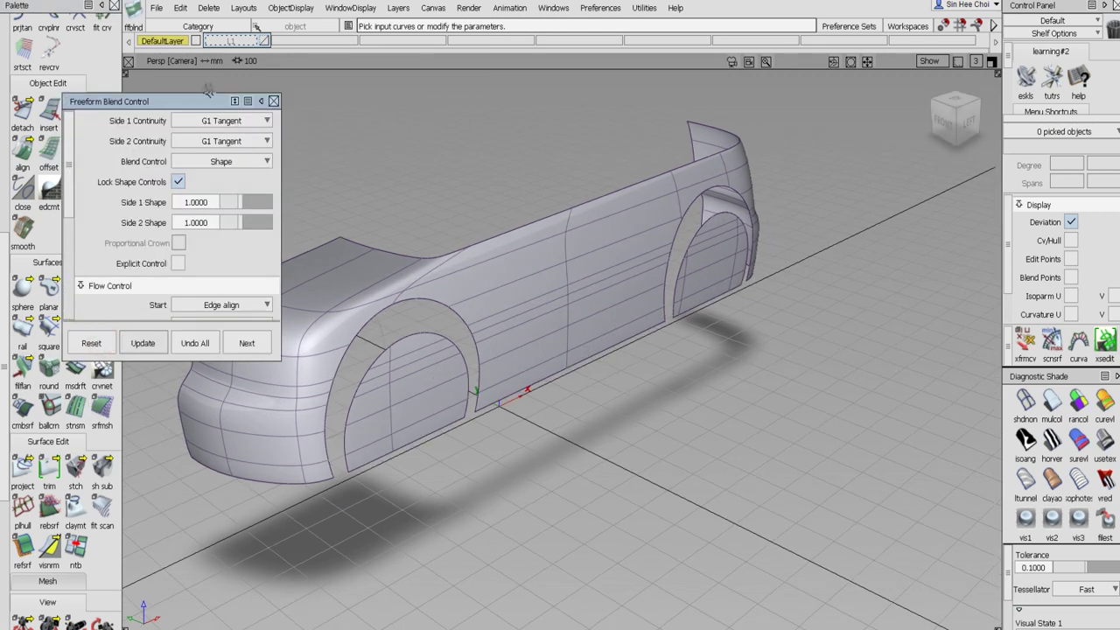
{"action": "left_click_drag", "start_coordinate": [191, 100], "coordinate": [132, 54]}
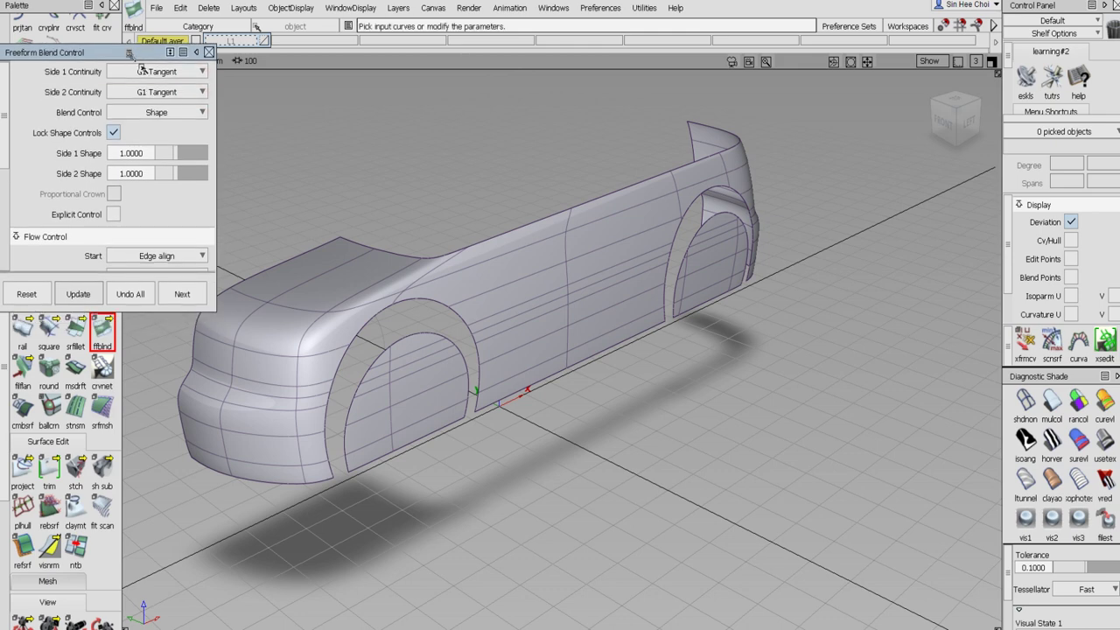
{"action": "left_click", "coordinate": [346, 401]}
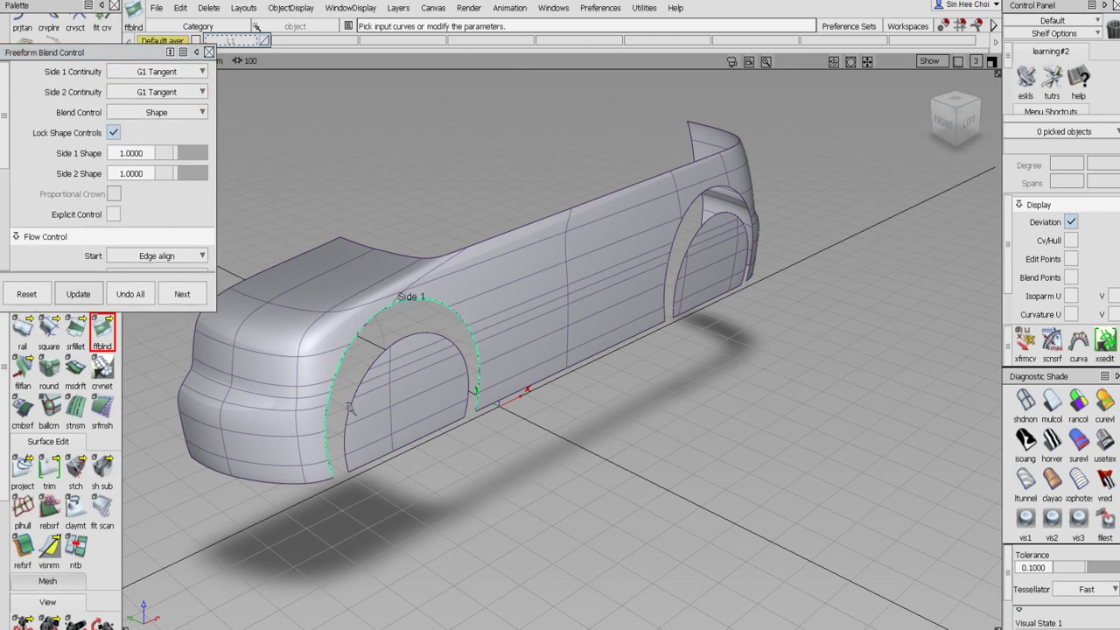
{"action": "left_click", "coordinate": [354, 410]}
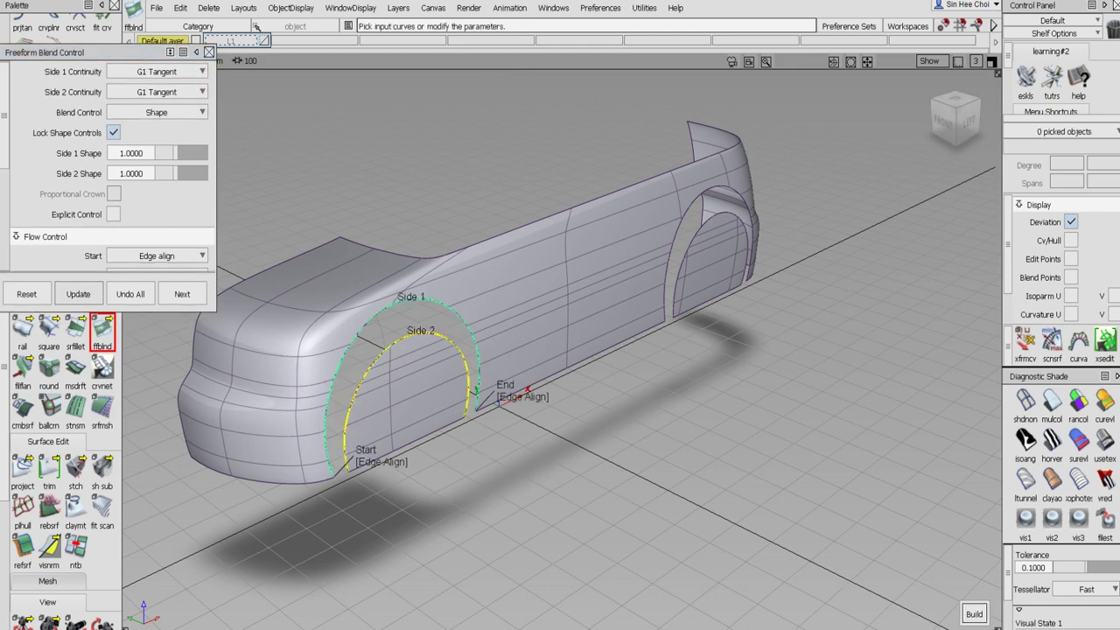
{"action": "left_click", "coordinate": [971, 613]}
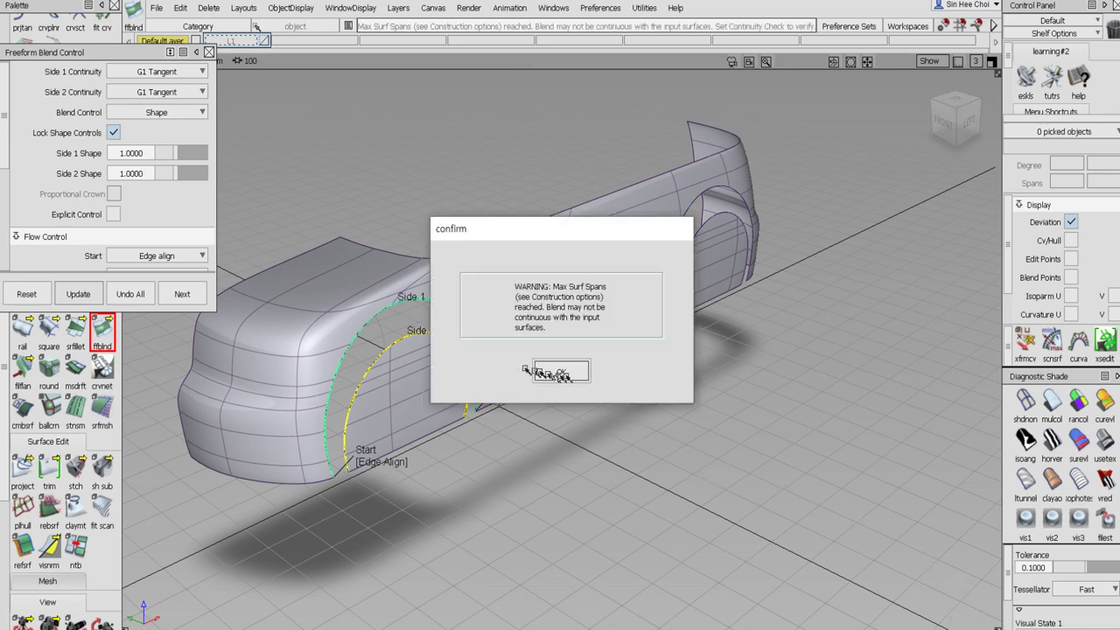
{"action": "left_click", "coordinate": [561, 372]}
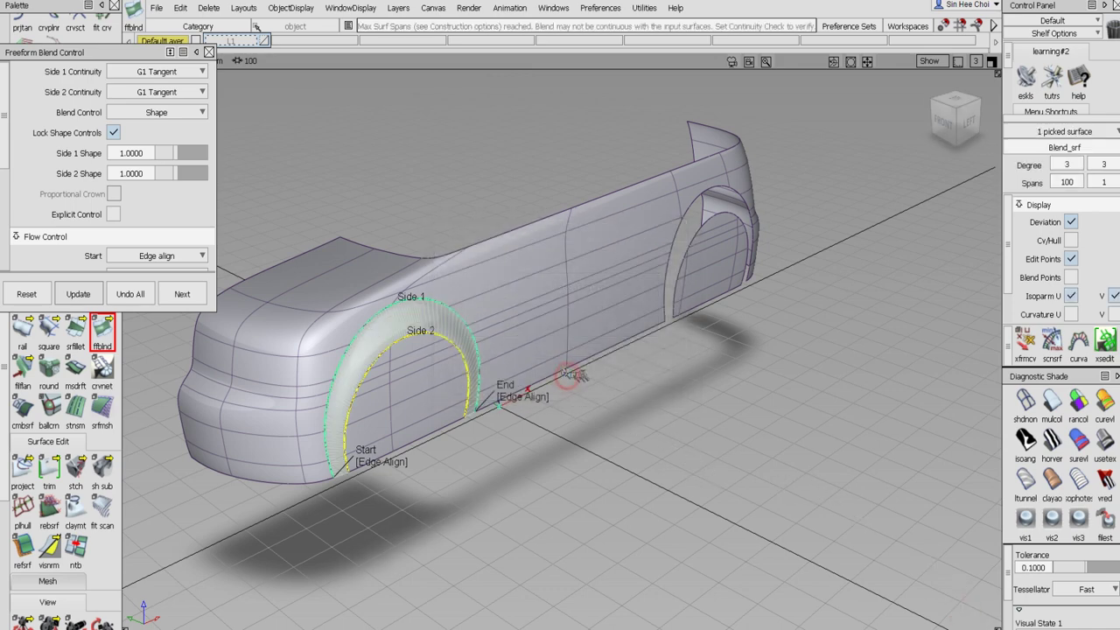
{"action": "left_click", "coordinate": [1071, 296]}
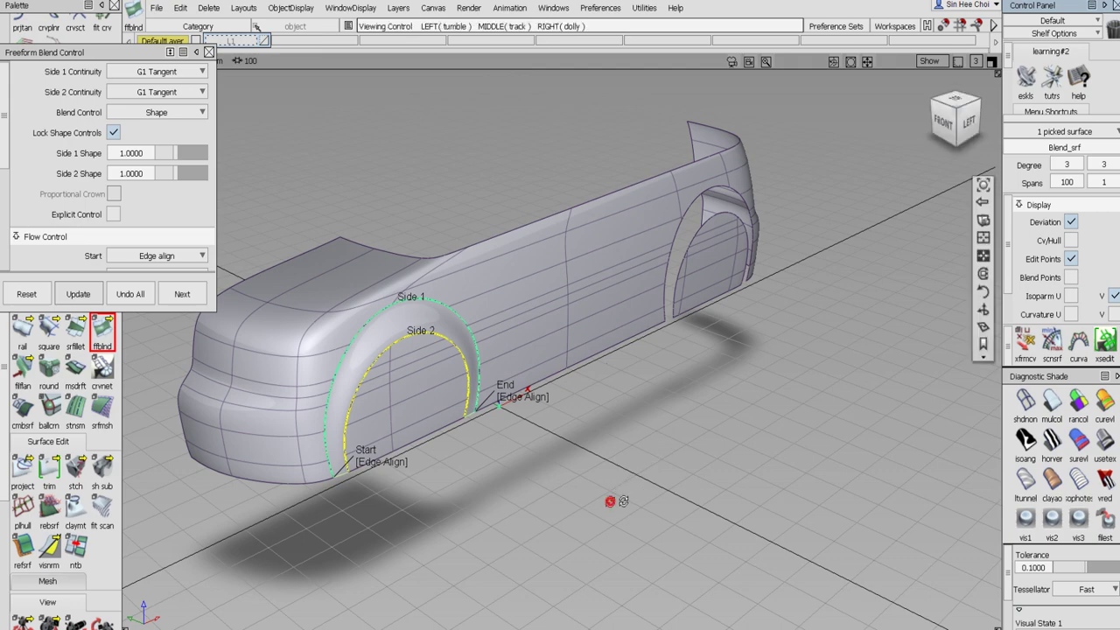
{"action": "left_click_drag", "start_coordinate": [610, 501], "coordinate": [678, 485], "text": "alt+shift"}
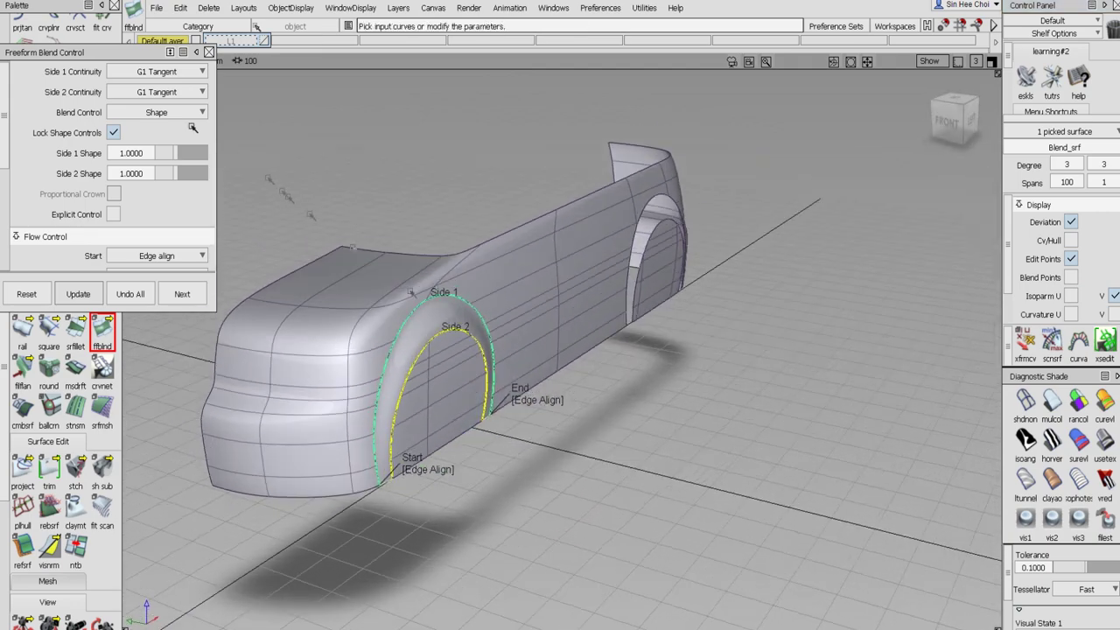
Set the front arch blend's Side 1 continuity to G0 Position and update the blend surface
{"action": "left_click", "coordinate": [152, 71]}
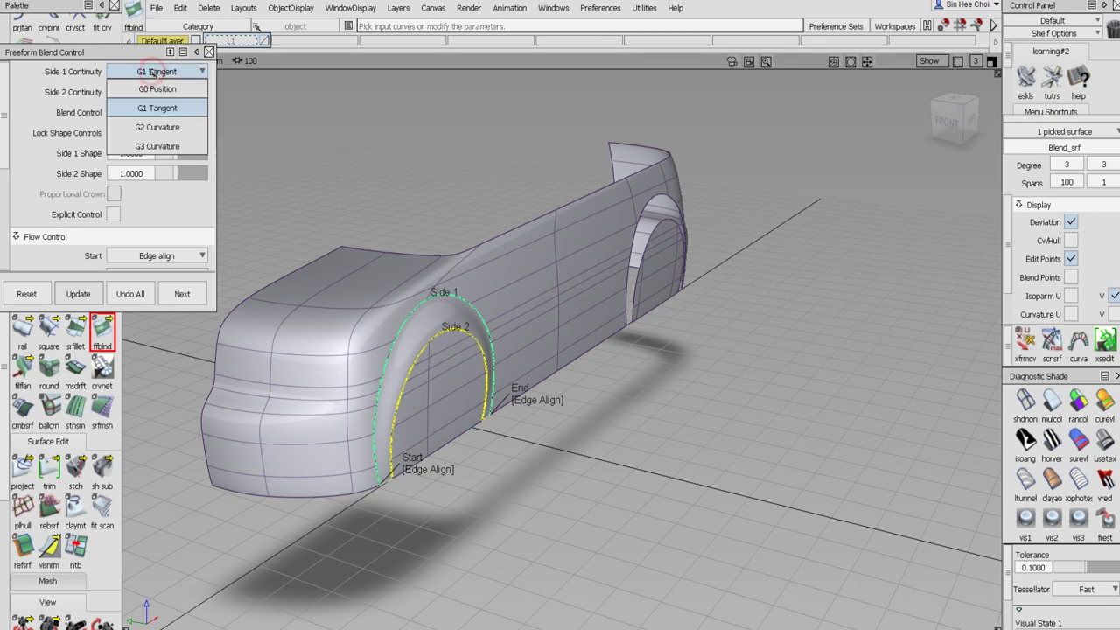
{"action": "left_click", "coordinate": [154, 86]}
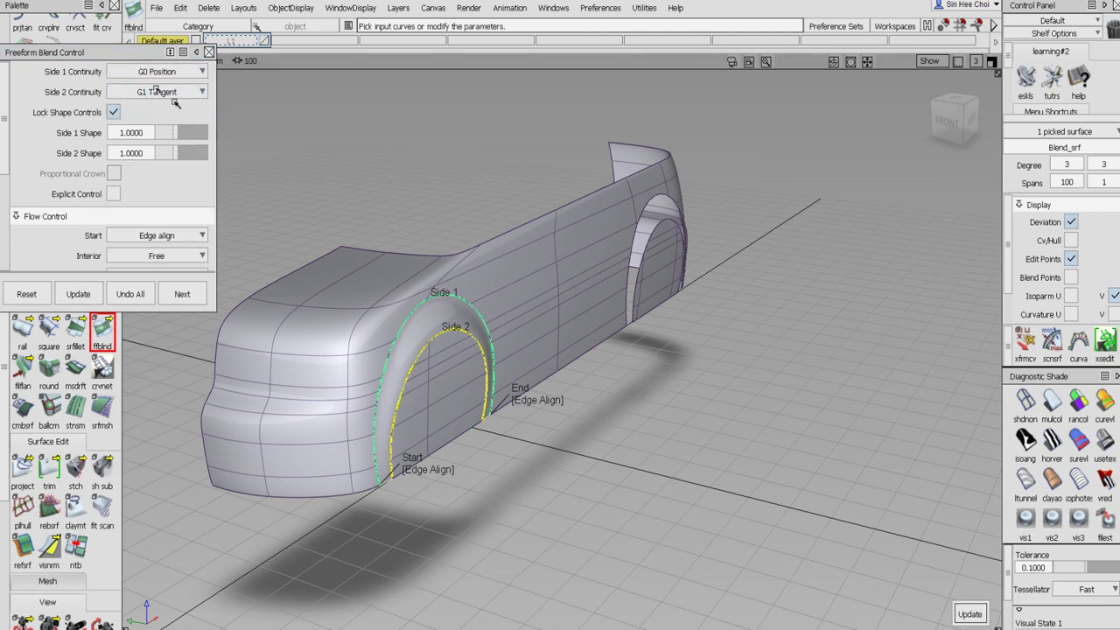
{"action": "left_click", "coordinate": [968, 613]}
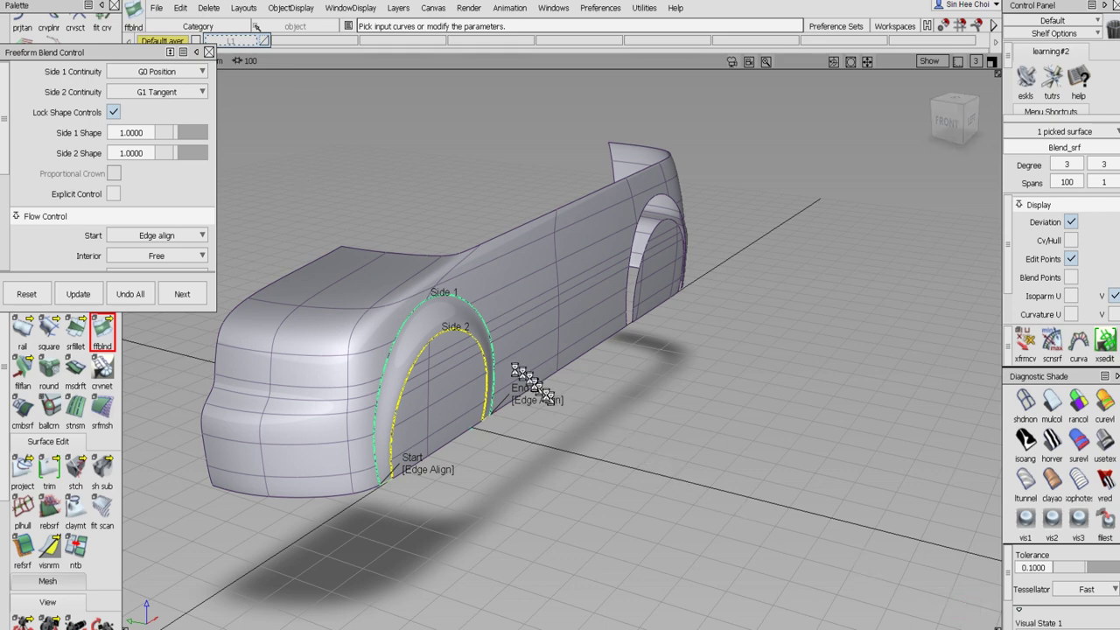
{"action": "left_click", "coordinate": [562, 372]}
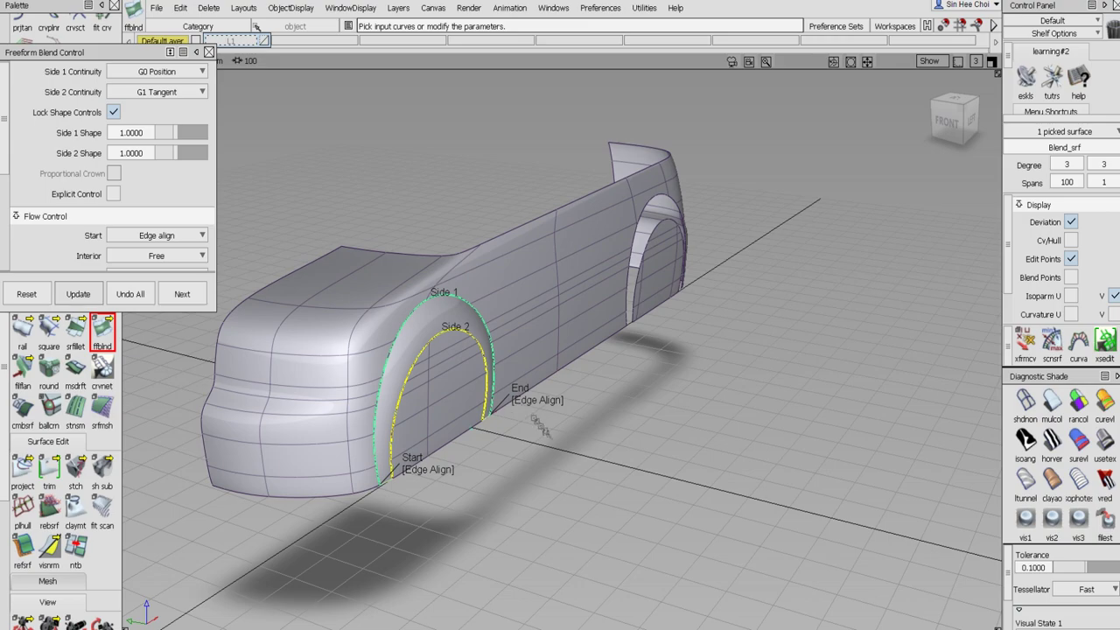
{"action": "left_click_drag", "start_coordinate": [540, 426], "coordinate": [582, 405], "text": "alt+shift"}
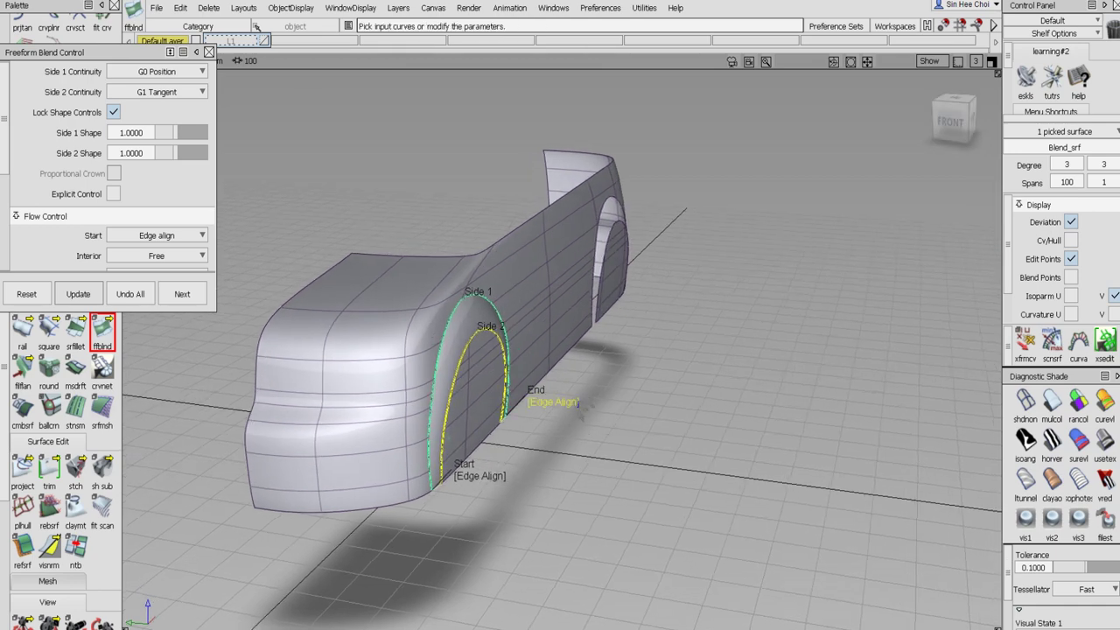
Set the front arch blend's Side 2 continuity to G0 Position, update it and view the arch from a lower angle
{"action": "left_click", "coordinate": [166, 92]}
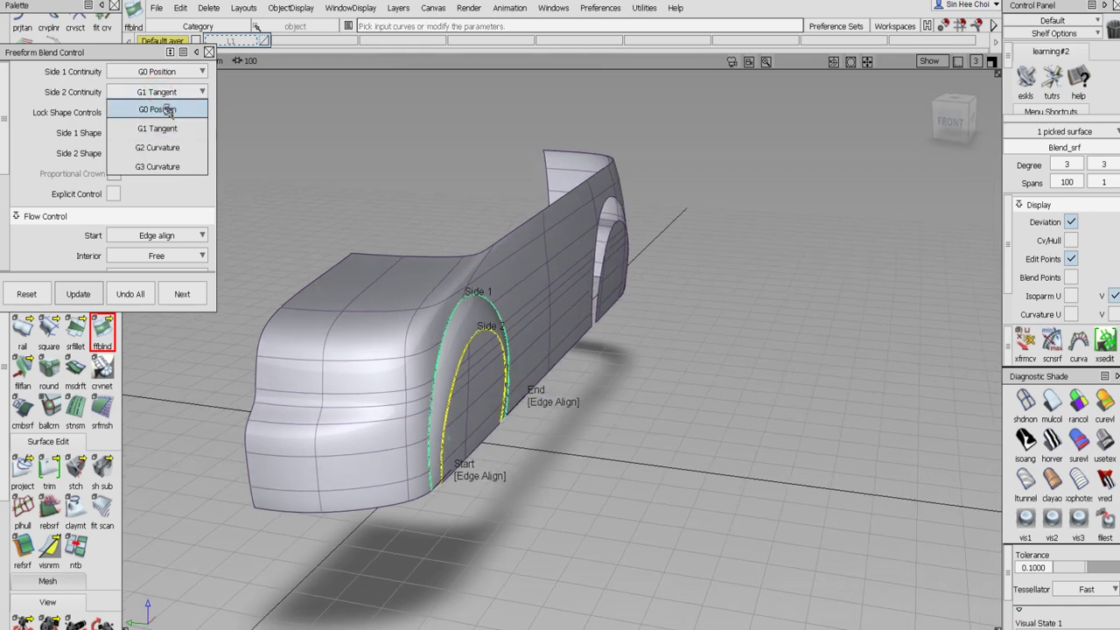
{"action": "left_click", "coordinate": [157, 110]}
{"action": "left_click", "coordinate": [970, 615]}
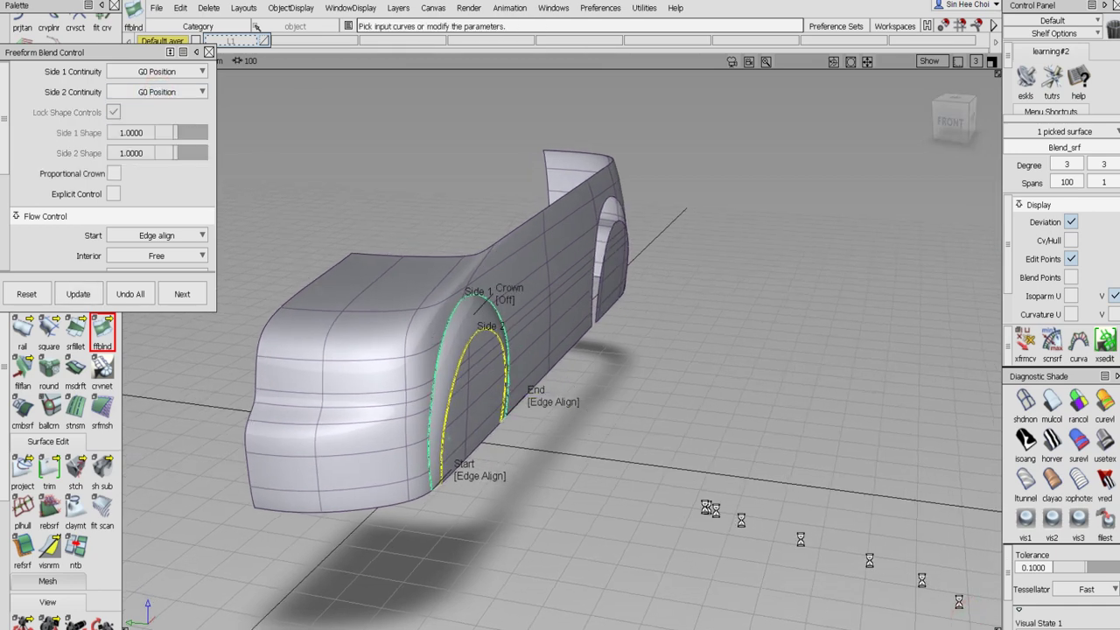
{"action": "left_click", "coordinate": [561, 372]}
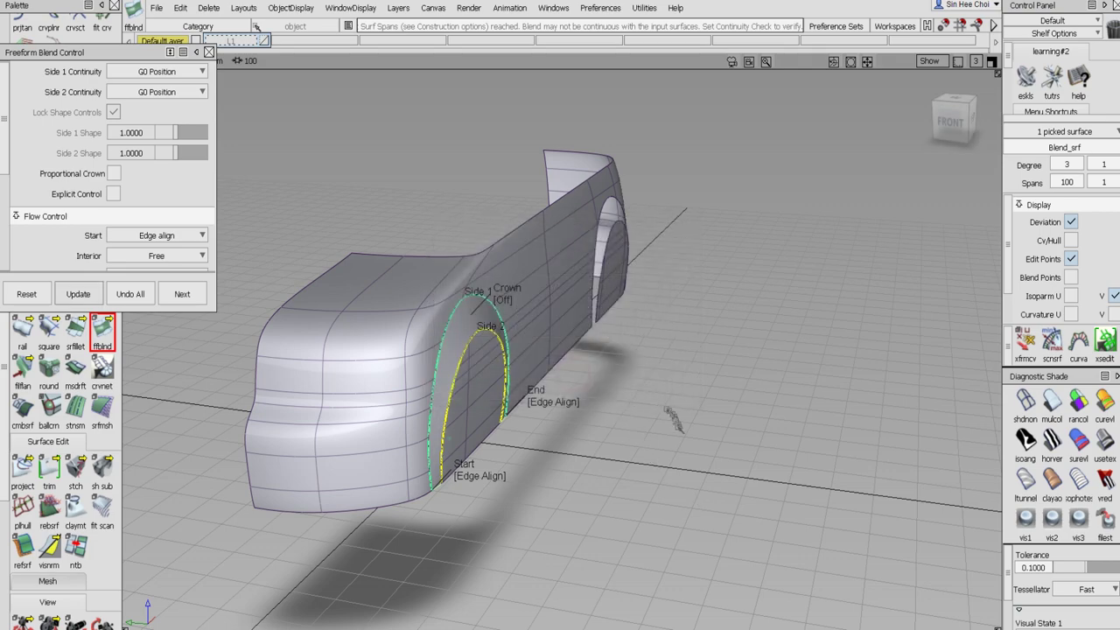
{"action": "left_click_drag", "start_coordinate": [691, 441], "coordinate": [662, 426], "text": "alt+shift"}
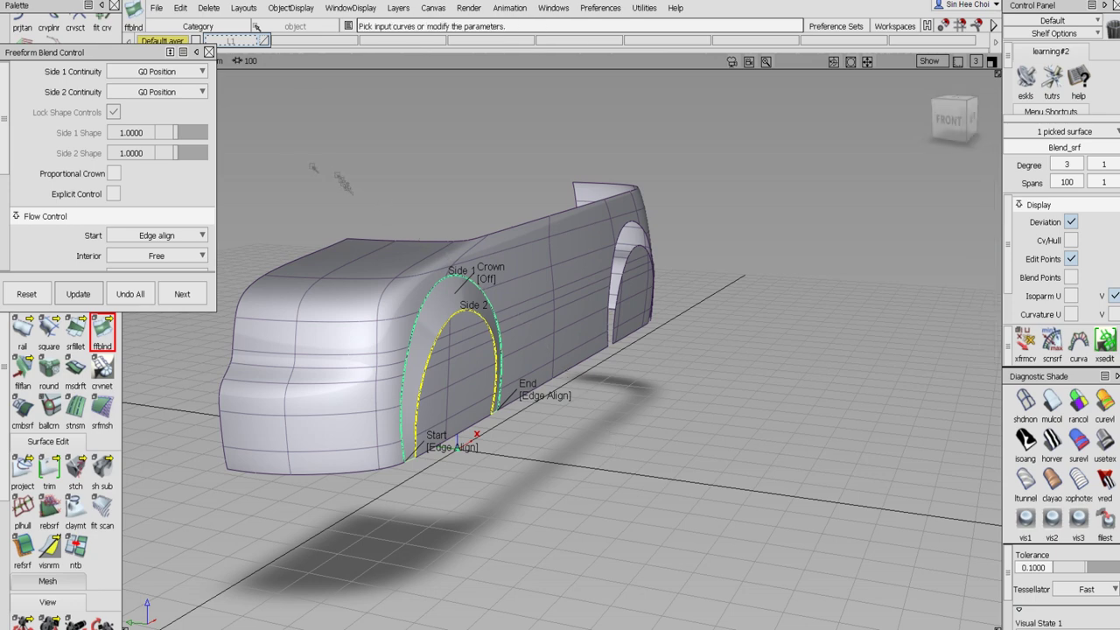
Undo the front wheel arch blend
{"action": "left_click", "coordinate": [180, 72]}
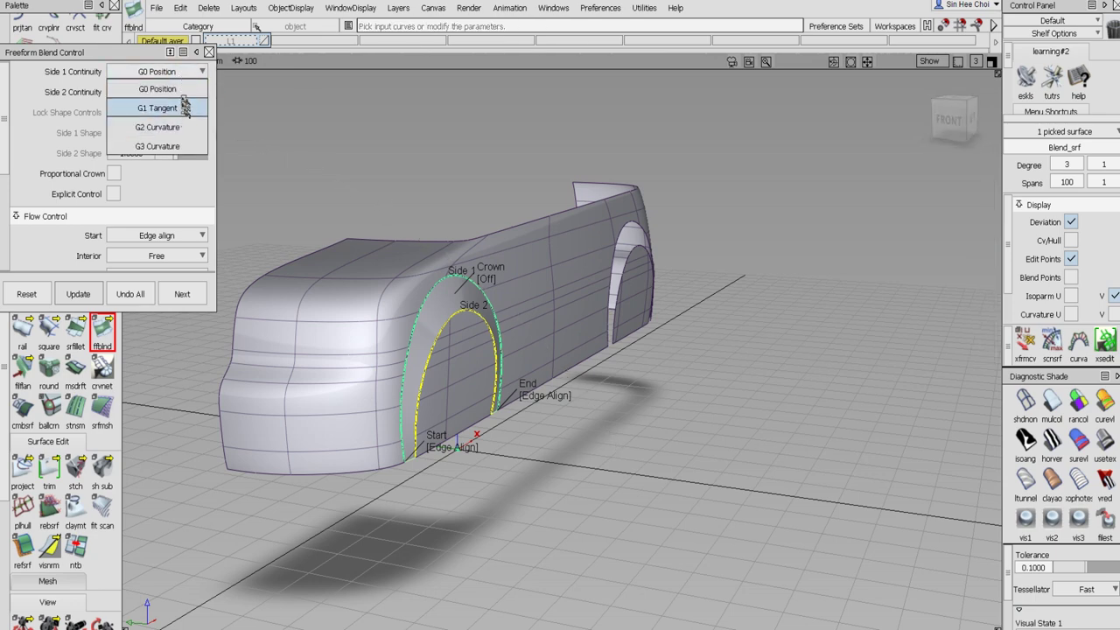
{"action": "left_click", "coordinate": [195, 236]}
{"action": "left_click", "coordinate": [168, 366]}
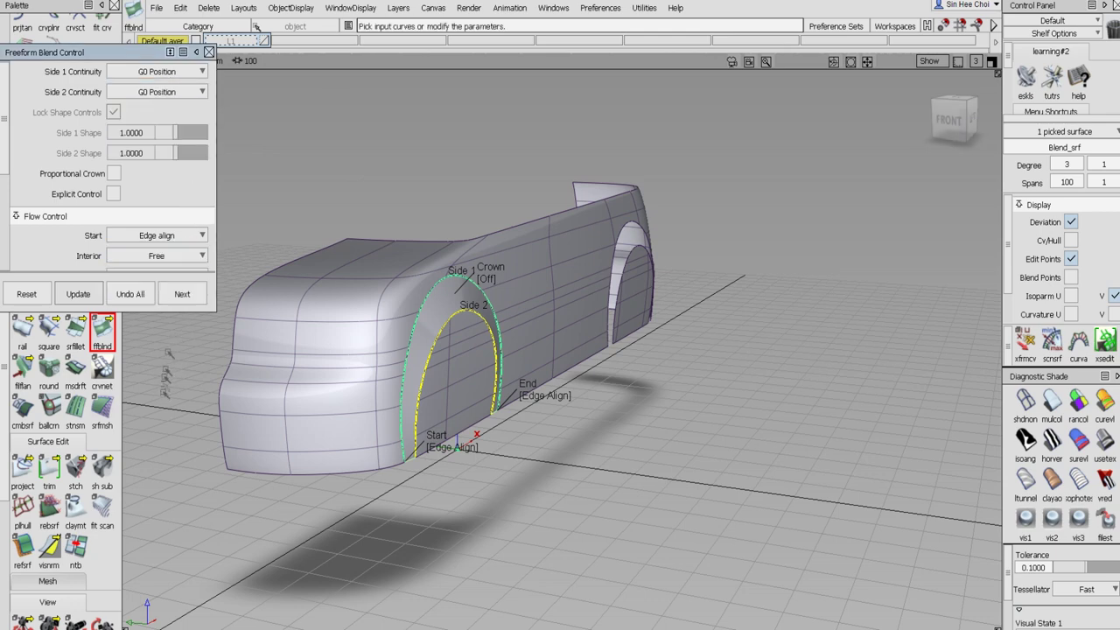
{"action": "left_click", "coordinate": [133, 294]}
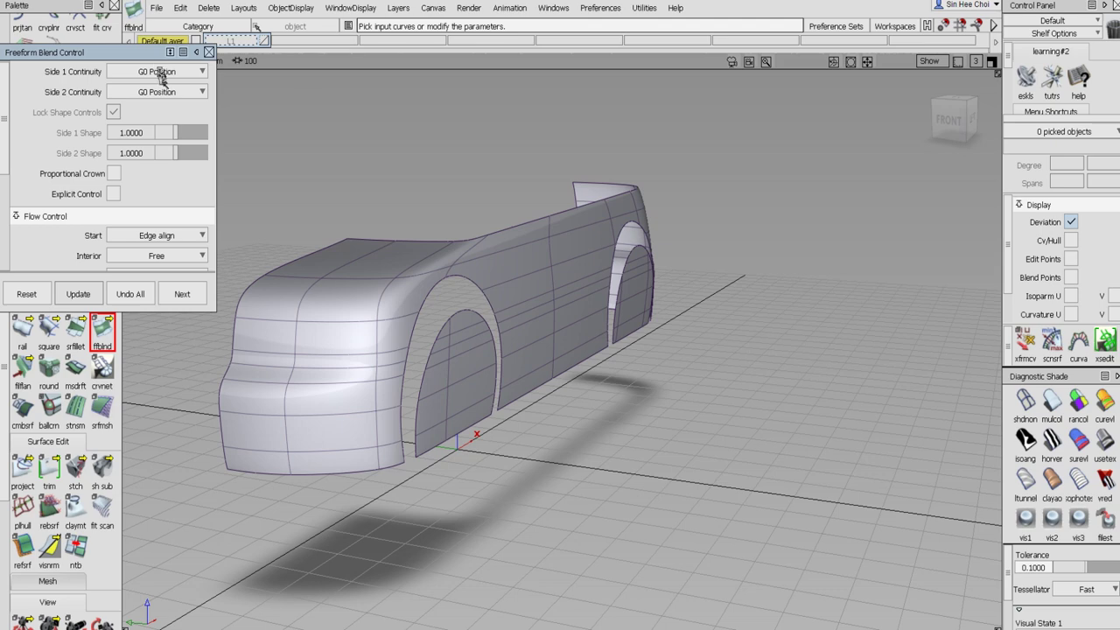
Blend the front wheel opening's edge to the inner panel with Side 2 continuity G2 Curvature, hide its U isoparms and accept it
{"action": "left_click", "coordinate": [157, 92]}
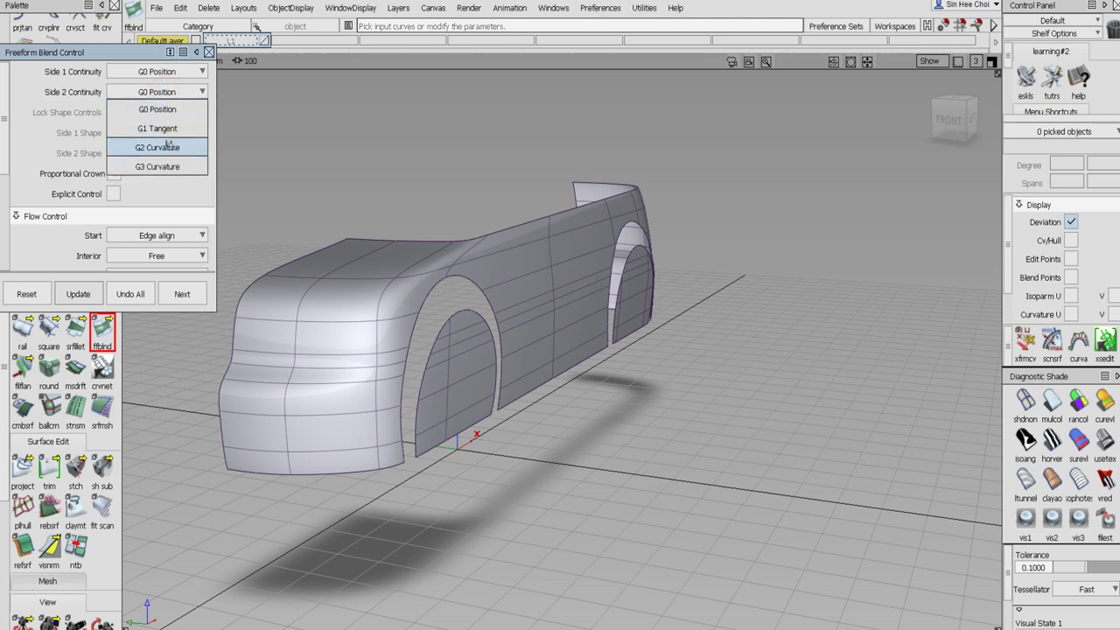
{"action": "left_click", "coordinate": [169, 147]}
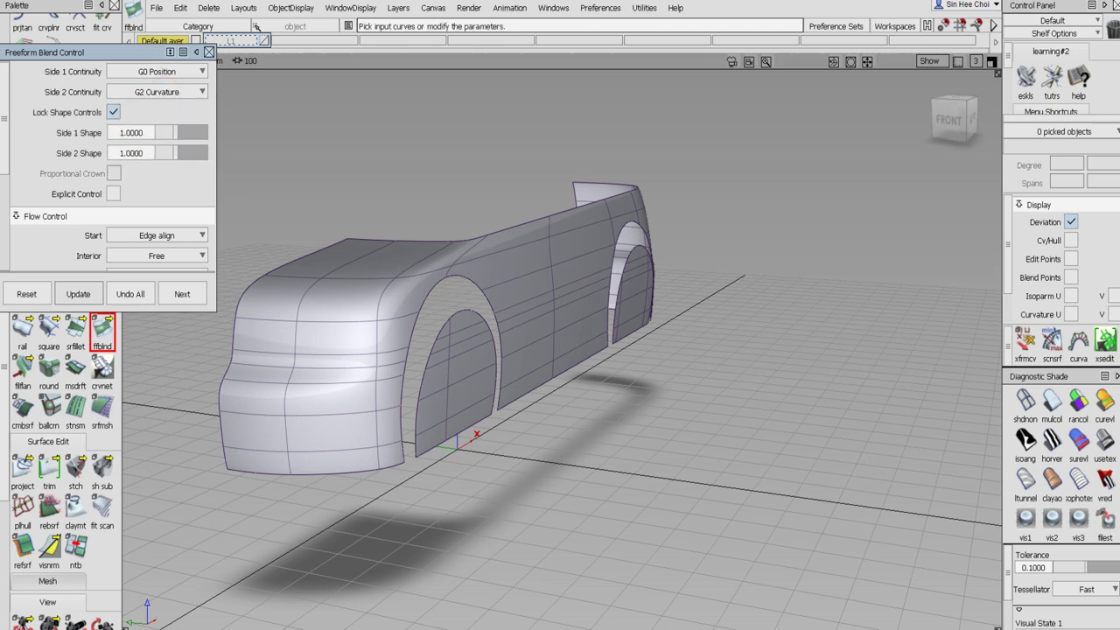
{"action": "left_click", "coordinate": [430, 295]}
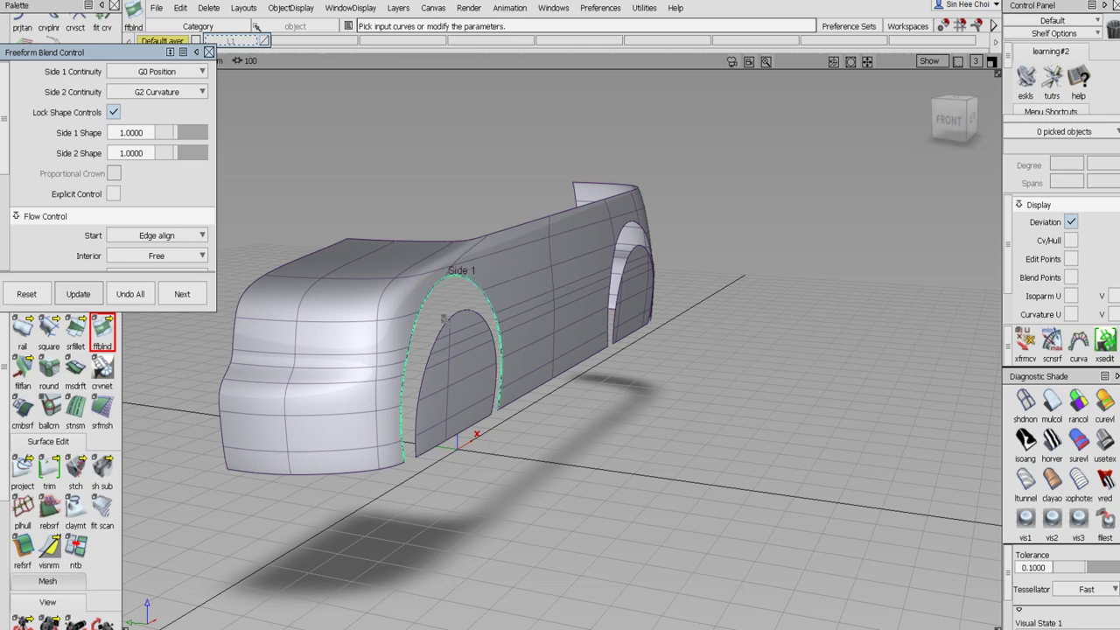
{"action": "left_click", "coordinate": [444, 325]}
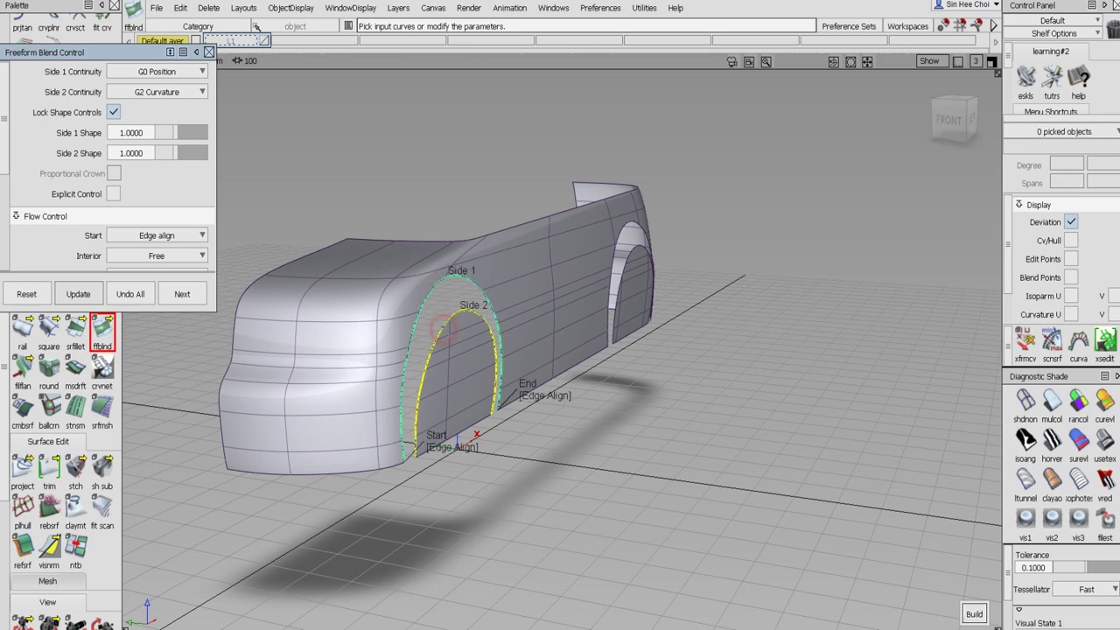
{"action": "left_click", "coordinate": [974, 613]}
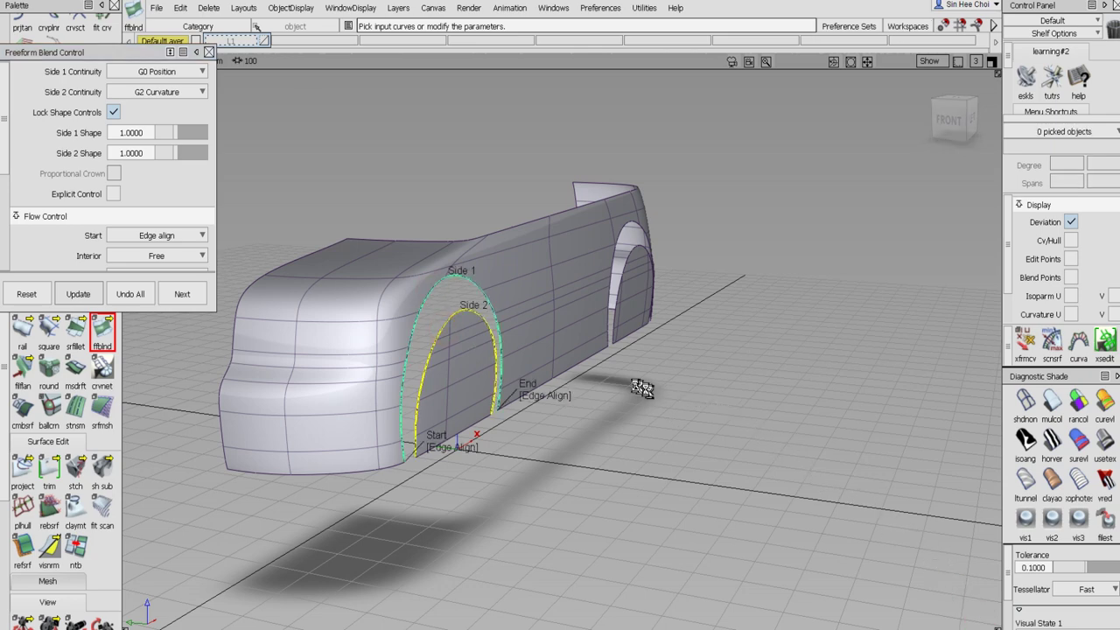
{"action": "left_click", "coordinate": [578, 370]}
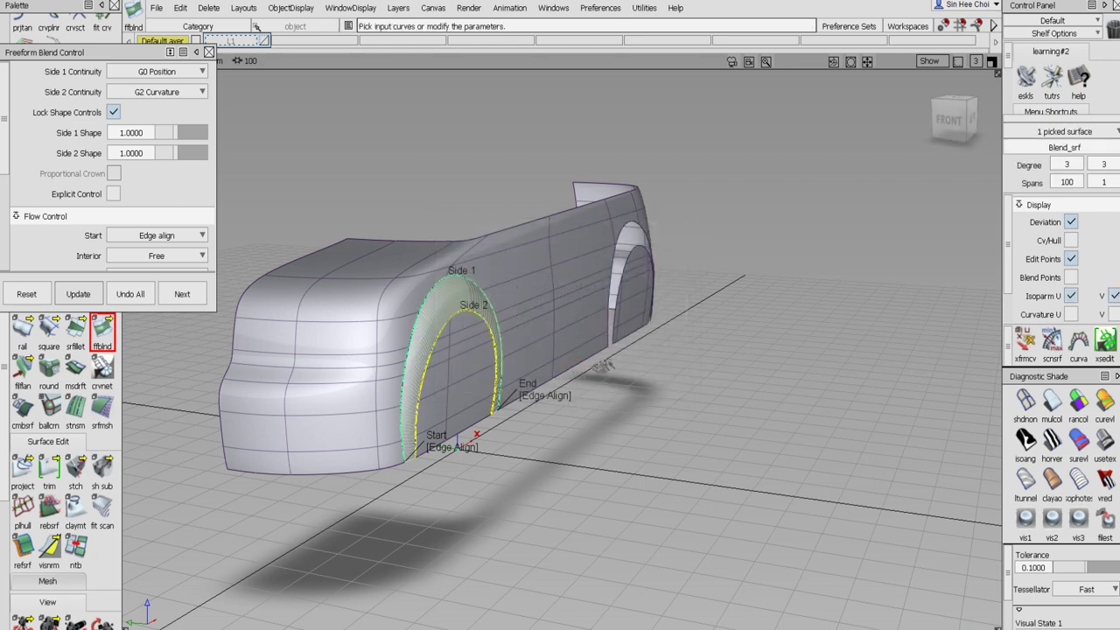
{"action": "left_click", "coordinate": [1072, 296]}
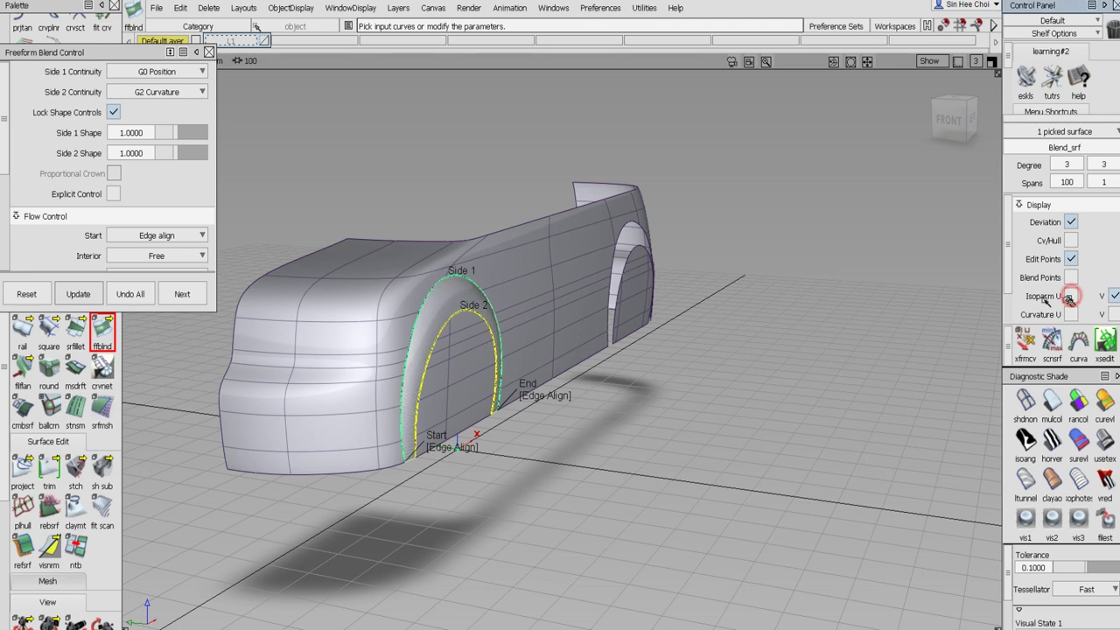
{"action": "left_click", "coordinate": [192, 296]}
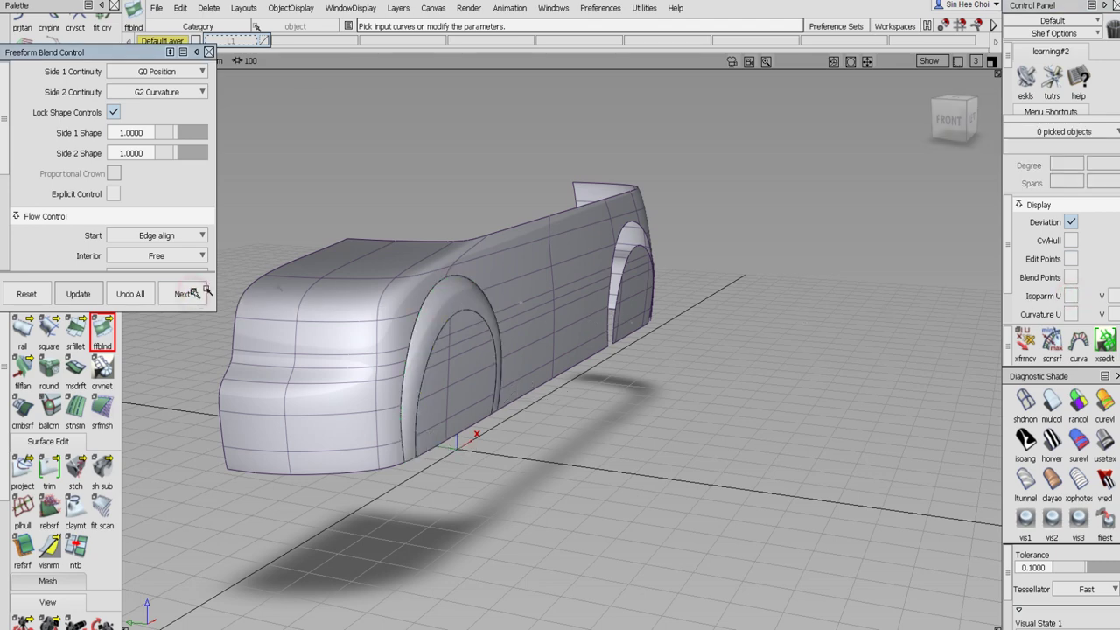
Blend the rear wheel opening's edge to its inner panel with G0 Position and G2 Curvature, accept it and close the blend options
{"action": "left_click_drag", "start_coordinate": [936, 451], "coordinate": [843, 469], "text": "alt+shift"}
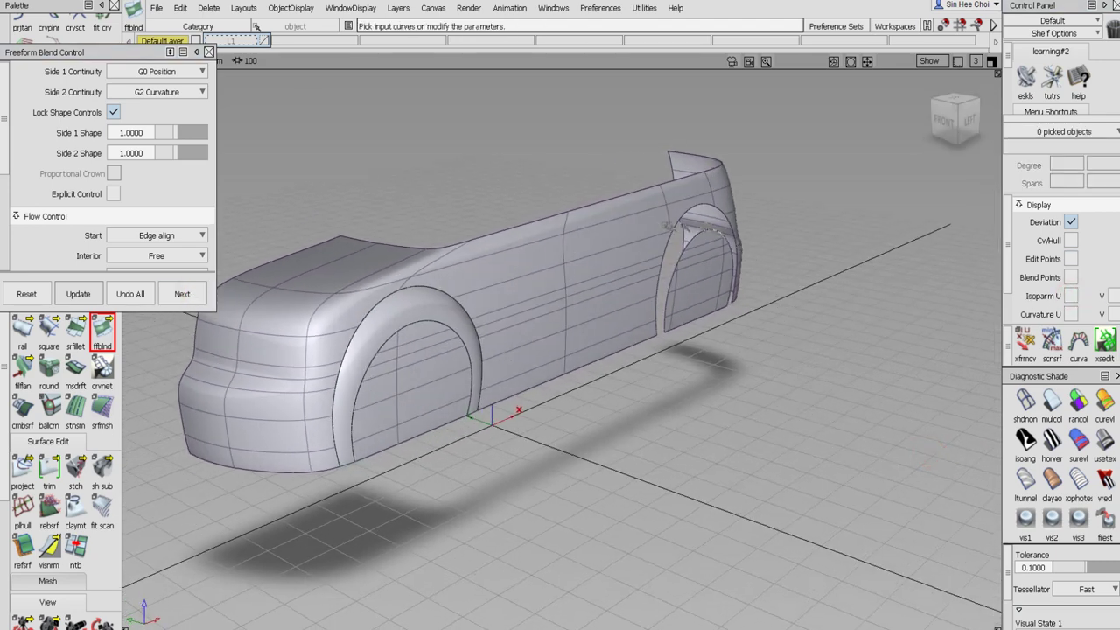
{"action": "left_click", "coordinate": [663, 252]}
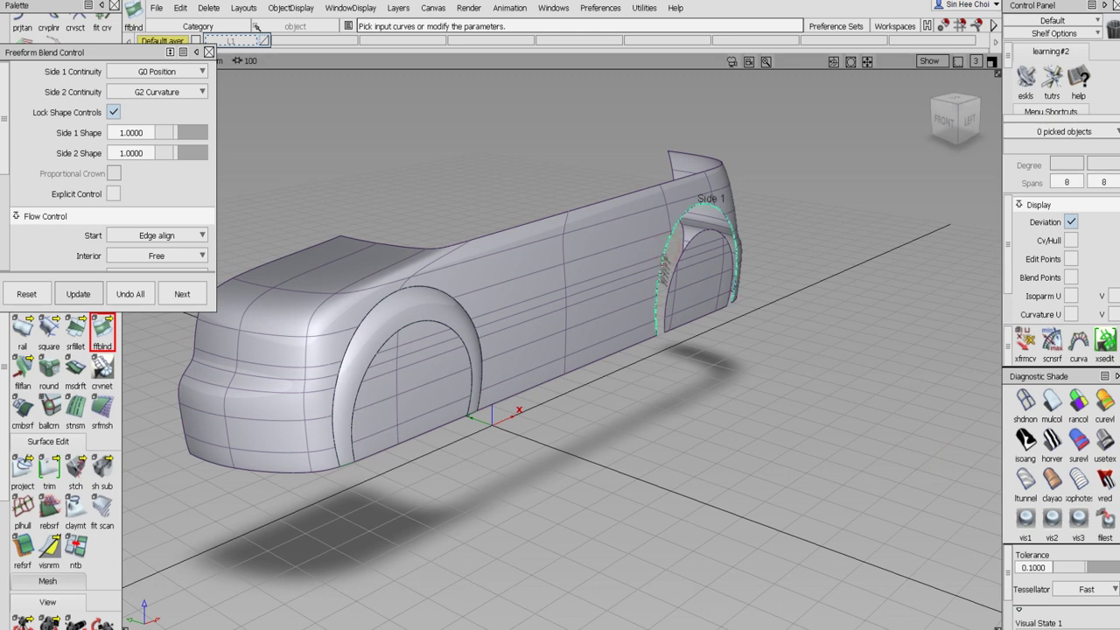
{"action": "left_click", "coordinate": [665, 301]}
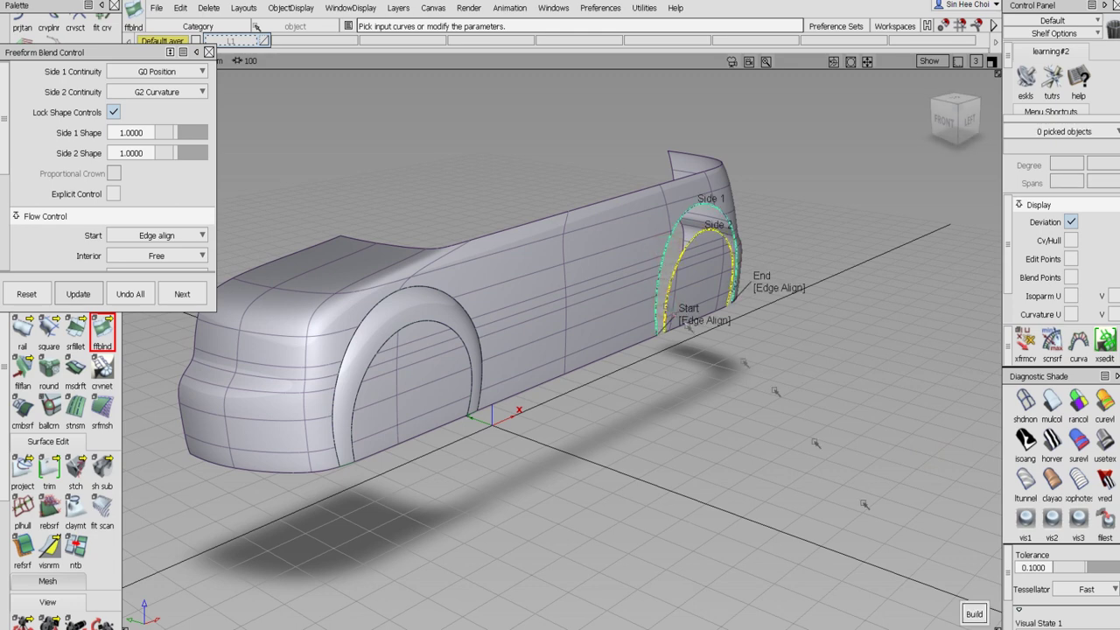
{"action": "left_click", "coordinate": [971, 611]}
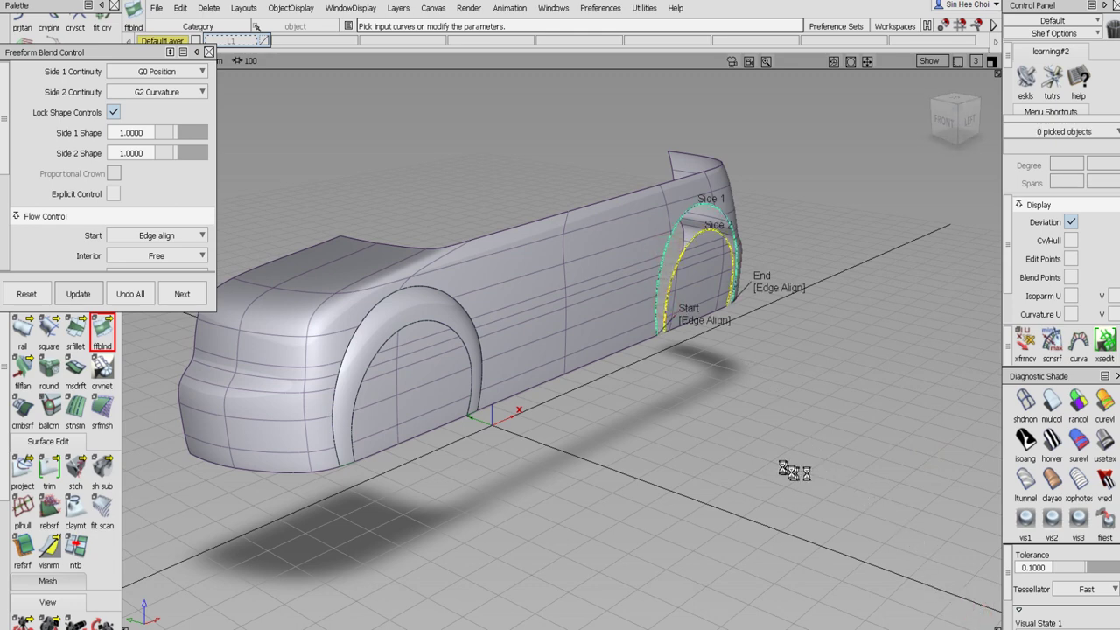
{"action": "left_click", "coordinate": [551, 366]}
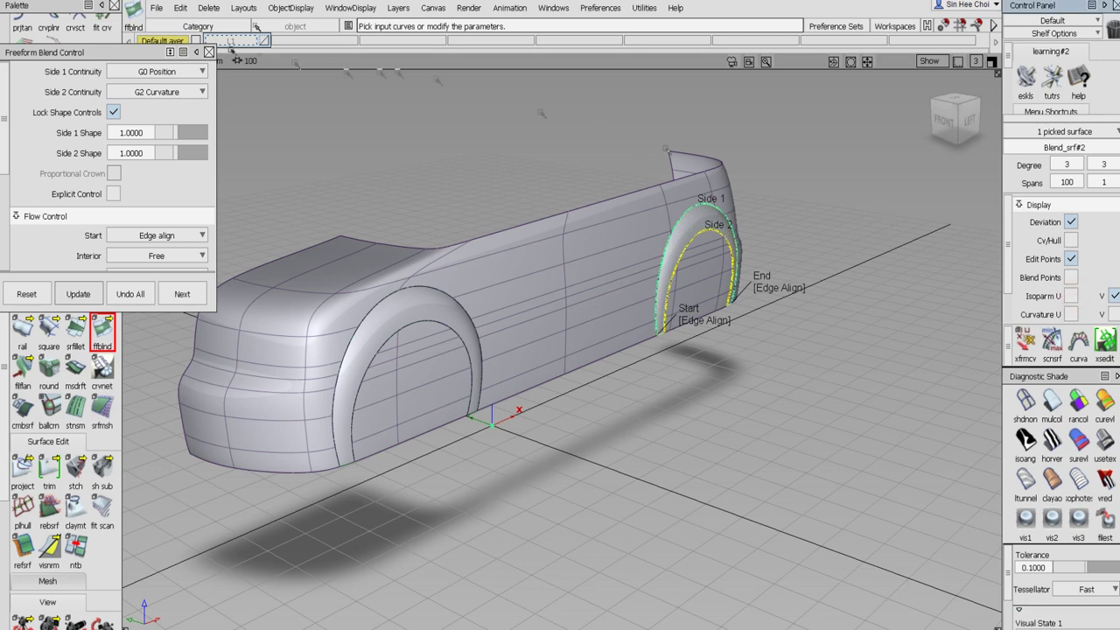
{"action": "left_click", "coordinate": [188, 294]}
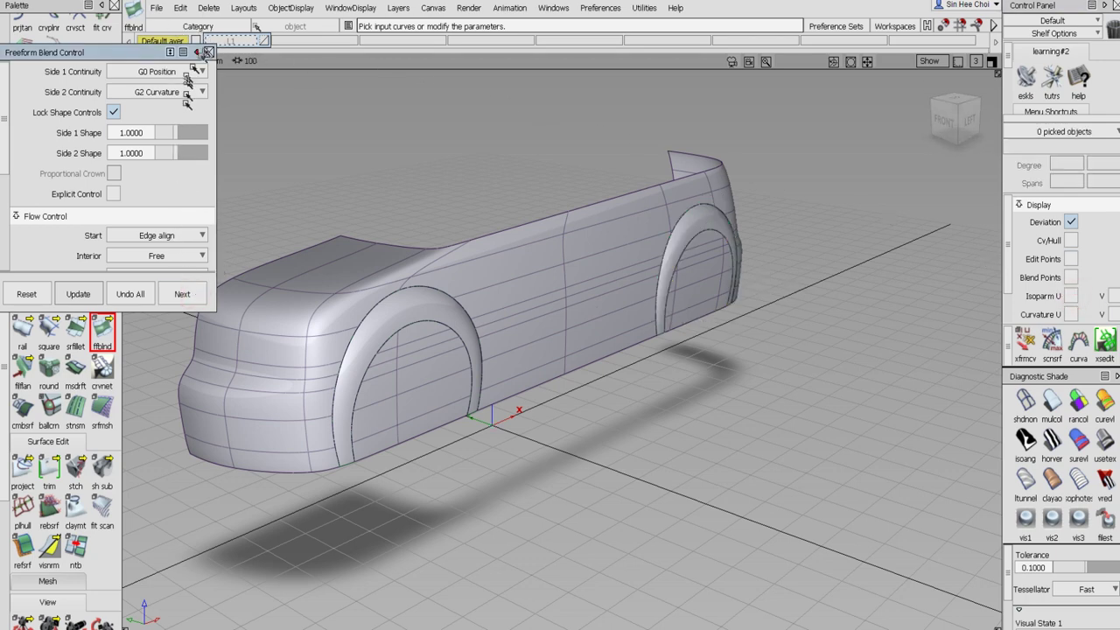
{"action": "left_click", "coordinate": [208, 52]}
{"action": "scroll", "coordinate": [6, 56], "scroll_direction": "up", "scroll_amount": 5}
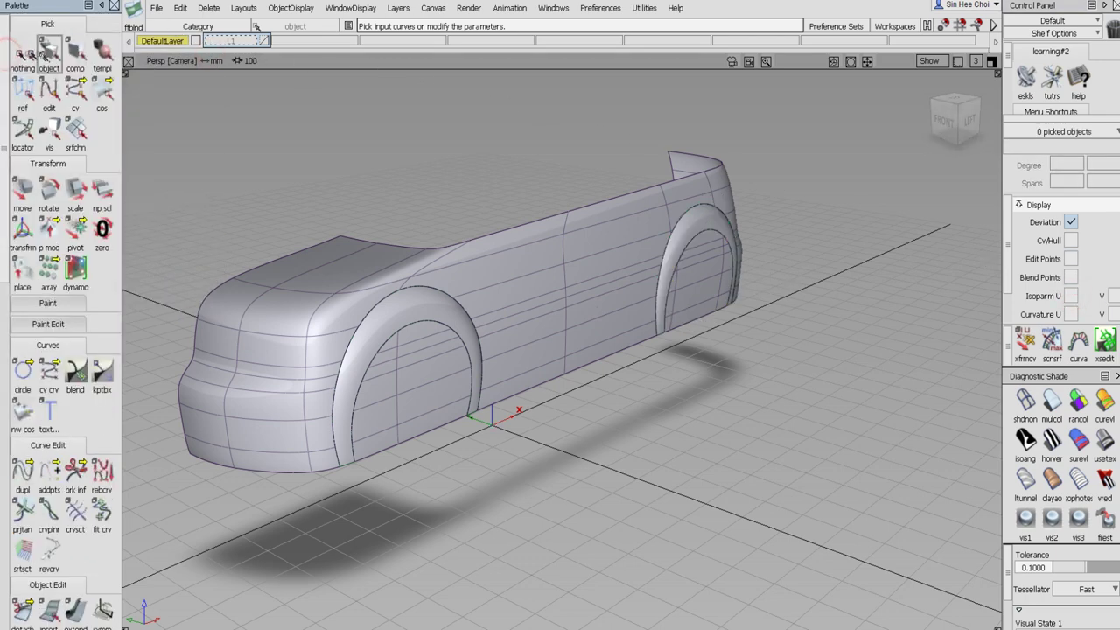
Delete the inner panels of the front and rear wheel openings
{"action": "left_click", "coordinate": [49, 55]}
{"action": "left_click", "coordinate": [377, 389]}
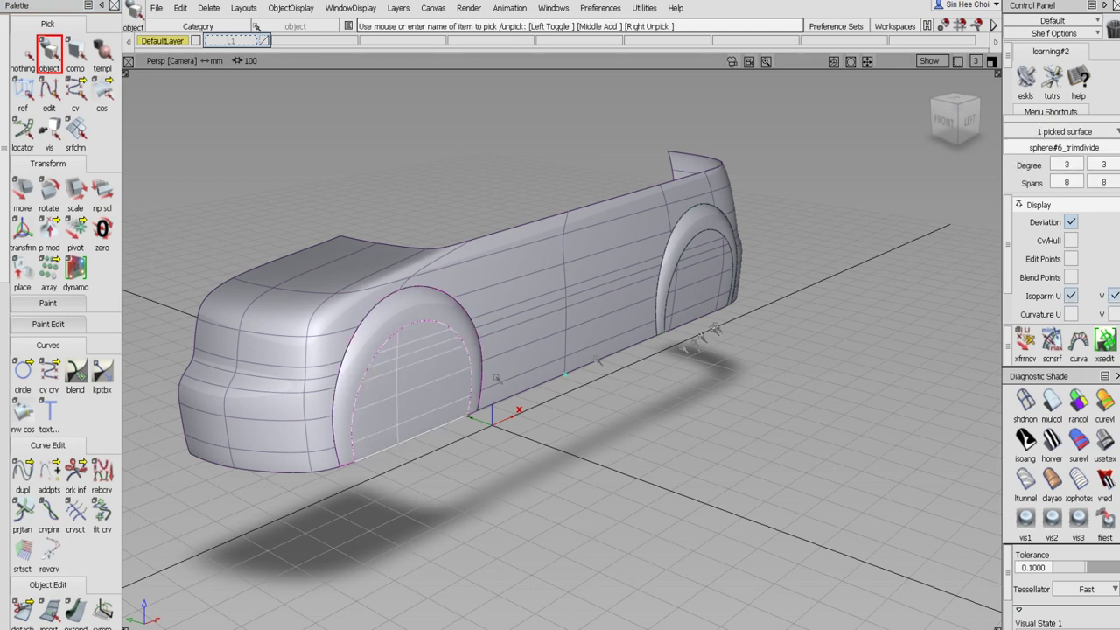
{"action": "left_click", "coordinate": [689, 299]}
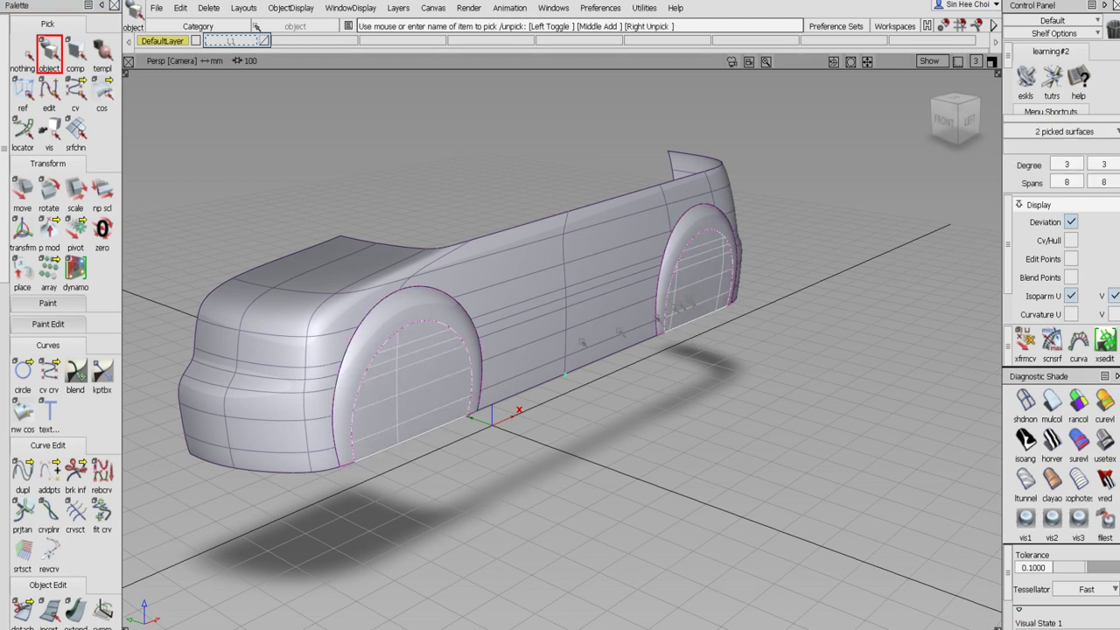
{"action": "key", "text": "Delete"}
{"action": "left_click", "coordinate": [507, 366]}
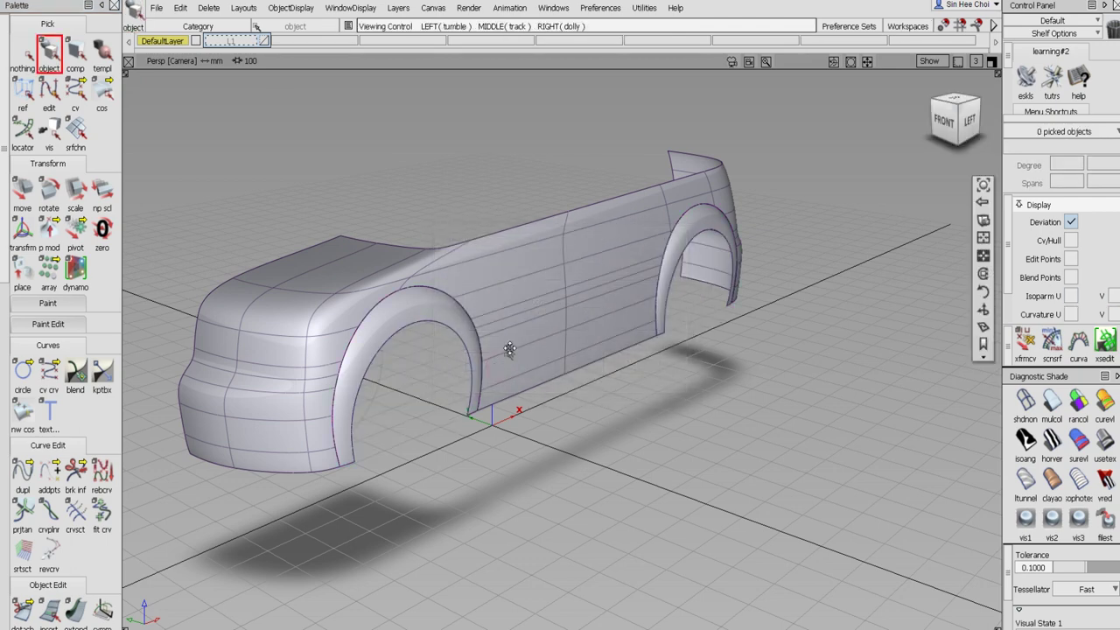
{"action": "left_click_drag", "start_coordinate": [513, 350], "coordinate": [551, 431], "text": "alt+shift"}
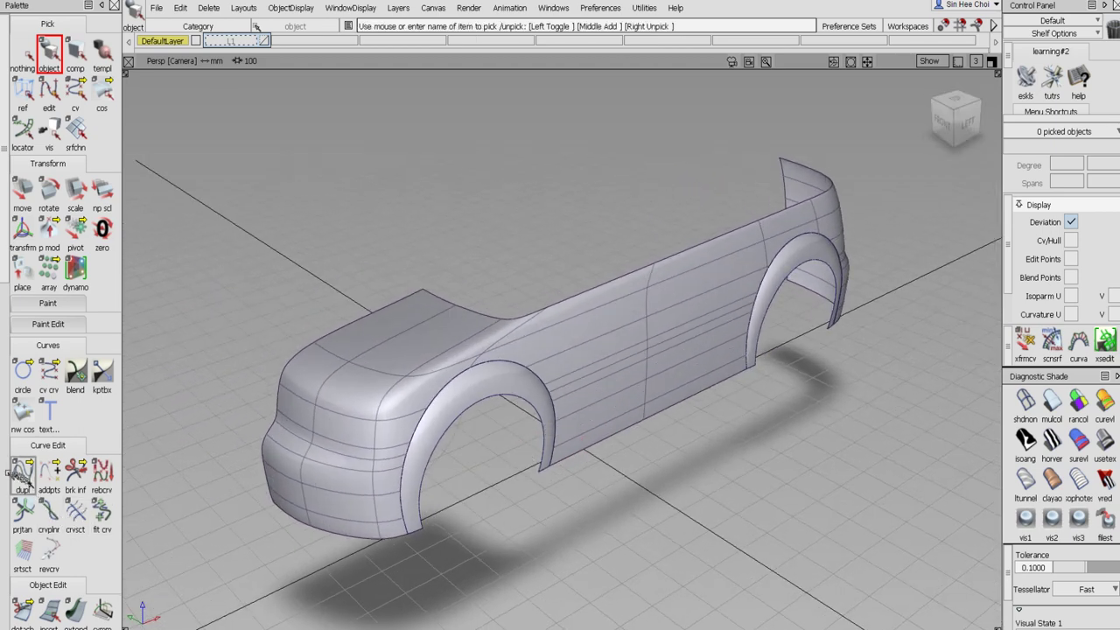
Set up a Tubular Offset with Surface None, radius 7 and Auto Update on, and turn off the model's shading
{"action": "scroll", "coordinate": [17, 473], "scroll_direction": "down", "scroll_amount": 5}
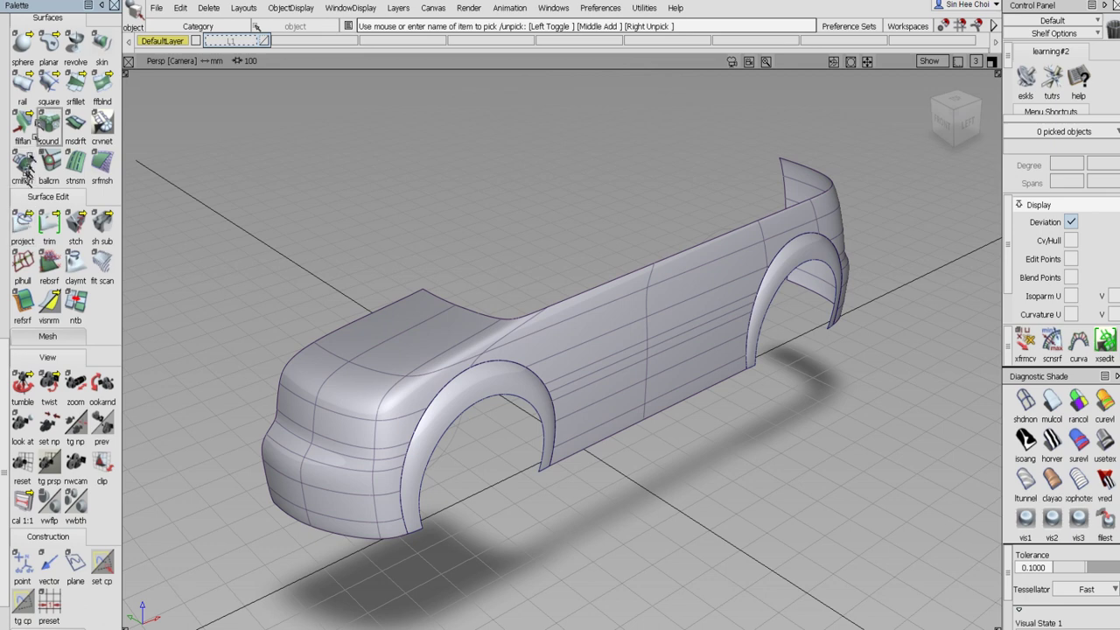
{"action": "left_click_drag", "start_coordinate": [22, 123], "coordinate": [99, 126]}
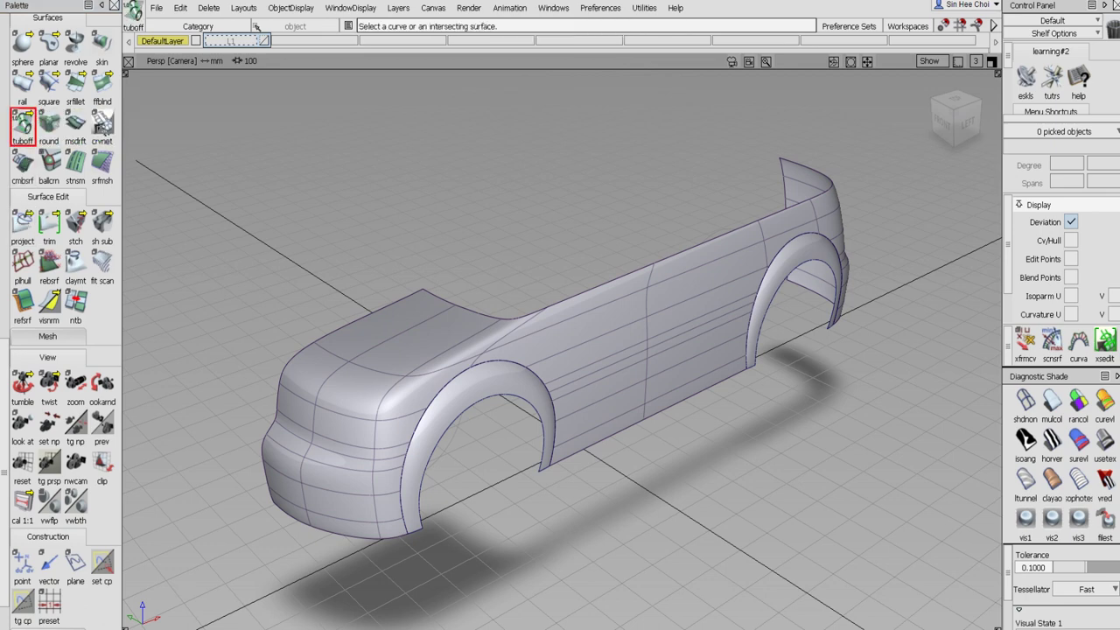
{"action": "left_click", "coordinate": [190, 77]}
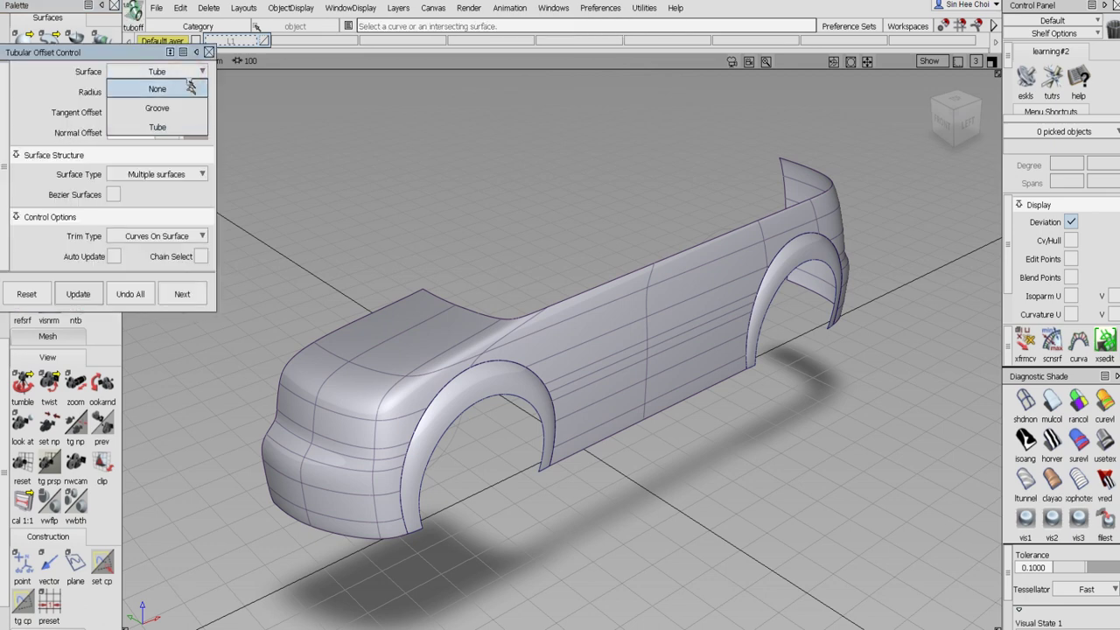
{"action": "left_click", "coordinate": [170, 85]}
{"action": "left_click_drag", "start_coordinate": [161, 93], "coordinate": [163, 94]}
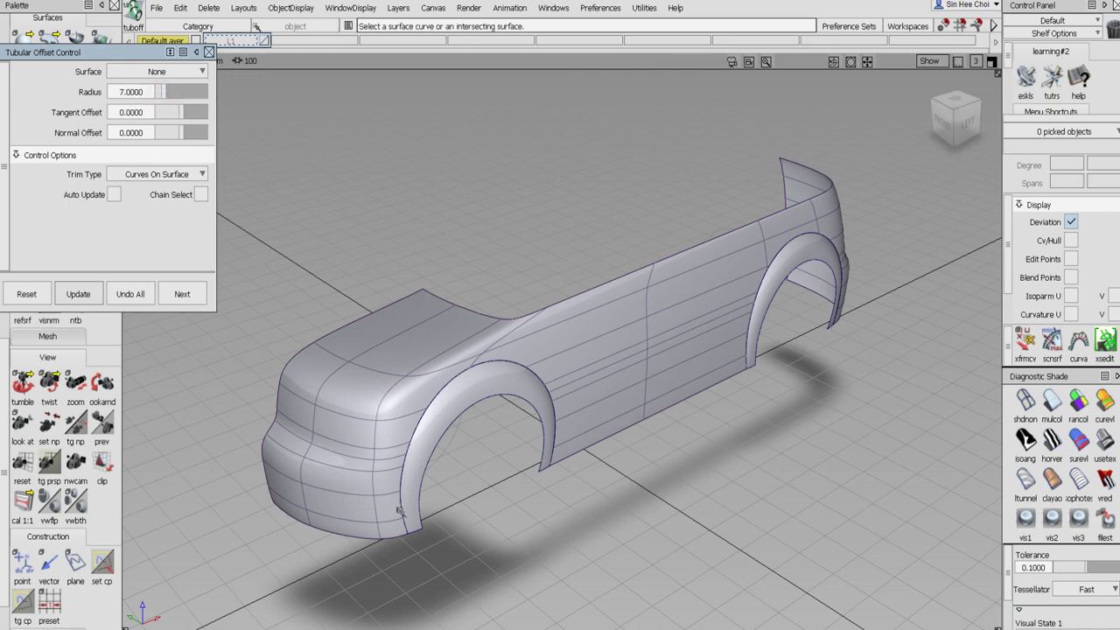
{"action": "left_click", "coordinate": [114, 194]}
{"action": "left_click", "coordinate": [1024, 400]}
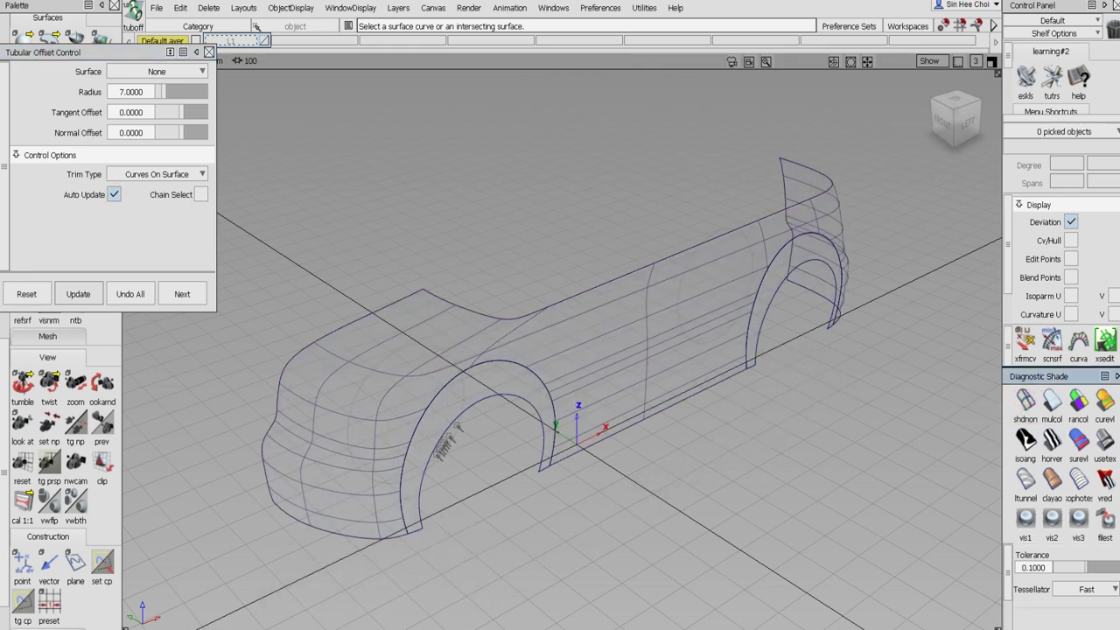
Offset the front arch blend surface's outer edge onto the blend and raise the radius to 15
{"action": "left_click", "coordinate": [403, 508]}
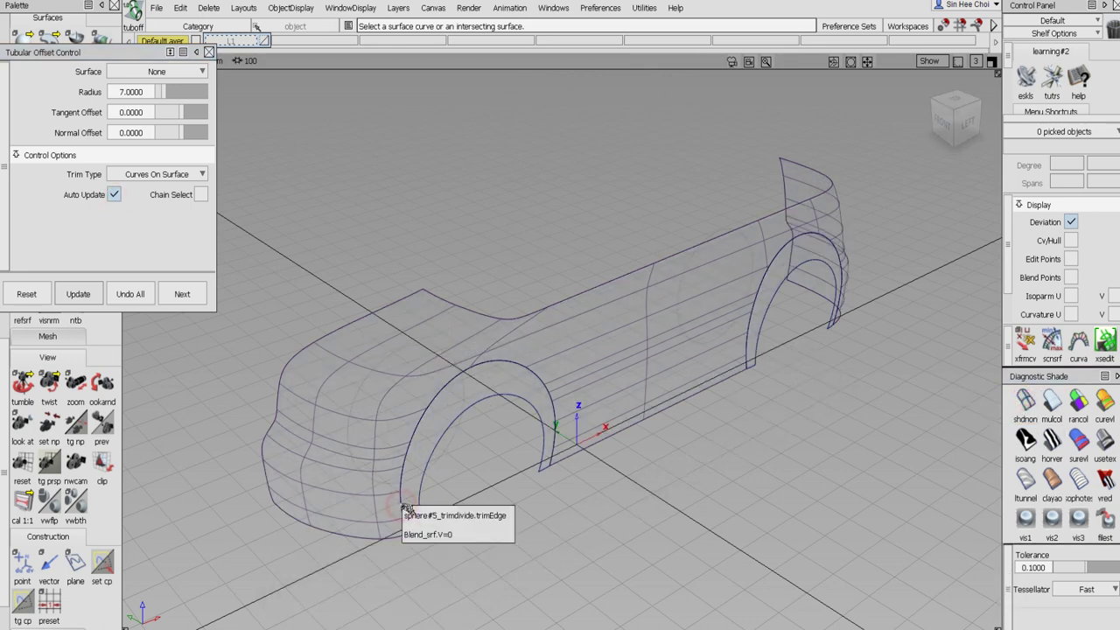
{"action": "left_click", "coordinate": [419, 532]}
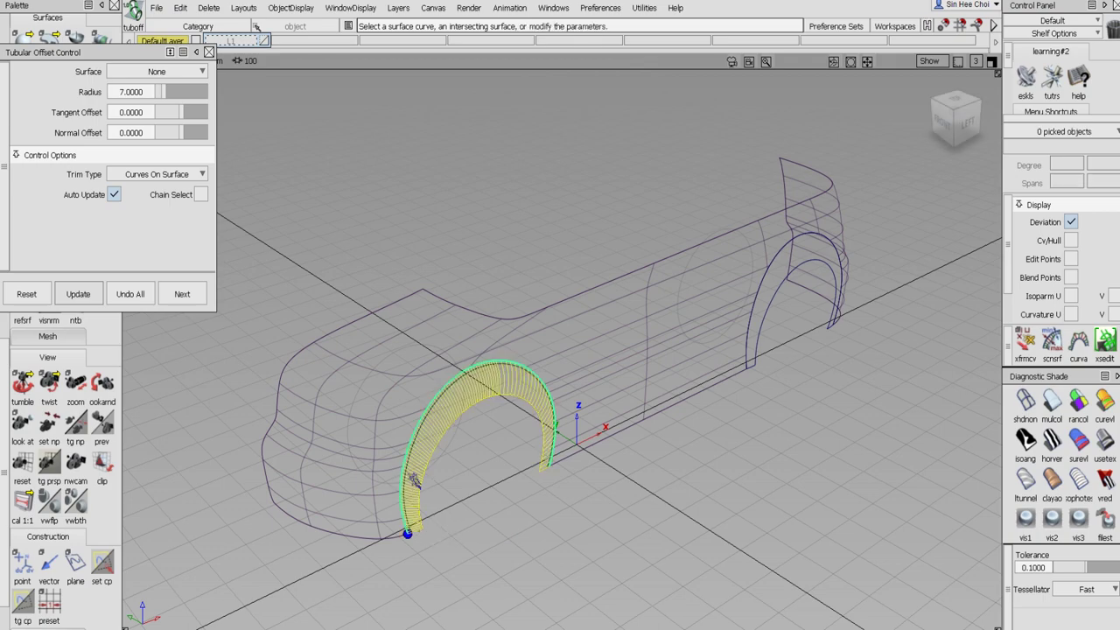
{"action": "scroll", "coordinate": [413, 480], "scroll_direction": "down", "scroll_amount": 5}
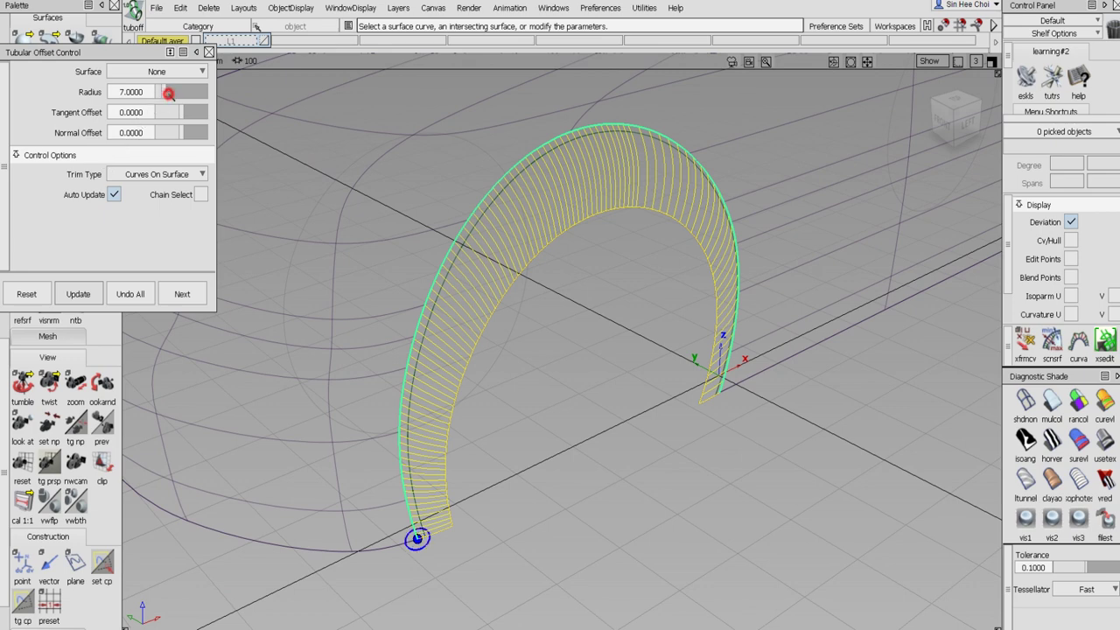
{"action": "left_click_drag", "start_coordinate": [168, 94], "coordinate": [170, 93]}
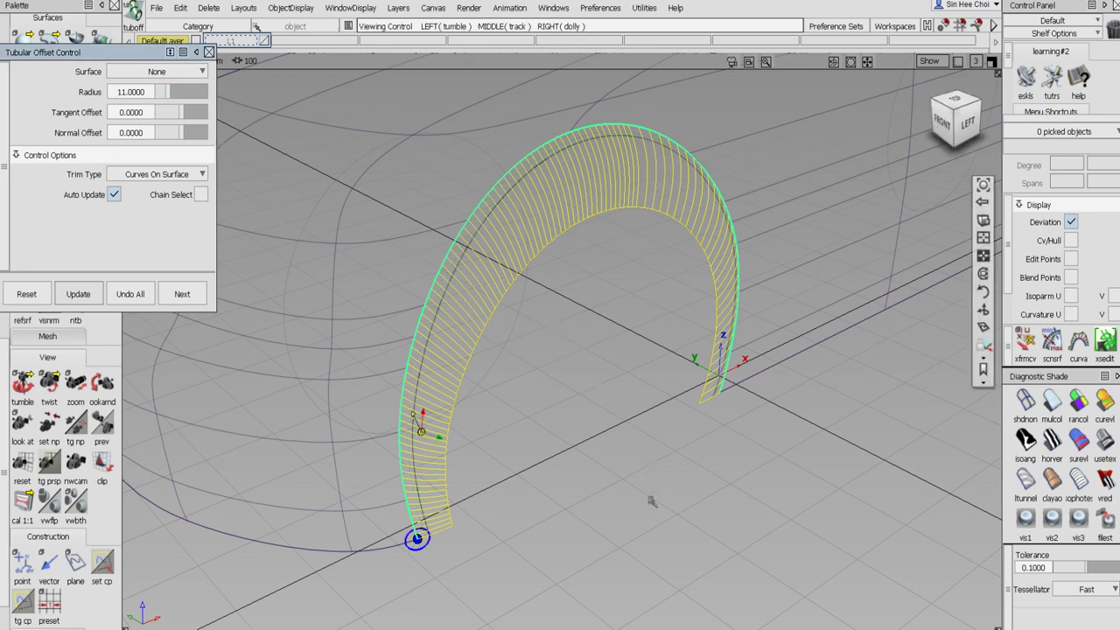
{"action": "left_click_drag", "start_coordinate": [650, 499], "coordinate": [670, 473], "text": "alt+shift"}
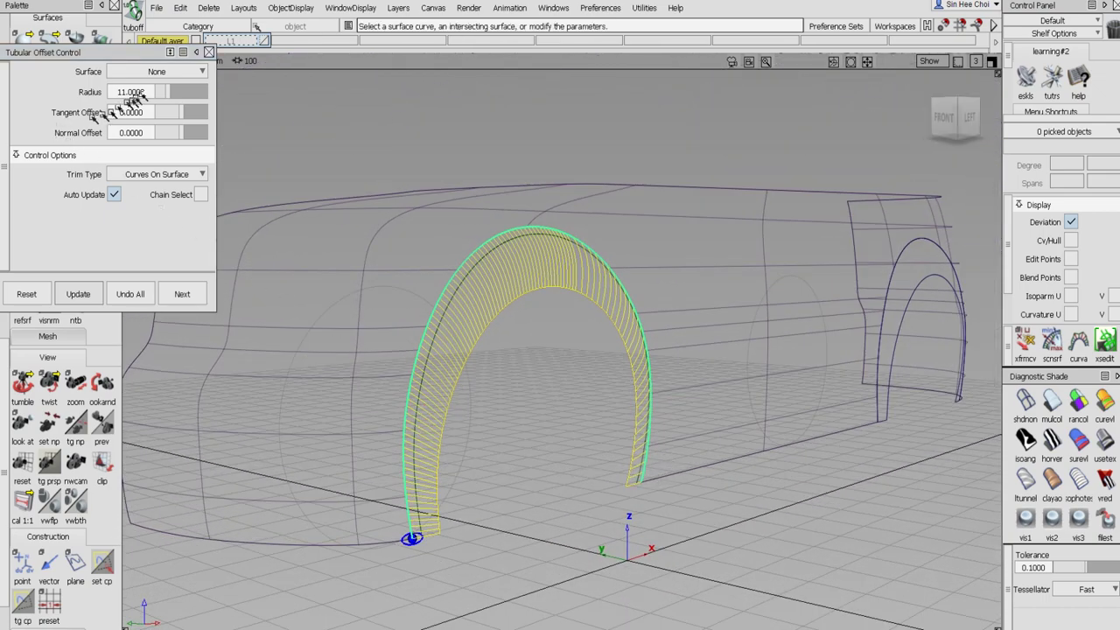
{"action": "left_click", "coordinate": [173, 92]}
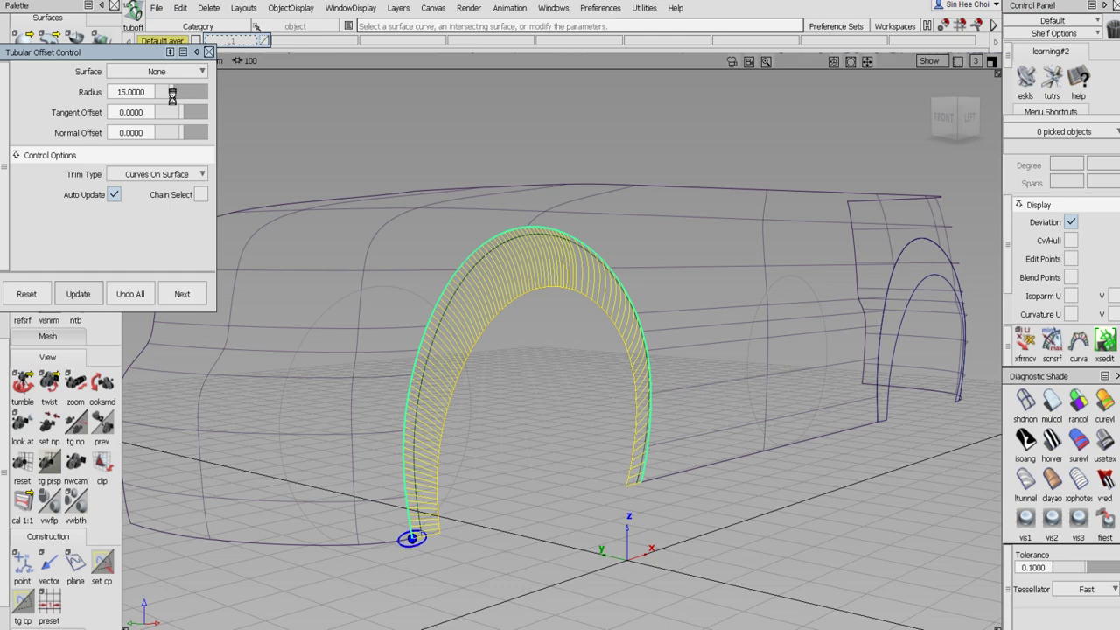
Set the front arch blend's tubular offset radius to 26 and accept the curve
{"action": "left_click_drag", "start_coordinate": [697, 541], "coordinate": [673, 601], "text": "alt+shift"}
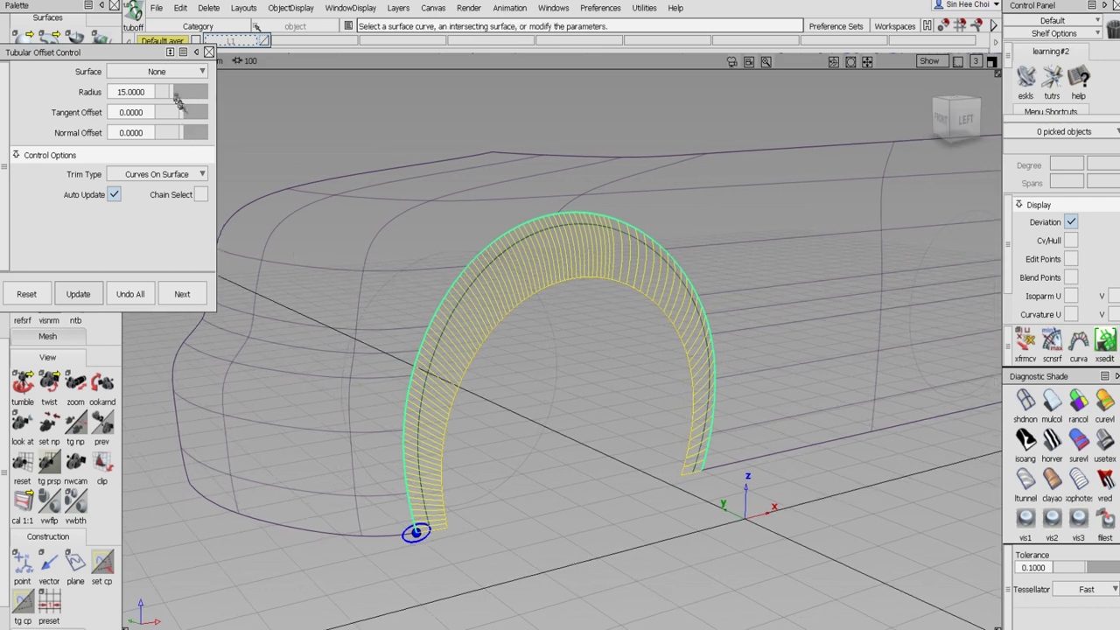
{"action": "left_click_drag", "start_coordinate": [176, 93], "coordinate": [174, 92]}
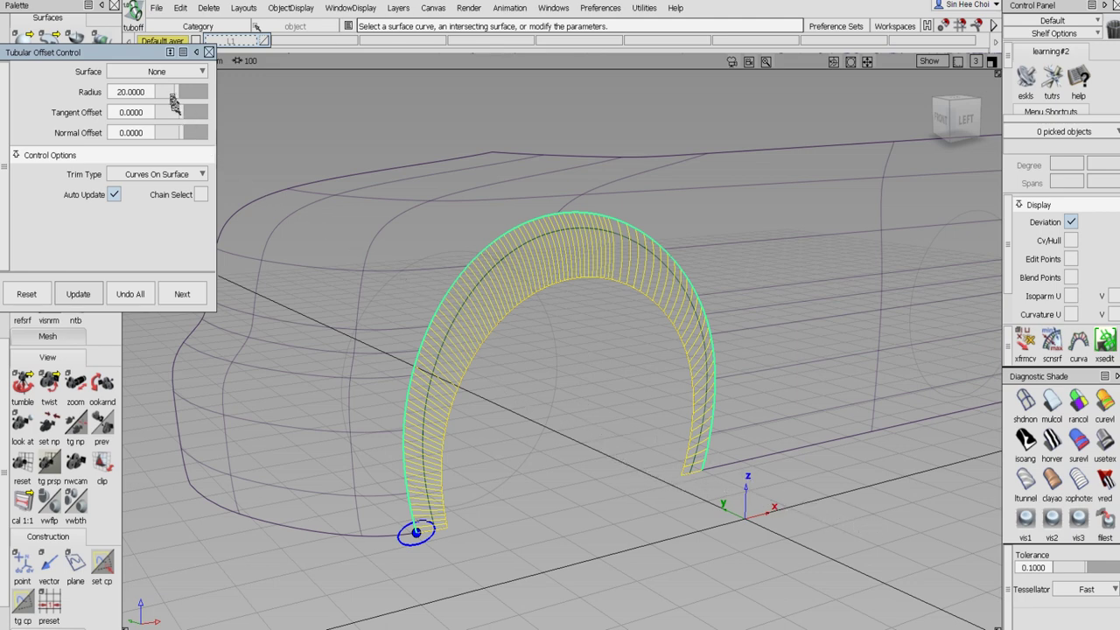
{"action": "left_click_drag", "start_coordinate": [177, 92], "coordinate": [185, 92]}
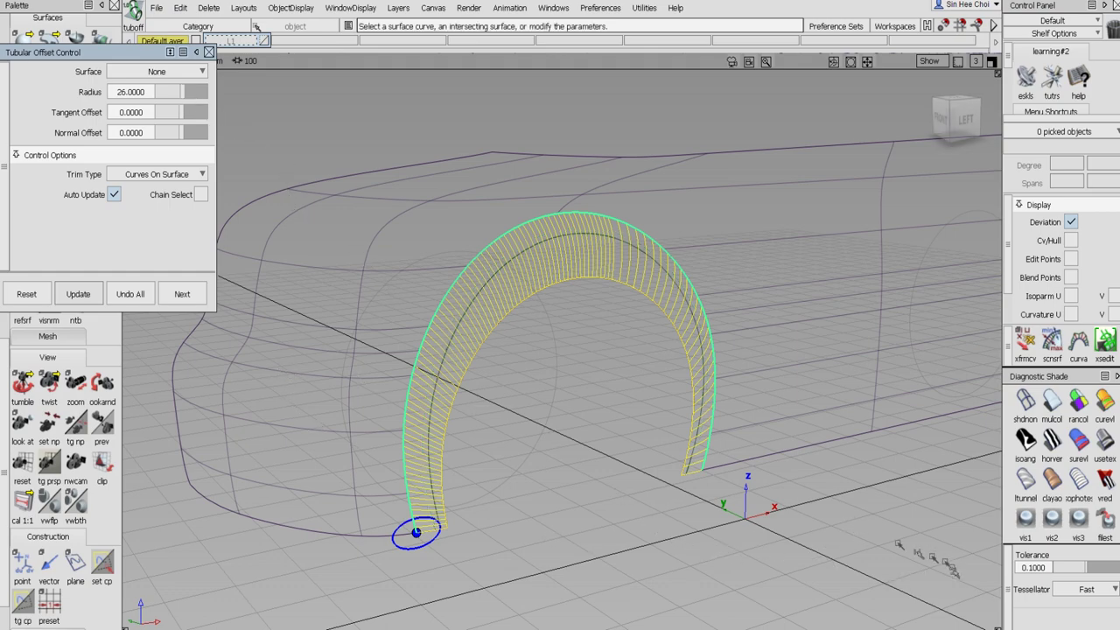
{"action": "left_click_drag", "start_coordinate": [952, 570], "coordinate": [861, 534], "text": "alt+shift"}
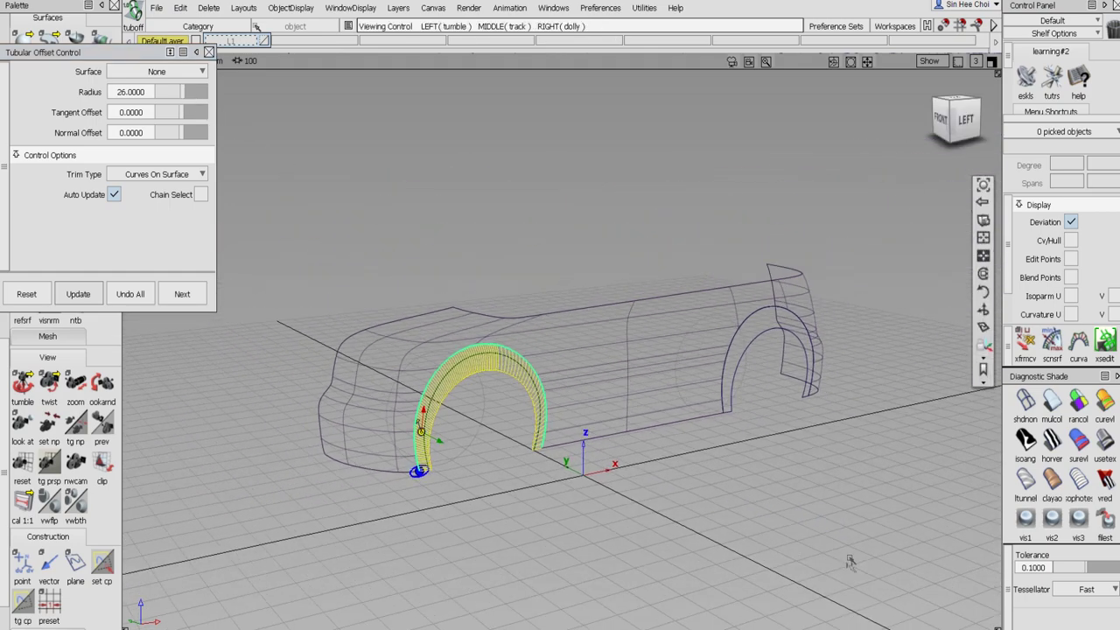
{"action": "left_click", "coordinate": [182, 296]}
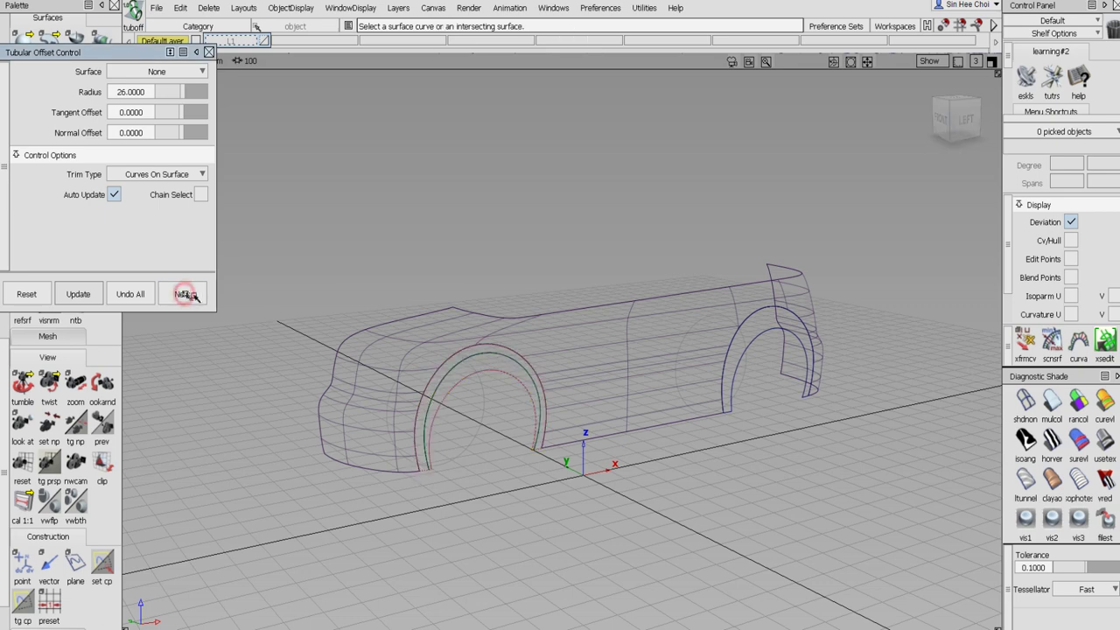
Create the radius 26 tubular offset curve on the rear arch blend surface from its outer edge and accept it
{"action": "left_click", "coordinate": [723, 391]}
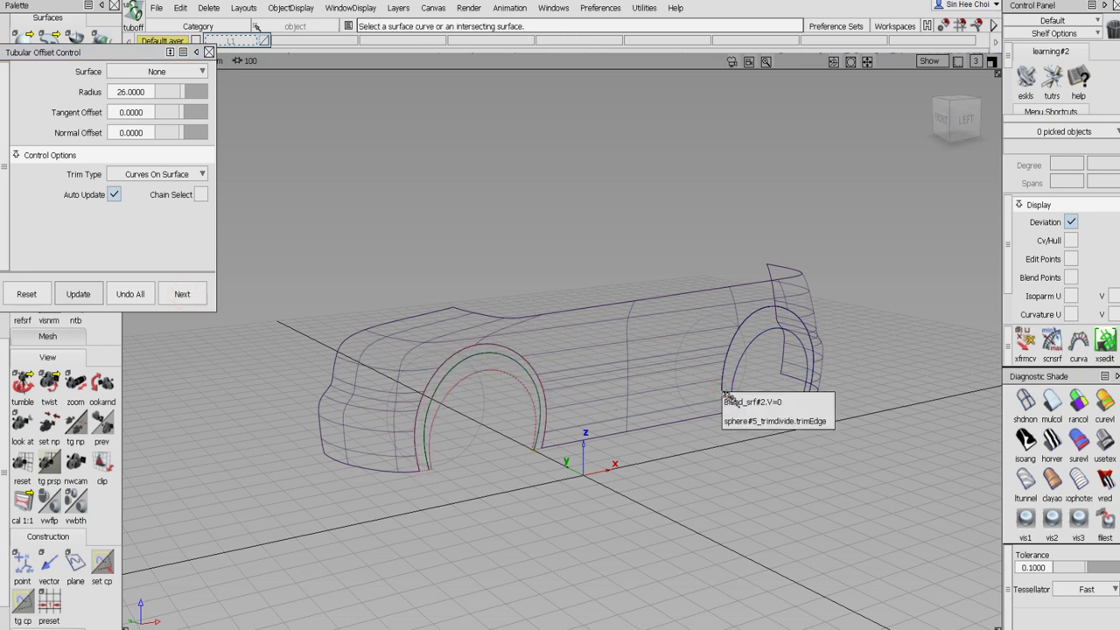
{"action": "left_click", "coordinate": [735, 419]}
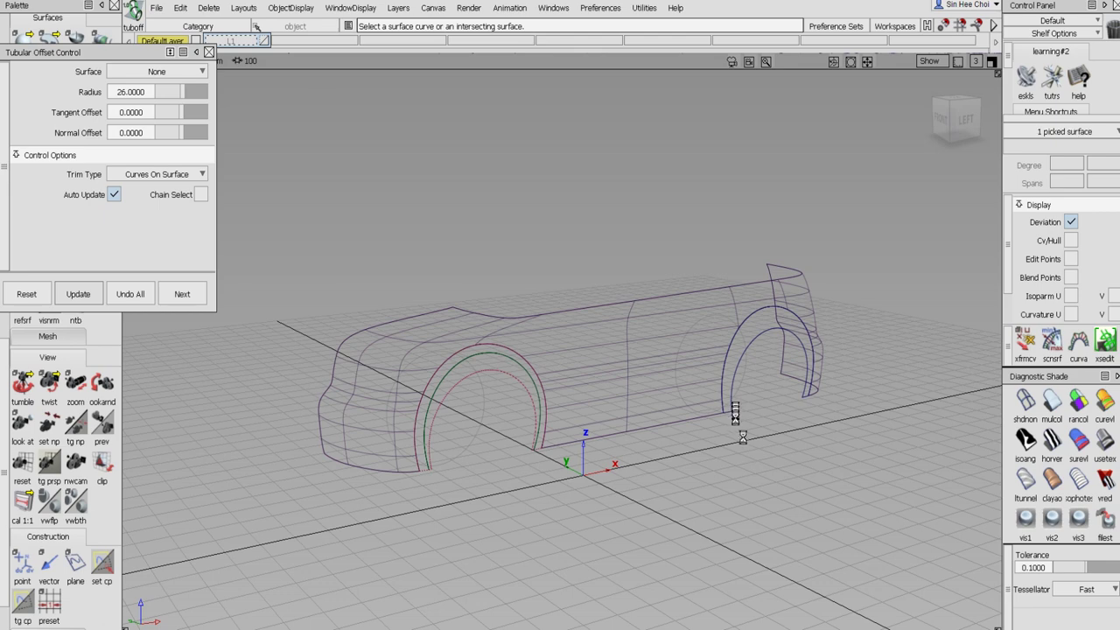
{"action": "left_click", "coordinate": [178, 294]}
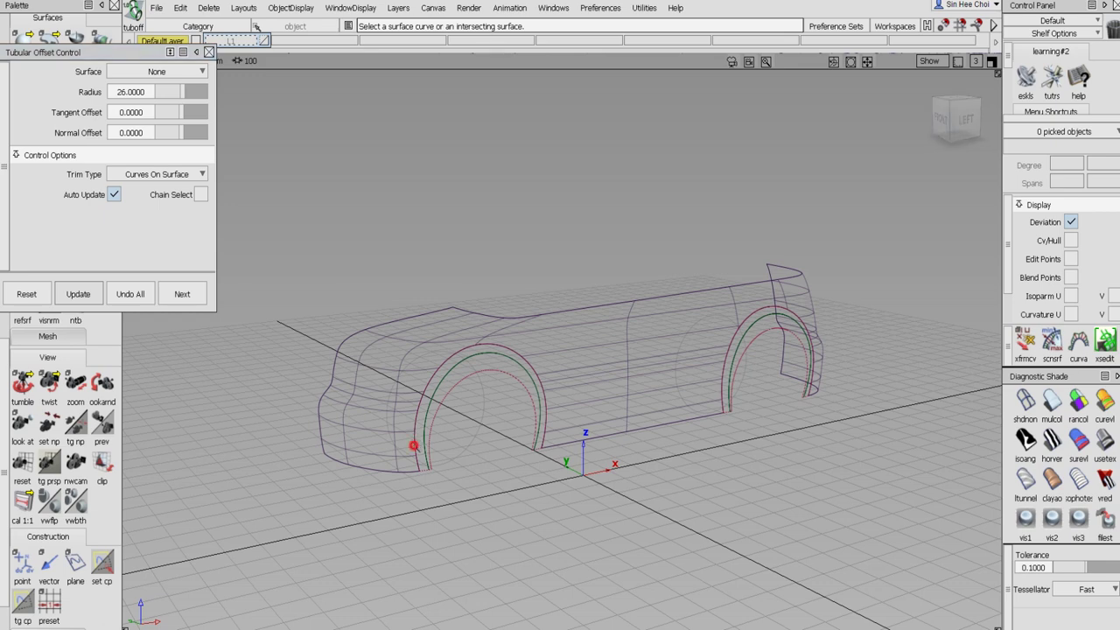
Create a radius 26 tubular offset curve on the body surface from the front wheel opening's trim edge and accept it
{"action": "left_click", "coordinate": [418, 449]}
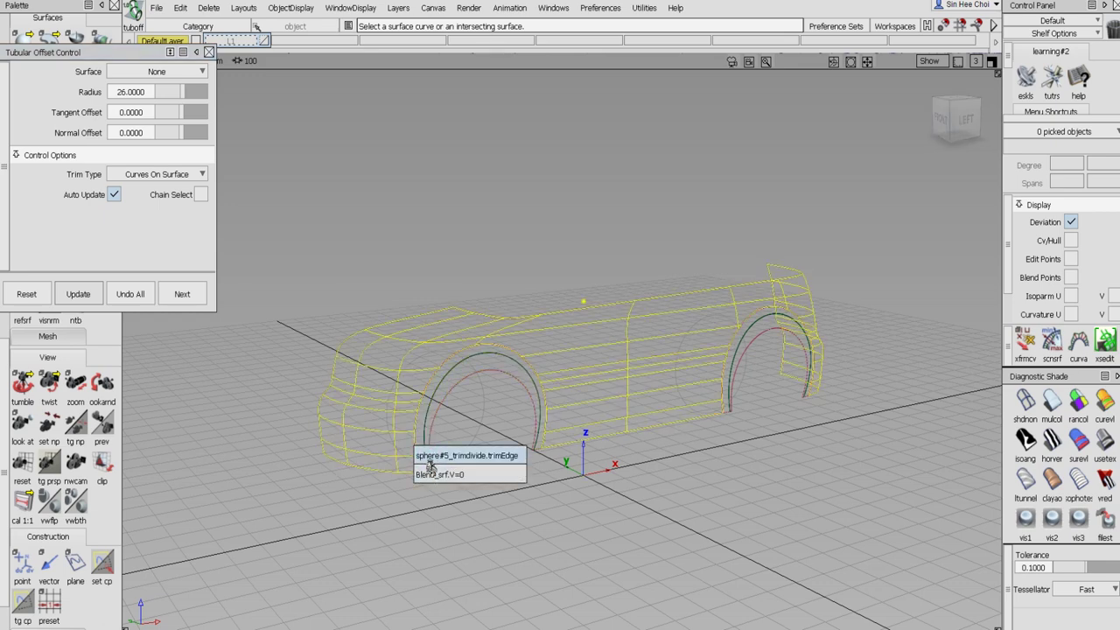
{"action": "left_click", "coordinate": [426, 457]}
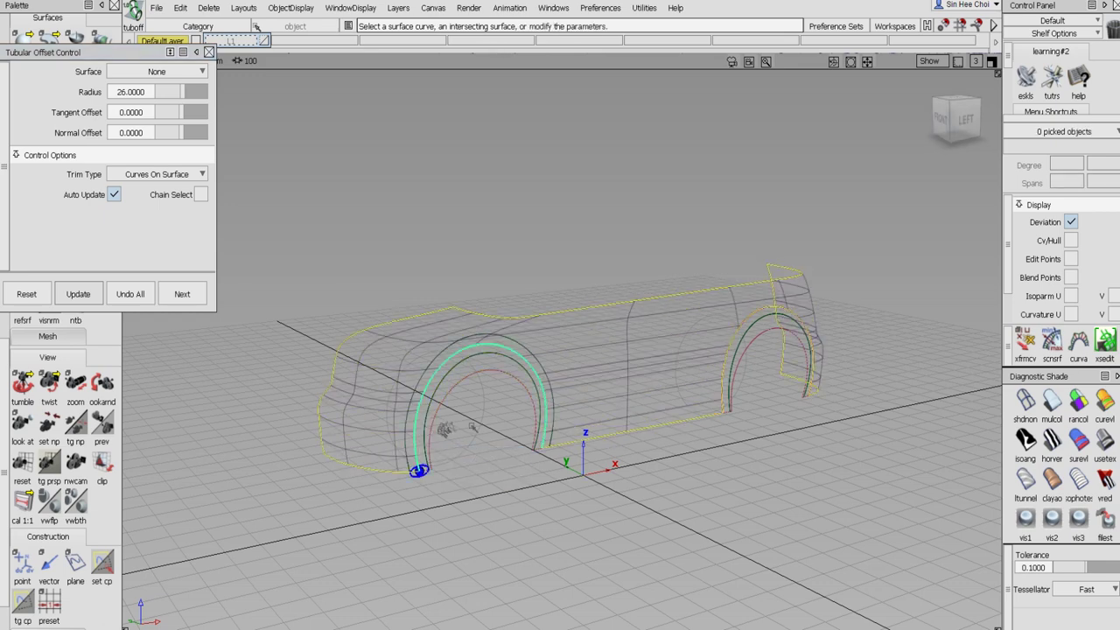
{"action": "left_click_drag", "start_coordinate": [465, 433], "coordinate": [516, 506], "text": "alt+shift"}
{"action": "right_click_drag", "start_coordinate": [517, 506], "coordinate": [558, 493], "text": "alt+shift"}
{"action": "left_click_drag", "start_coordinate": [558, 492], "coordinate": [297, 324], "text": "alt+shift"}
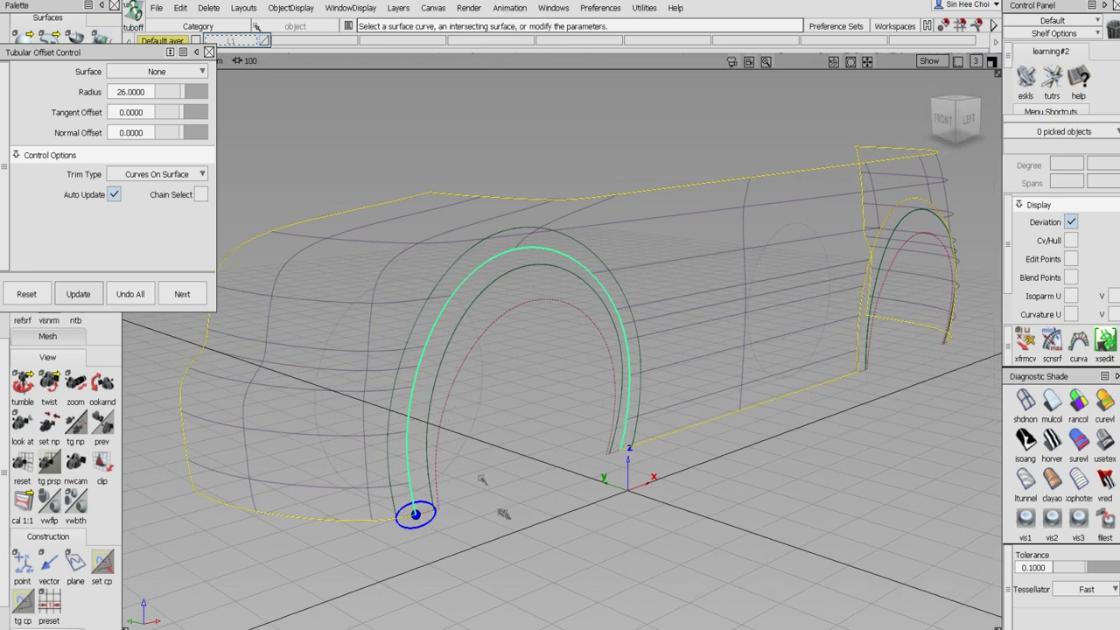
{"action": "left_click", "coordinate": [182, 295]}
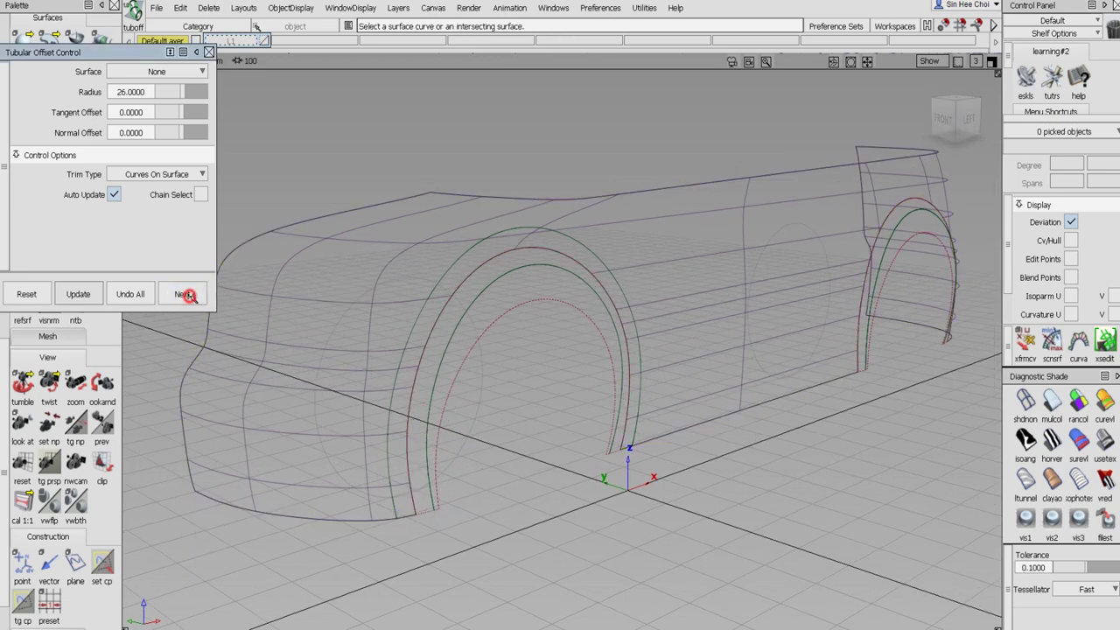
Create a radius 26 tubular offset curve on the body from the rear wheel opening's trim edge, accept it and close the options
{"action": "left_click", "coordinate": [860, 343]}
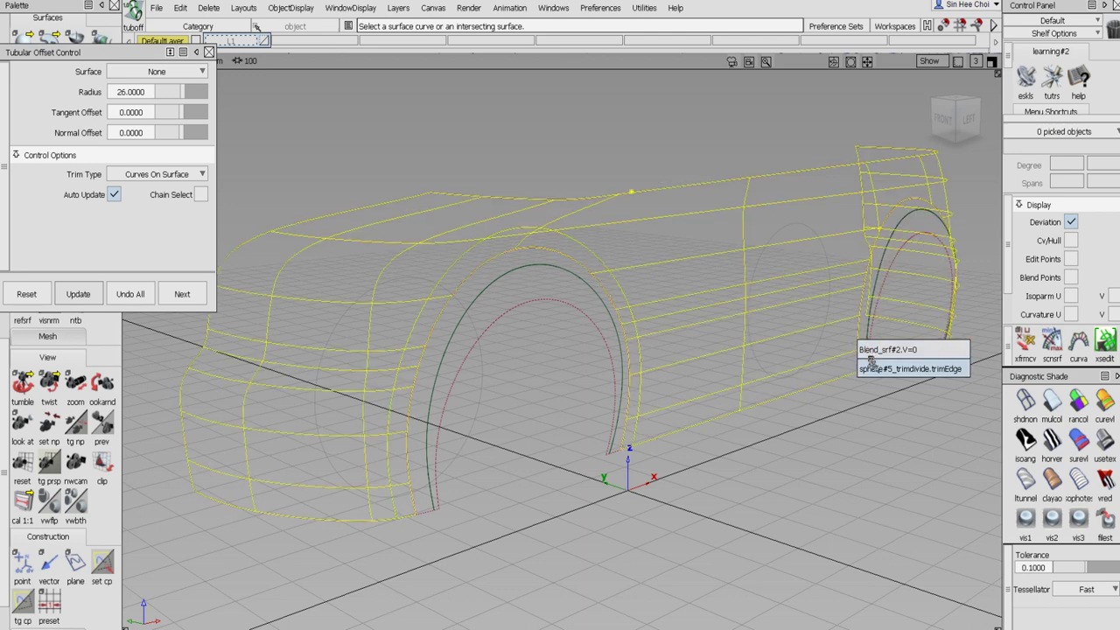
{"action": "left_click", "coordinate": [872, 368]}
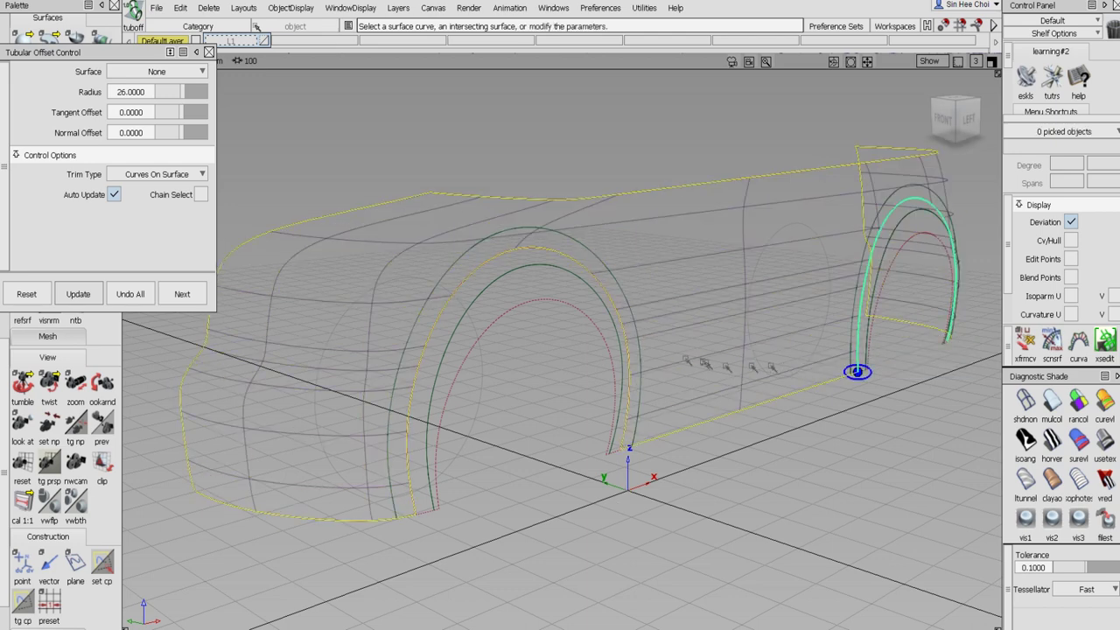
{"action": "left_click", "coordinate": [198, 295]}
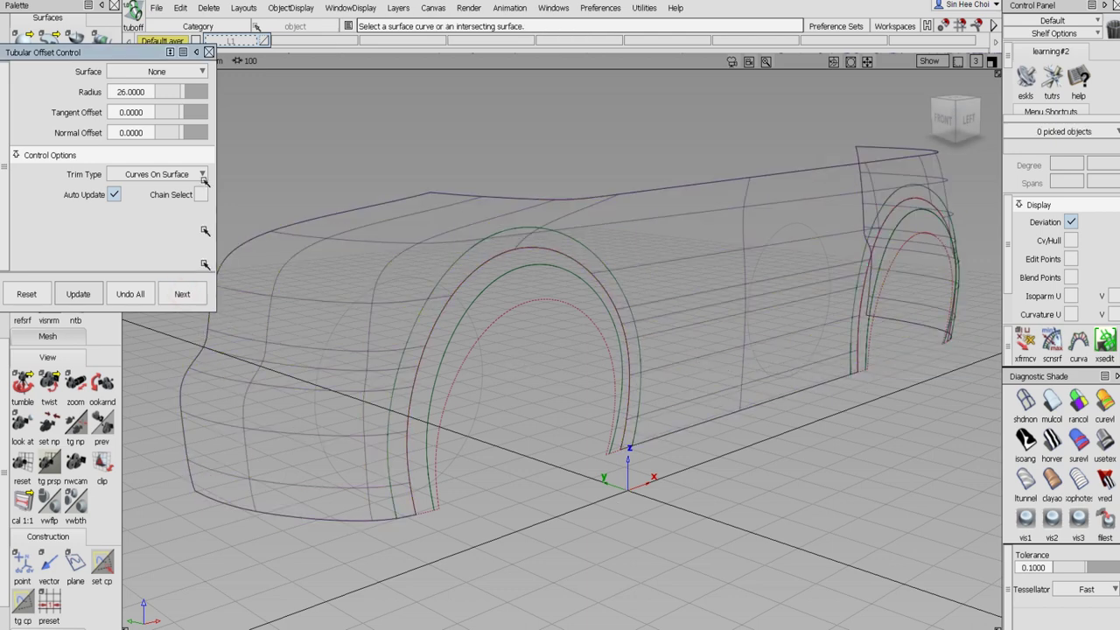
{"action": "left_click", "coordinate": [208, 52]}
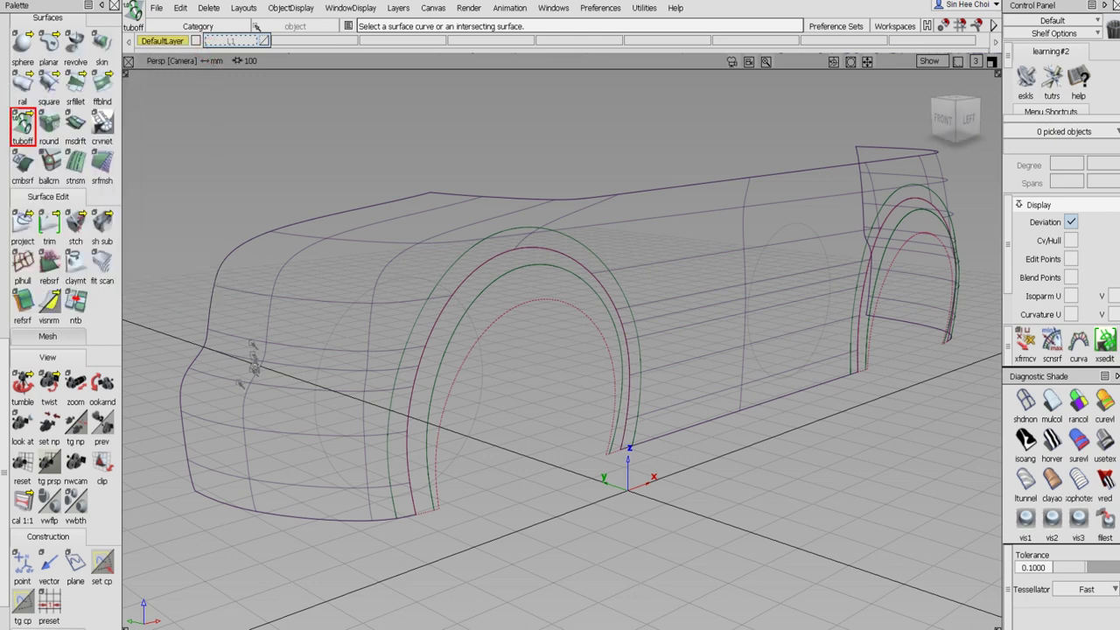
Trim the body surface along the front and rear arch offset curves, keeping the main body region
{"action": "left_click", "coordinate": [49, 219]}
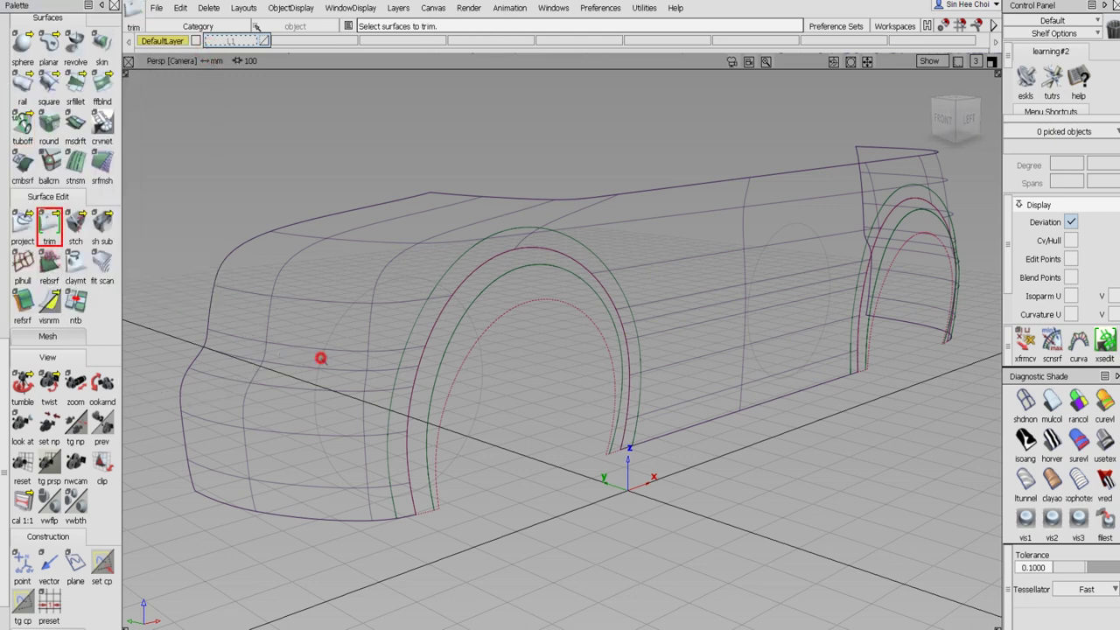
{"action": "left_click", "coordinate": [319, 358]}
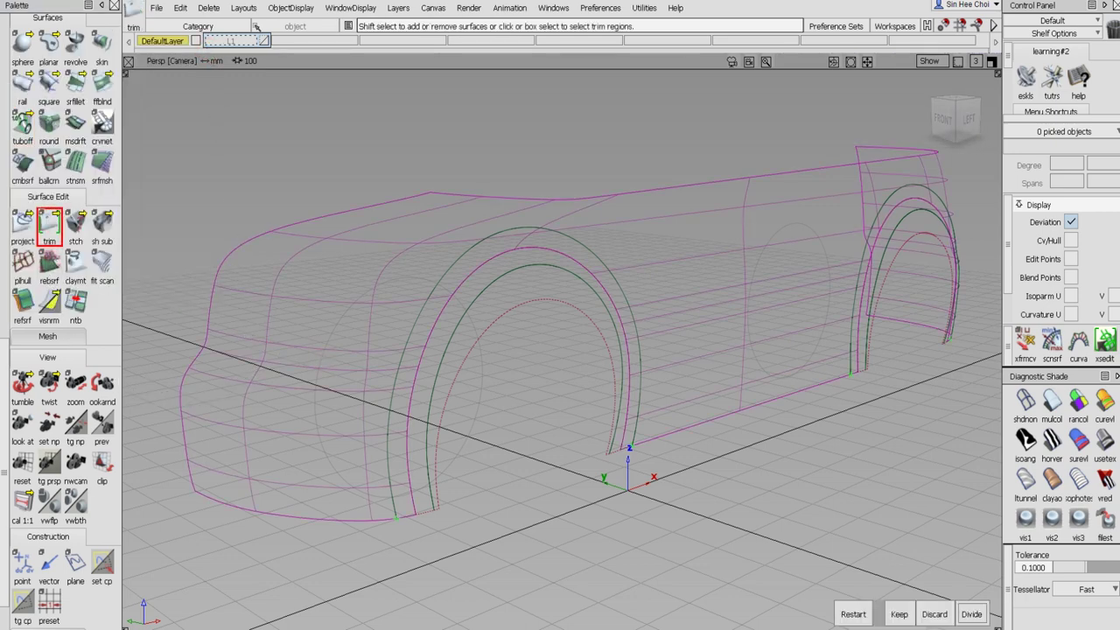
{"action": "left_click", "coordinate": [899, 614]}
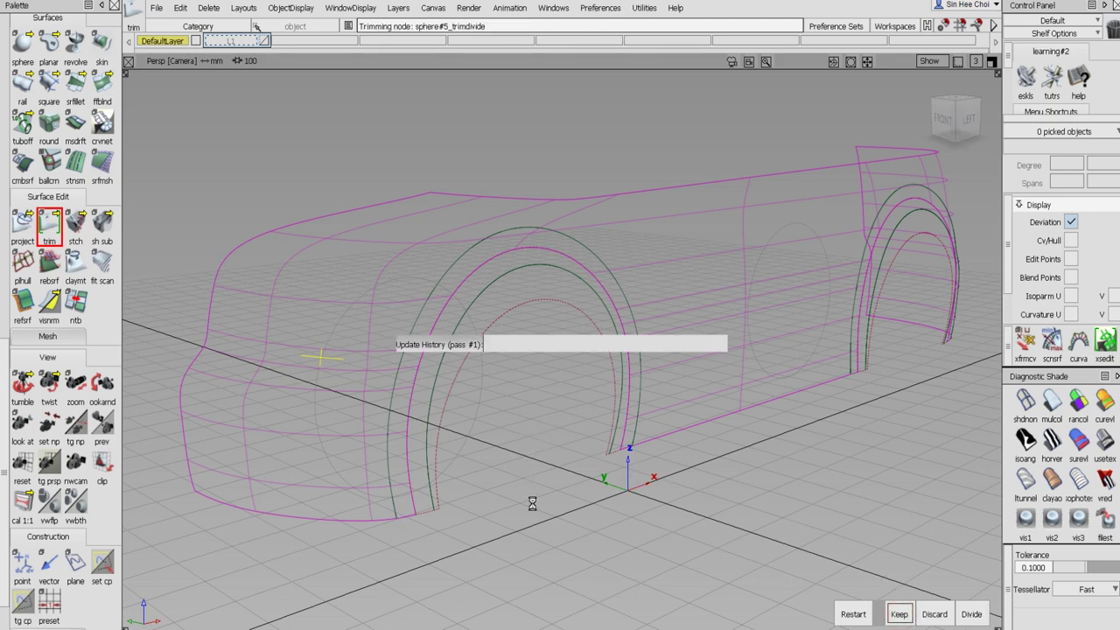
Trim the front and rear arch blend surfaces along their offset curves, keeping the inner bands around the wheel openings
{"action": "left_click_drag", "start_coordinate": [532, 505], "coordinate": [498, 332], "text": "alt+shift"}
{"action": "left_click", "coordinate": [487, 302]}
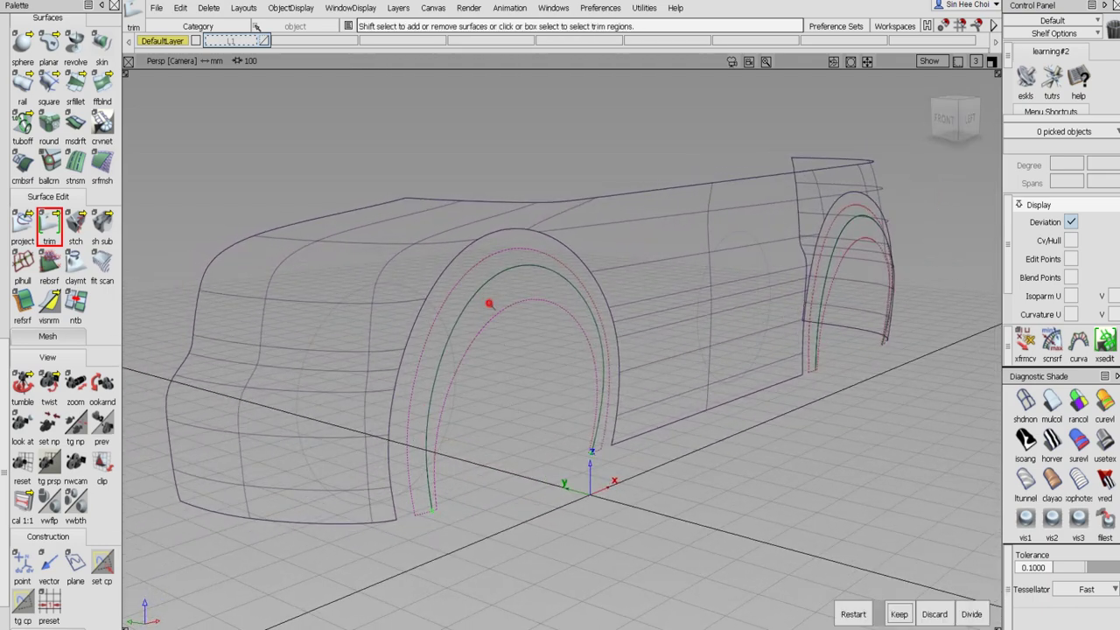
{"action": "left_click", "coordinate": [900, 613]}
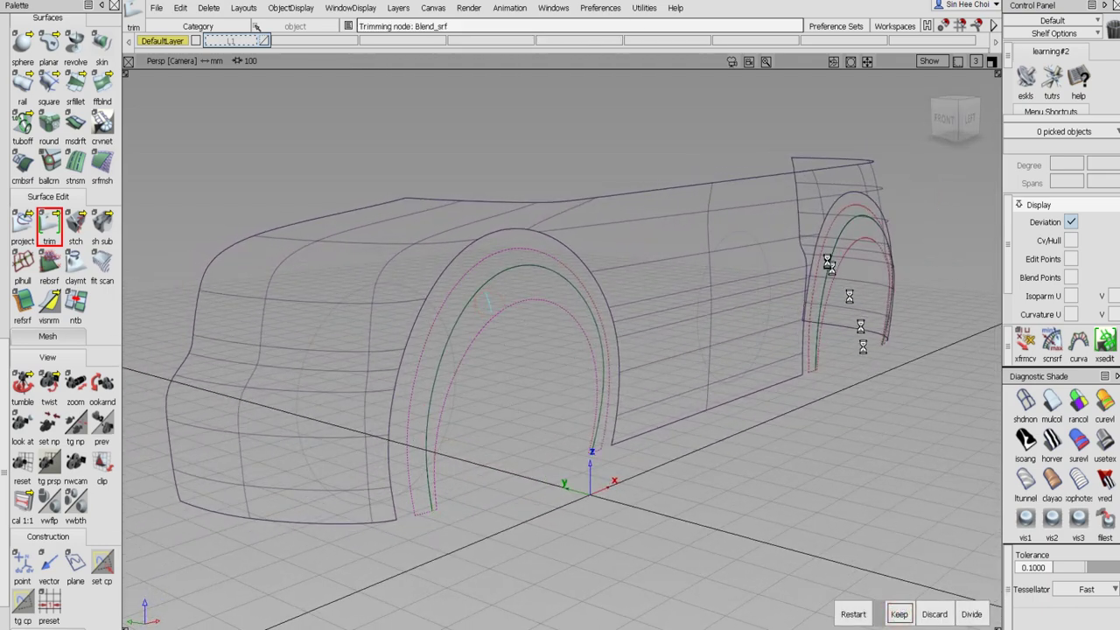
{"action": "left_click", "coordinate": [850, 232]}
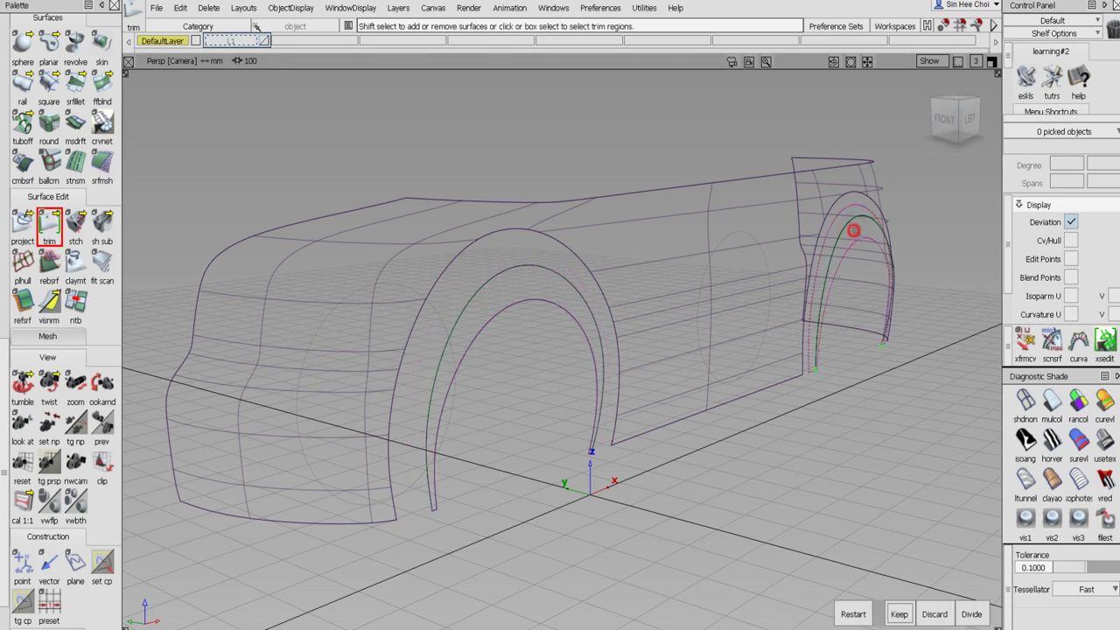
{"action": "left_click", "coordinate": [900, 614]}
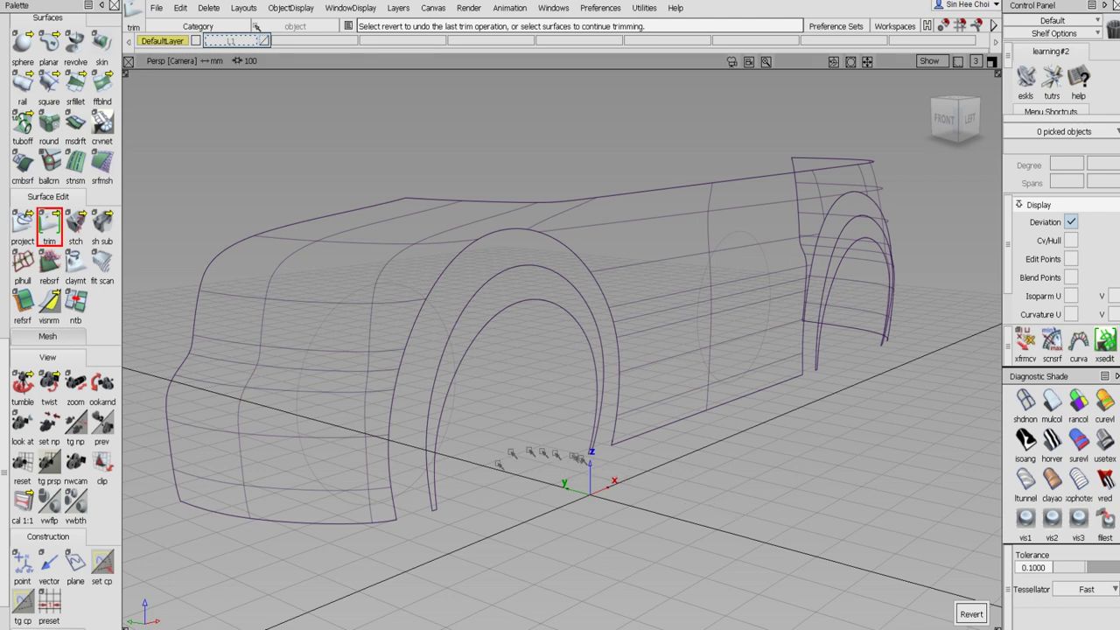
Create a Freeform Blend with G2 Curvature on both sides across the front arch gap, hide its U isoparms and accept it
{"action": "left_click", "coordinate": [103, 97]}
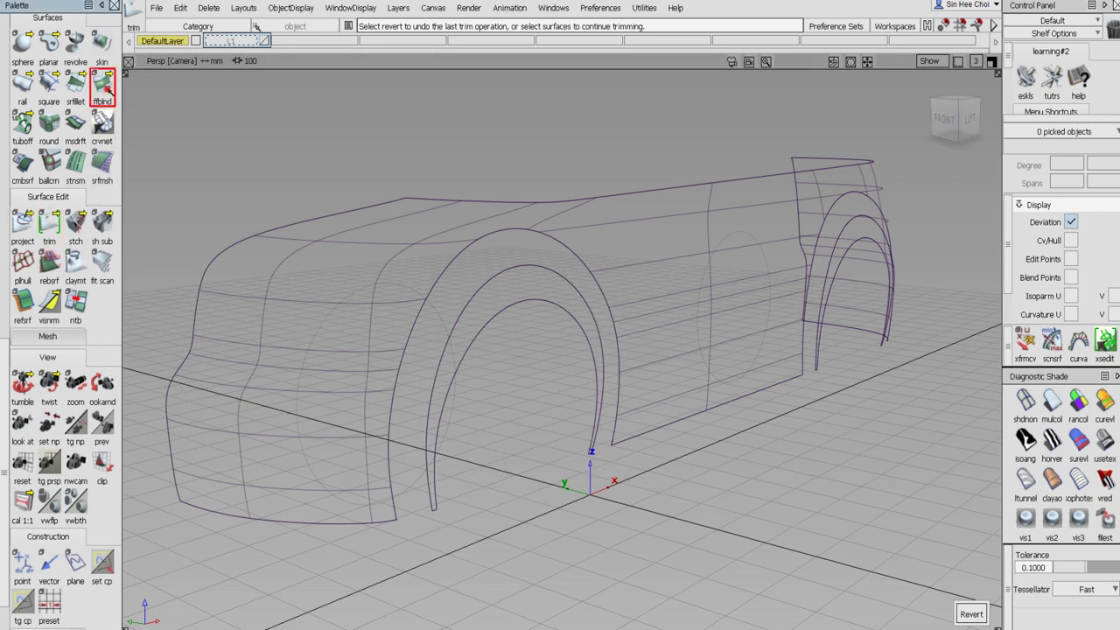
{"action": "left_click", "coordinate": [167, 72]}
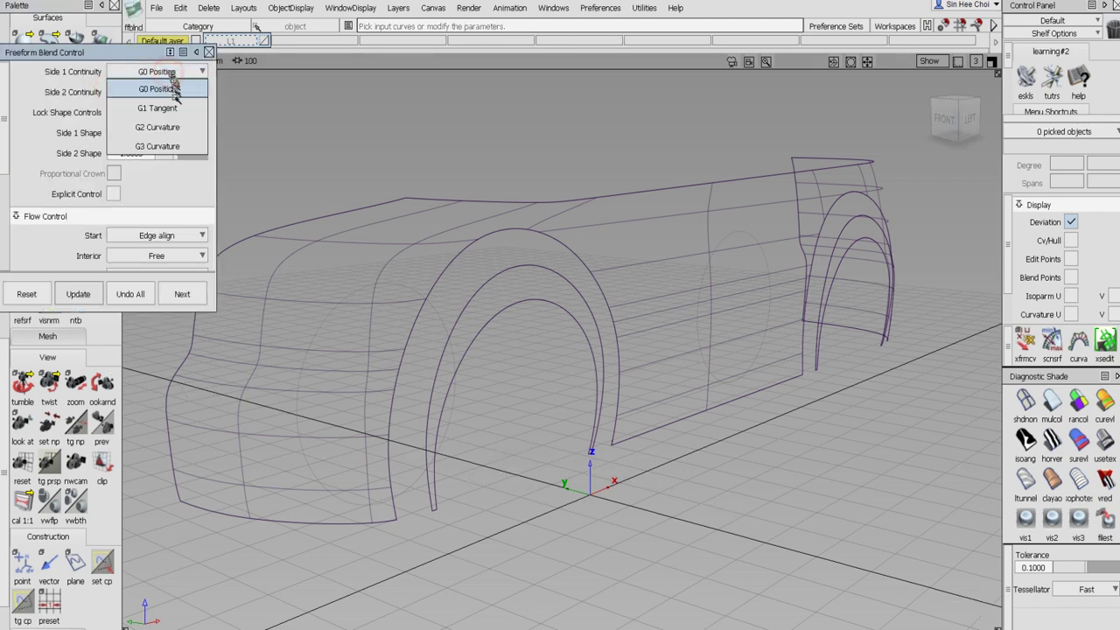
{"action": "left_click", "coordinate": [179, 128]}
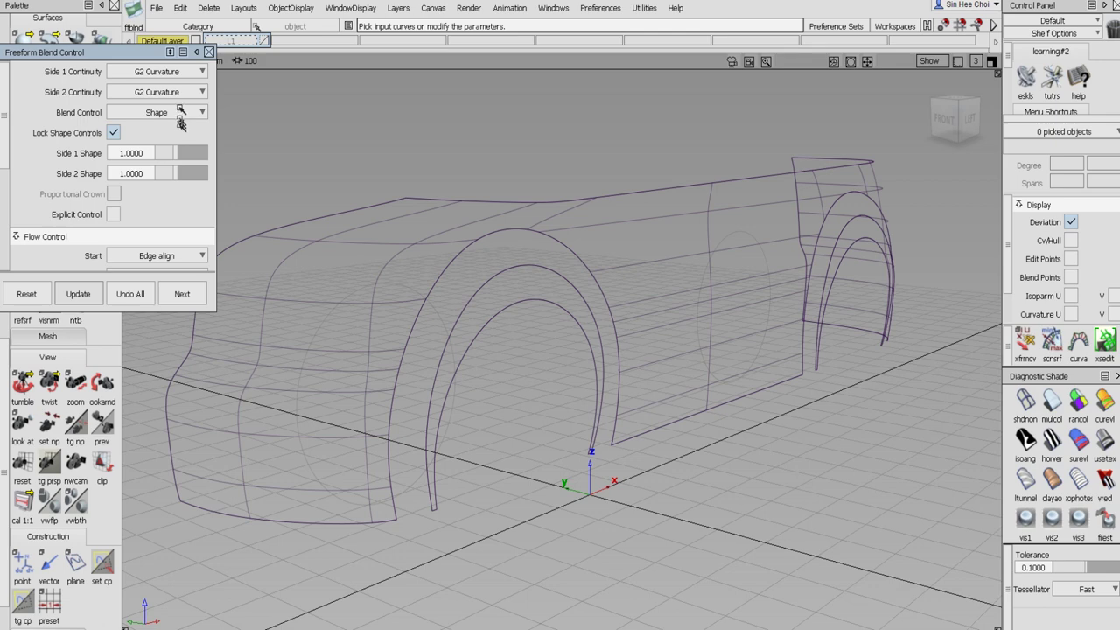
{"action": "left_click", "coordinate": [440, 275]}
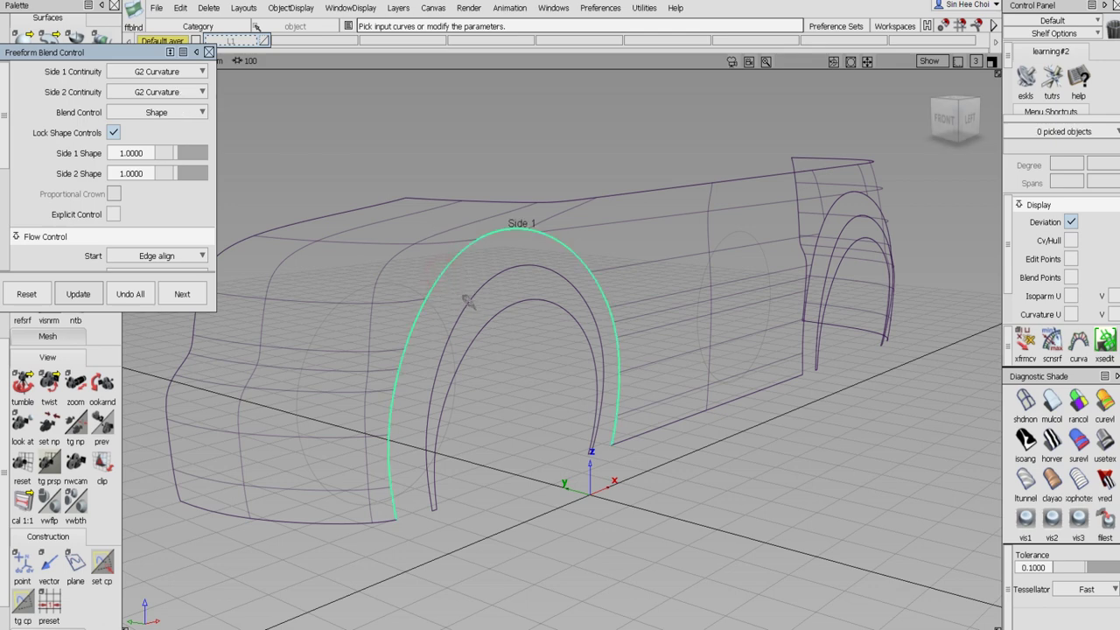
{"action": "left_click", "coordinate": [468, 302]}
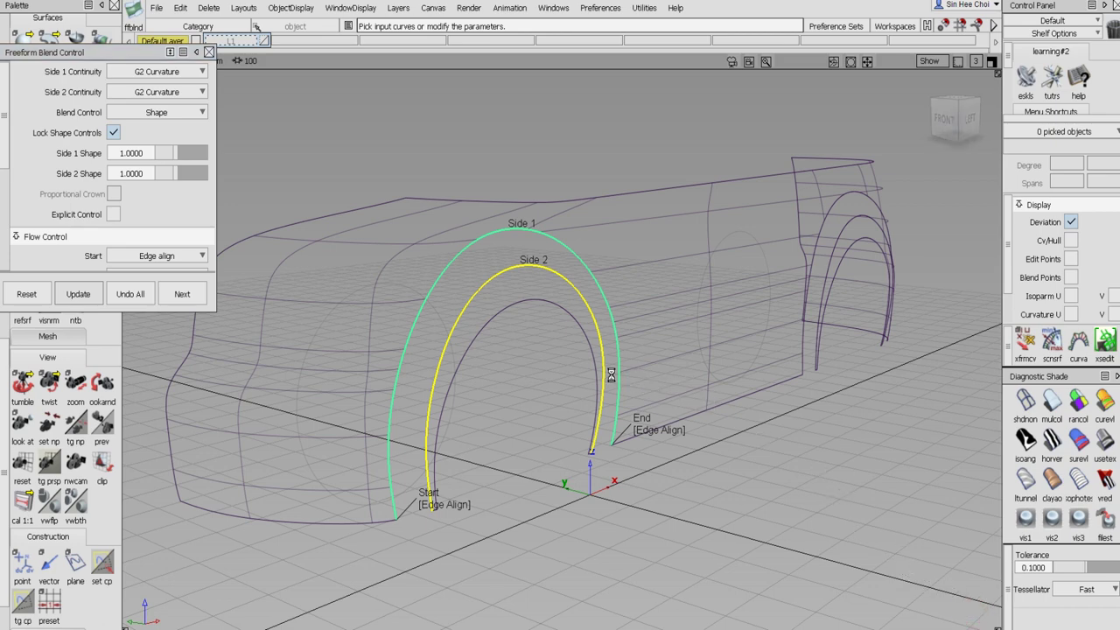
{"action": "left_click", "coordinate": [580, 374]}
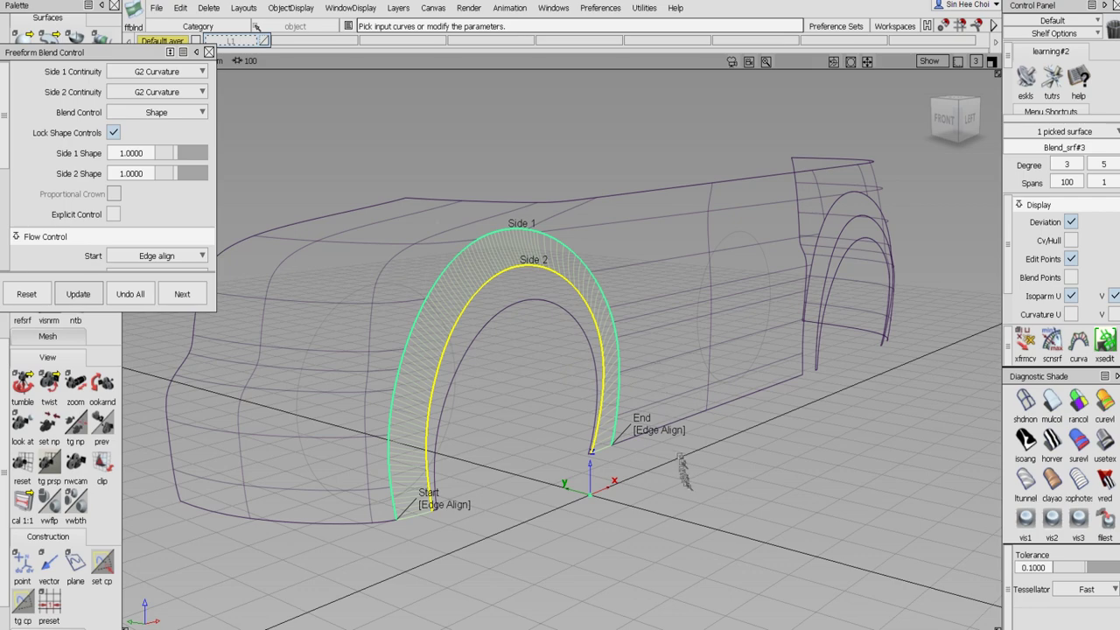
{"action": "left_click_drag", "start_coordinate": [684, 472], "coordinate": [700, 525], "text": "alt+shift"}
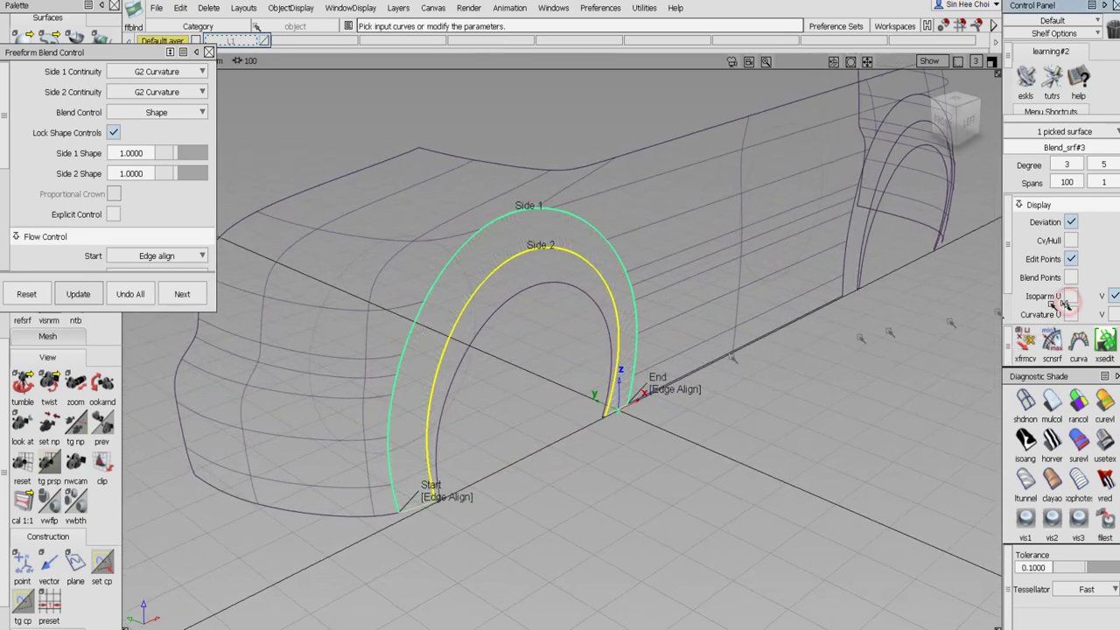
{"action": "left_click", "coordinate": [182, 294]}
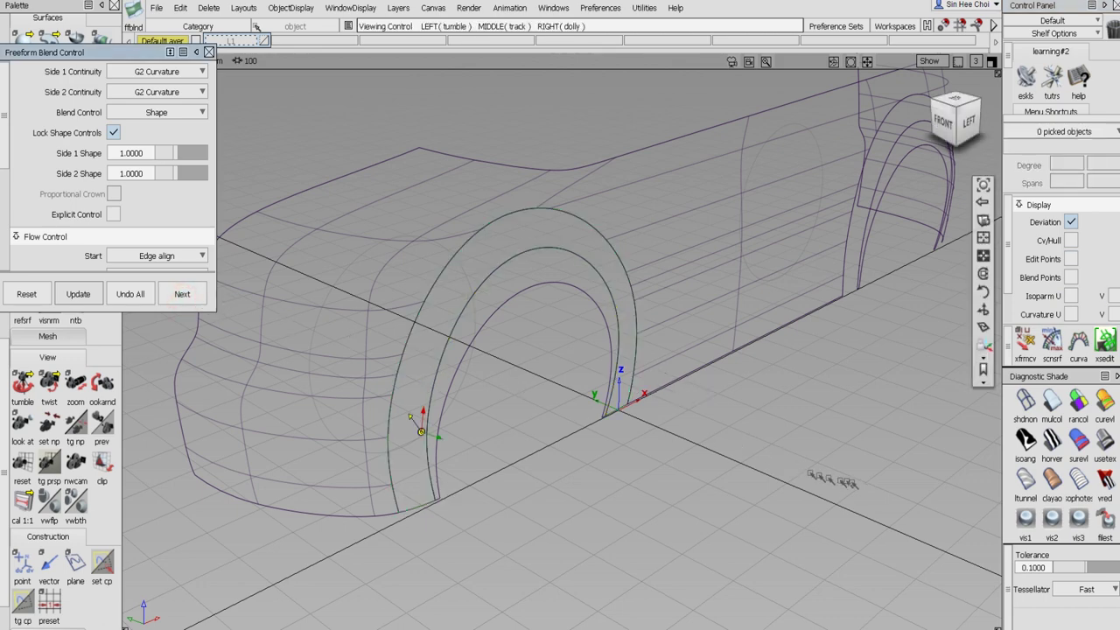
Build the rear arch Freeform Blend between the body opening and trimmed arch surface, hide its U isoparms, accept it and close the options
{"action": "left_click_drag", "start_coordinate": [525, 468], "coordinate": [713, 298], "text": "alt+shift"}
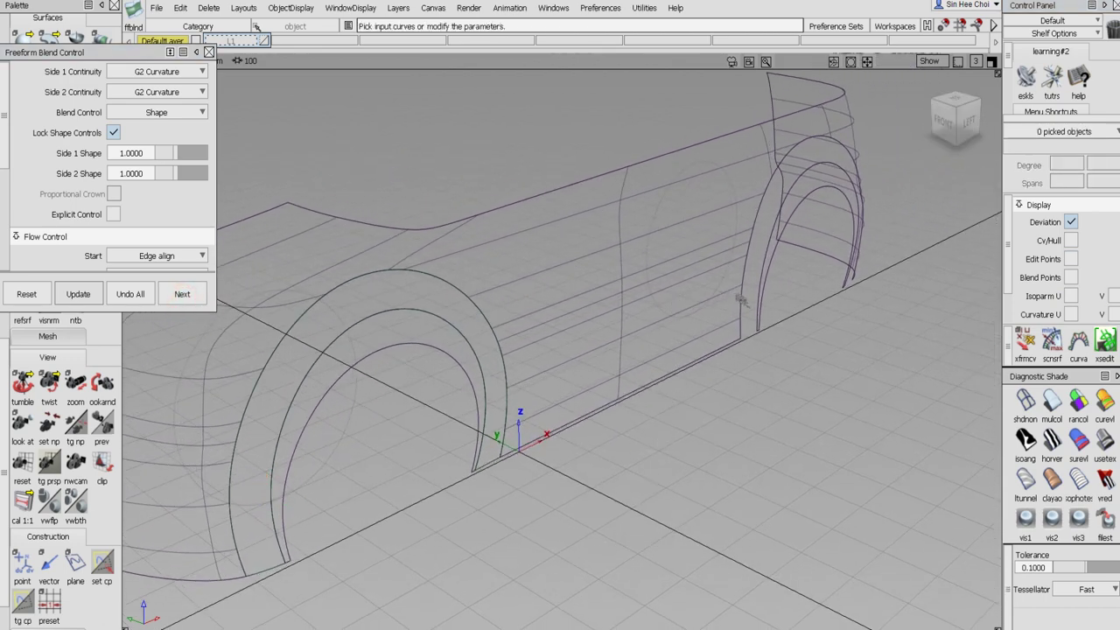
{"action": "left_click", "coordinate": [740, 302]}
{"action": "left_click", "coordinate": [760, 268]}
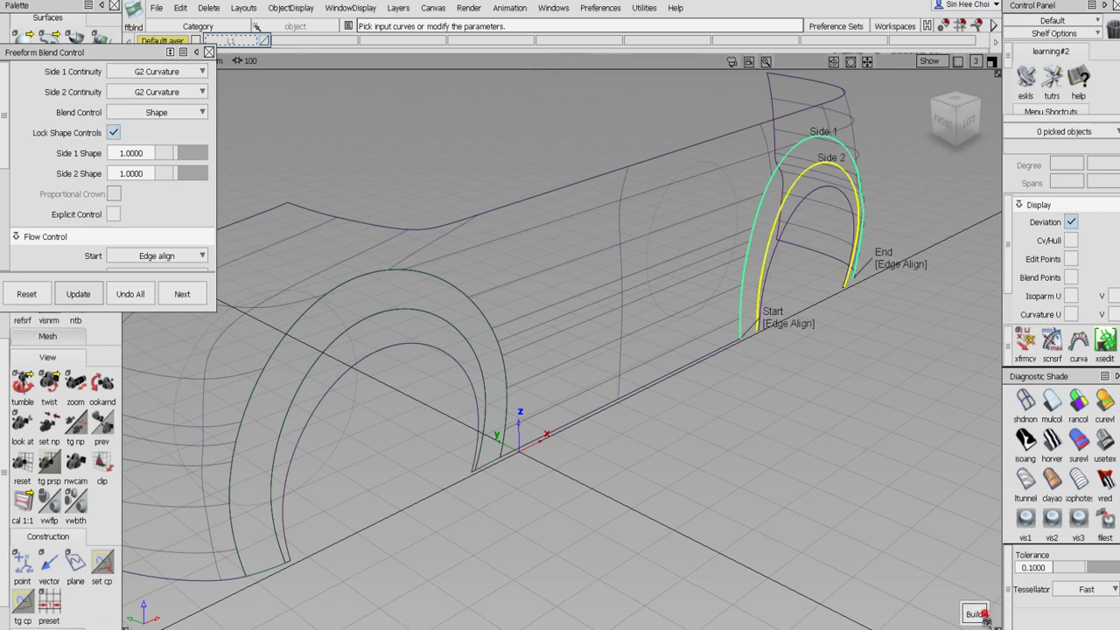
{"action": "left_click", "coordinate": [974, 613]}
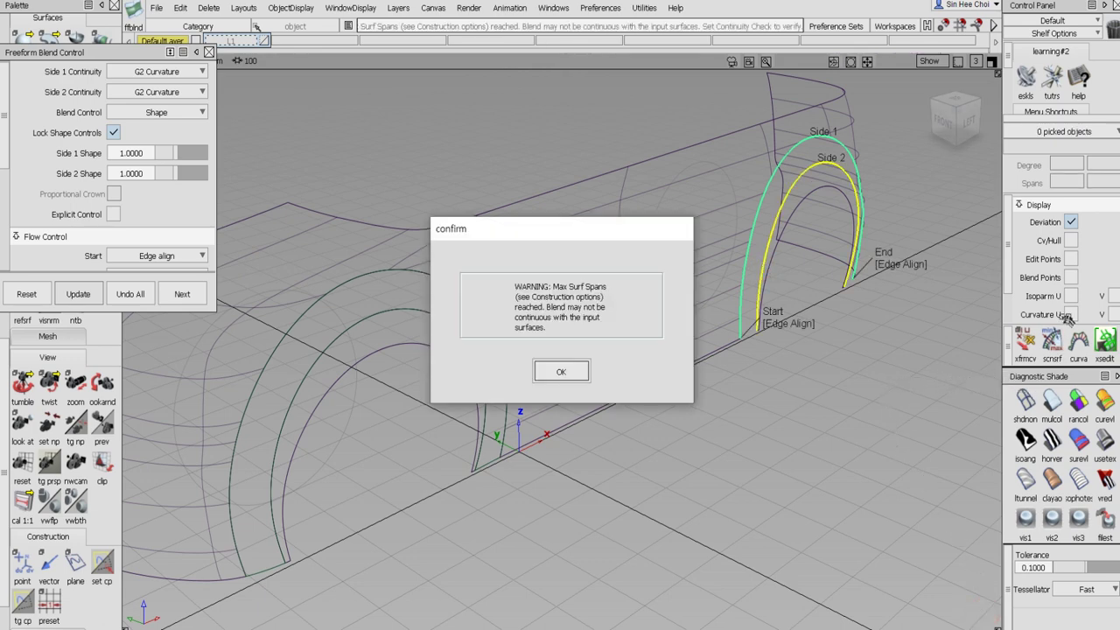
{"action": "left_click", "coordinate": [564, 372]}
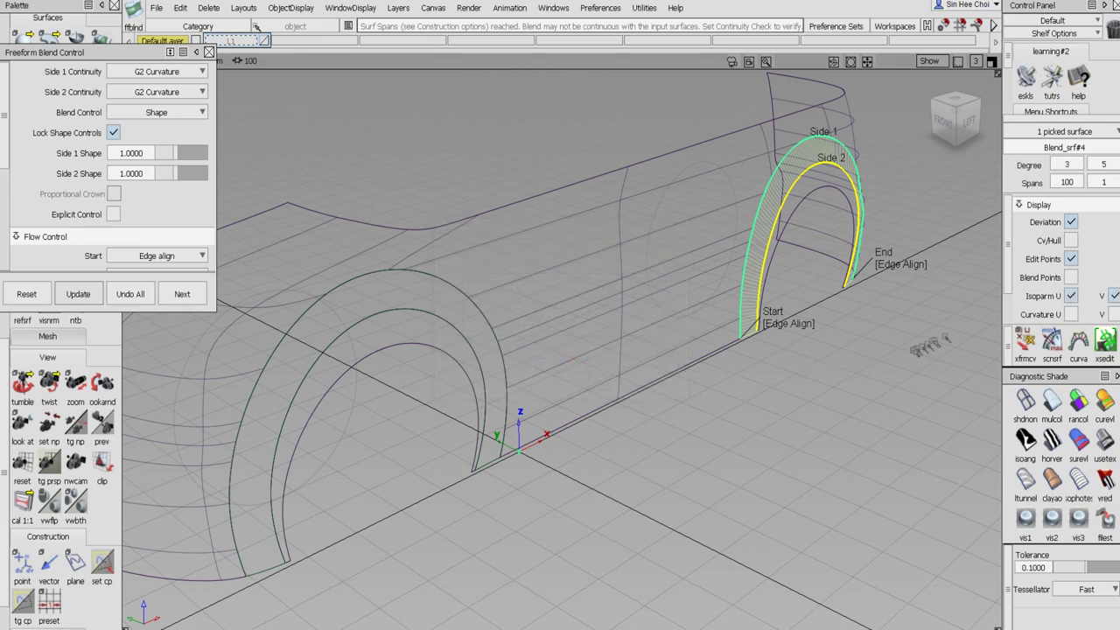
{"action": "left_click", "coordinate": [1071, 297]}
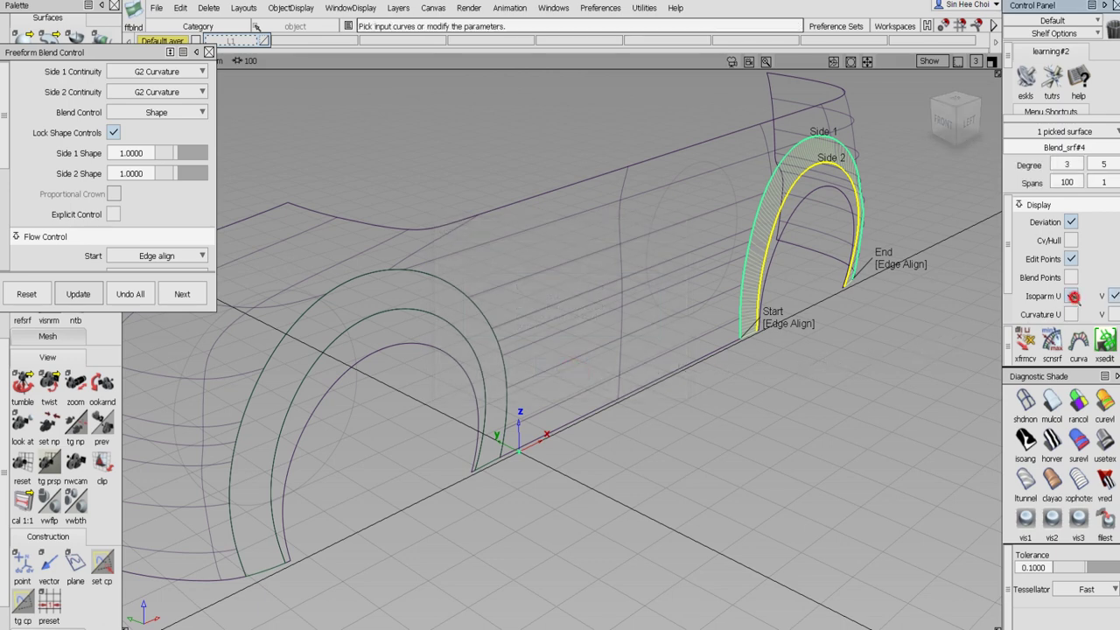
{"action": "left_click", "coordinate": [181, 294]}
{"action": "left_click", "coordinate": [210, 53]}
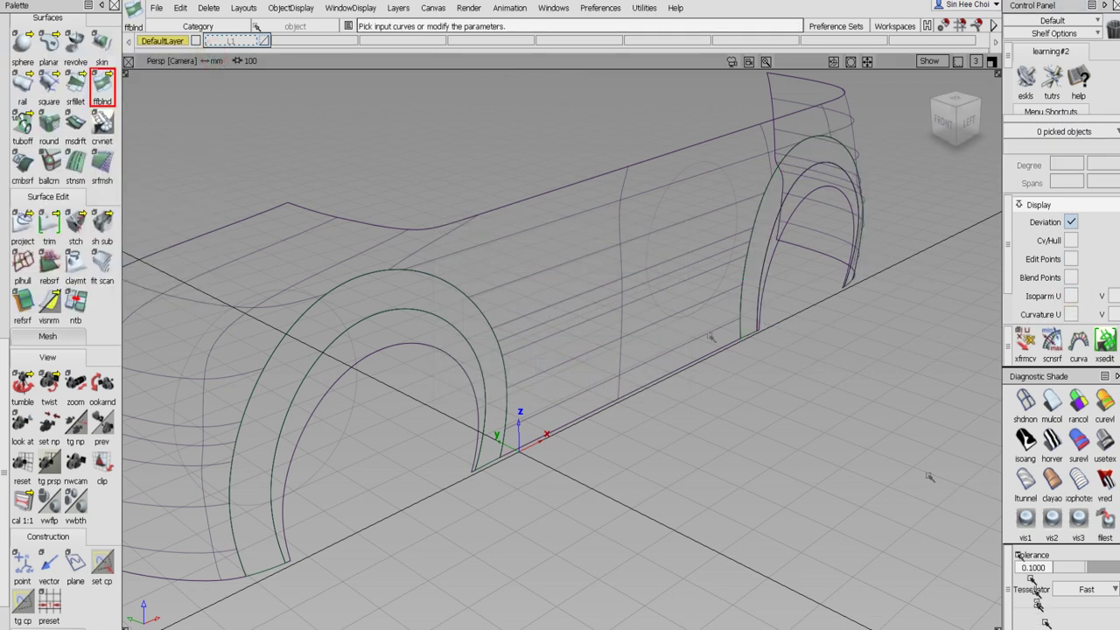
Examine the blended wheel arches on the shaded body with the model wireframe hidden, and show the wireframe again
{"action": "left_click", "coordinate": [1025, 518]}
{"action": "left_click_drag", "start_coordinate": [826, 452], "coordinate": [651, 435], "text": "alt+shift"}
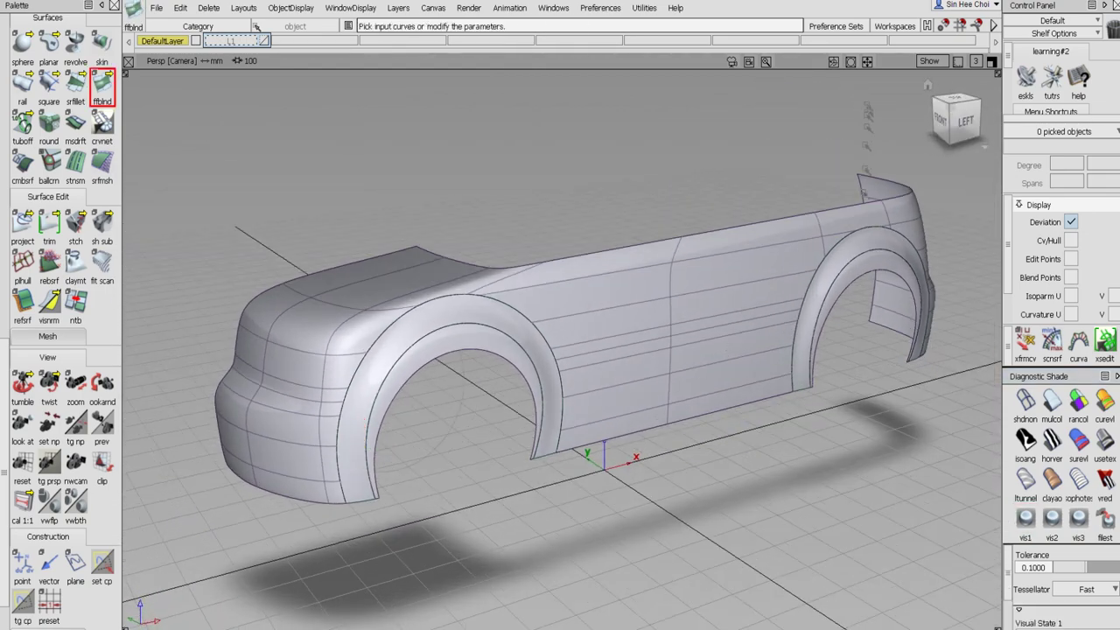
{"action": "left_click", "coordinate": [928, 61]}
{"action": "left_click", "coordinate": [929, 97]}
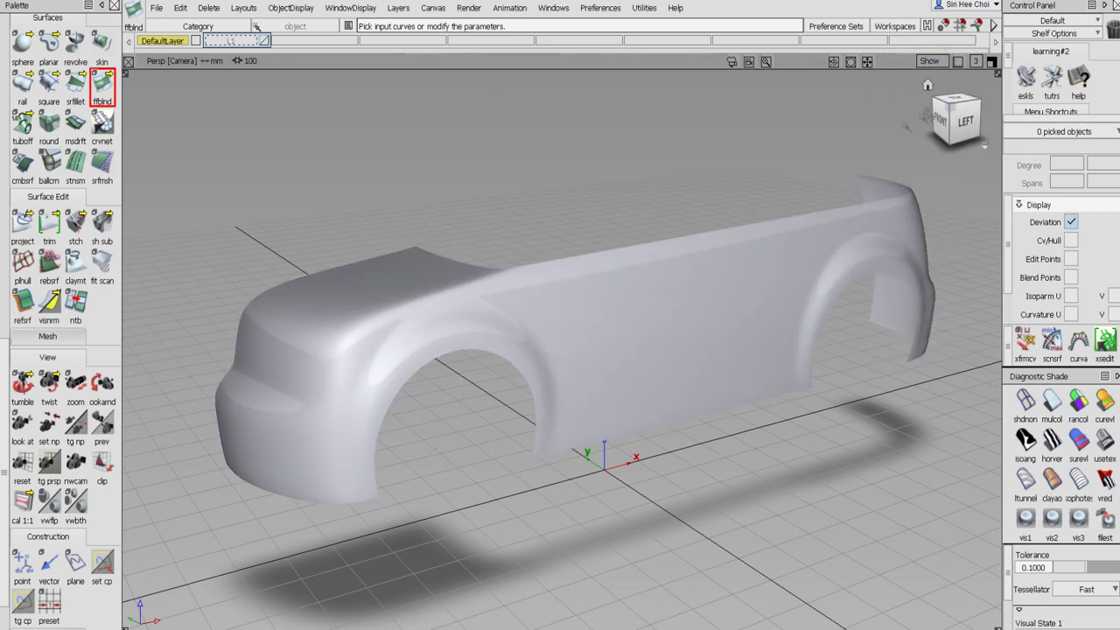
{"action": "left_click_drag", "start_coordinate": [464, 180], "coordinate": [365, 173], "text": "alt+shift"}
{"action": "left_click_drag", "start_coordinate": [788, 302], "coordinate": [673, 172], "text": "alt+shift"}
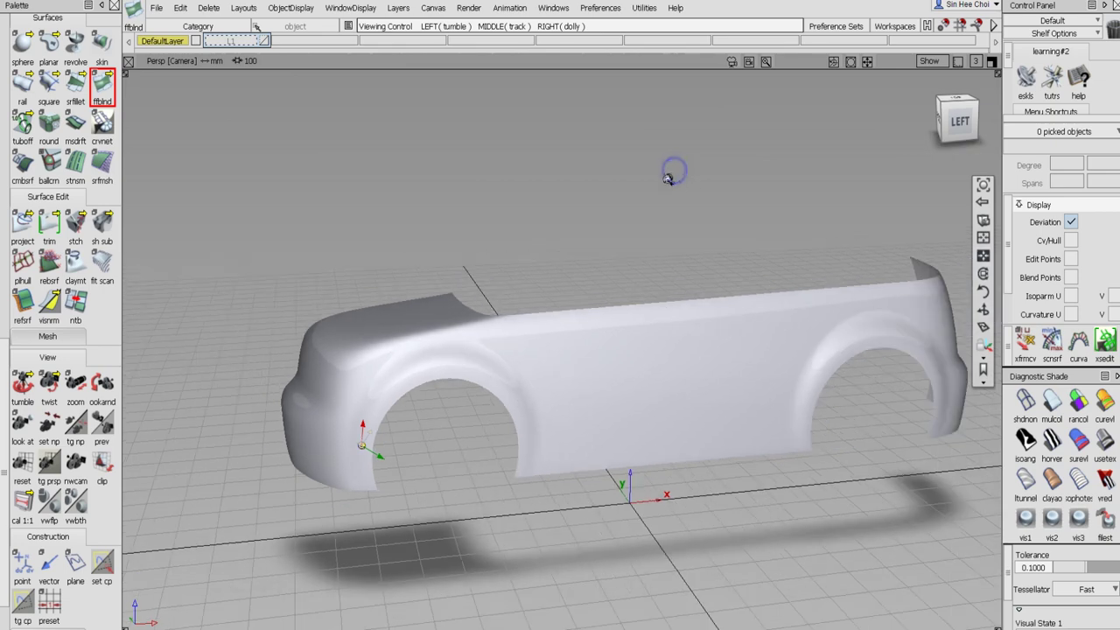
{"action": "left_click", "coordinate": [923, 61]}
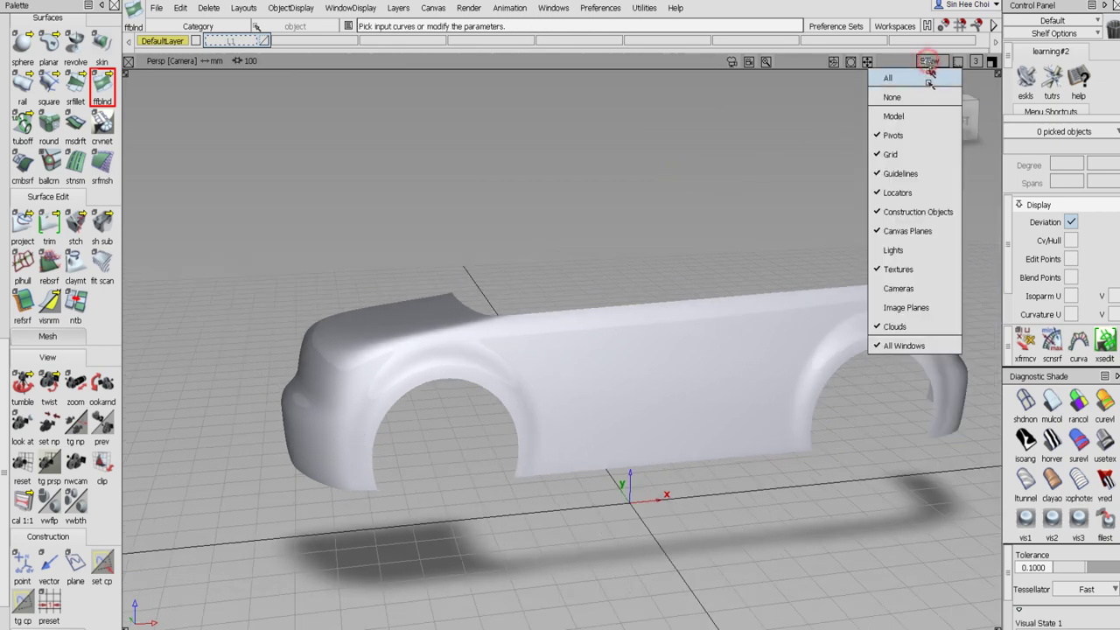
{"action": "left_click", "coordinate": [925, 114]}
{"action": "left_click_drag", "start_coordinate": [614, 182], "coordinate": [522, 231], "text": "alt+shift"}
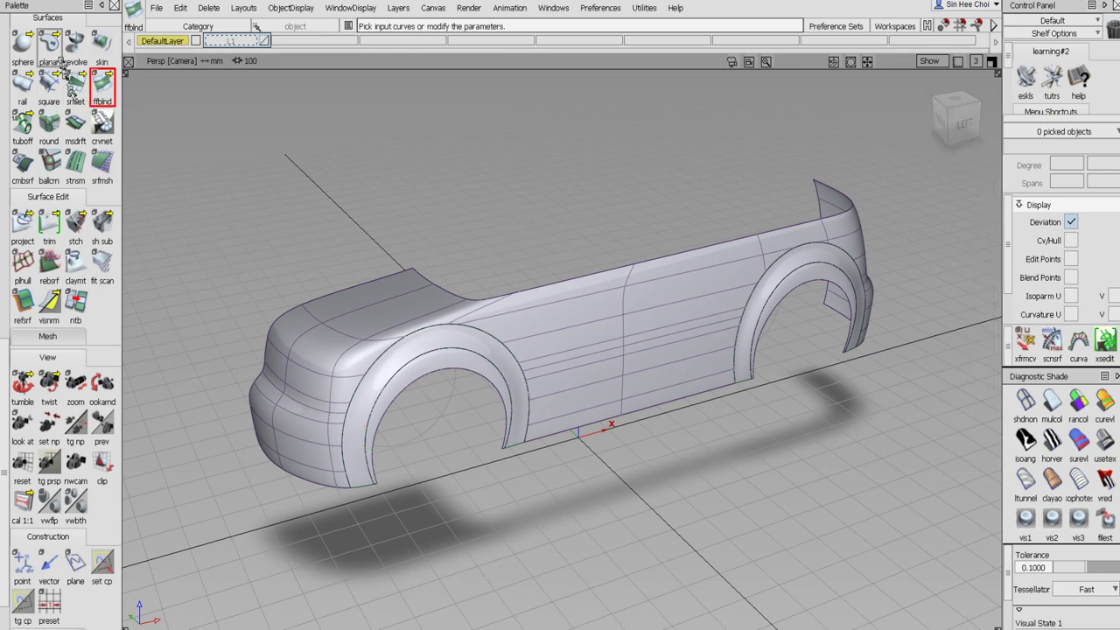
Return the body to unshaded wireframe and duplicate its upper edge as a curve
{"action": "scroll", "coordinate": [26, 49], "scroll_direction": "up", "scroll_amount": 10}
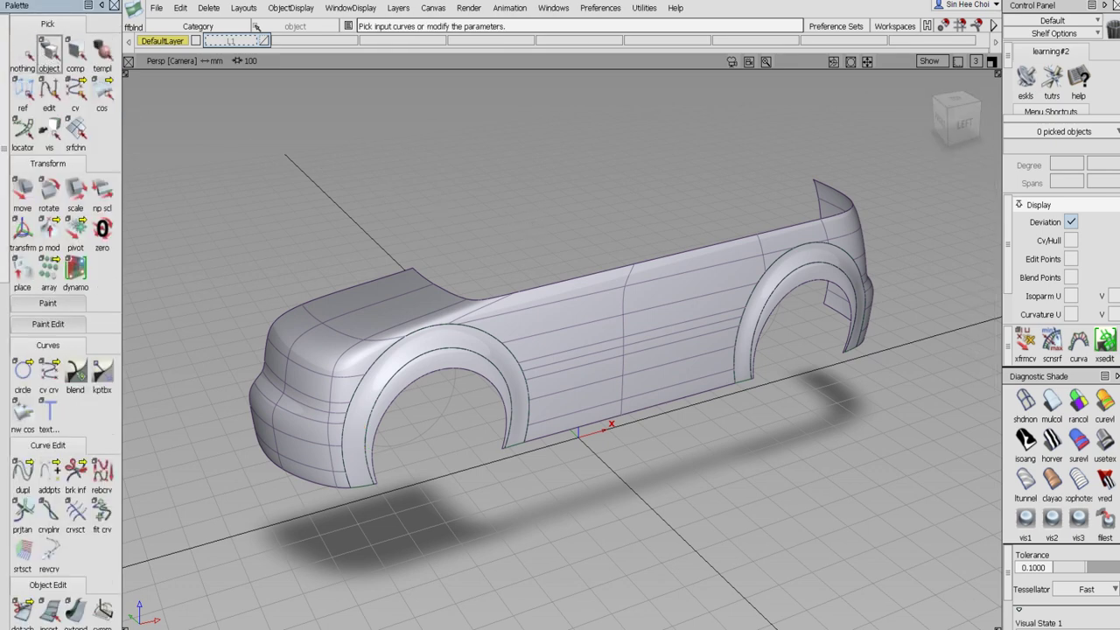
{"action": "left_click_drag", "start_coordinate": [496, 190], "coordinate": [485, 213], "text": "alt+shift"}
{"action": "middle_click_drag", "start_coordinate": [509, 230], "coordinate": [396, 291], "text": "alt+shift"}
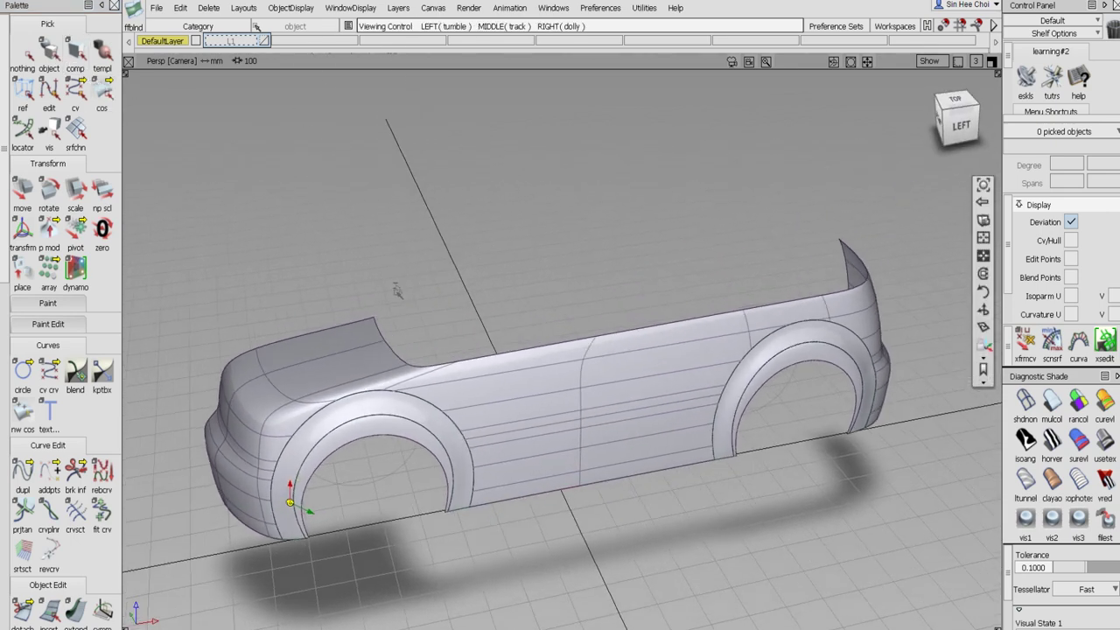
{"action": "left_click", "coordinate": [1025, 399]}
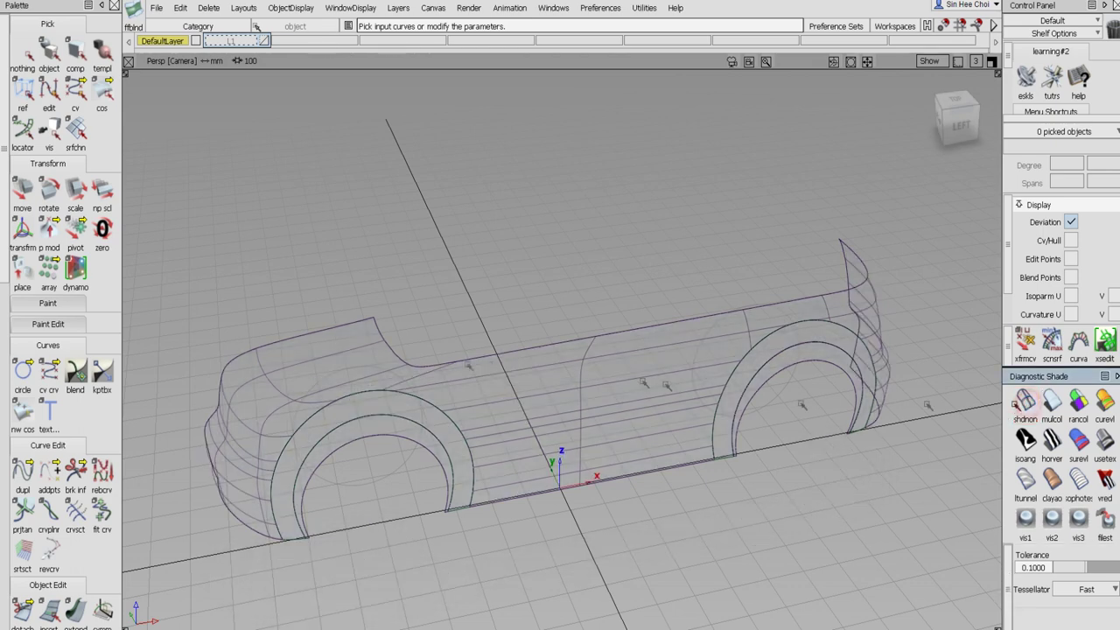
{"action": "left_click", "coordinate": [23, 472]}
{"action": "left_click", "coordinate": [395, 354]}
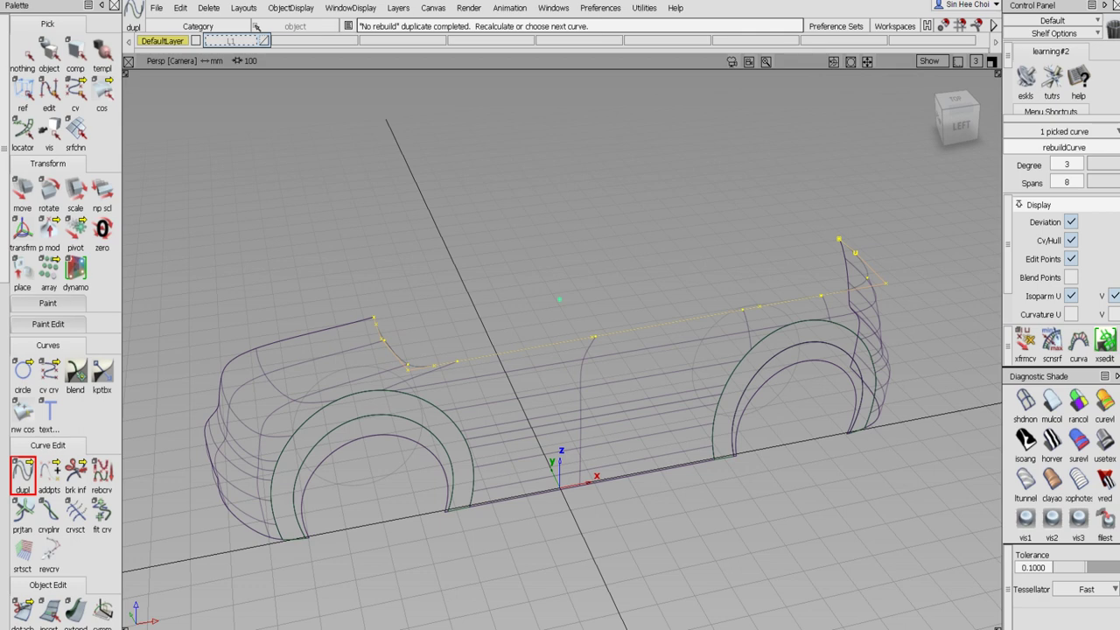
Draw a degree 3 CV curve in the Left view from the hood's rear centre point up the windshield and along the roof
{"action": "left_click", "coordinate": [49, 375]}
{"action": "left_click", "coordinate": [363, 287]}
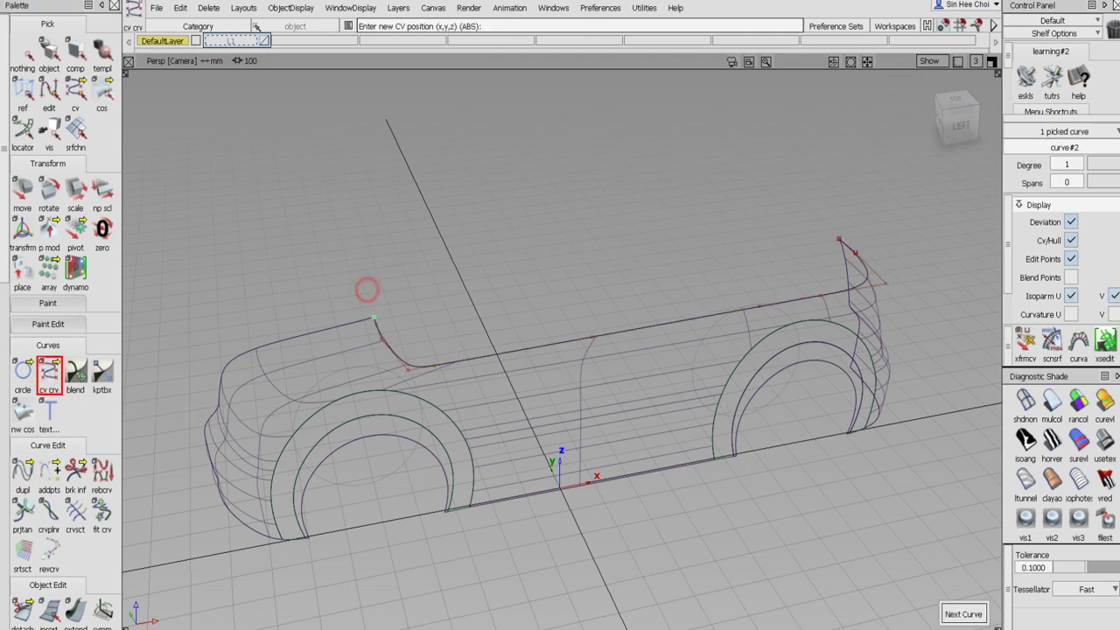
{"action": "left_click", "coordinate": [991, 61]}
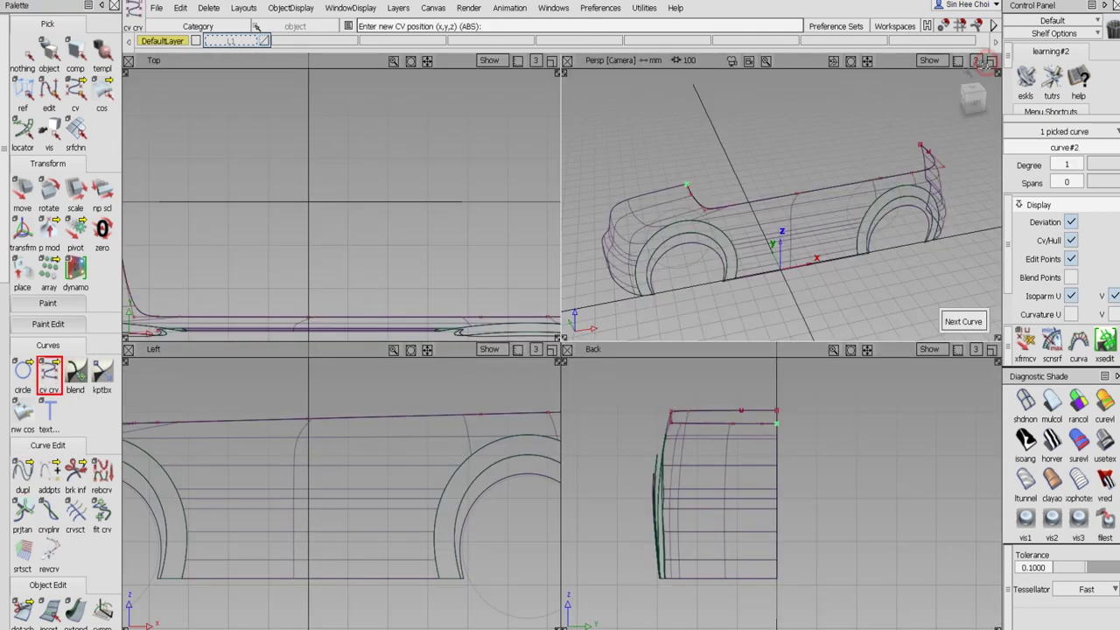
{"action": "left_click", "coordinate": [553, 349]}
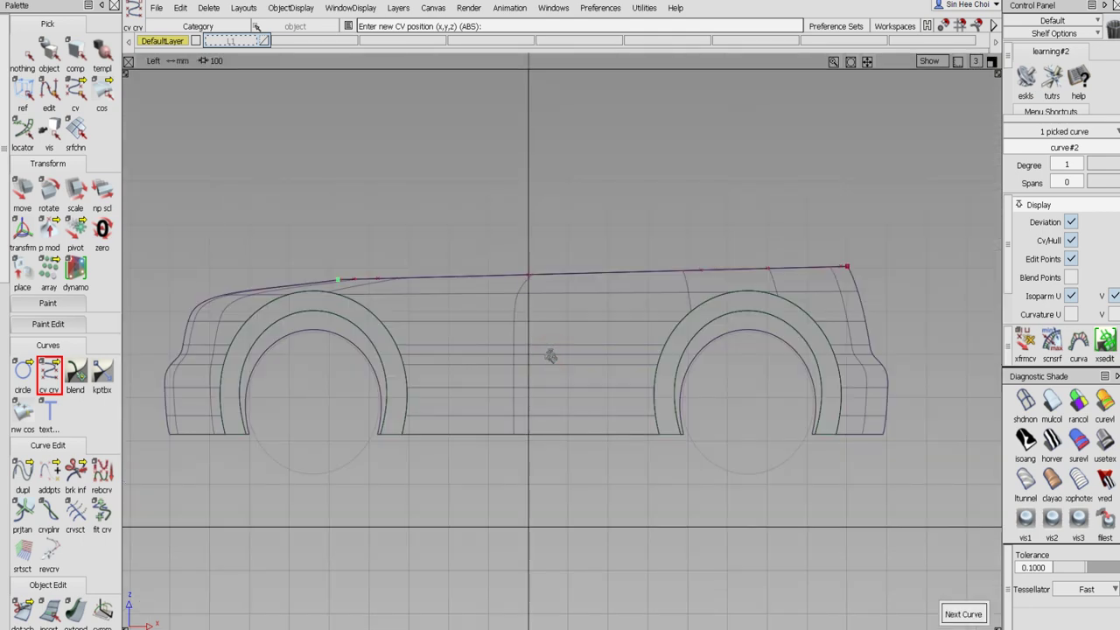
{"action": "right_click_drag", "start_coordinate": [545, 355], "coordinate": [506, 378], "text": "alt+shift"}
{"action": "left_click", "coordinate": [409, 261]}
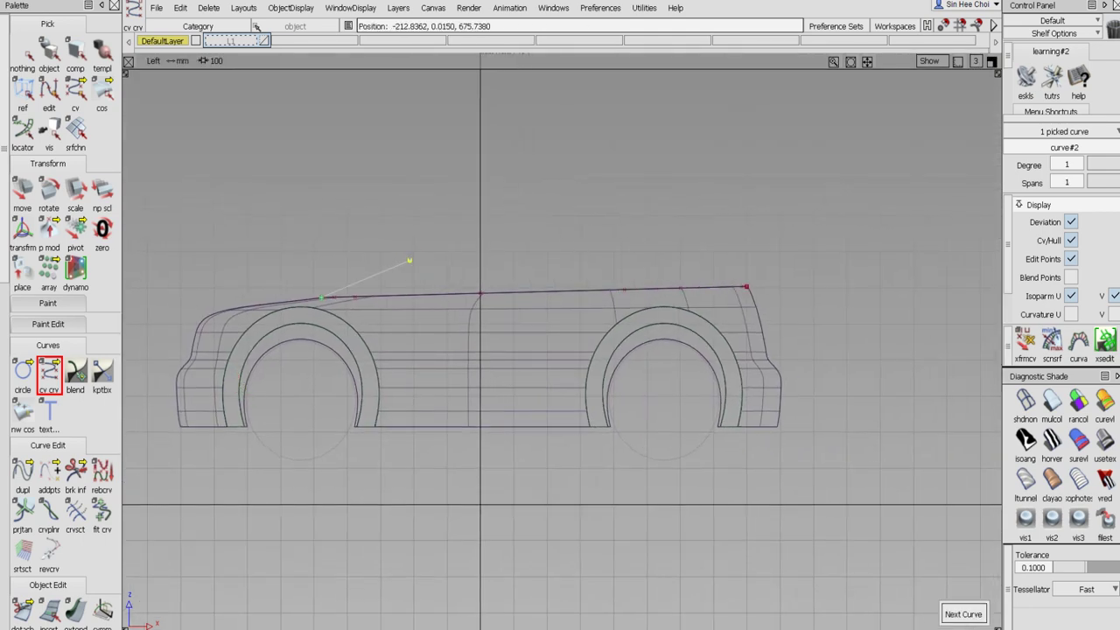
{"action": "left_click_drag", "start_coordinate": [408, 261], "coordinate": [536, 210]}
{"action": "left_click_drag", "start_coordinate": [680, 207], "coordinate": [711, 216]}
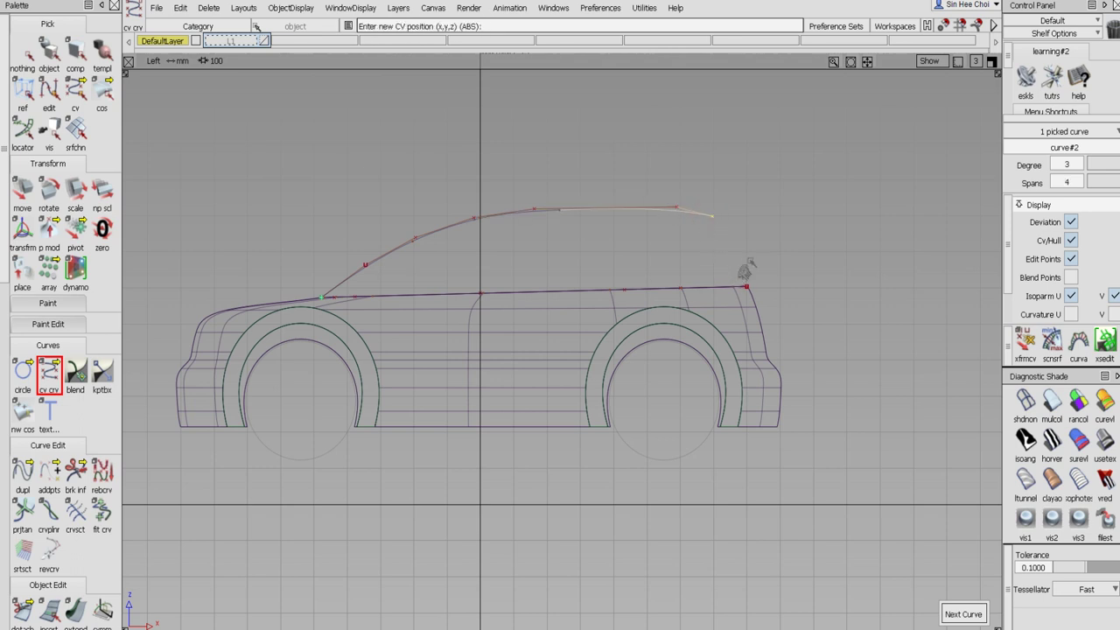
Extend the roof profile curve down to the rear end point of the duplicated edge curve and return to the Left view
{"action": "left_click", "coordinate": [992, 61]}
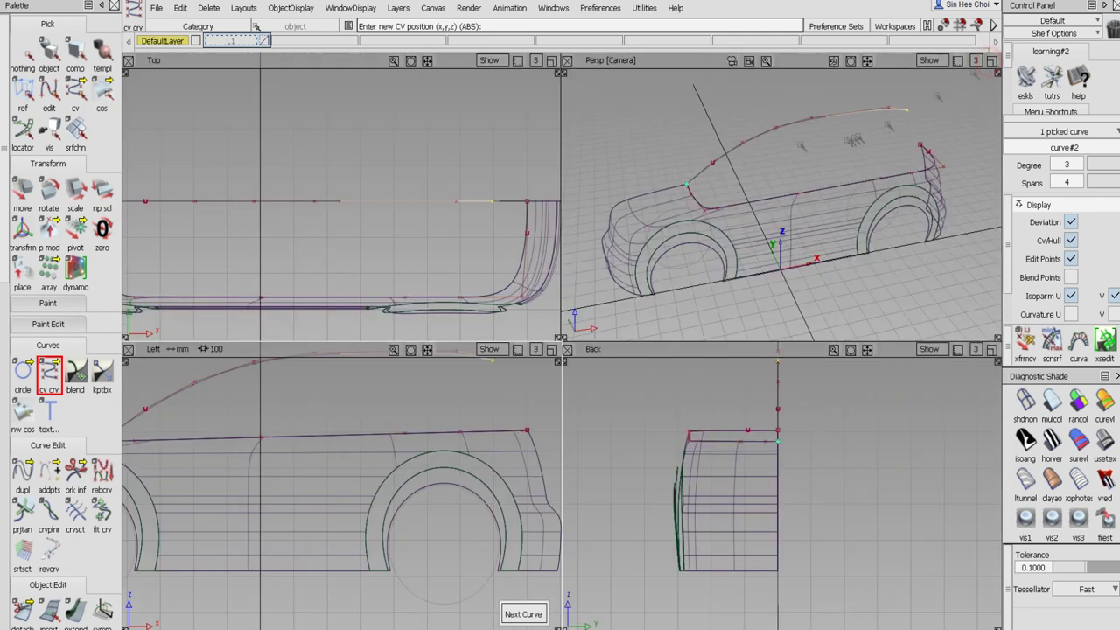
{"action": "left_click_drag", "start_coordinate": [888, 126], "coordinate": [919, 145]}
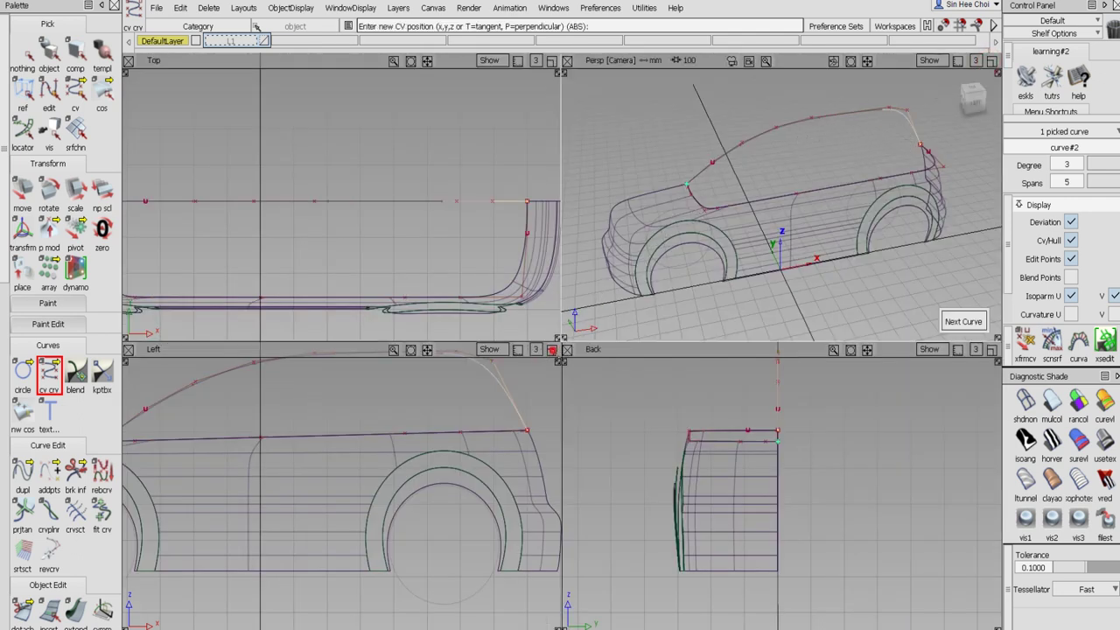
{"action": "left_click", "coordinate": [551, 349]}
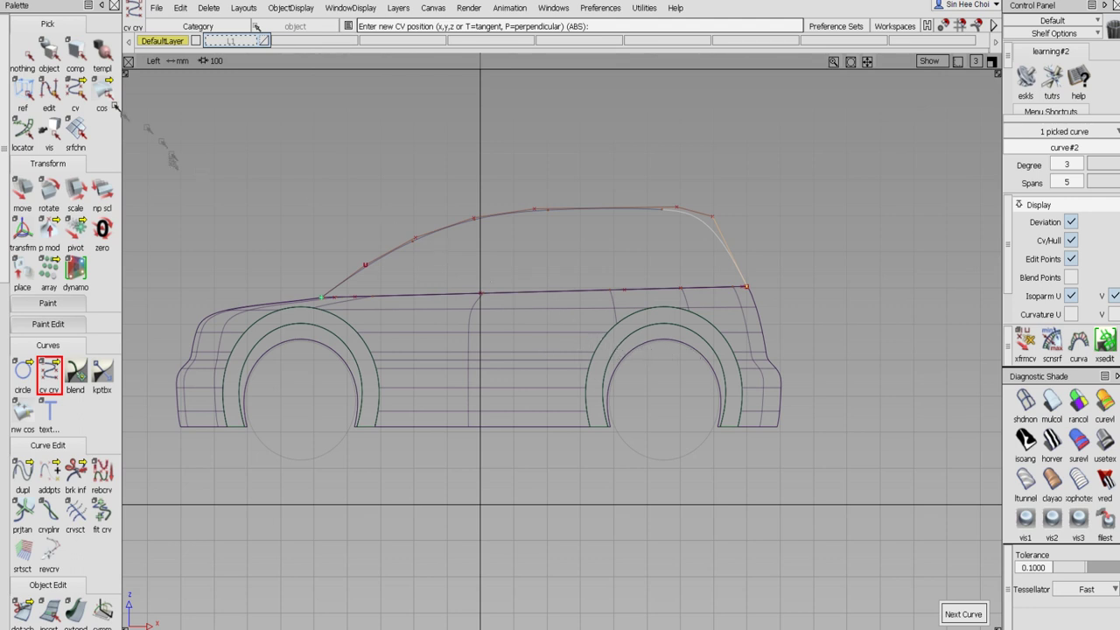
Move the roof profile curve's rear window CV back and down, and its rear roof corner CV farther back
{"action": "left_click", "coordinate": [75, 92]}
{"action": "left_click", "coordinate": [22, 189]}
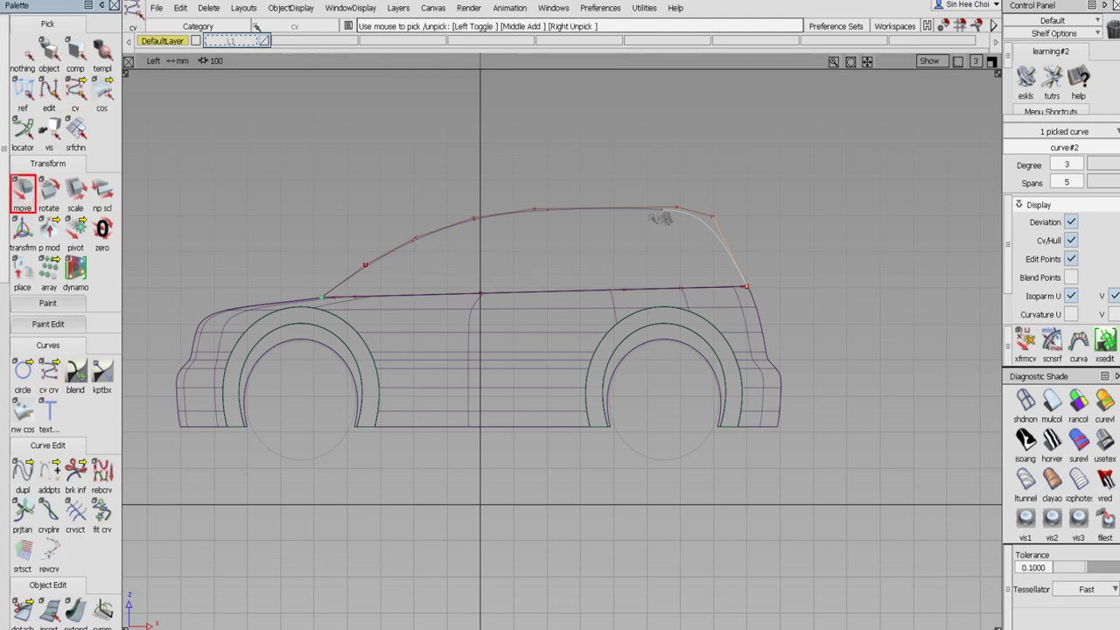
{"action": "left_click_drag", "start_coordinate": [715, 219], "coordinate": [748, 204]}
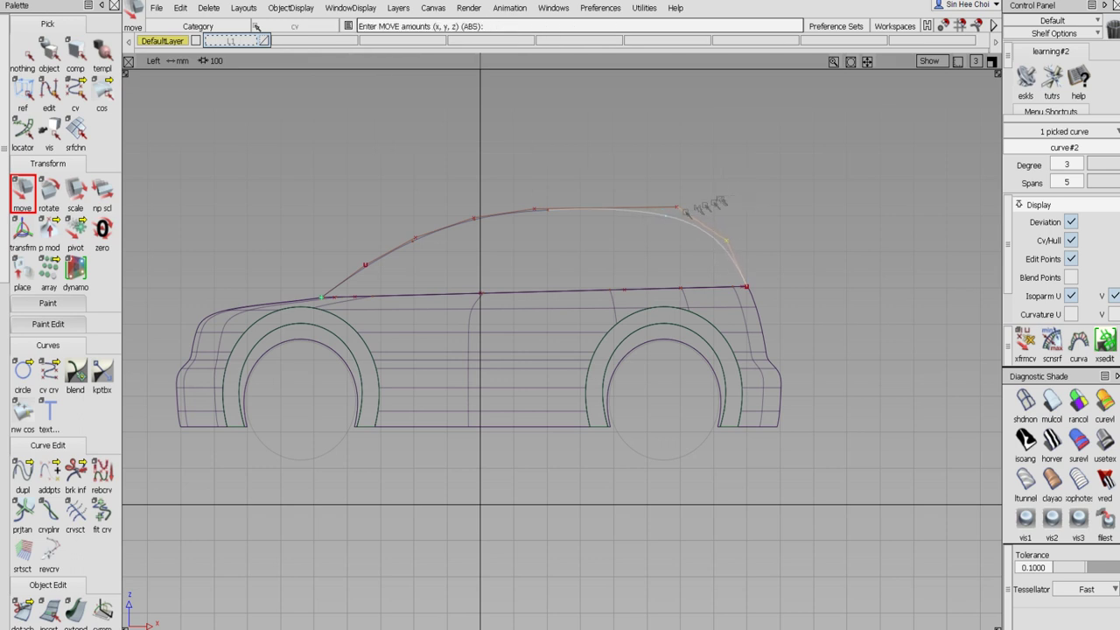
{"action": "left_click_drag", "start_coordinate": [678, 211], "coordinate": [702, 209]}
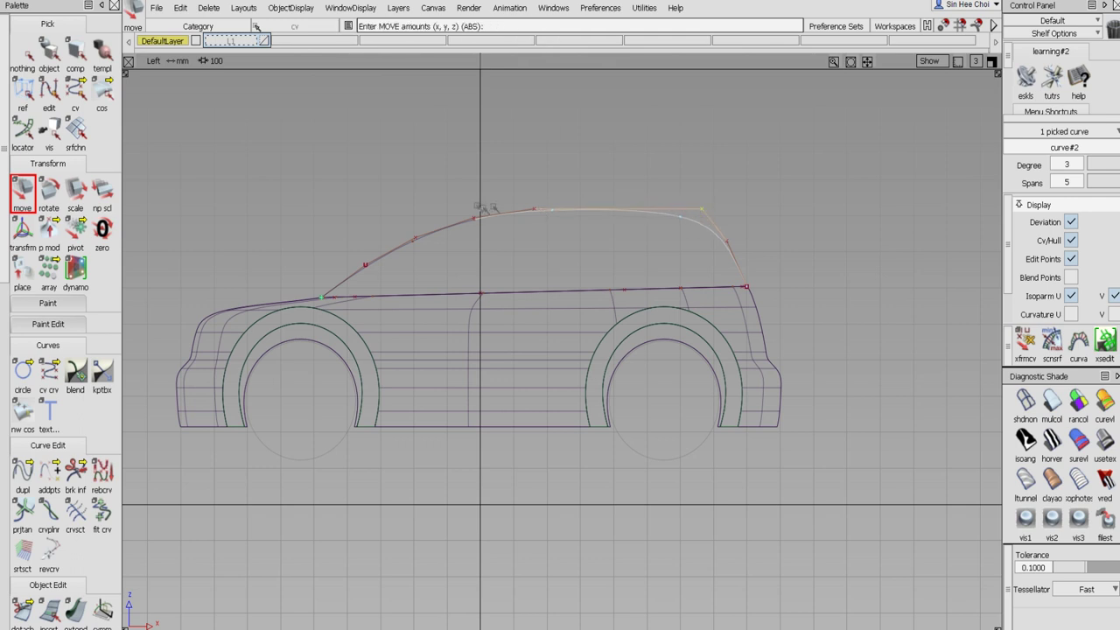
Shift the mid-roof CV rearward to just before the rear corner CV, and lower the rear window CV slightly
{"action": "left_click", "coordinate": [534, 210]}
{"action": "right_click", "coordinate": [632, 184]}
{"action": "right_click", "coordinate": [688, 180]}
{"action": "middle_click_drag", "start_coordinate": [592, 162], "coordinate": [682, 166]}
{"action": "key", "text": "ctrl+z"}
{"action": "mouse_move", "coordinate": [764, 208]}
{"action": "middle_mouse_down"}
{"action": "mouse_move", "coordinate": [716, 203]}
{"action": "mouse_move", "coordinate": [767, 209]}
{"action": "middle_mouse_up"}
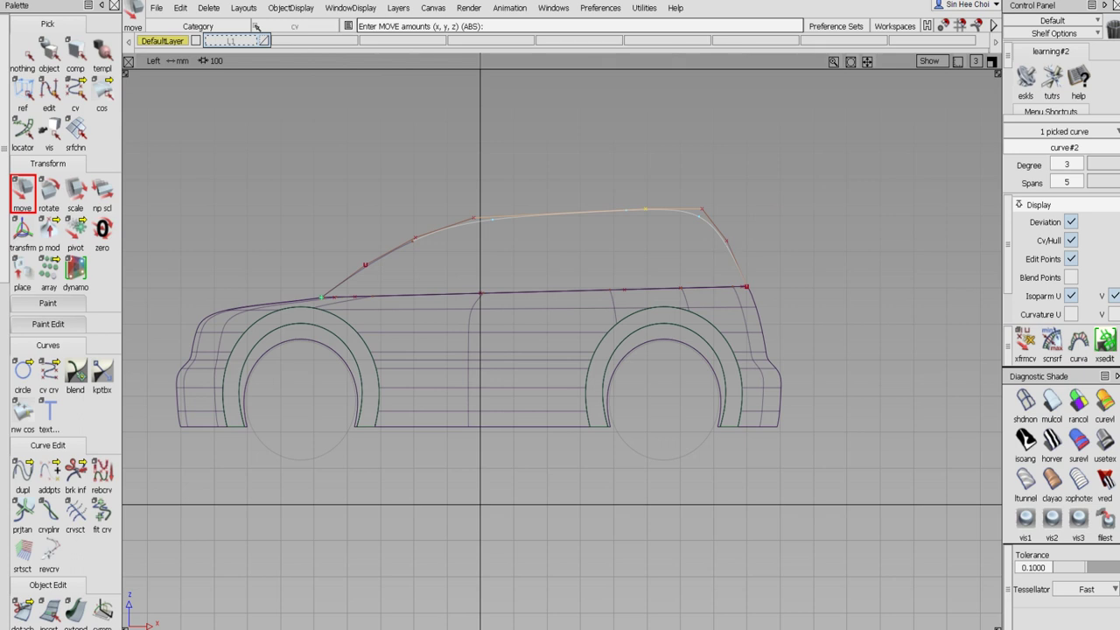
{"action": "left_click_drag", "start_coordinate": [736, 229], "coordinate": [750, 247]}
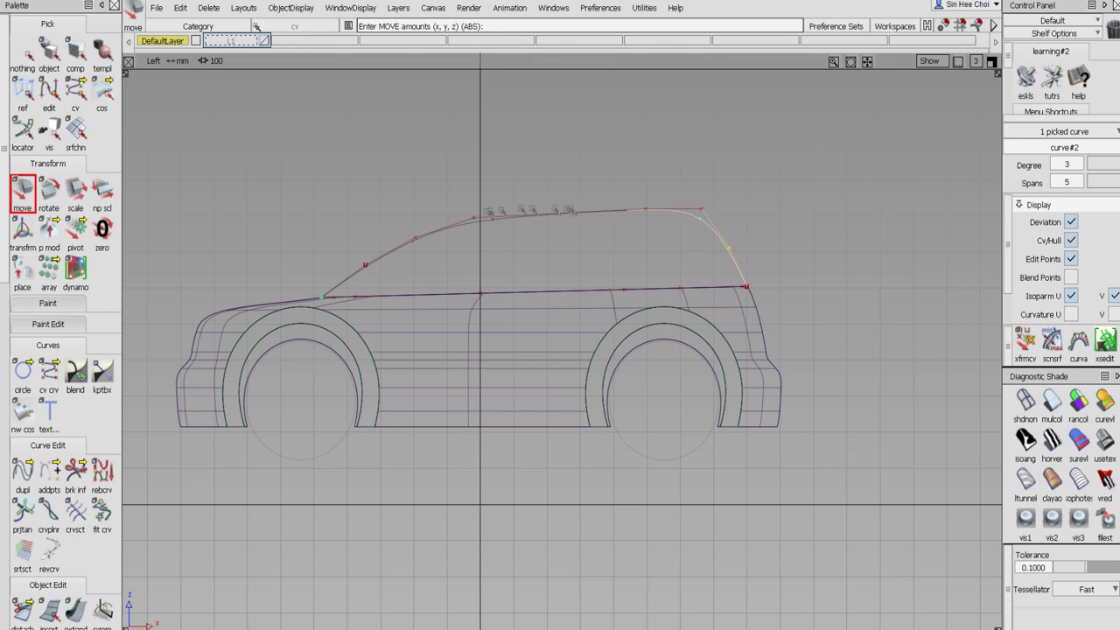
Raise the front roof CV level with the mid-roof CV, and move the two windshield CVs up and back for a steeper windshield
{"action": "left_click", "coordinate": [476, 218]}
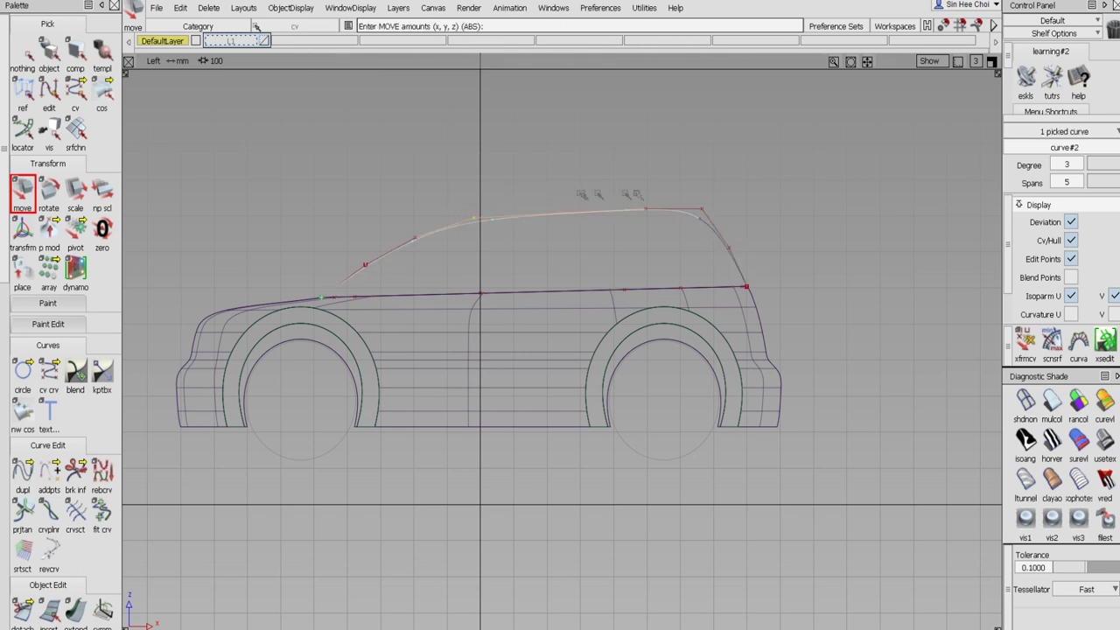
{"action": "left_click_drag", "start_coordinate": [629, 198], "coordinate": [638, 193]}
{"action": "middle_click_drag", "start_coordinate": [448, 134], "coordinate": [461, 151]}
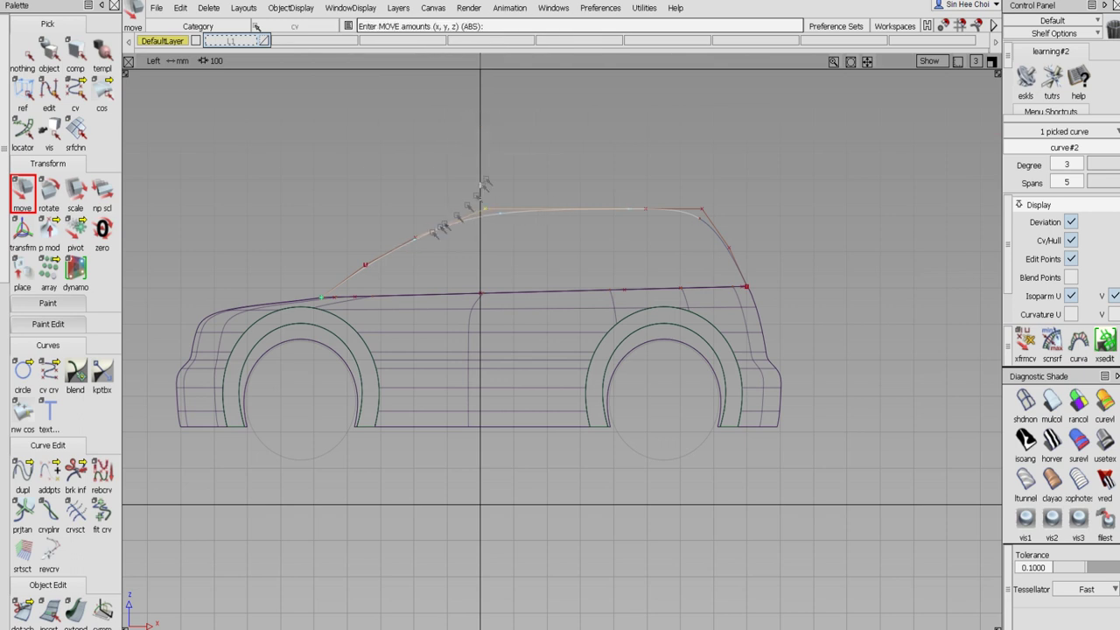
{"action": "left_click_drag", "start_coordinate": [418, 239], "coordinate": [437, 219]}
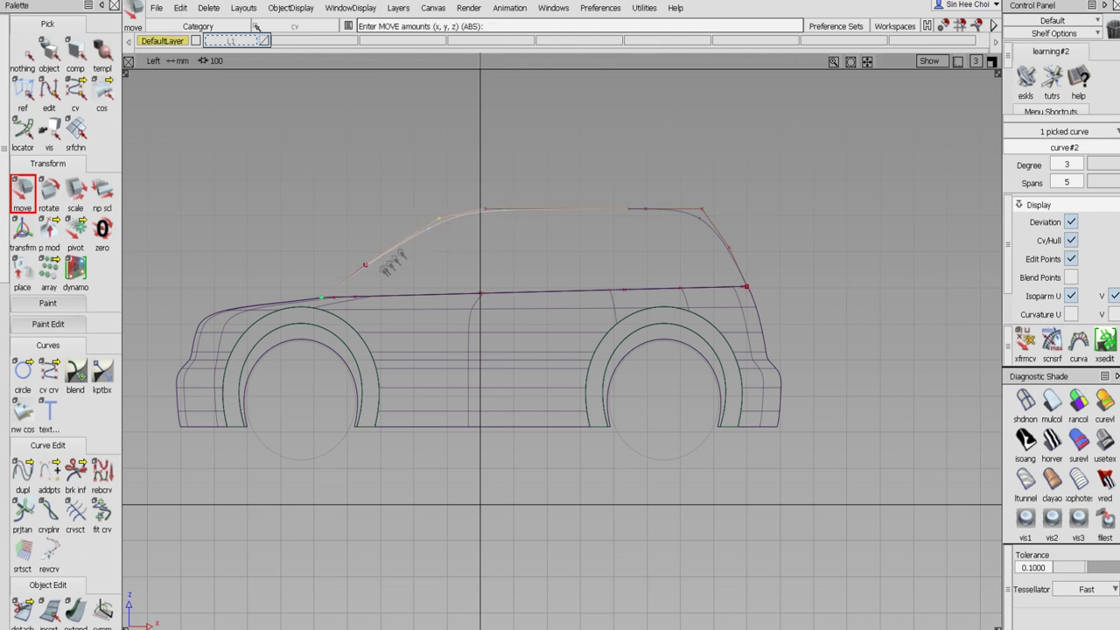
{"action": "left_click_drag", "start_coordinate": [364, 263], "coordinate": [381, 254]}
{"action": "left_click_drag", "start_coordinate": [439, 222], "coordinate": [432, 225]}
Shift the mid-roof, rear corner and rear window CVs slightly forward, keeping the roof CVs level
{"action": "left_click", "coordinate": [644, 212]}
{"action": "middle_click_drag", "start_coordinate": [668, 175], "coordinate": [623, 173]}
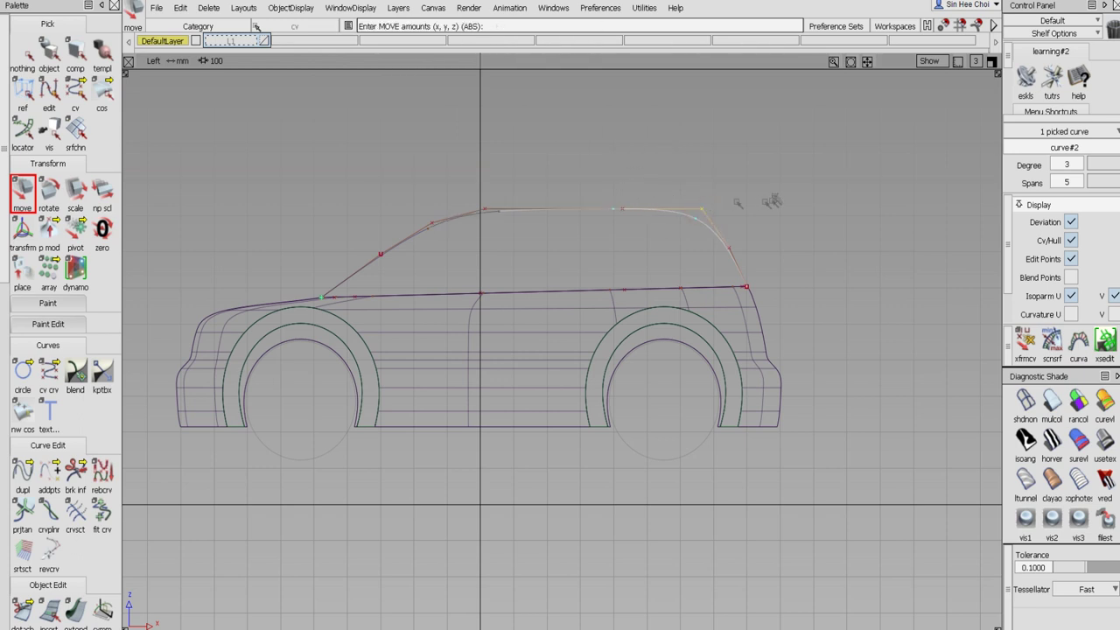
{"action": "middle_click_drag", "start_coordinate": [725, 195], "coordinate": [751, 208]}
{"action": "left_click_drag", "start_coordinate": [729, 252], "coordinate": [777, 232]}
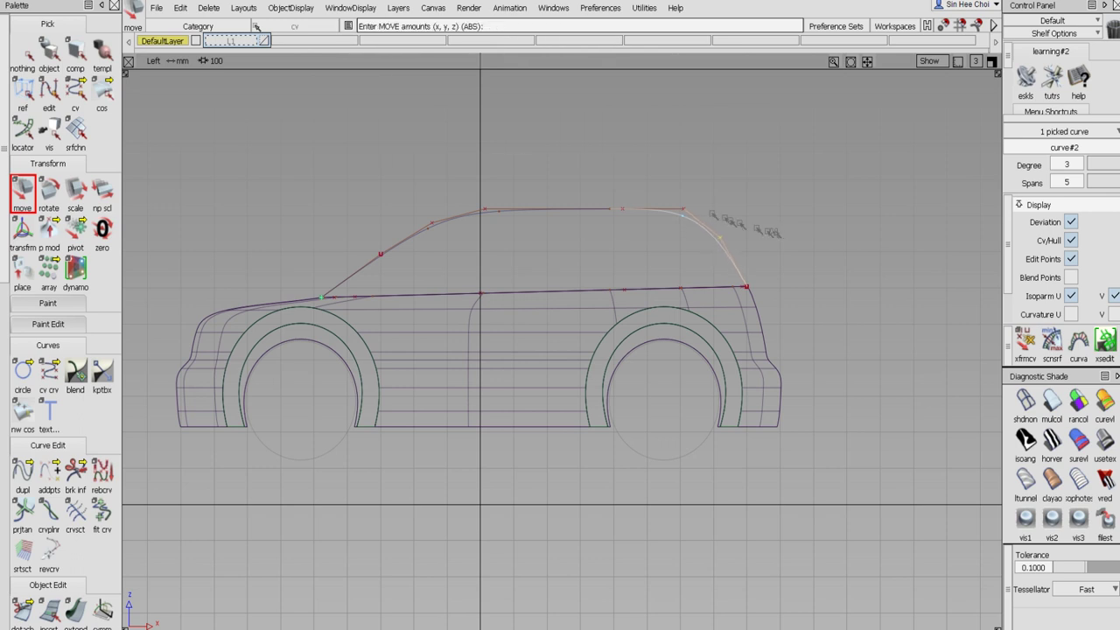
{"action": "left_click_drag", "start_coordinate": [682, 210], "coordinate": [624, 206]}
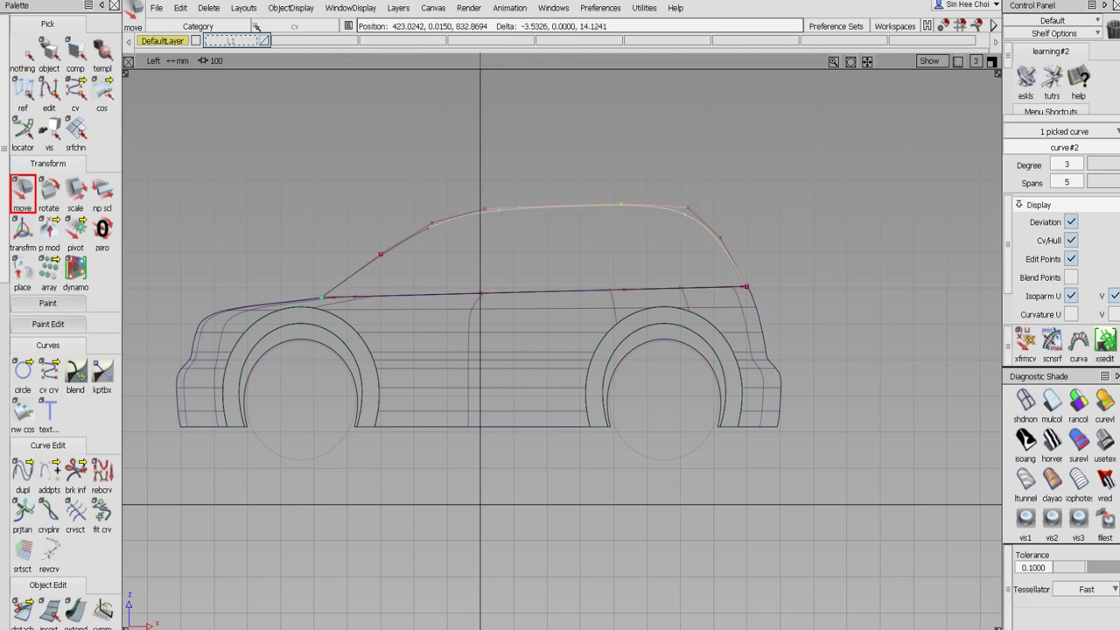
{"action": "left_click_drag", "start_coordinate": [624, 205], "coordinate": [621, 206]}
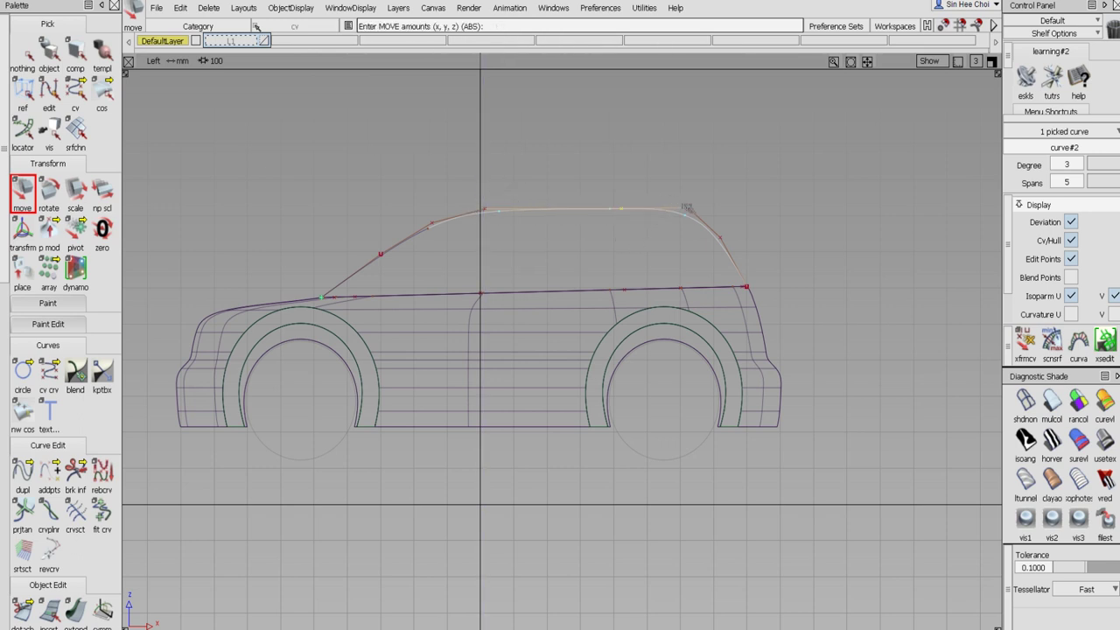
{"action": "left_click_drag", "start_coordinate": [655, 213], "coordinate": [633, 226]}
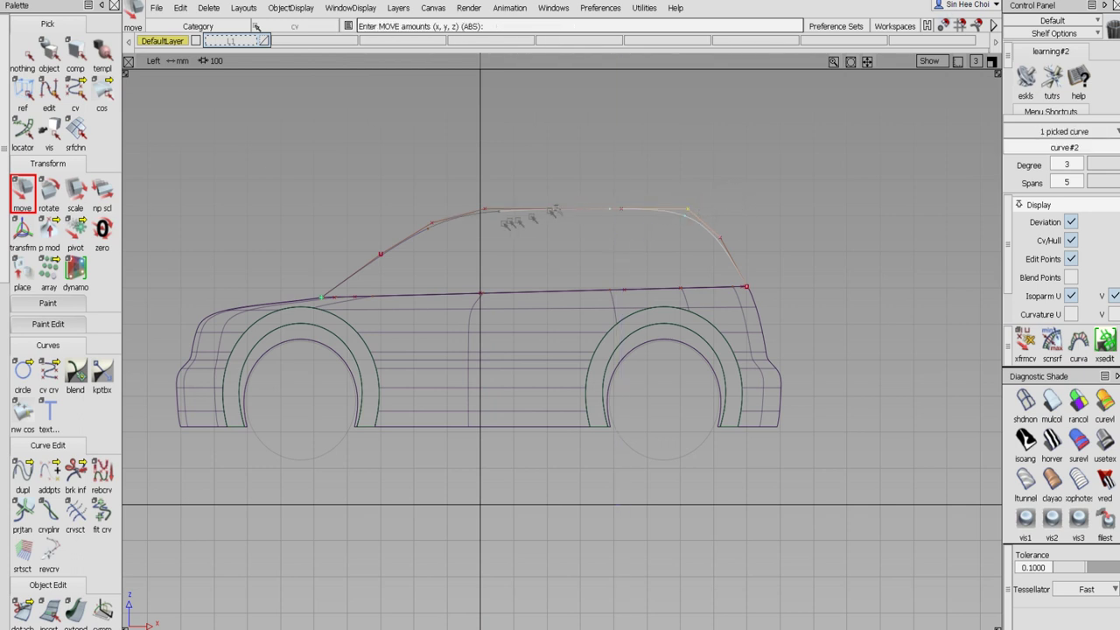
Add a Curve Curvature comb with outline to the roof profile curve, using an increased sample count
{"action": "left_click", "coordinate": [49, 56]}
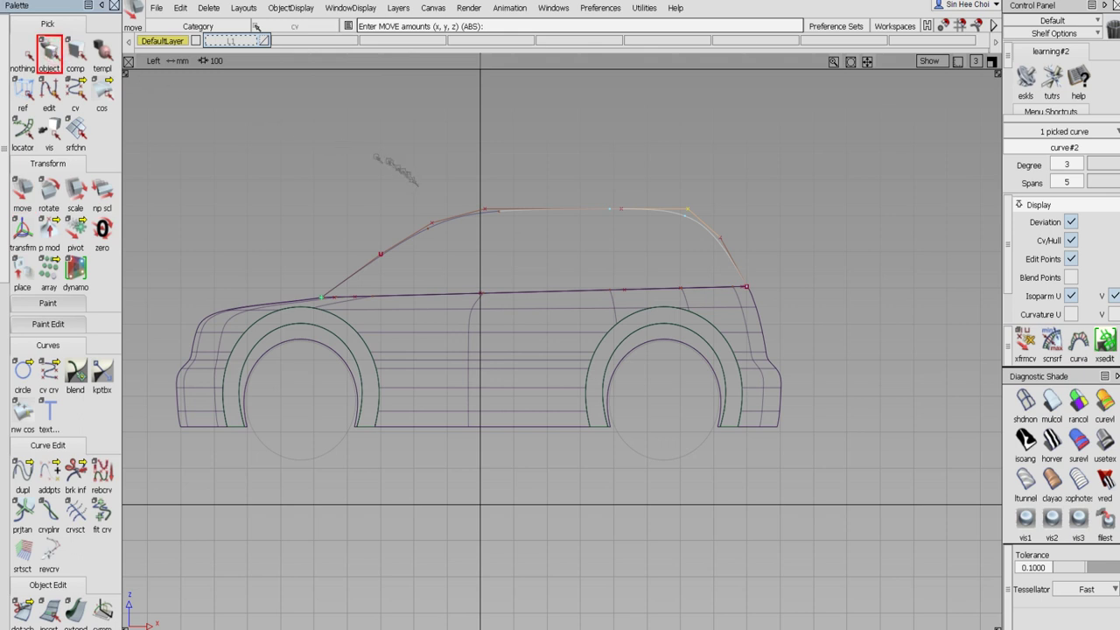
{"action": "left_click", "coordinate": [428, 214]}
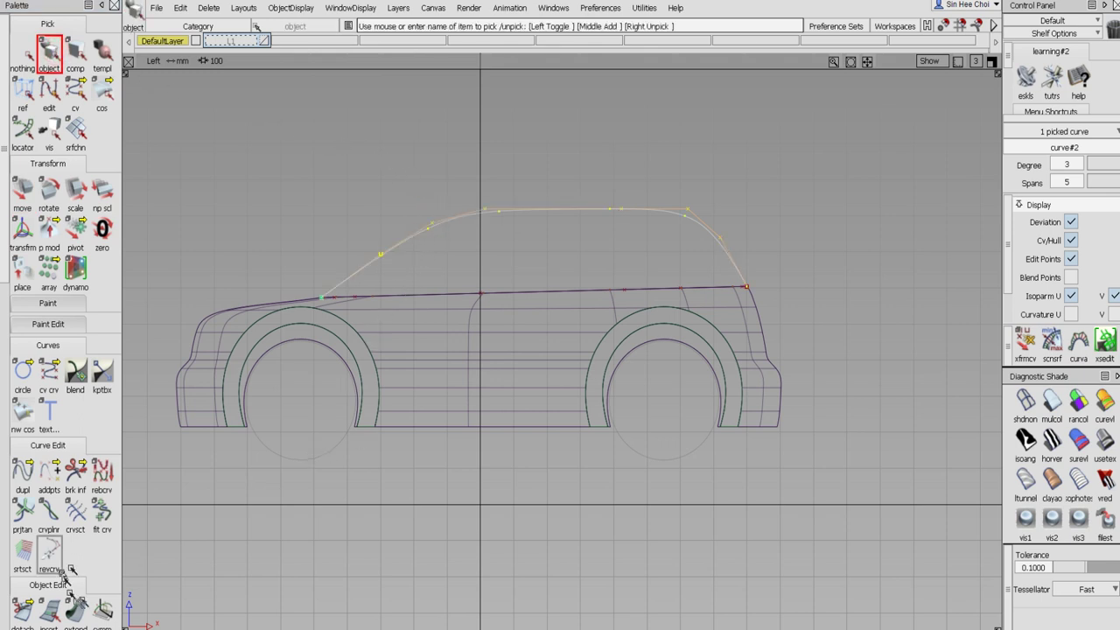
{"action": "scroll", "coordinate": [77, 560], "scroll_direction": "down", "scroll_amount": 5}
{"action": "scroll", "coordinate": [77, 565], "scroll_direction": "down", "scroll_amount": 9}
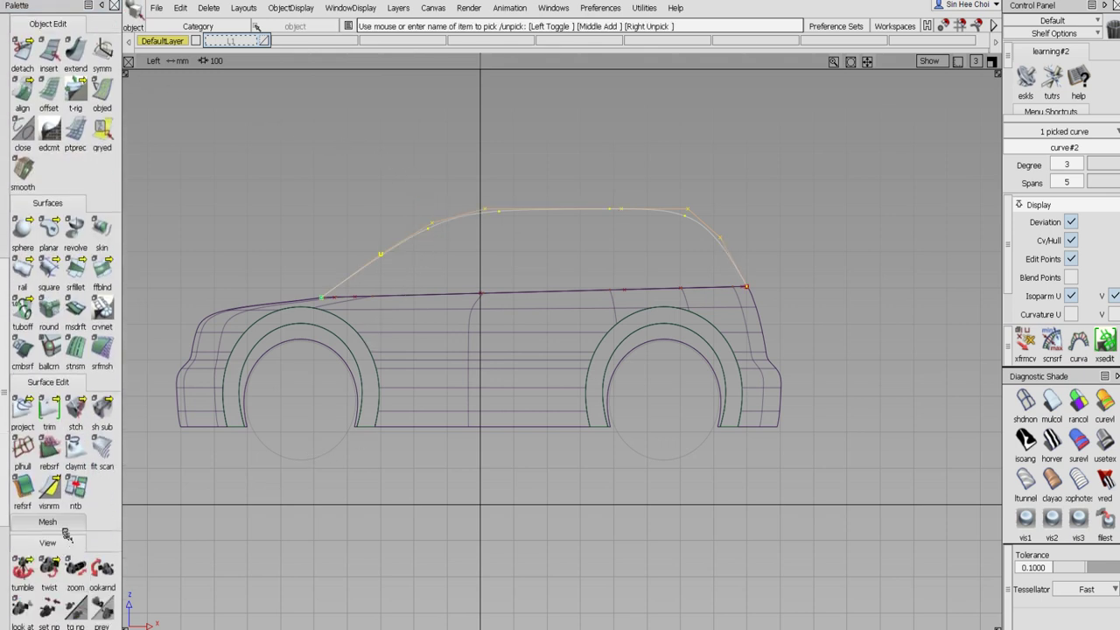
{"action": "scroll", "coordinate": [66, 544], "scroll_direction": "down", "scroll_amount": 1}
{"action": "scroll", "coordinate": [65, 545], "scroll_direction": "down", "scroll_amount": 5}
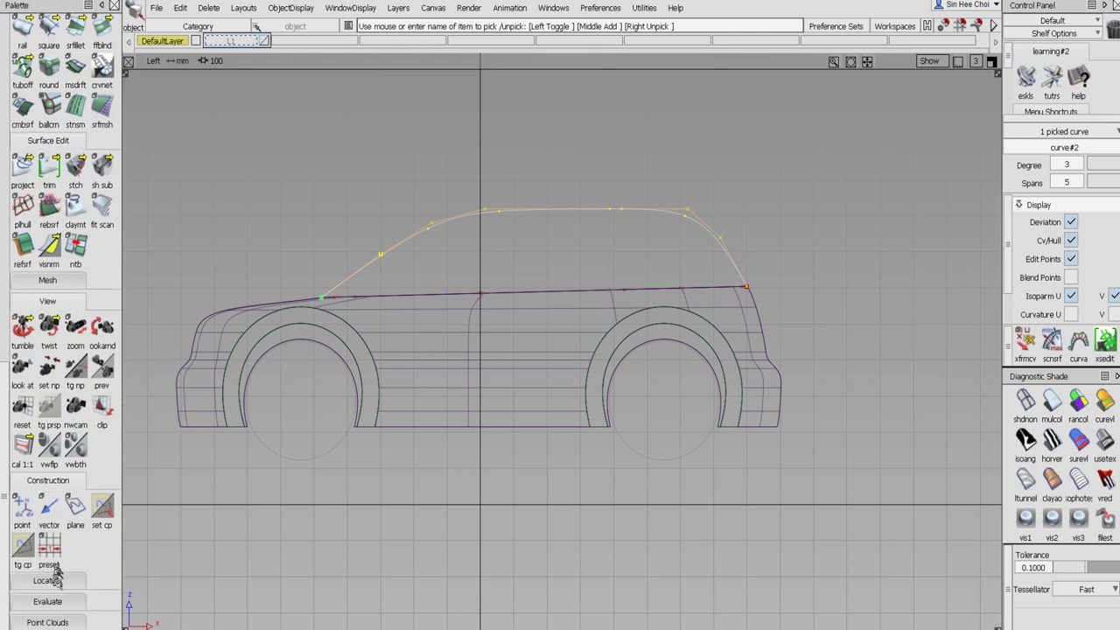
{"action": "scroll", "coordinate": [48, 588], "scroll_direction": "down", "scroll_amount": 3}
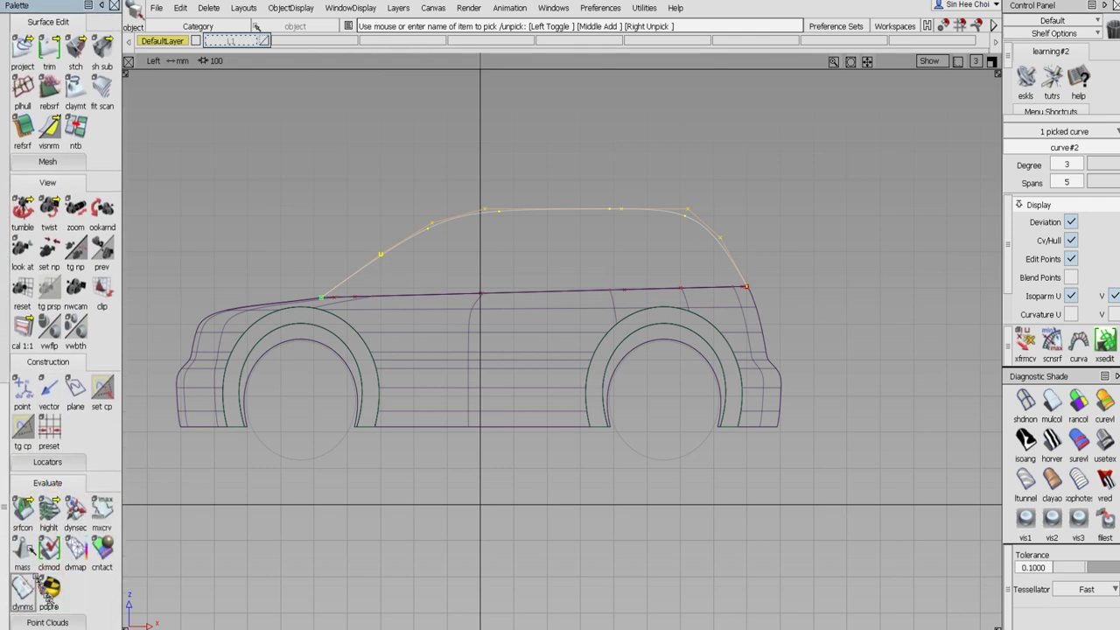
{"action": "left_click", "coordinate": [35, 464]}
{"action": "double_click", "coordinate": [22, 528]}
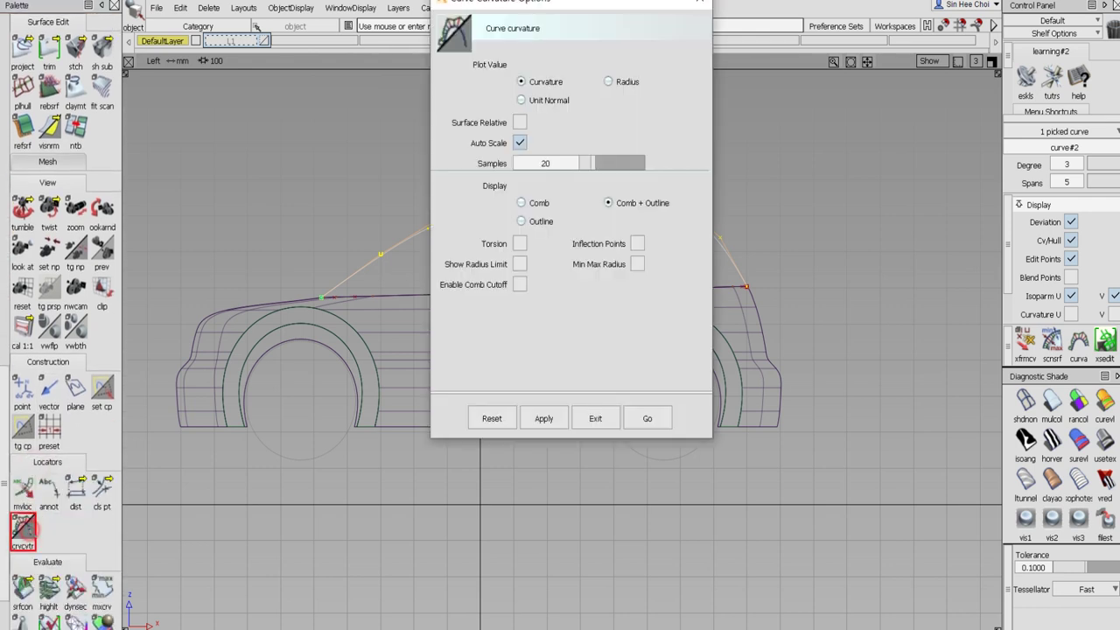
{"action": "left_click_drag", "start_coordinate": [628, 162], "coordinate": [648, 163]}
{"action": "left_click", "coordinate": [656, 416]}
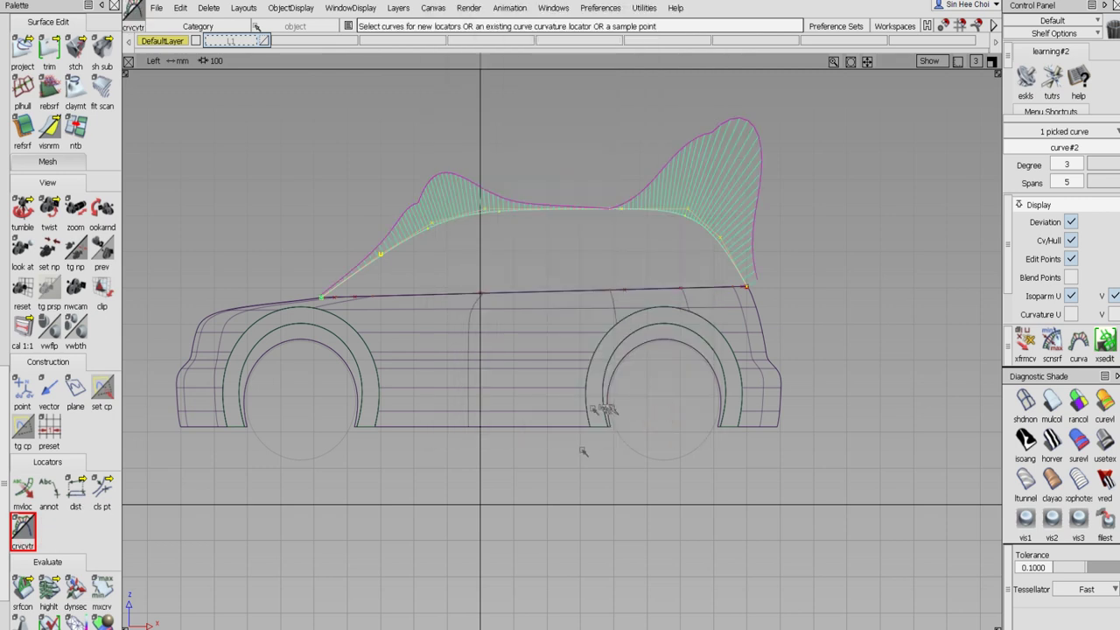
Move the upper windshield CV slightly forward and up to smooth the front part of the curvature comb
{"action": "scroll", "coordinate": [7, 41], "scroll_direction": "up", "scroll_amount": 10}
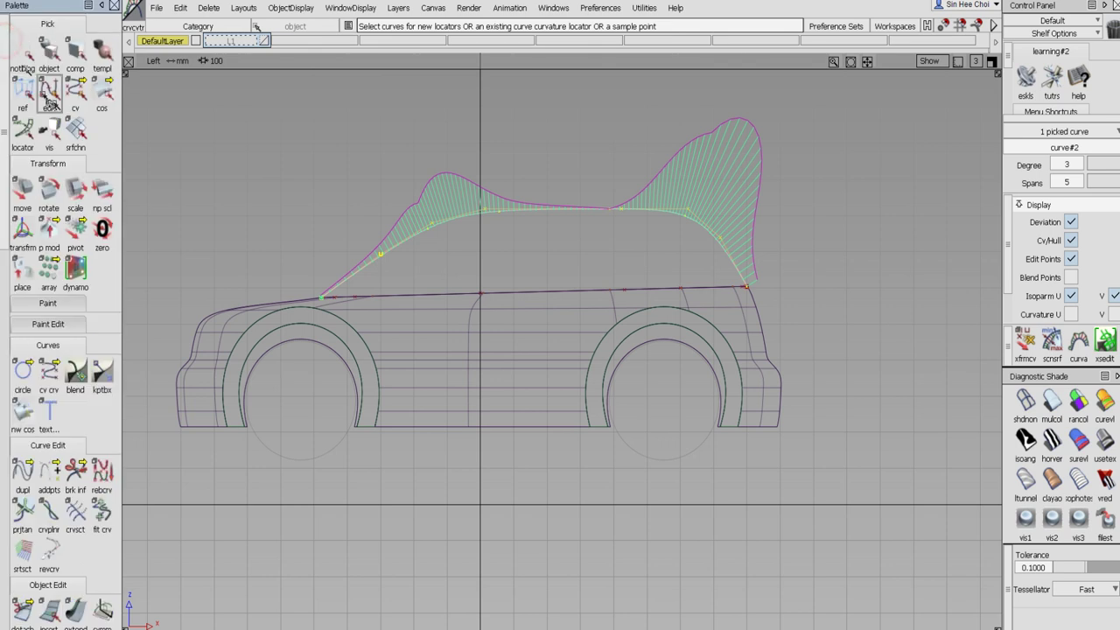
{"action": "left_click", "coordinate": [73, 101]}
{"action": "left_click", "coordinate": [23, 190]}
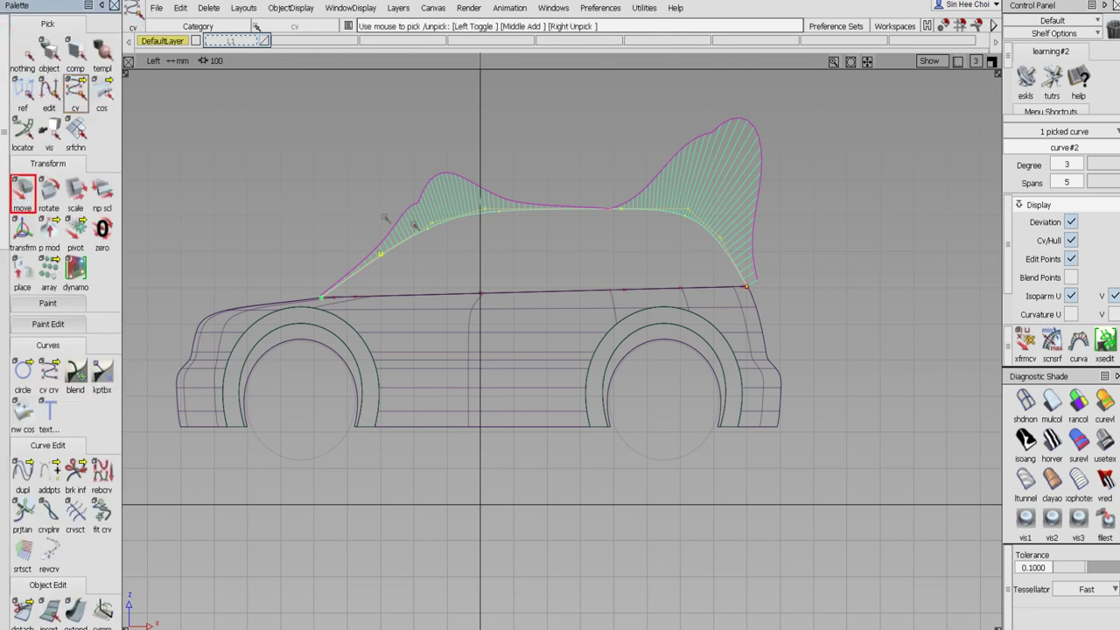
{"action": "left_click", "coordinate": [427, 227]}
{"action": "left_click_drag", "start_coordinate": [480, 268], "coordinate": [467, 263]}
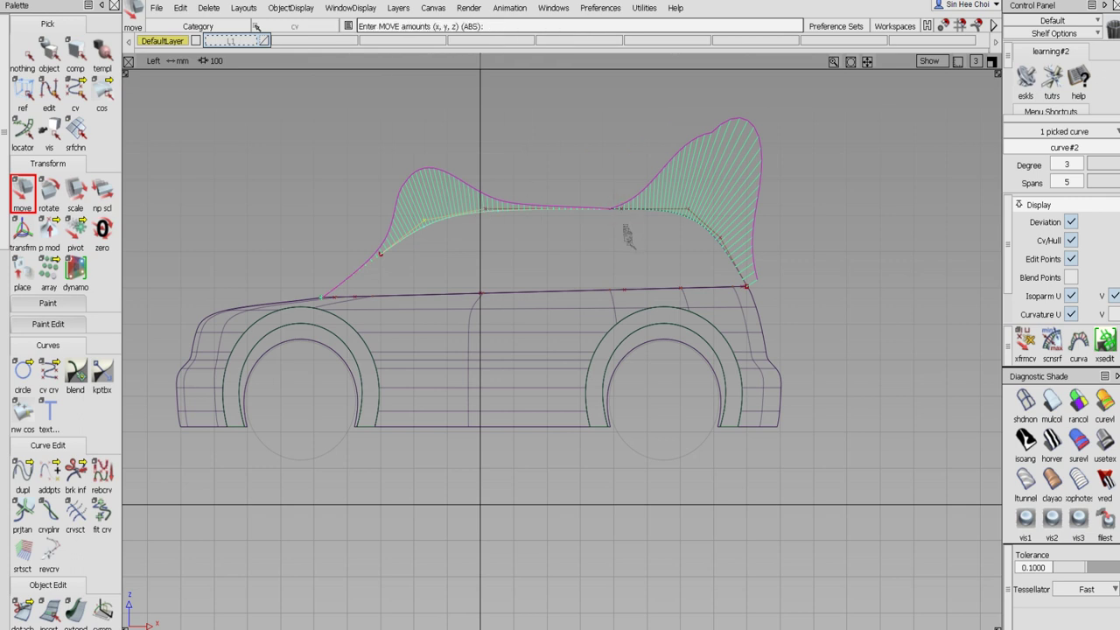
Raise the mid-roof and rear corner CVs slightly so the roofline climbs gently rearward with a smoother comb
{"action": "left_click_drag", "start_coordinate": [622, 210], "coordinate": [621, 245]}
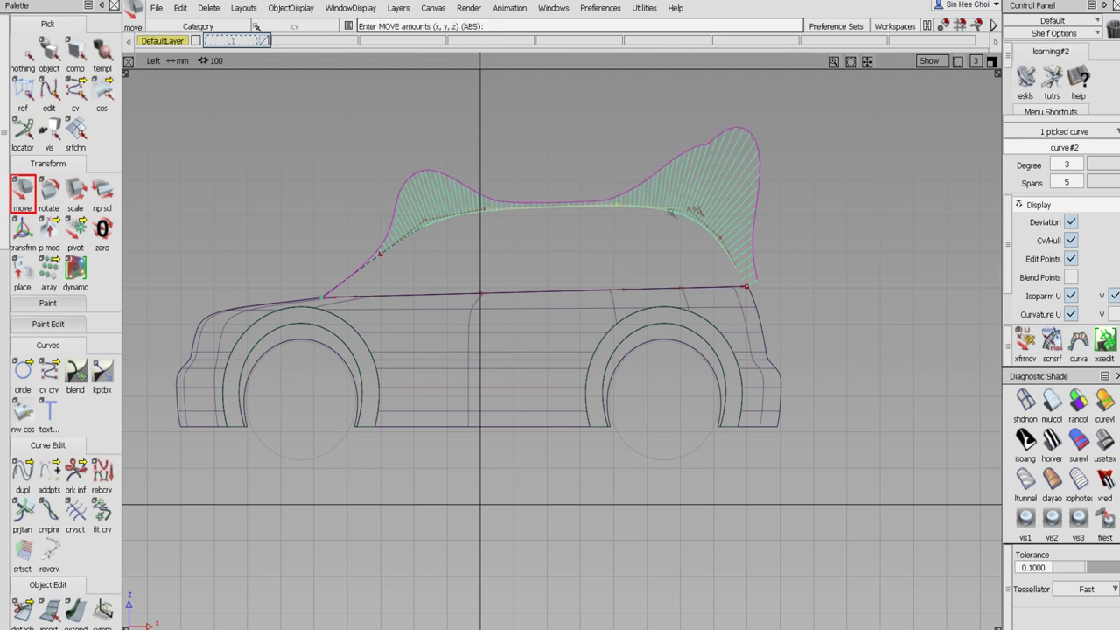
{"action": "left_click_drag", "start_coordinate": [690, 211], "coordinate": [687, 263]}
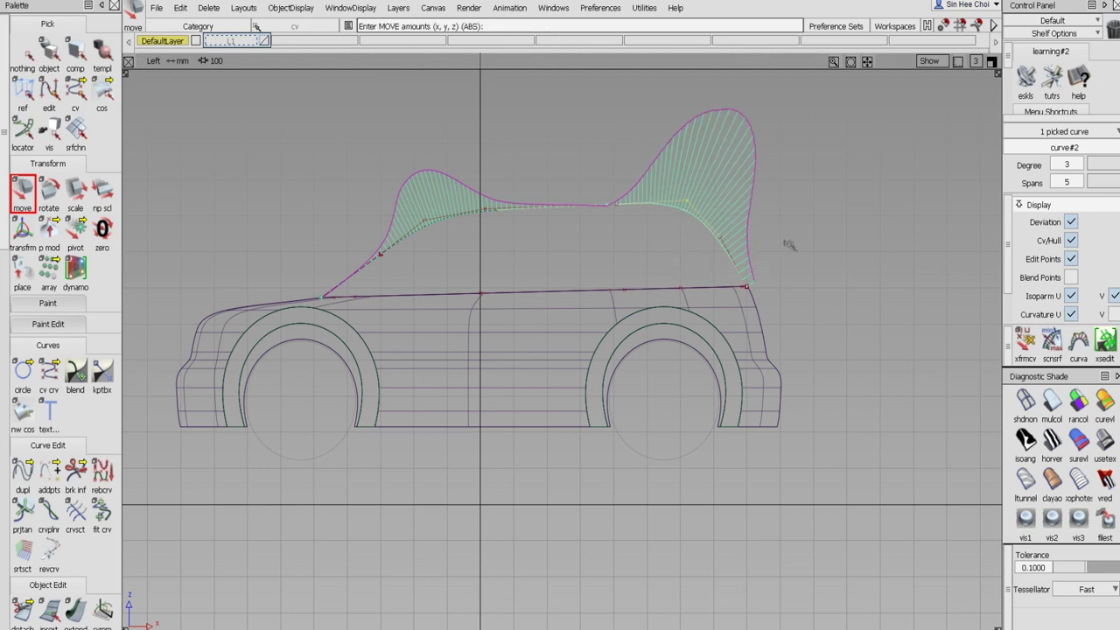
{"action": "left_click", "coordinate": [49, 55]}
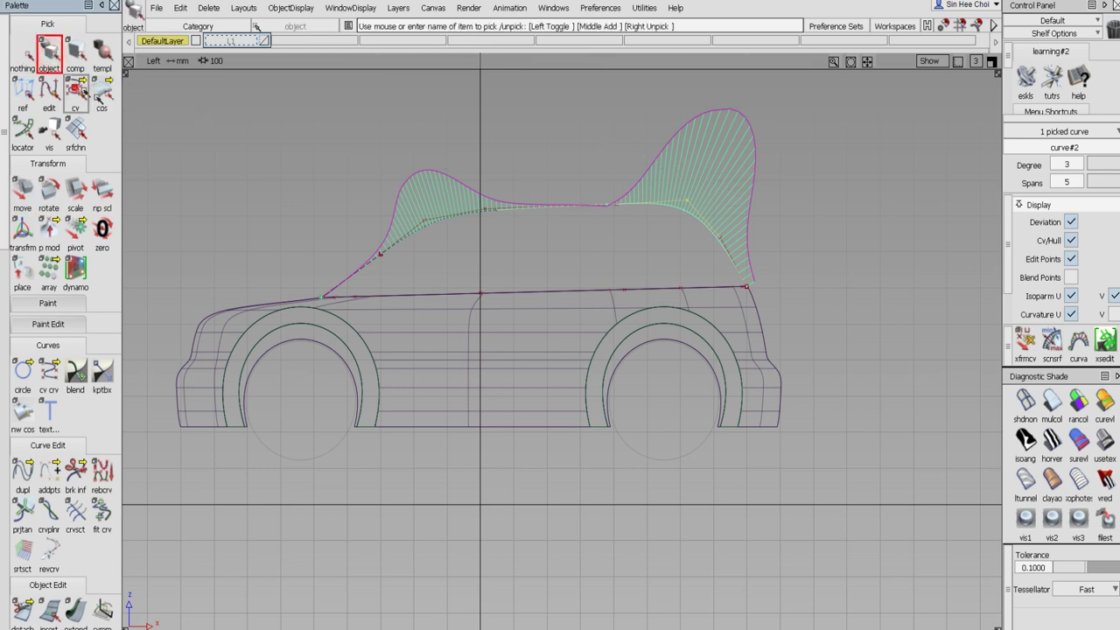
{"action": "left_click", "coordinate": [76, 92]}
{"action": "left_click", "coordinate": [21, 188]}
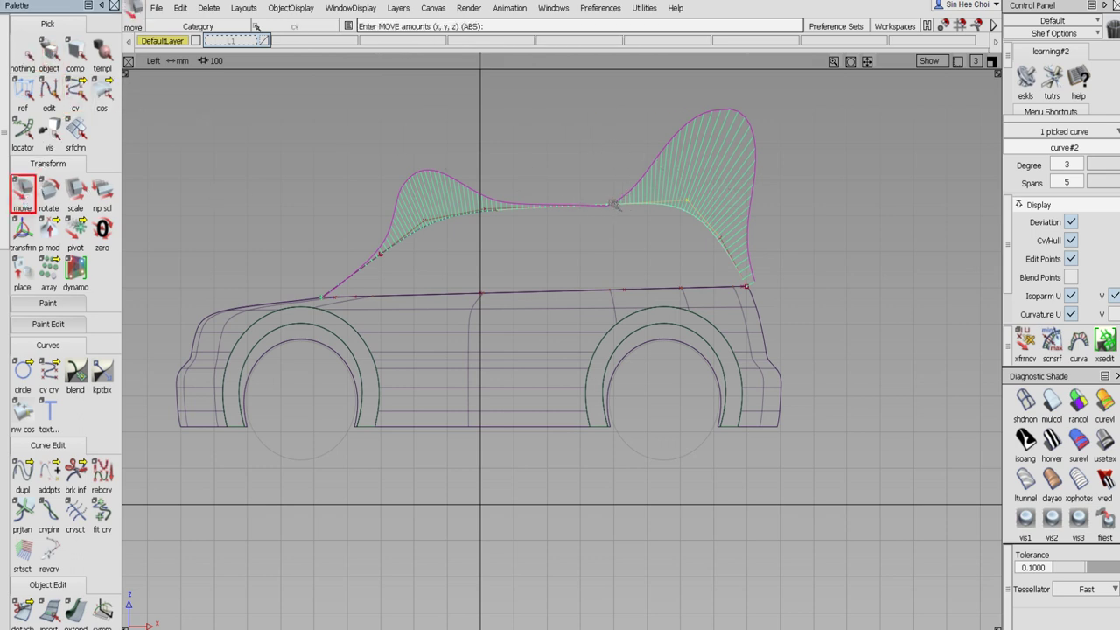
{"action": "left_click_drag", "start_coordinate": [617, 206], "coordinate": [622, 234]}
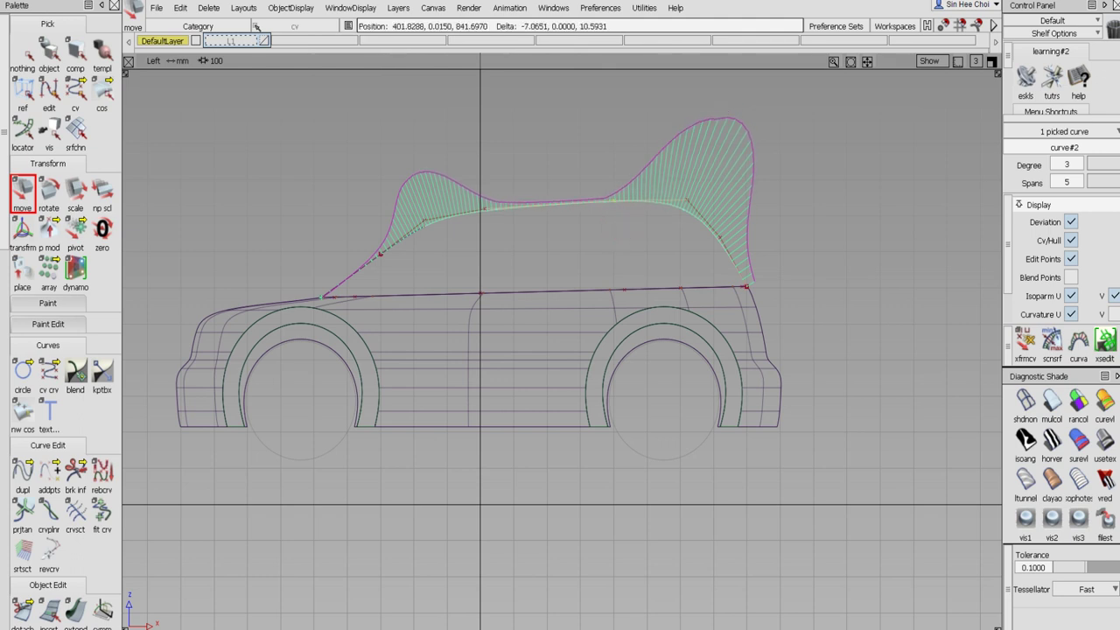
{"action": "left_click_drag", "start_coordinate": [688, 201], "coordinate": [687, 197]}
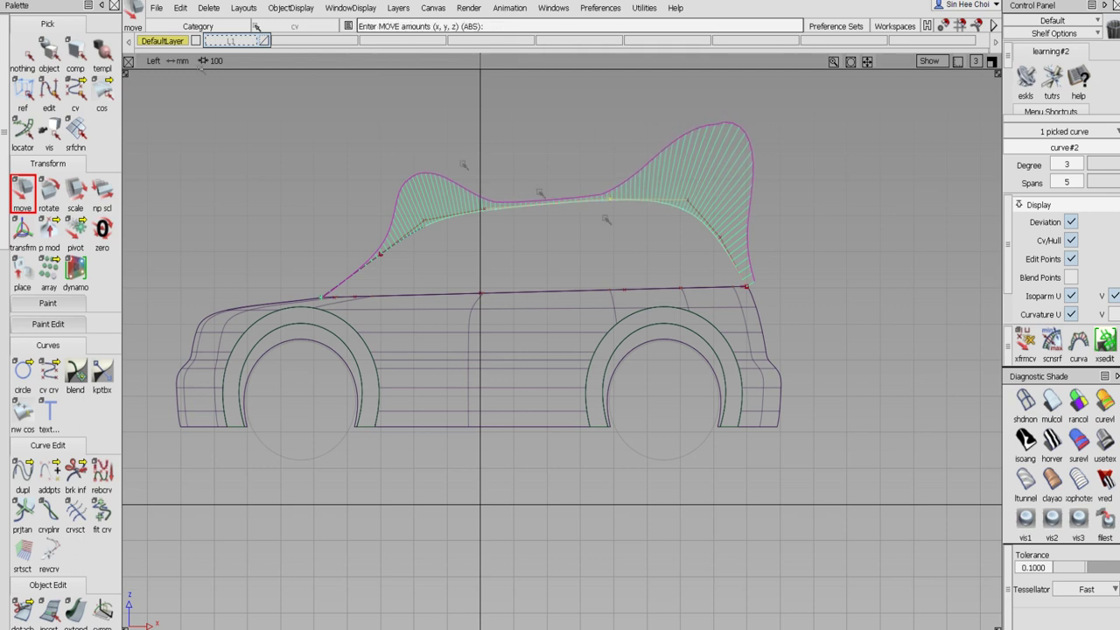
Pick the roof profile curve and remove its curvature comb
{"action": "left_click", "coordinate": [49, 54]}
{"action": "left_click", "coordinate": [632, 223]}
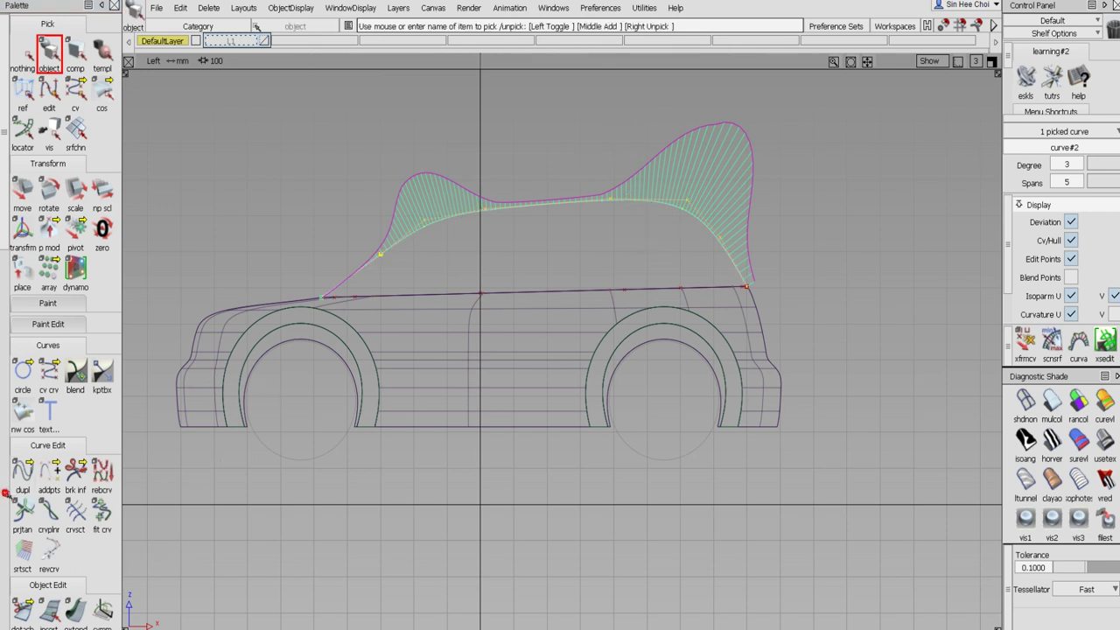
{"action": "scroll", "coordinate": [5, 492], "scroll_direction": "down", "scroll_amount": 10}
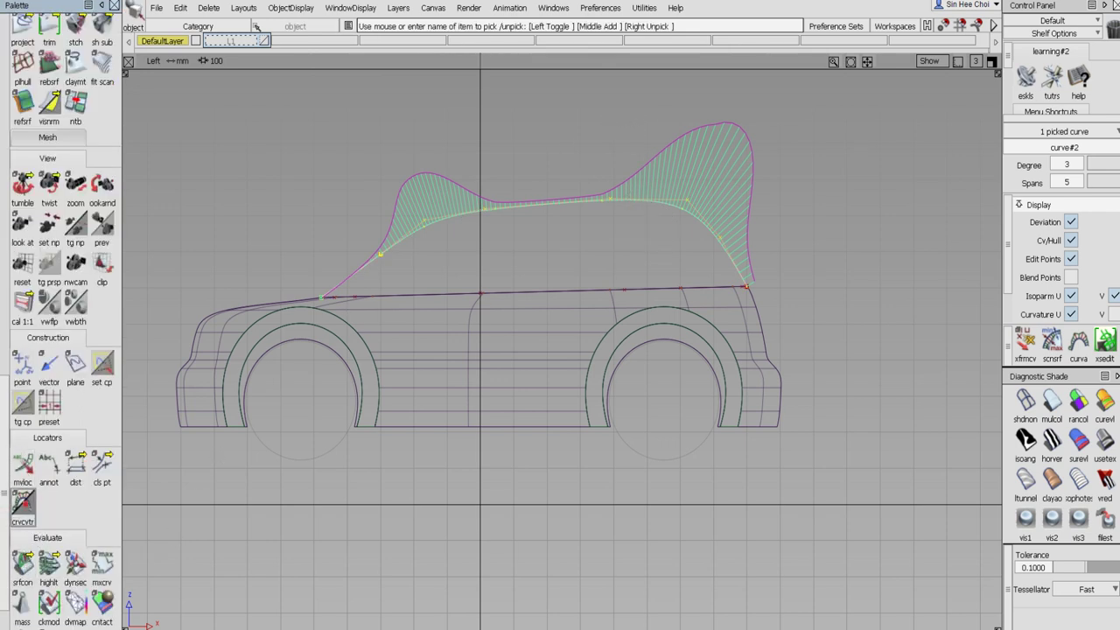
{"action": "left_click", "coordinate": [23, 503]}
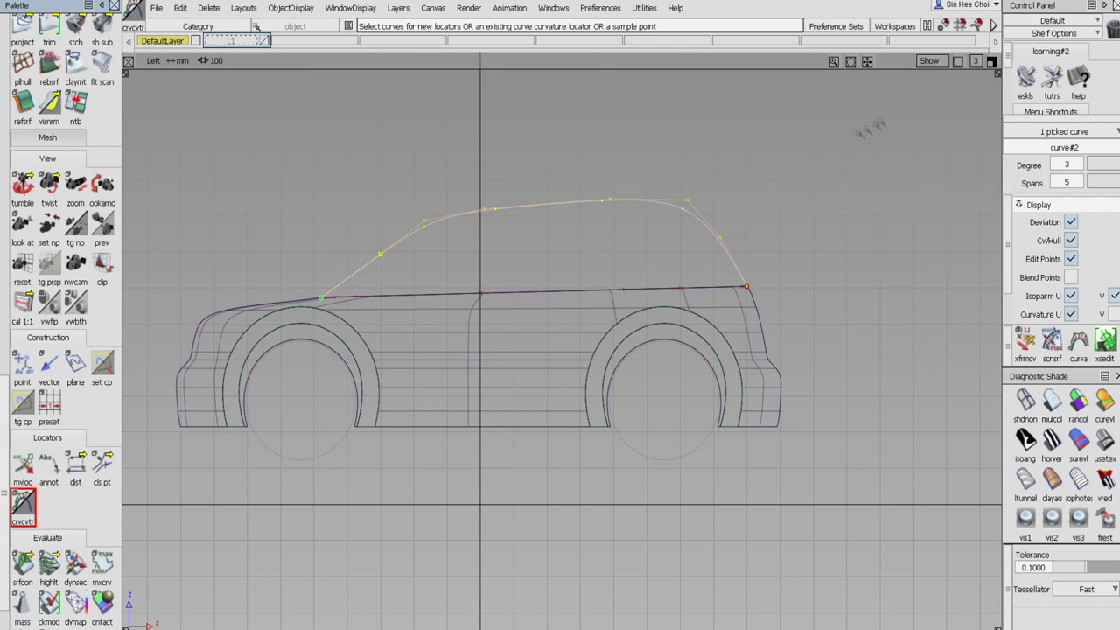
Duplicate the roof profile curve and move the copy so its front end snaps to the outer corner of the windshield base
{"action": "left_click", "coordinate": [991, 62]}
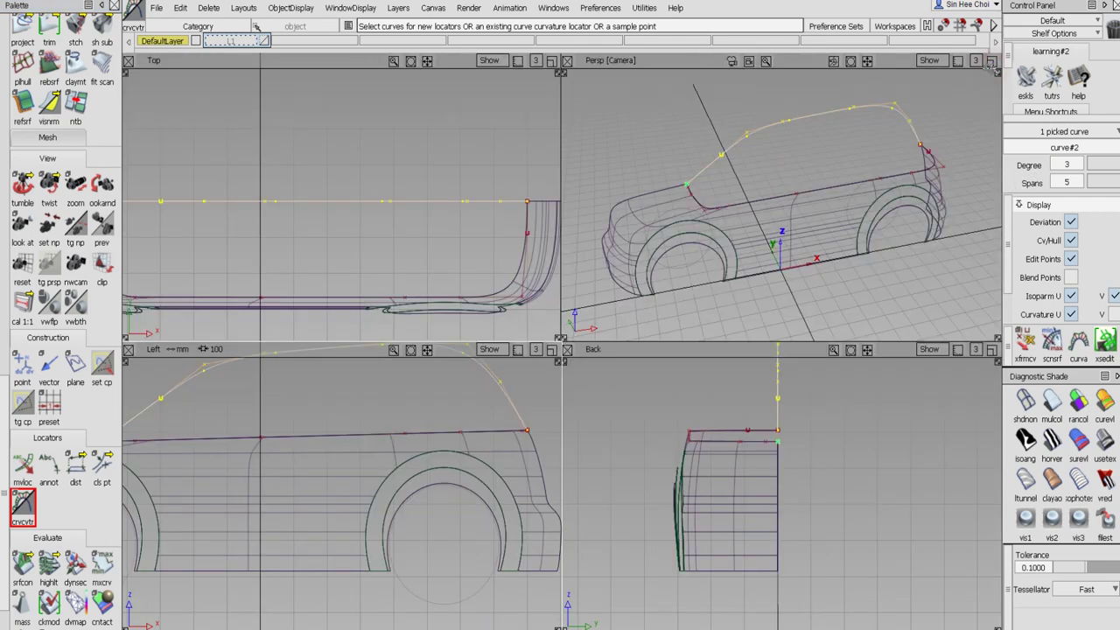
{"action": "left_click", "coordinate": [992, 62]}
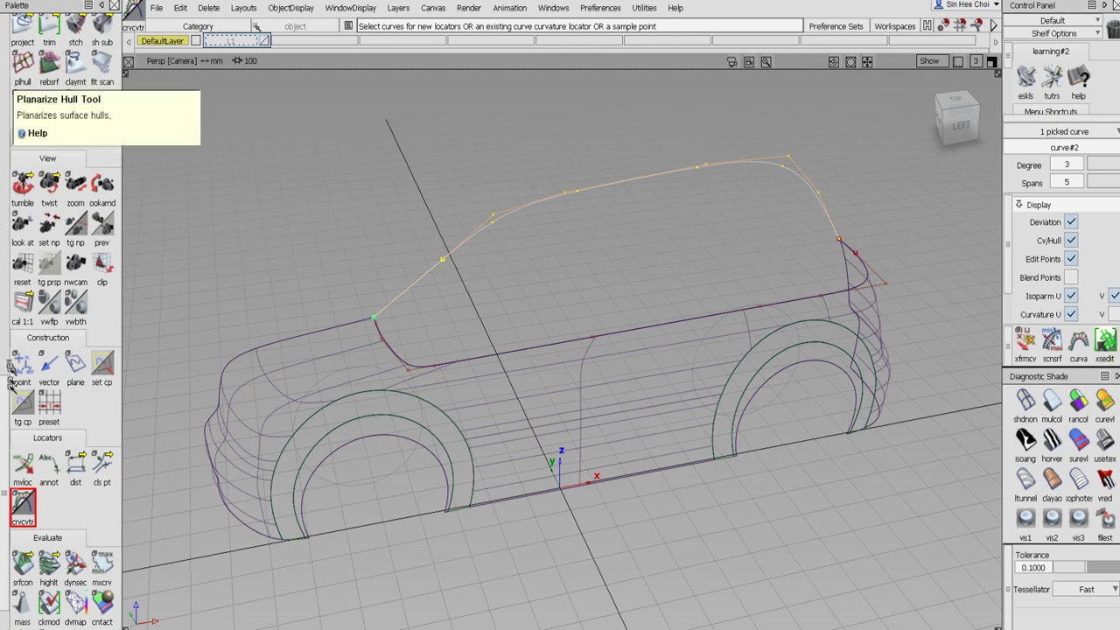
{"action": "scroll", "coordinate": [10, 372], "scroll_direction": "up", "scroll_amount": 5}
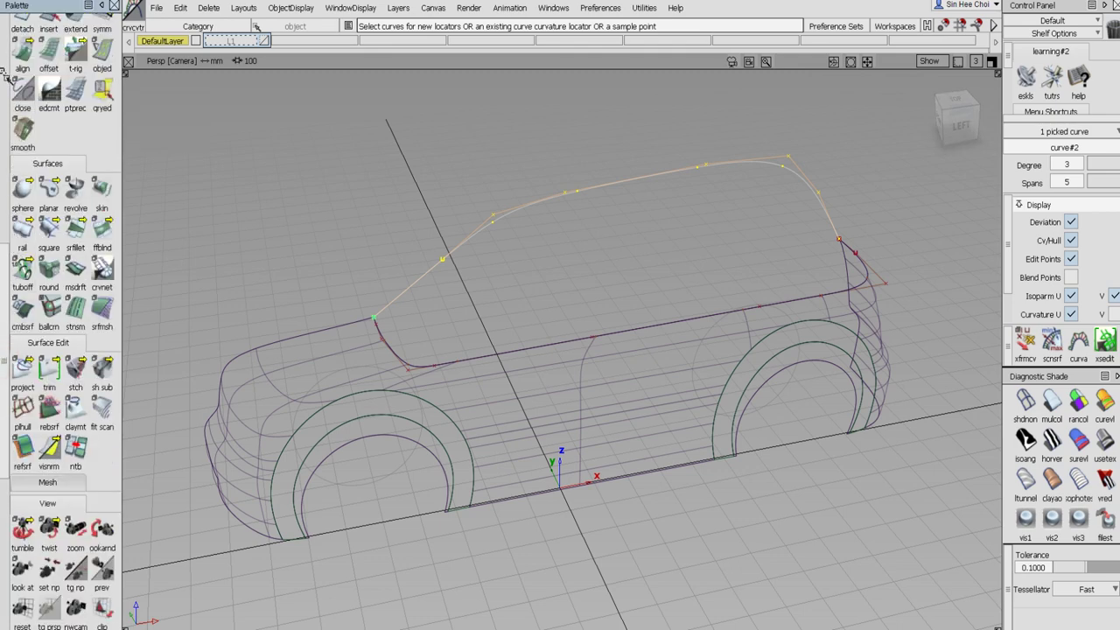
{"action": "scroll", "coordinate": [4, 74], "scroll_direction": "up", "scroll_amount": 8}
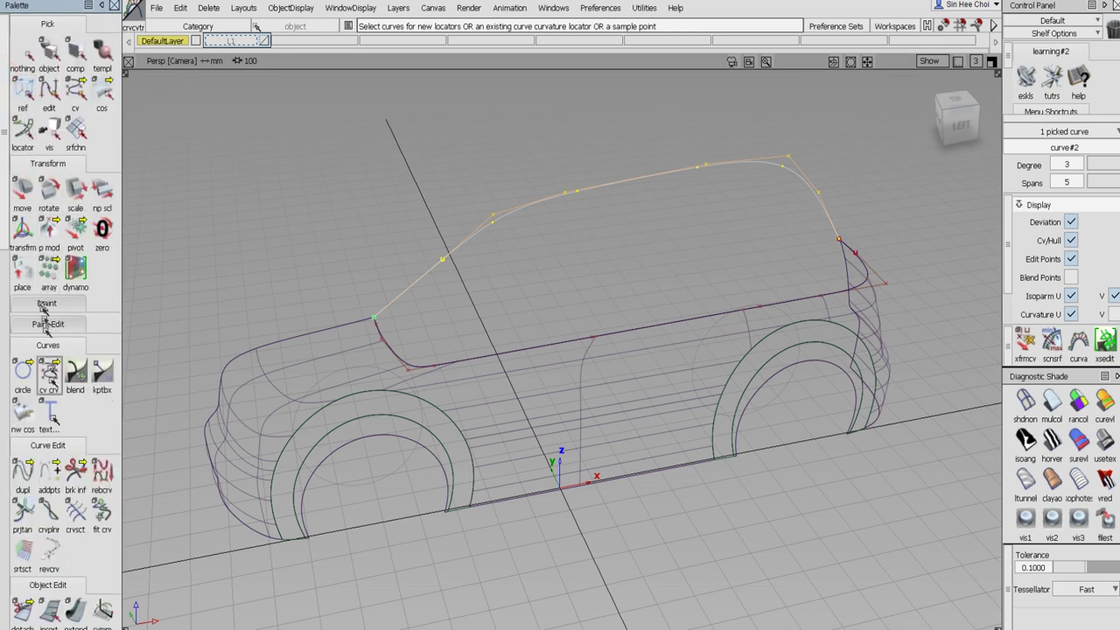
{"action": "left_click", "coordinate": [22, 469]}
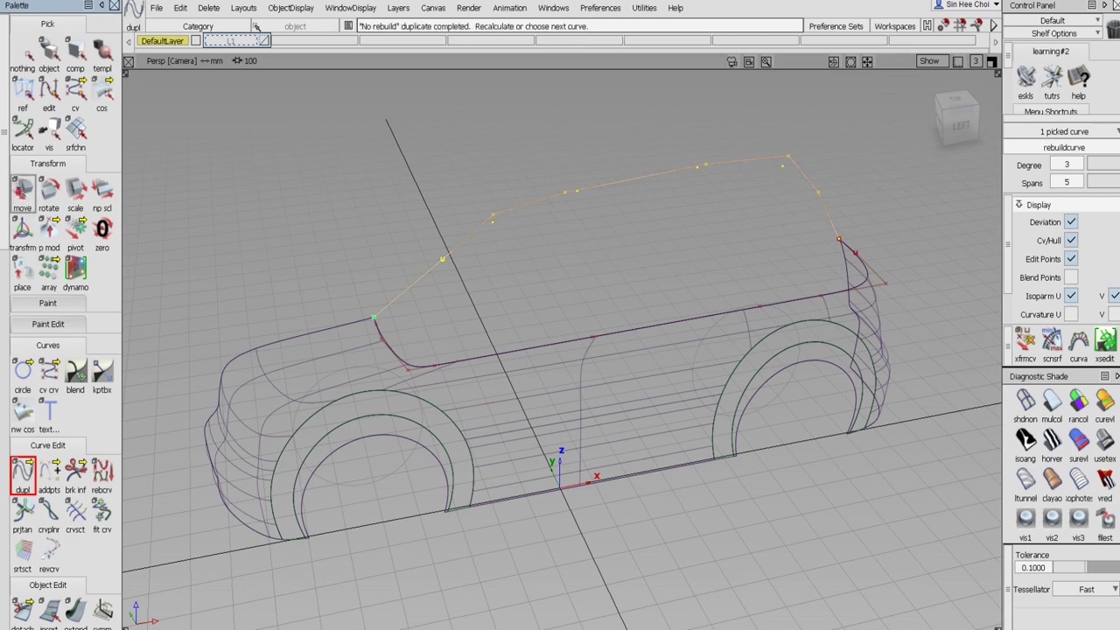
{"action": "left_click", "coordinate": [21, 188]}
{"action": "left_click_drag", "start_coordinate": [459, 359], "coordinate": [431, 372], "text": "alt+shift"}
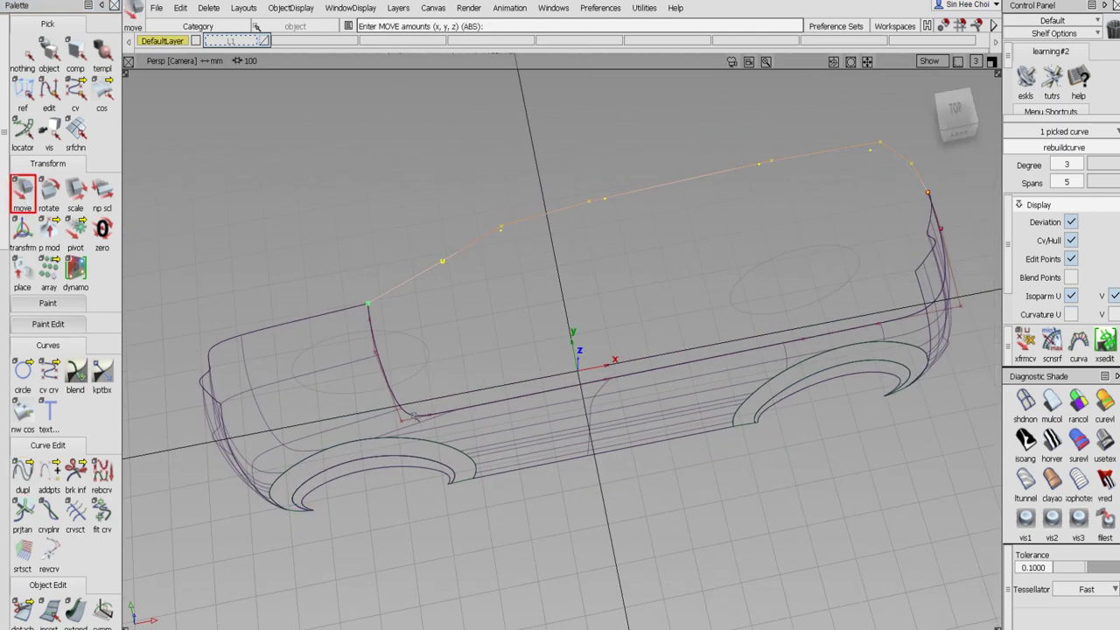
{"action": "left_click_drag", "start_coordinate": [415, 417], "coordinate": [433, 437]}
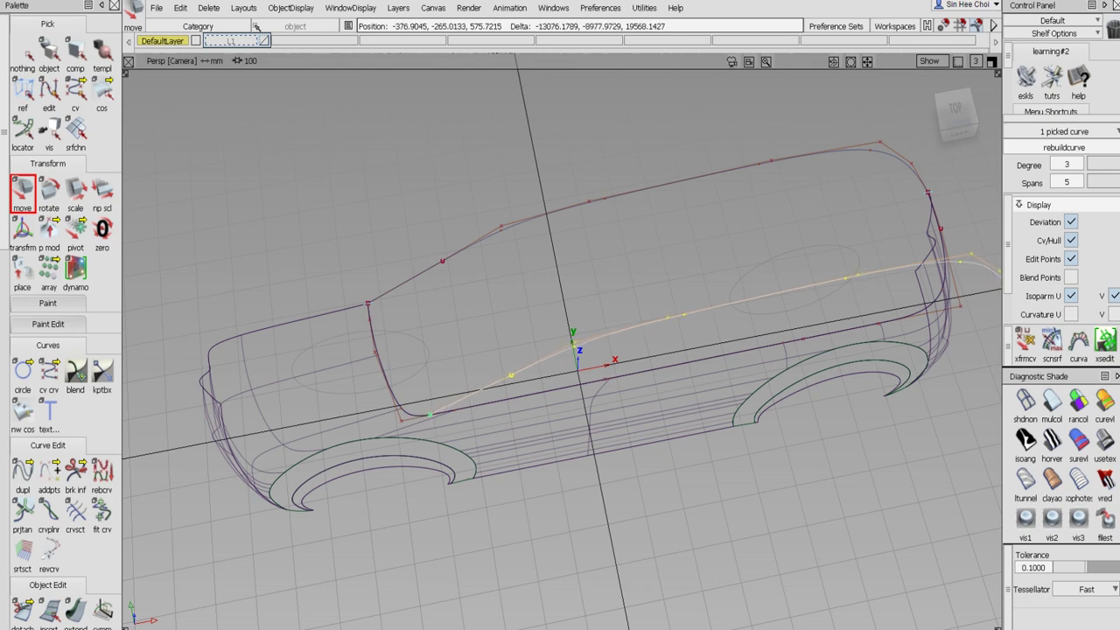
Scale down the duplicated side curve from its front end until its rear end sits inside the rounded rear corner of the beltline
{"action": "left_click", "coordinate": [991, 61]}
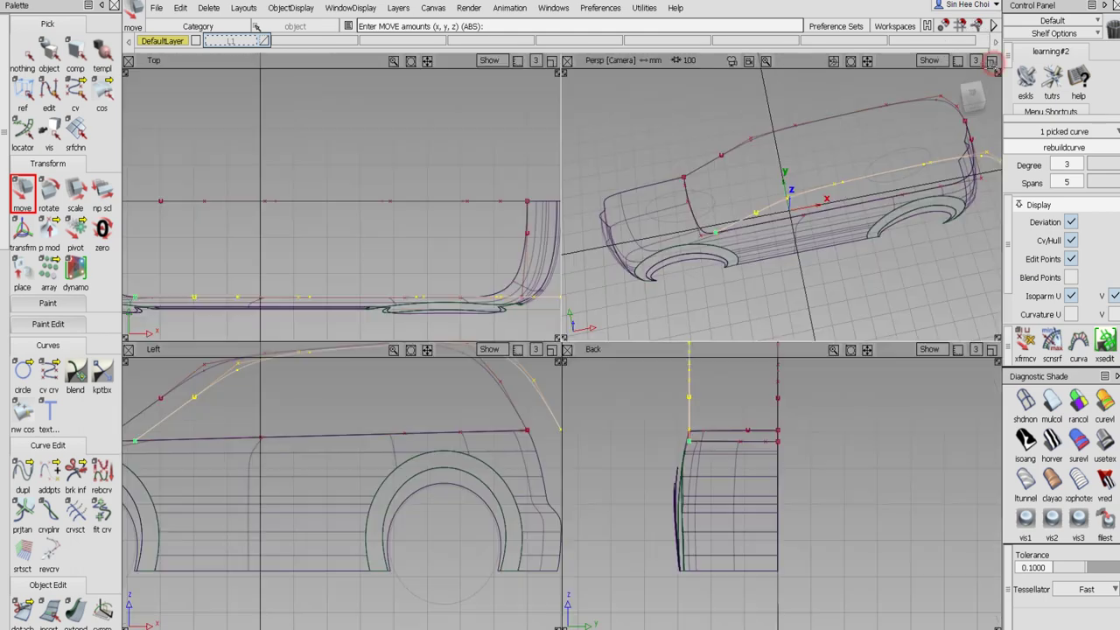
{"action": "left_click", "coordinate": [367, 105]}
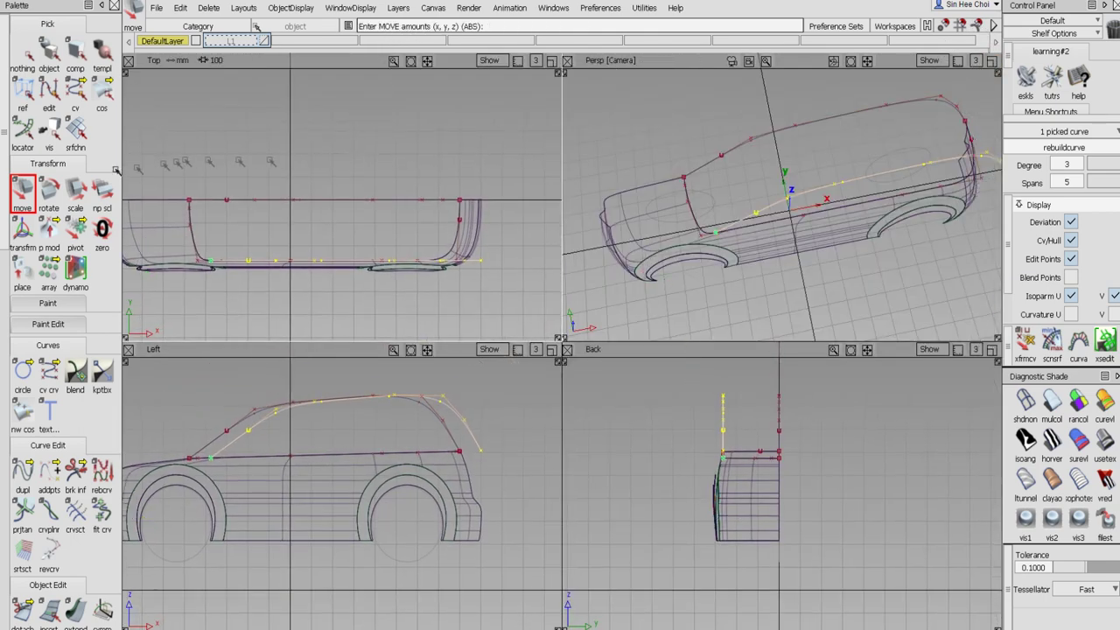
{"action": "left_click", "coordinate": [75, 191]}
{"action": "left_click_drag", "start_coordinate": [395, 139], "coordinate": [380, 175]}
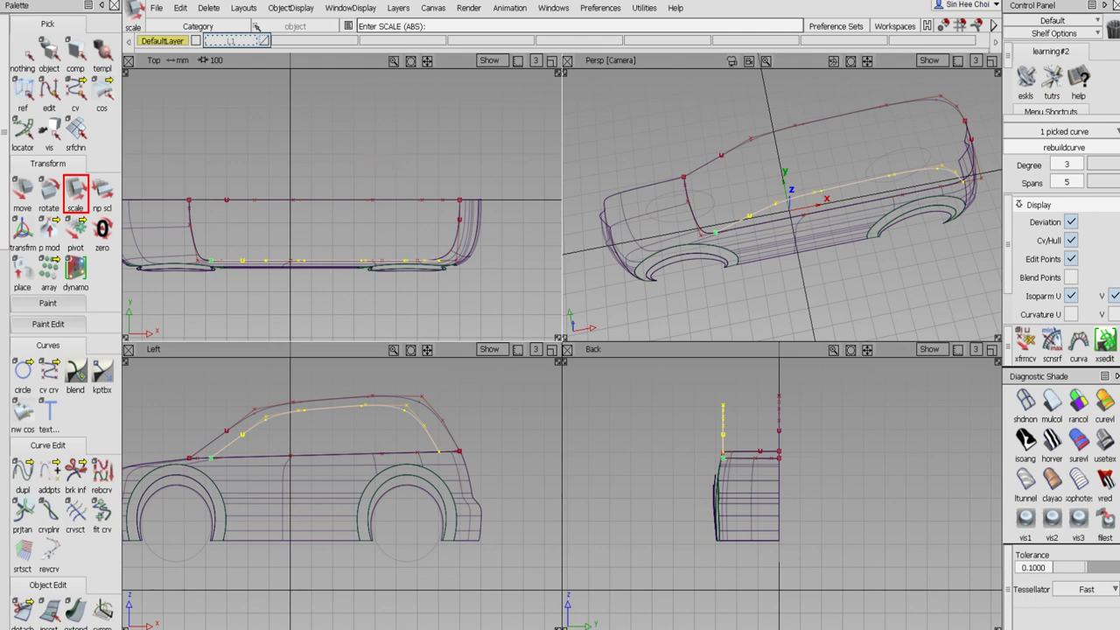
{"action": "left_click_drag", "start_coordinate": [390, 151], "coordinate": [383, 159]}
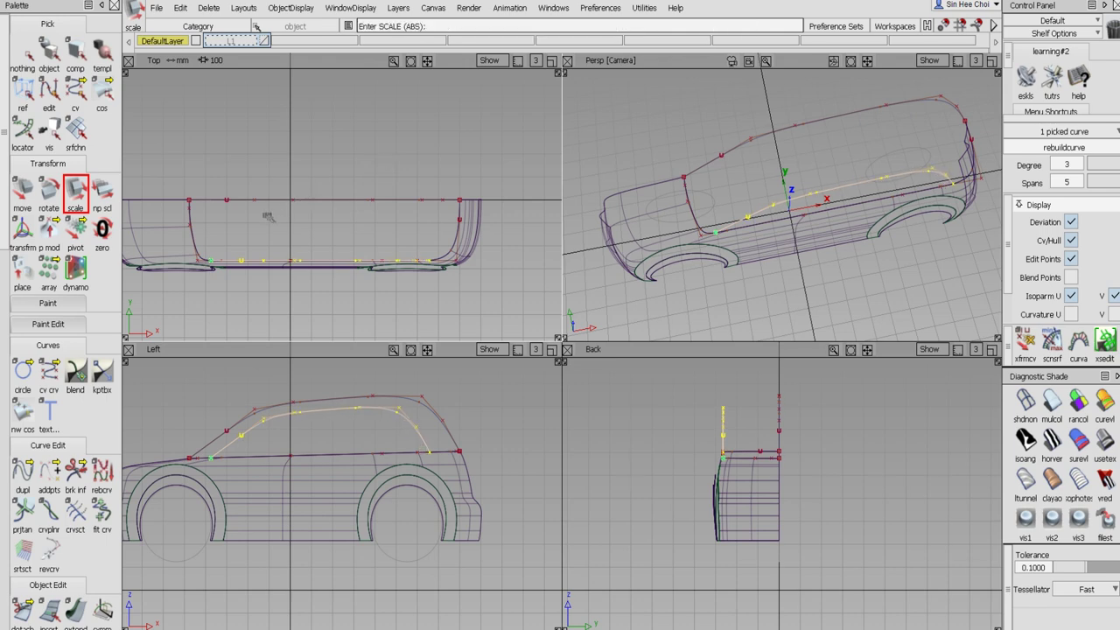
Rotate the side curve inward in the back view and slightly in the top view so its rear end meets the beltline curve
{"action": "left_click", "coordinate": [49, 190]}
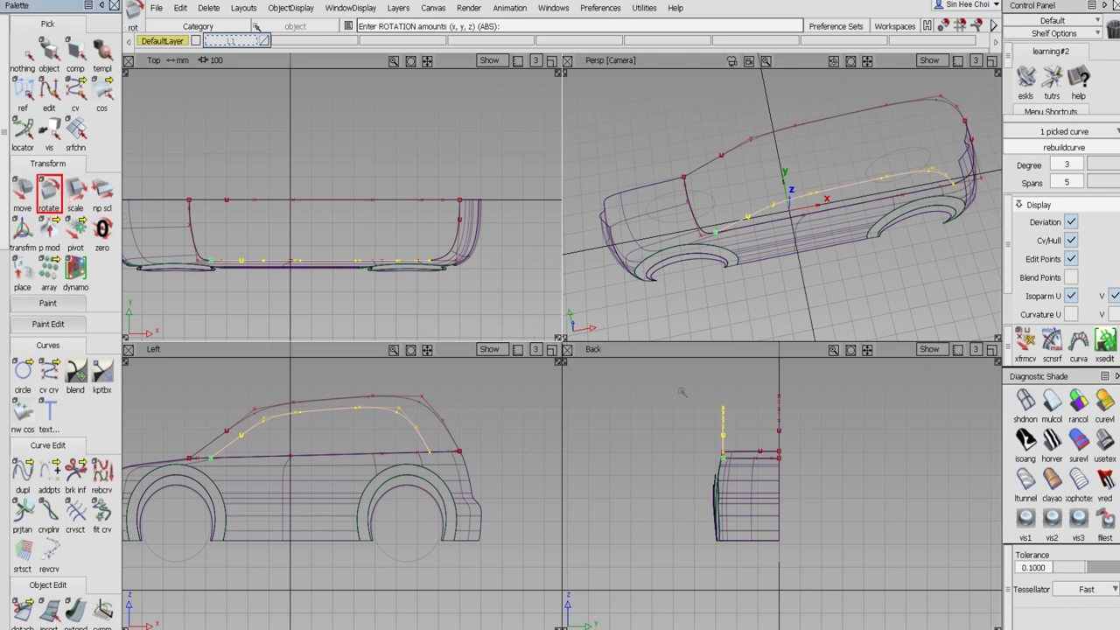
{"action": "left_click_drag", "start_coordinate": [684, 398], "coordinate": [603, 405]}
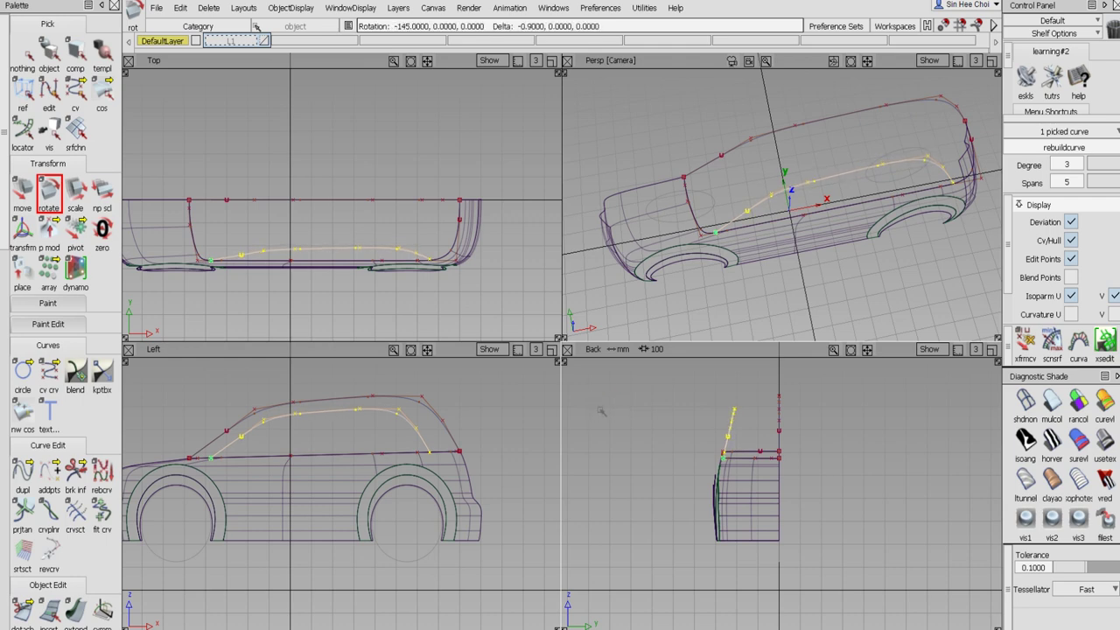
{"action": "left_click_drag", "start_coordinate": [601, 411], "coordinate": [601, 411]}
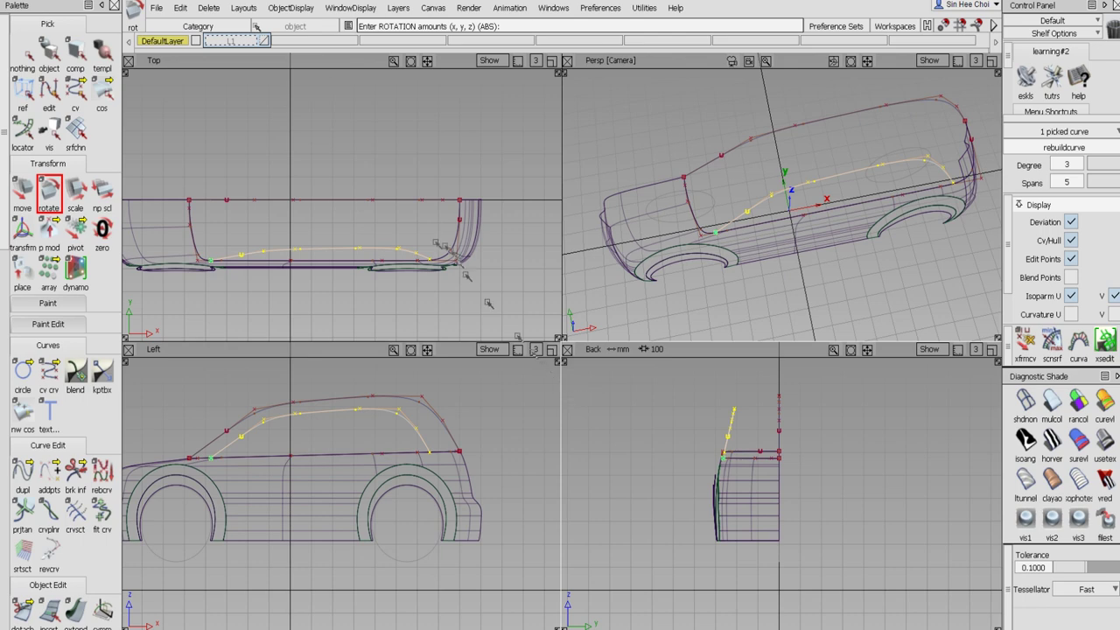
{"action": "left_click", "coordinate": [551, 60]}
{"action": "right_click_drag", "start_coordinate": [165, 294], "coordinate": [899, 234], "text": "alt+shift"}
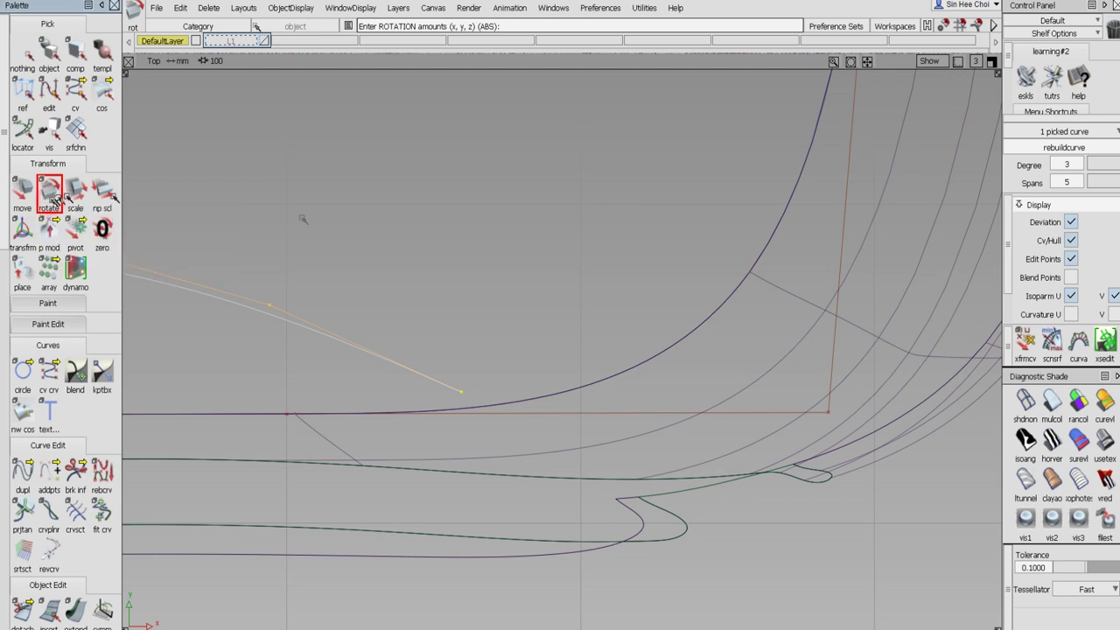
{"action": "mouse_move", "coordinate": [329, 224]}
{"action": "left_mouse_down"}
{"action": "mouse_move", "coordinate": [350, 228]}
{"action": "mouse_move", "coordinate": [306, 220]}
{"action": "mouse_move", "coordinate": [312, 229]}
{"action": "left_mouse_up"}
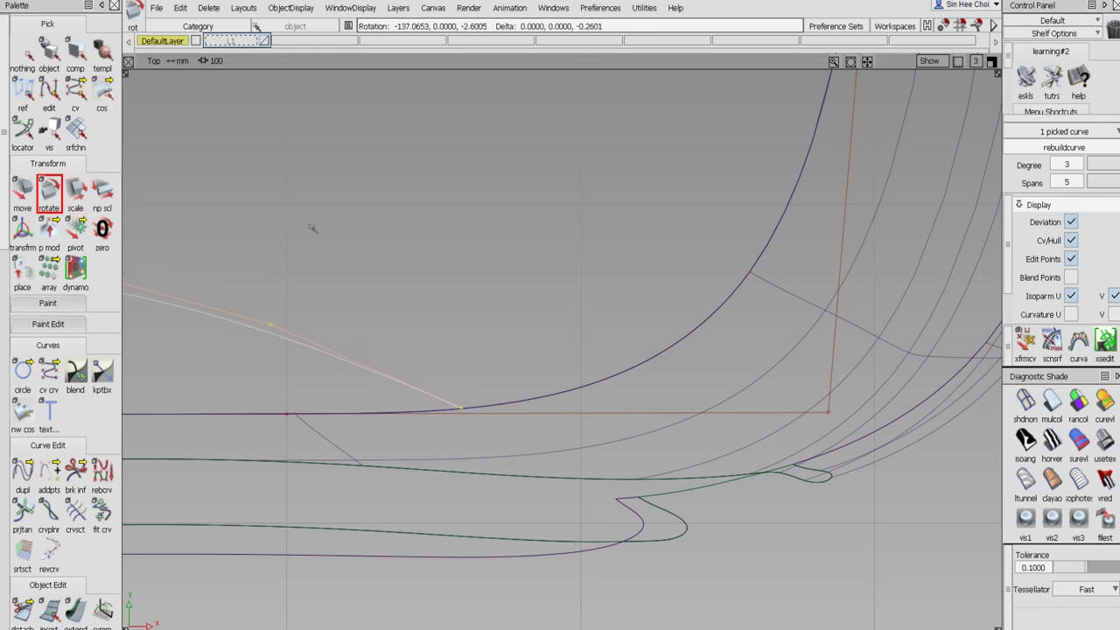
Pick the side curve's rear end CV and snap it onto the beltline curve
{"action": "left_click", "coordinate": [76, 90]}
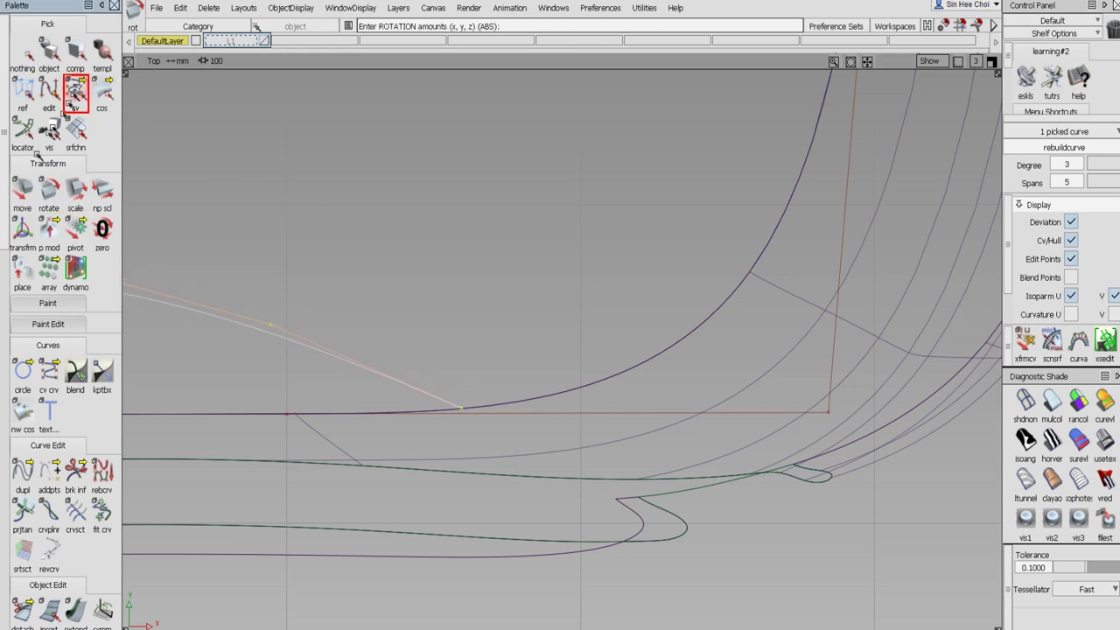
{"action": "left_click", "coordinate": [23, 190]}
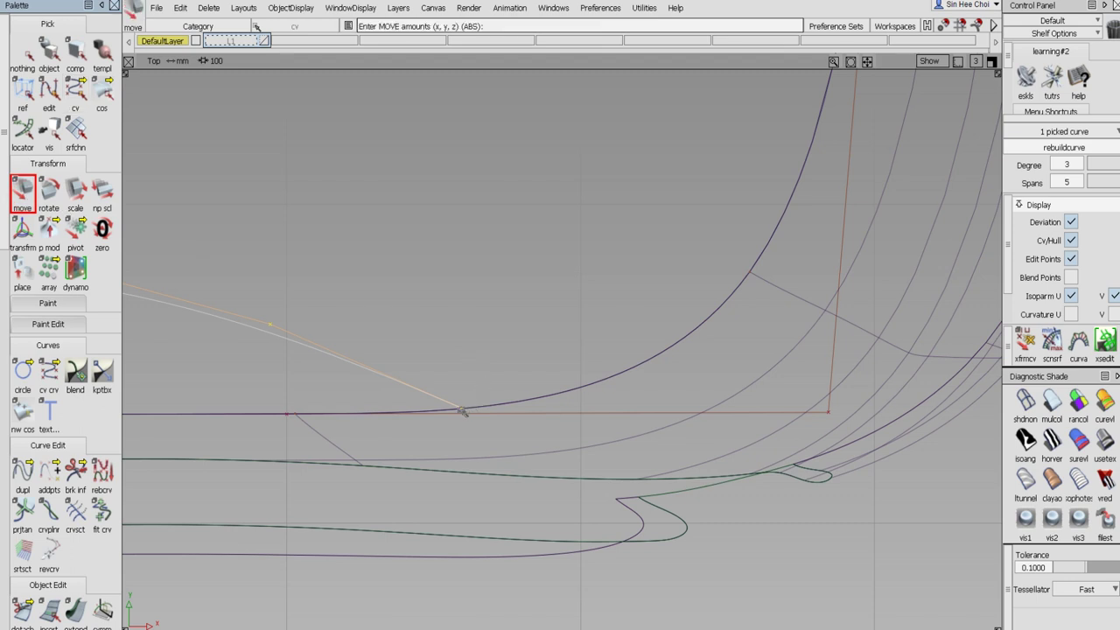
{"action": "left_click", "coordinate": [461, 411]}
{"action": "left_click_drag", "start_coordinate": [462, 409], "coordinate": [465, 413]}
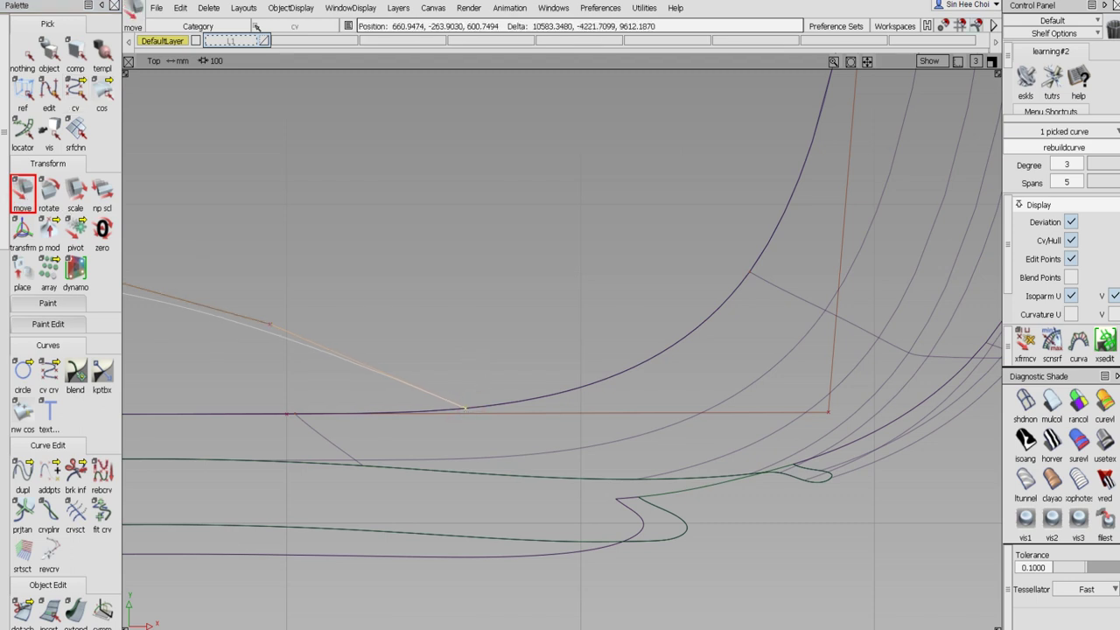
Draw an edit point curve across the mid-roof from the centre profile curve to the side curve, and clear the selection
{"action": "right_click_drag", "start_coordinate": [537, 187], "coordinate": [313, 488], "text": "alt+shift"}
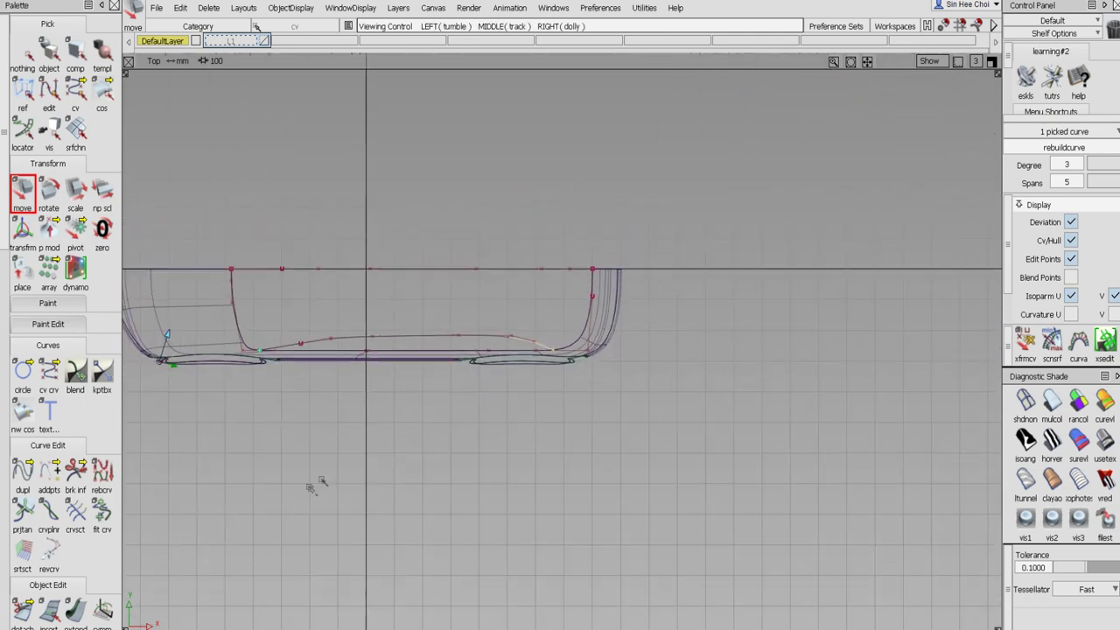
{"action": "key", "text": "F6"}
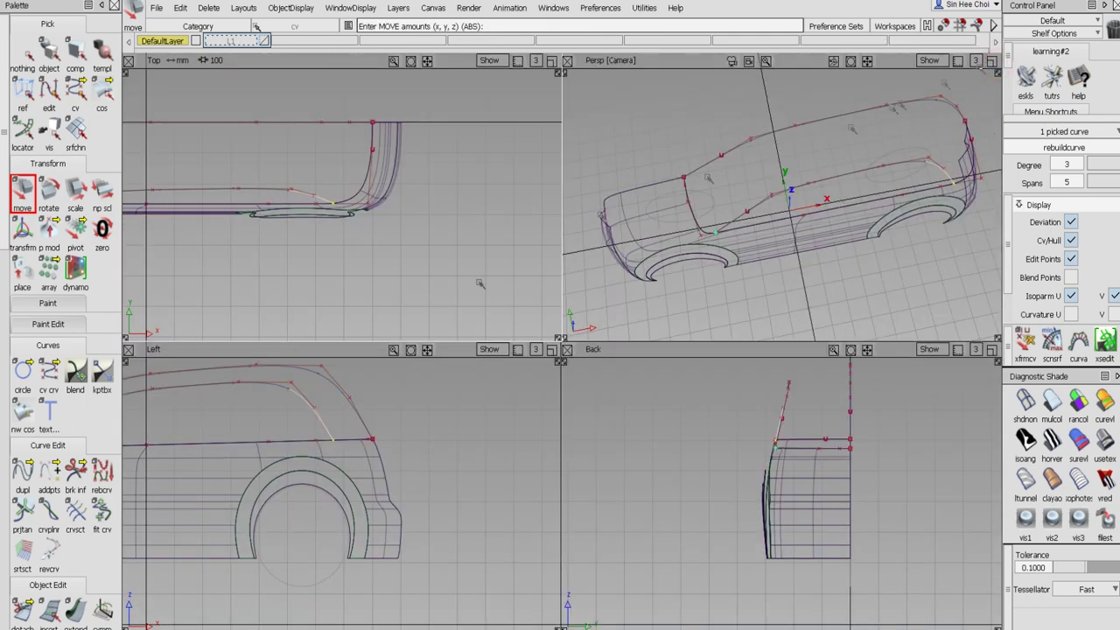
{"action": "right_click_drag", "start_coordinate": [475, 280], "coordinate": [202, 276], "text": "alt+shift"}
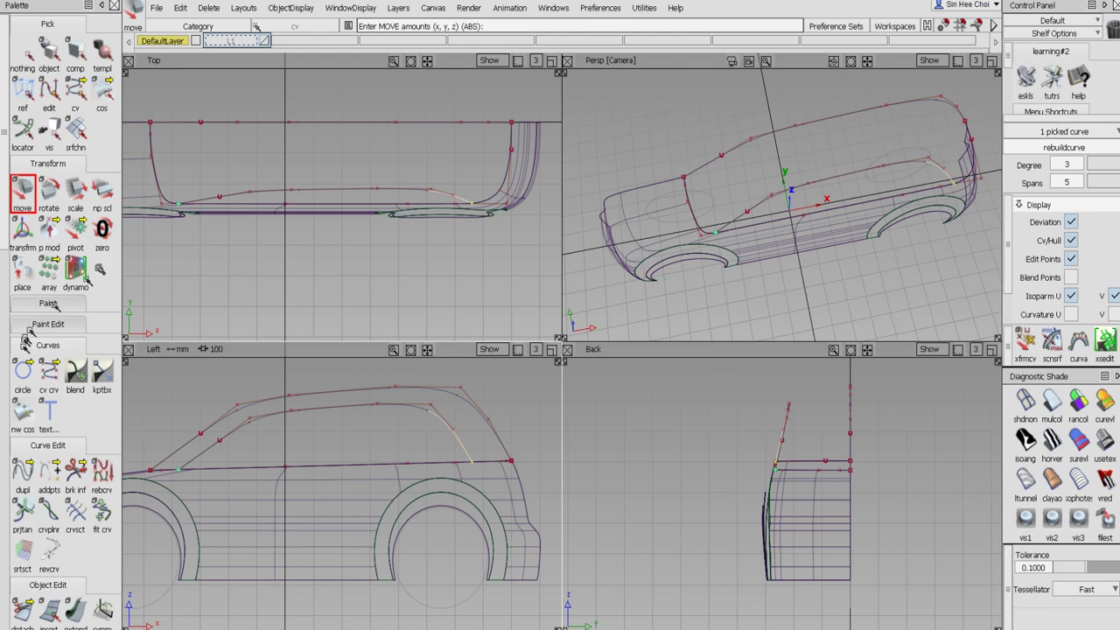
{"action": "left_click", "coordinate": [49, 376]}
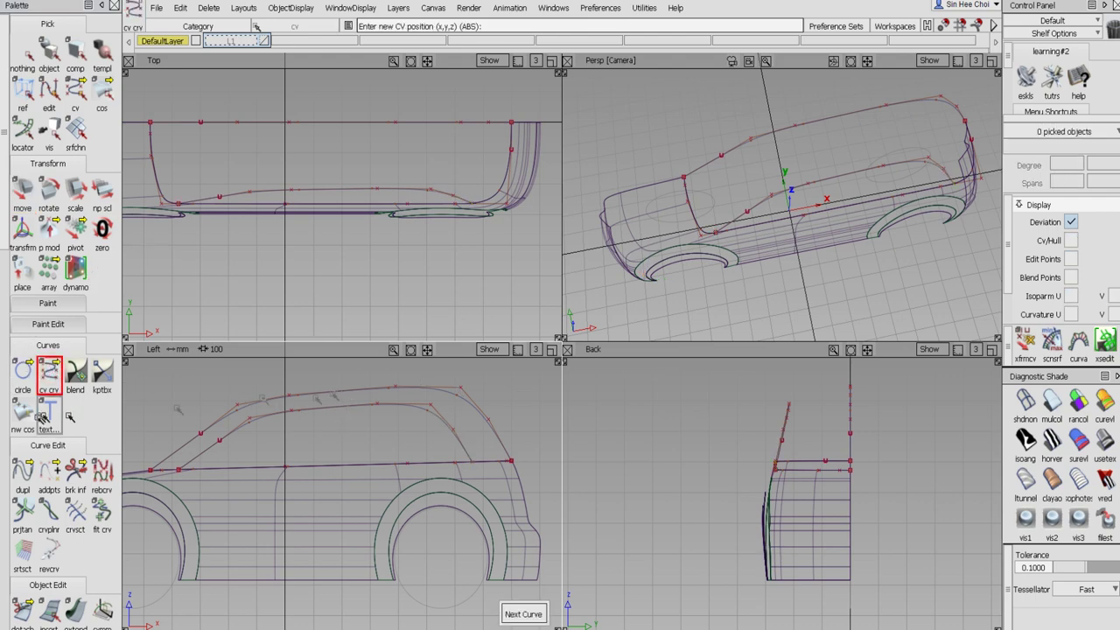
{"action": "left_click_drag", "start_coordinate": [49, 376], "coordinate": [98, 374]}
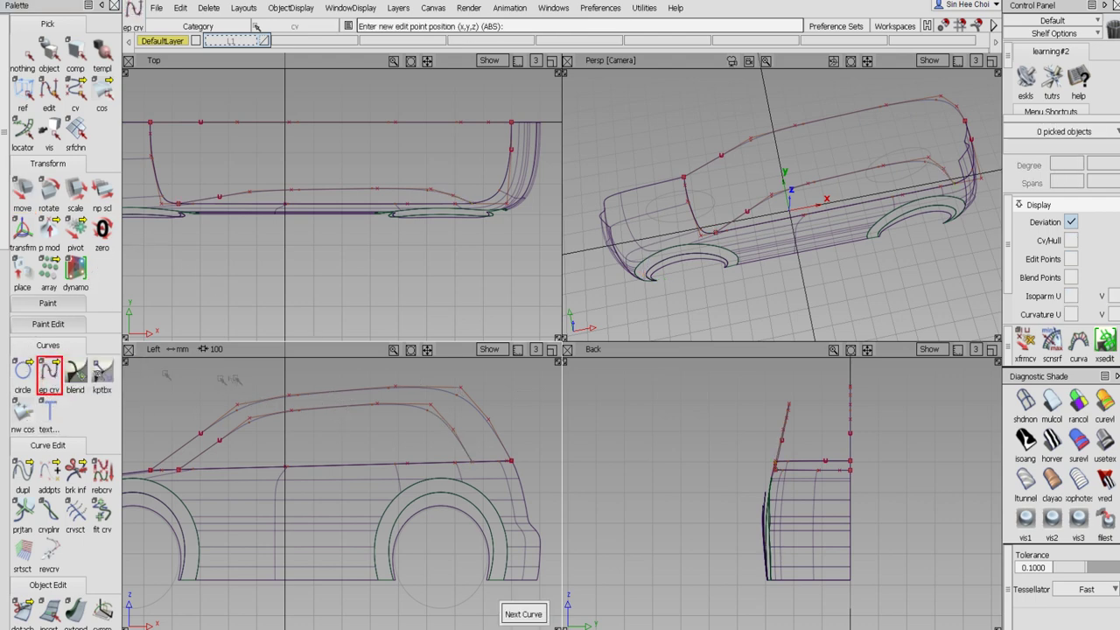
{"action": "left_click", "coordinate": [343, 392]}
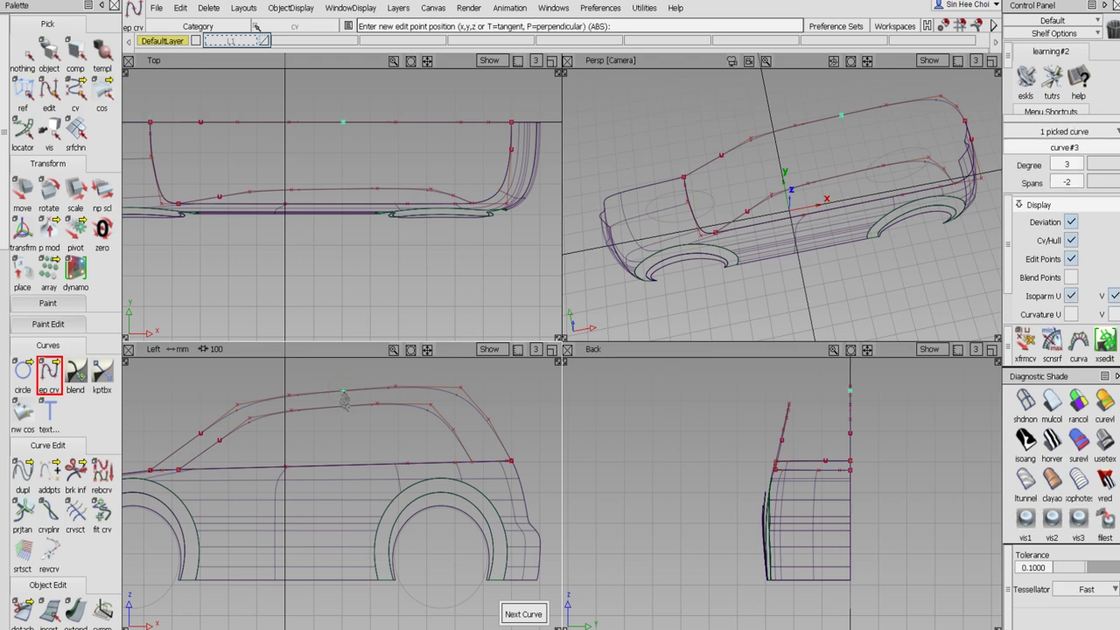
{"action": "left_click", "coordinate": [343, 406]}
{"action": "left_click", "coordinate": [22, 54]}
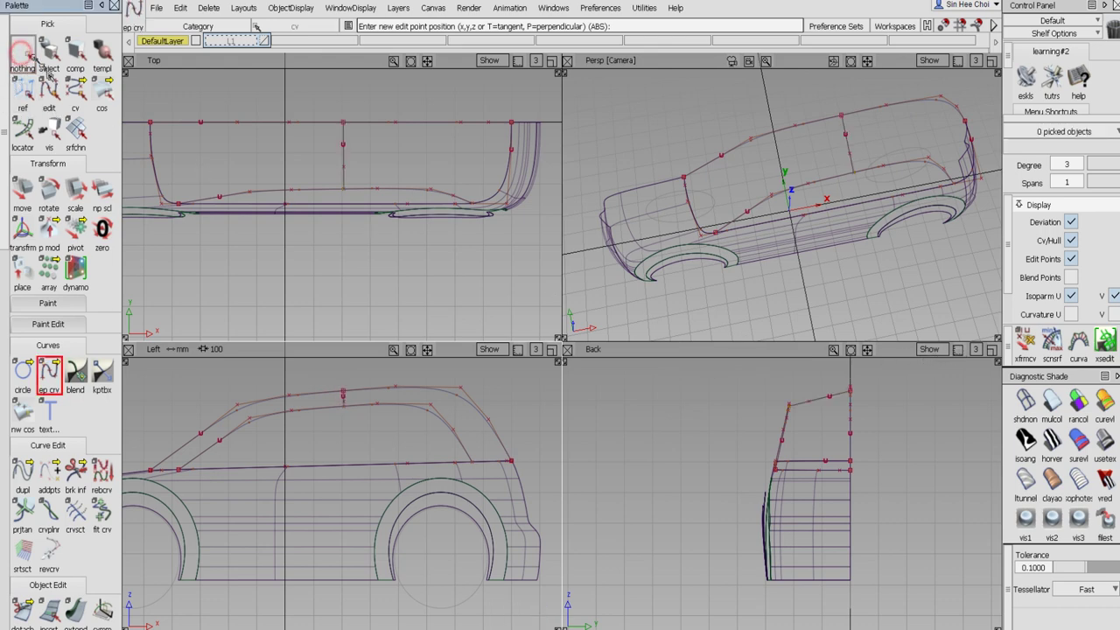
Pick the two middle CVs of the roof cross curve and raise them level with its centreline end in the back view
{"action": "left_click", "coordinate": [75, 89]}
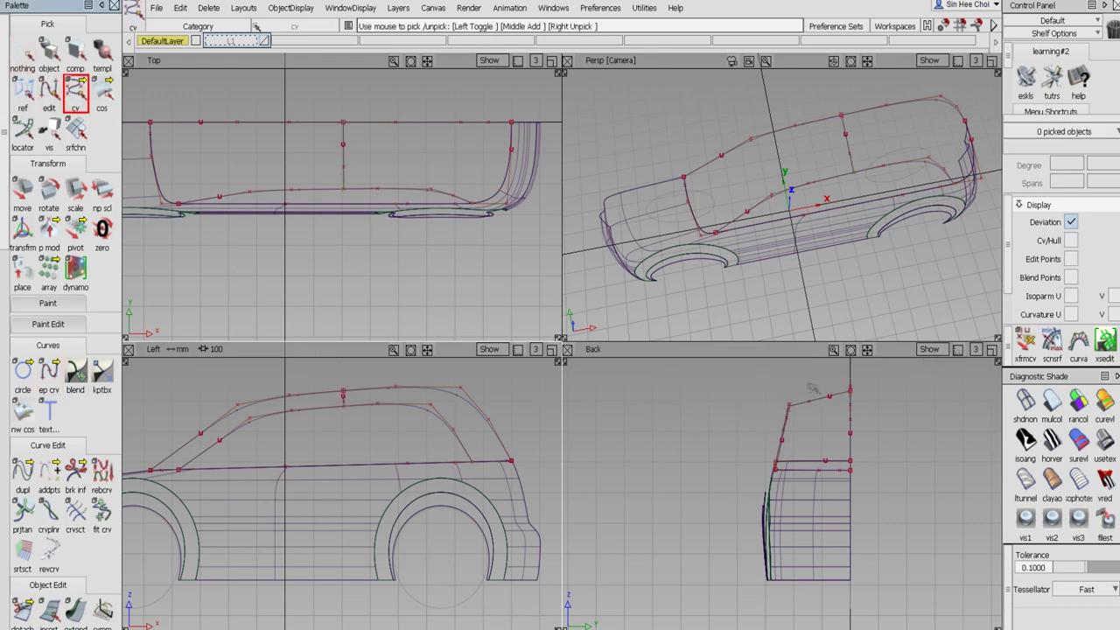
{"action": "left_click_drag", "start_coordinate": [812, 388], "coordinate": [833, 423]}
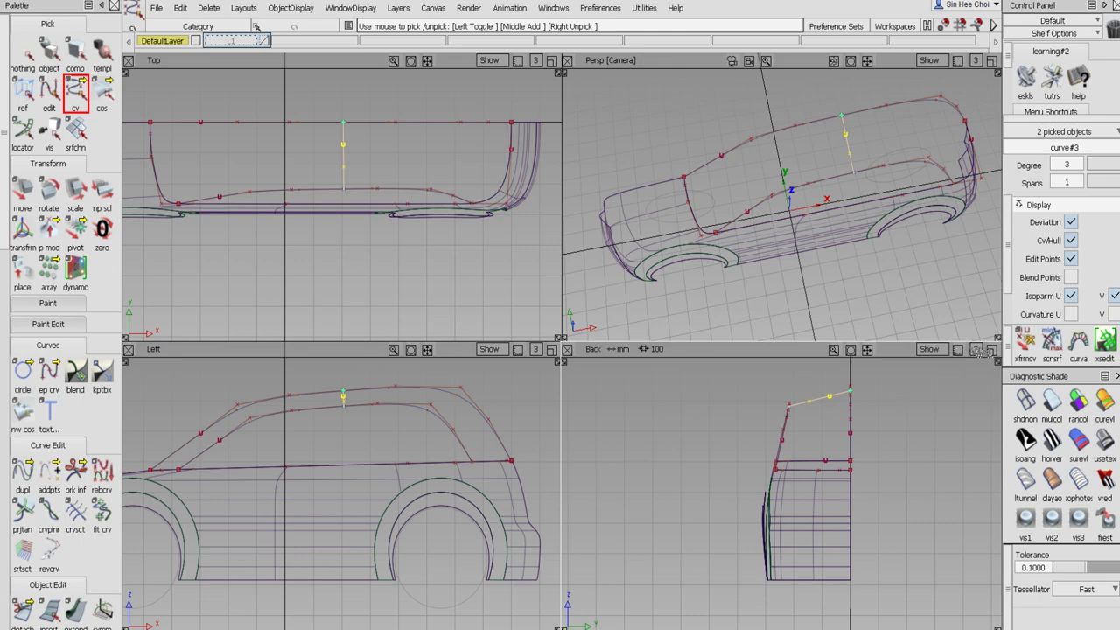
{"action": "left_click", "coordinate": [991, 349]}
{"action": "right_click_drag", "start_coordinate": [500, 315], "coordinate": [400, 469], "text": "alt+shift"}
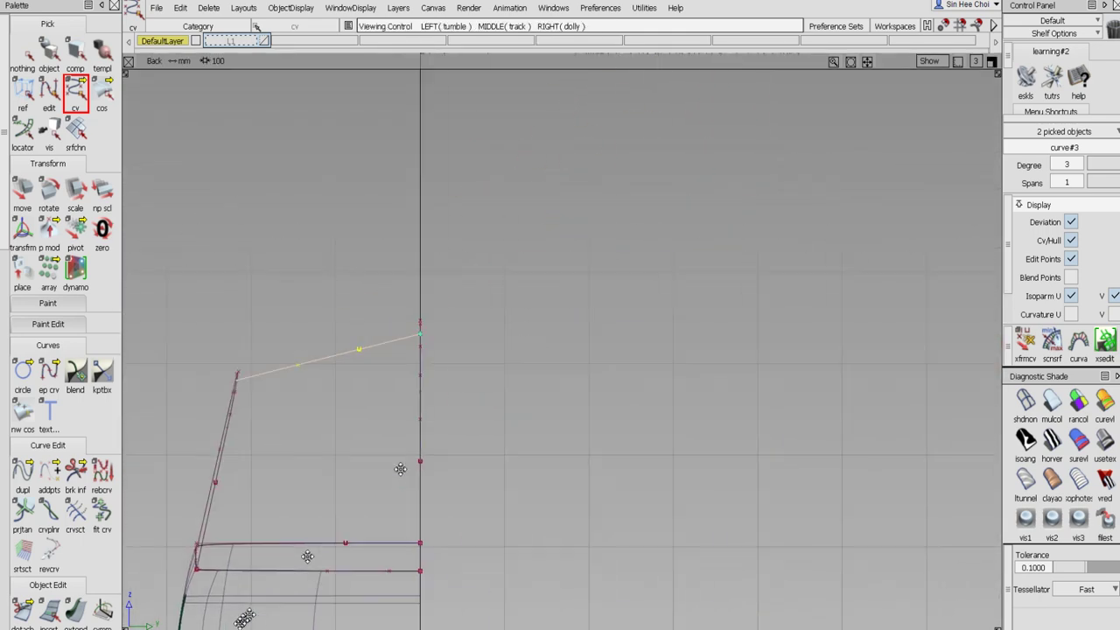
{"action": "middle_click_drag", "start_coordinate": [399, 469], "coordinate": [440, 429], "text": "alt+shift"}
{"action": "left_click", "coordinate": [21, 188]}
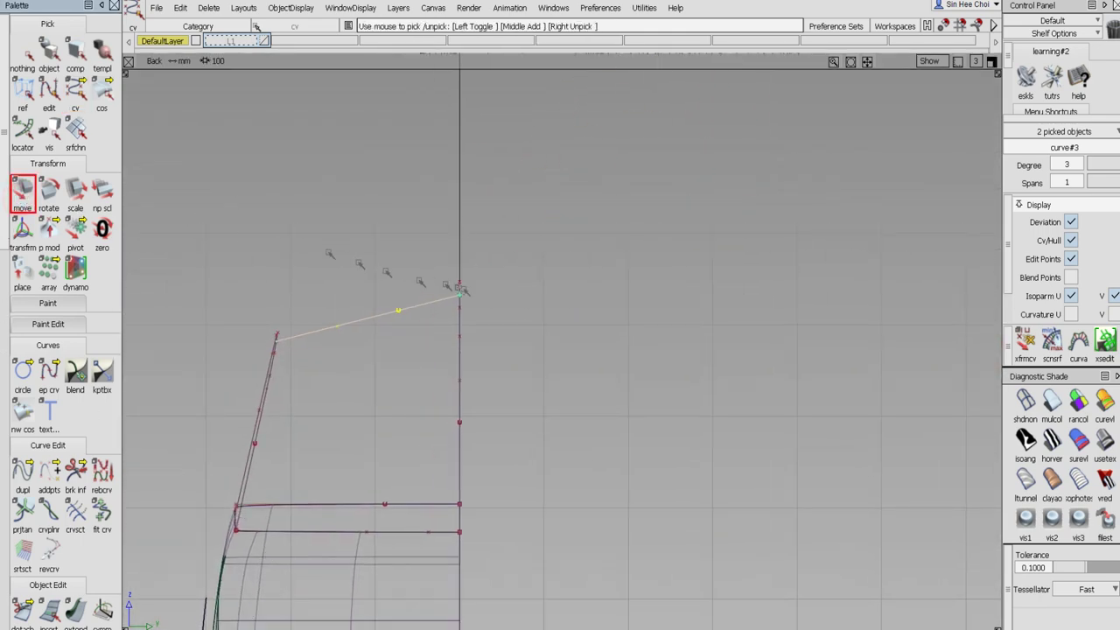
{"action": "left_click_drag", "start_coordinate": [480, 299], "coordinate": [478, 296]}
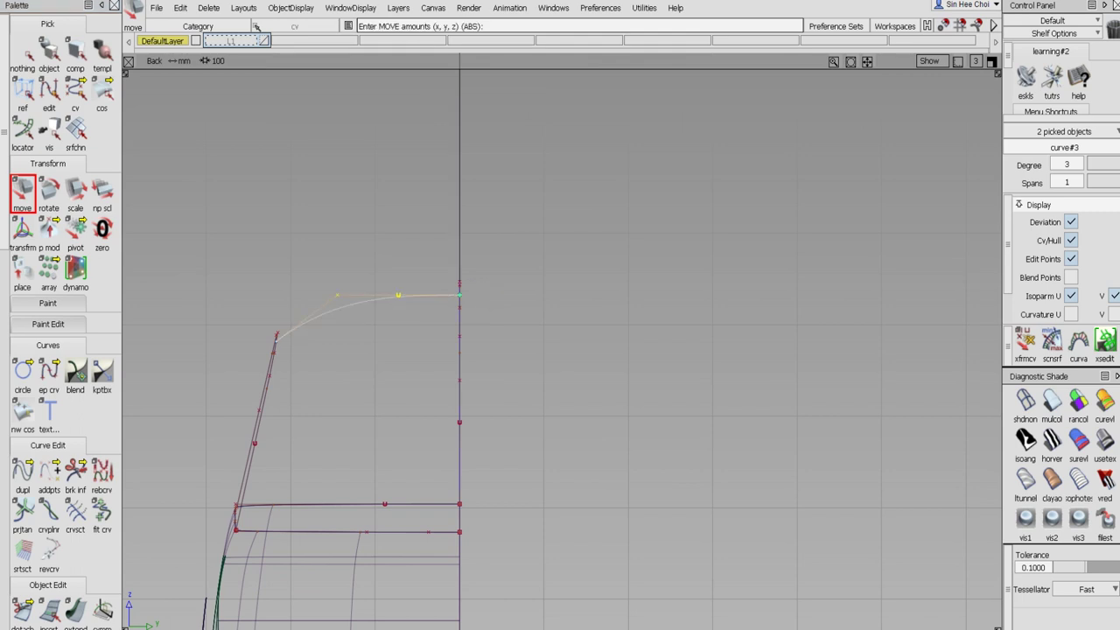
Slide the outer middle CV of the roof cross curve horizontally outward to give the roof edge a tighter shoulder
{"action": "left_click", "coordinate": [22, 51]}
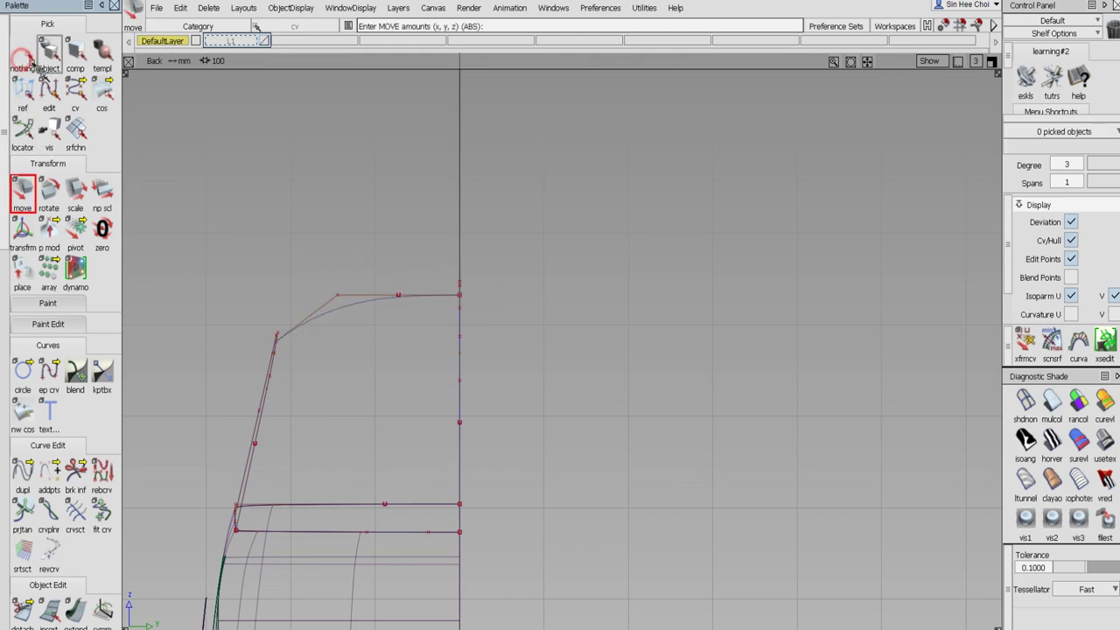
{"action": "left_click", "coordinate": [76, 90]}
{"action": "left_click", "coordinate": [22, 188]}
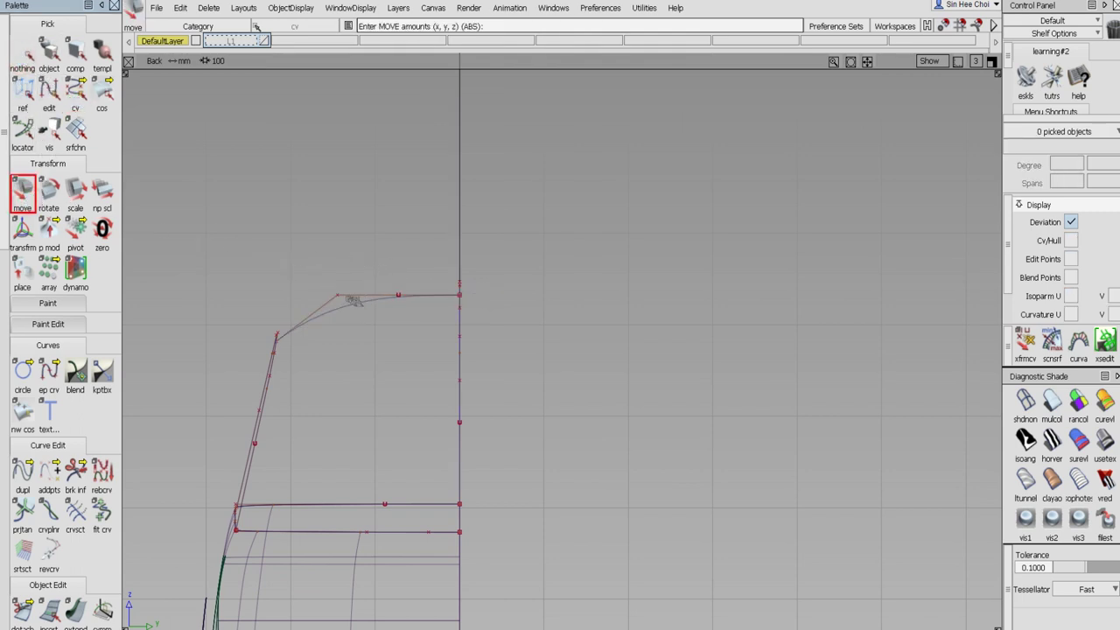
{"action": "left_click_drag", "start_coordinate": [343, 299], "coordinate": [335, 250]}
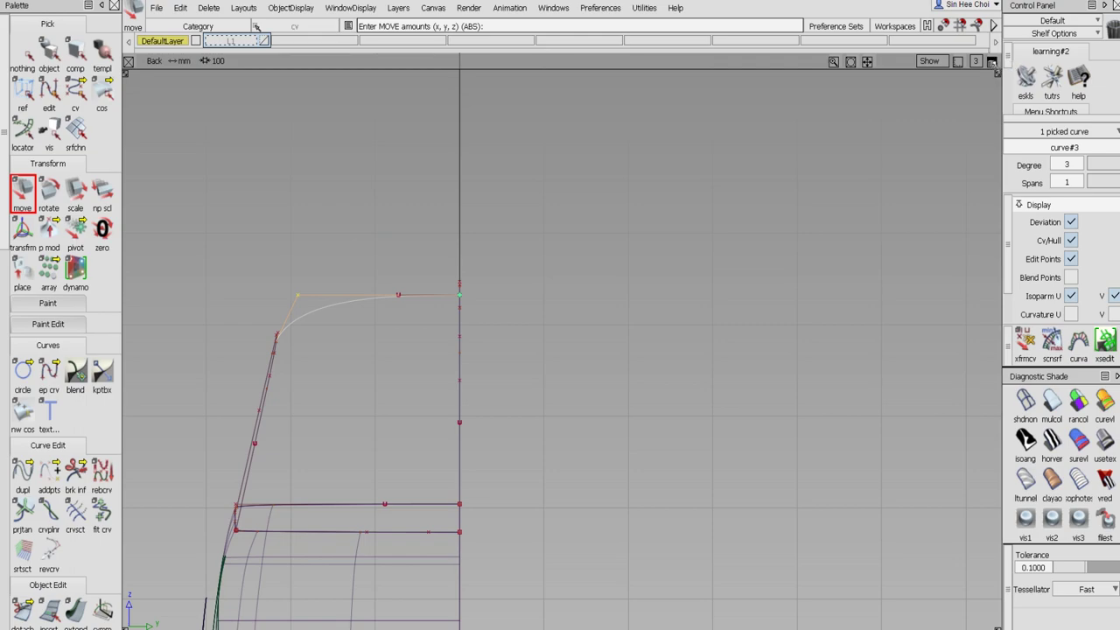
{"action": "key", "text": "F4"}
{"action": "left_click_drag", "start_coordinate": [743, 370], "coordinate": [665, 387], "text": "alt+shift"}
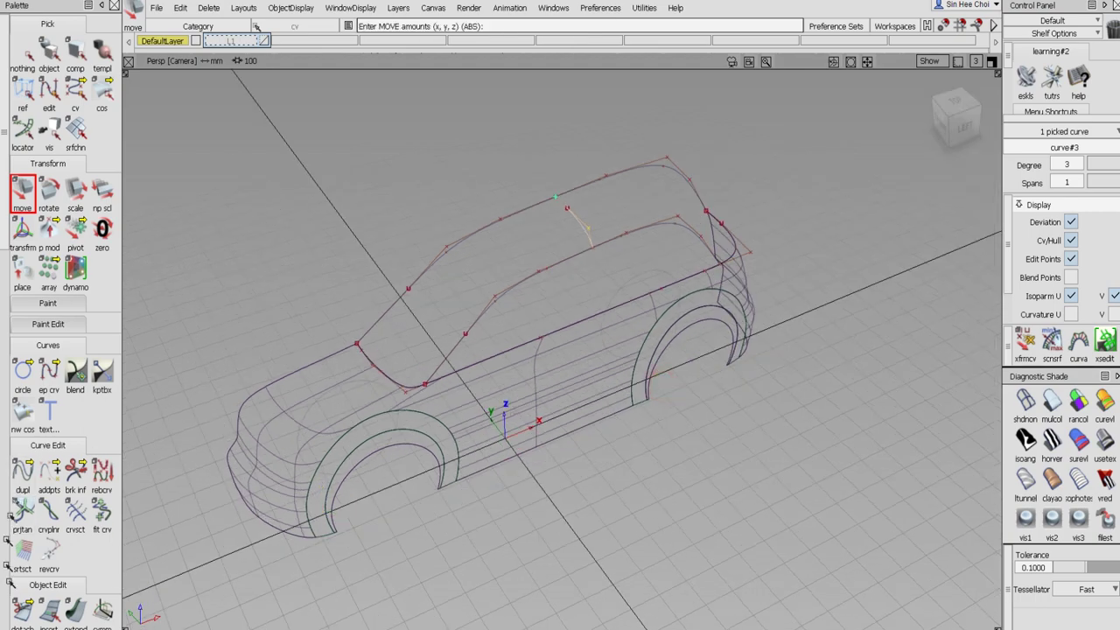
Detach the rebuilt beltline curve midway along the door, at about parameter 3.66
{"action": "left_click", "coordinate": [72, 615]}
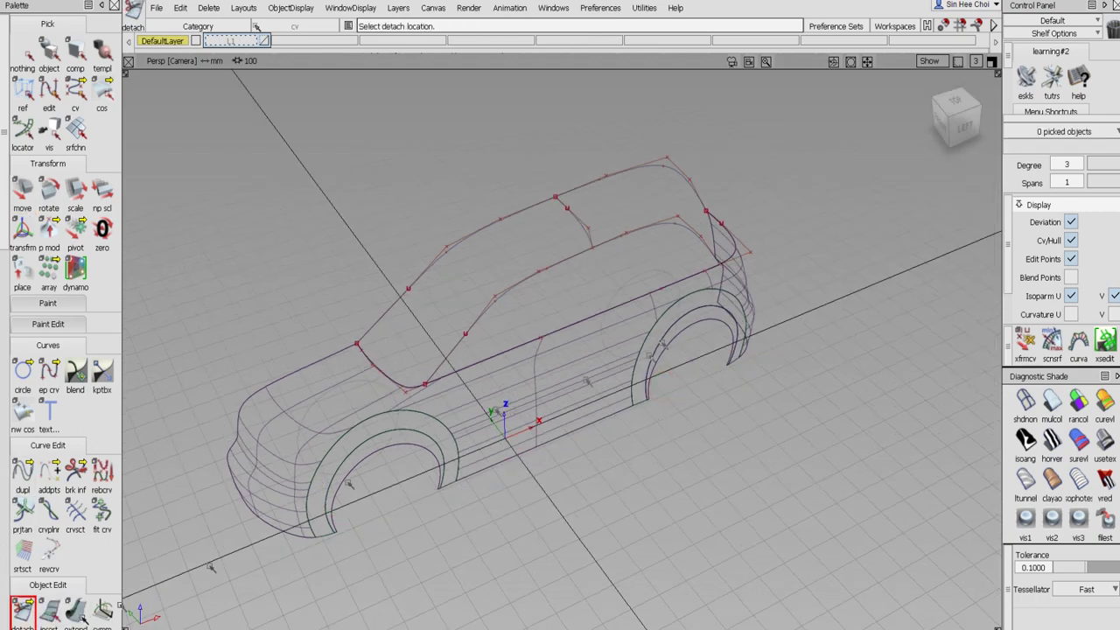
{"action": "left_click_drag", "start_coordinate": [607, 320], "coordinate": [521, 256], "text": "alt+shift"}
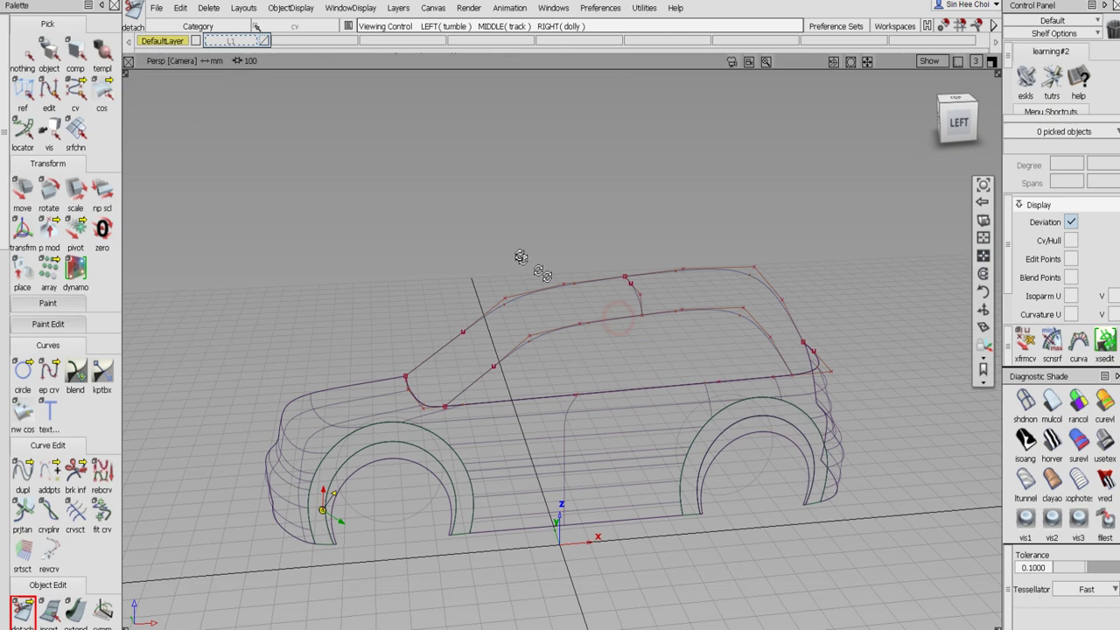
{"action": "left_click", "coordinate": [637, 391]}
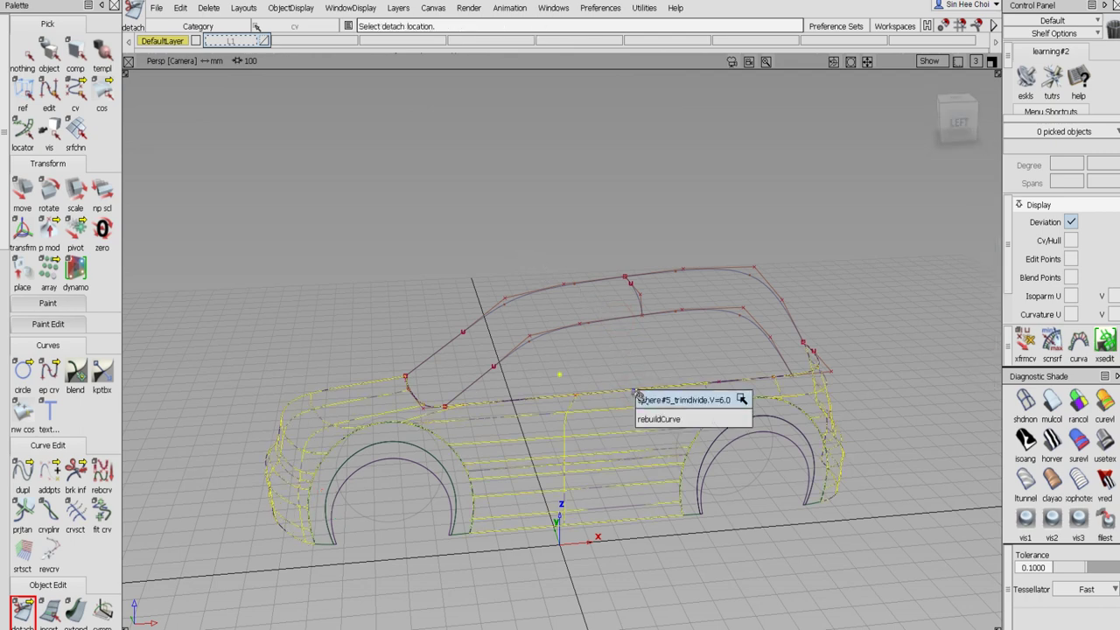
{"action": "left_click", "coordinate": [648, 419]}
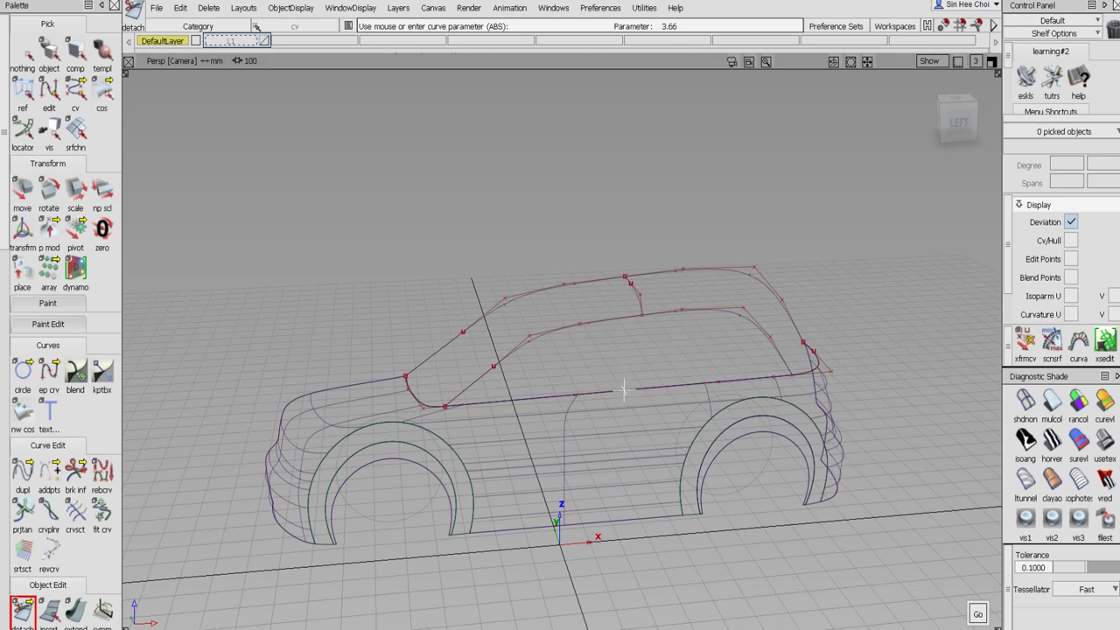
{"action": "left_click", "coordinate": [623, 390]}
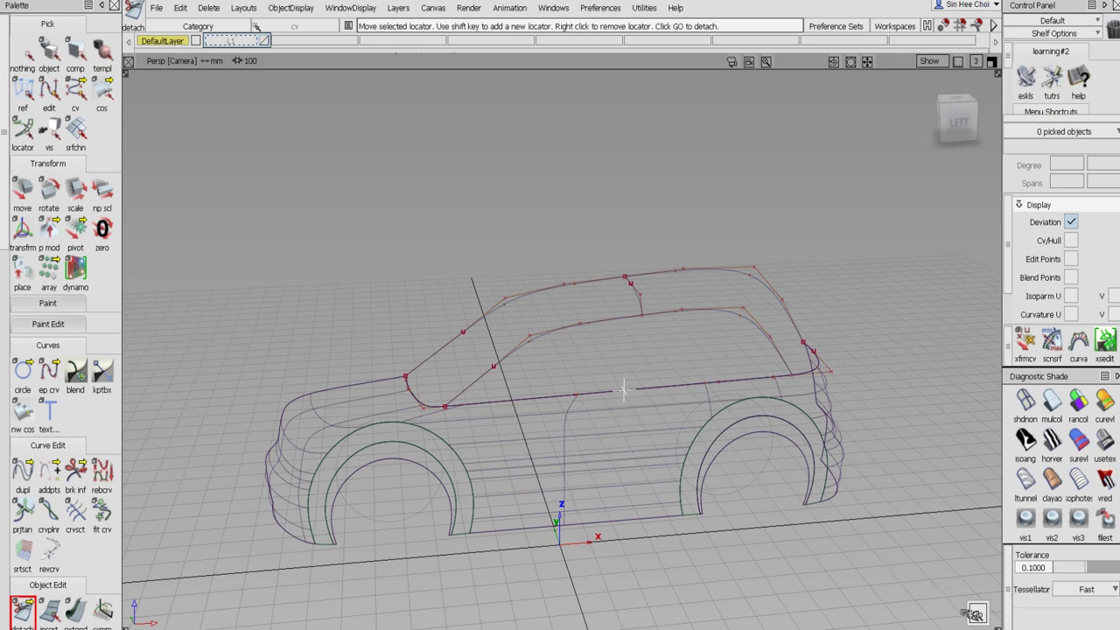
Start a Square surface and set the first boundary's continuity to G2 Curvature
{"action": "left_click_drag", "start_coordinate": [623, 385], "coordinate": [700, 340], "text": "alt+shift"}
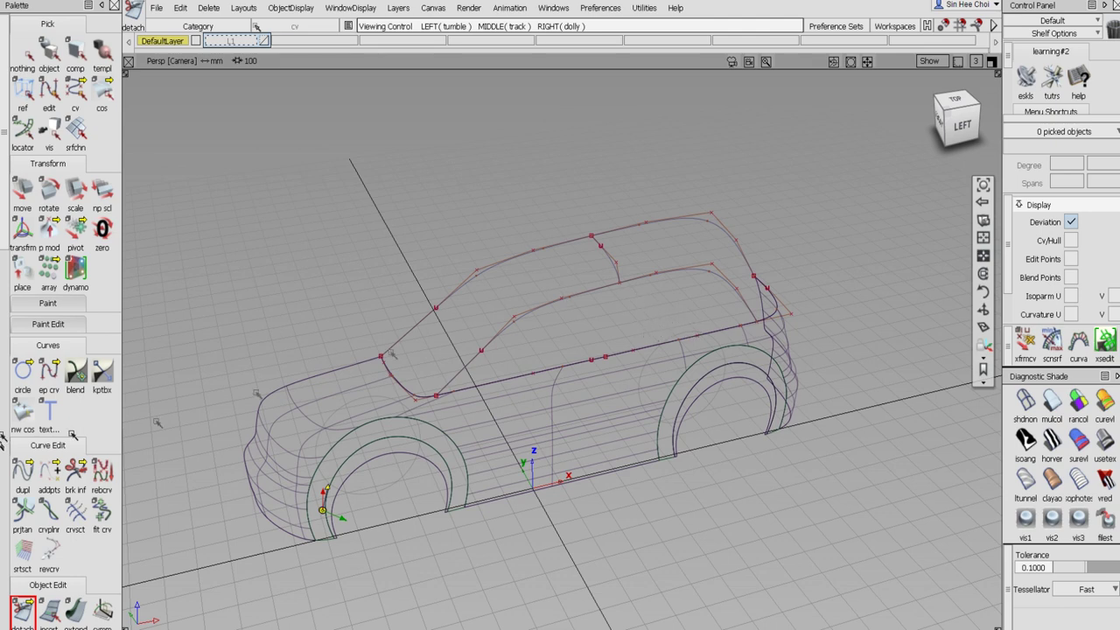
{"action": "scroll", "coordinate": [5, 437], "scroll_direction": "down", "scroll_amount": 5}
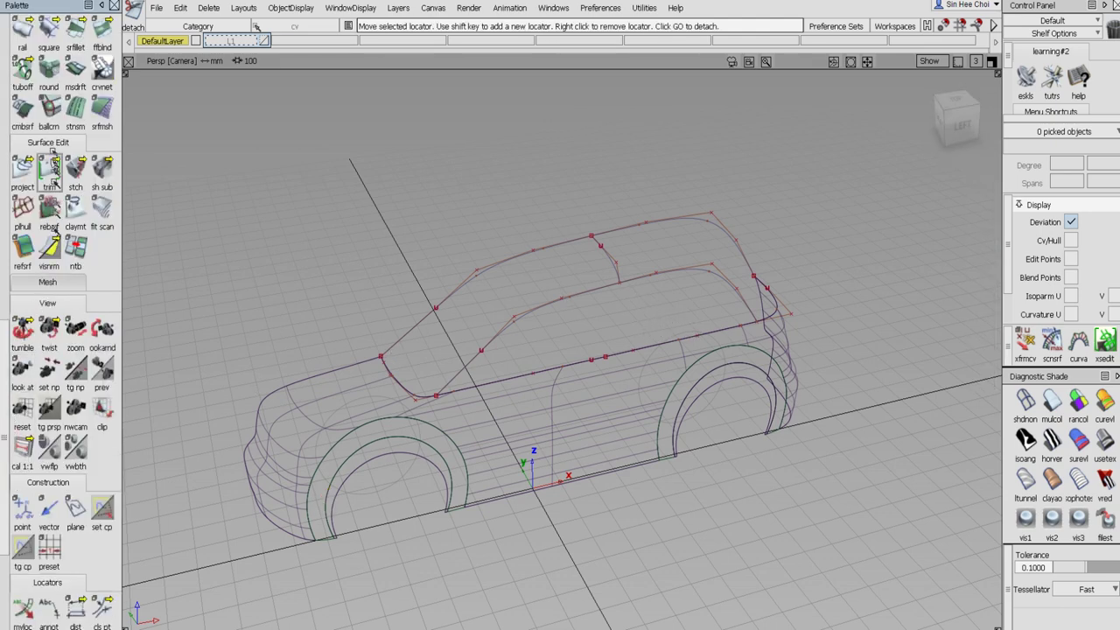
{"action": "left_click", "coordinate": [49, 39]}
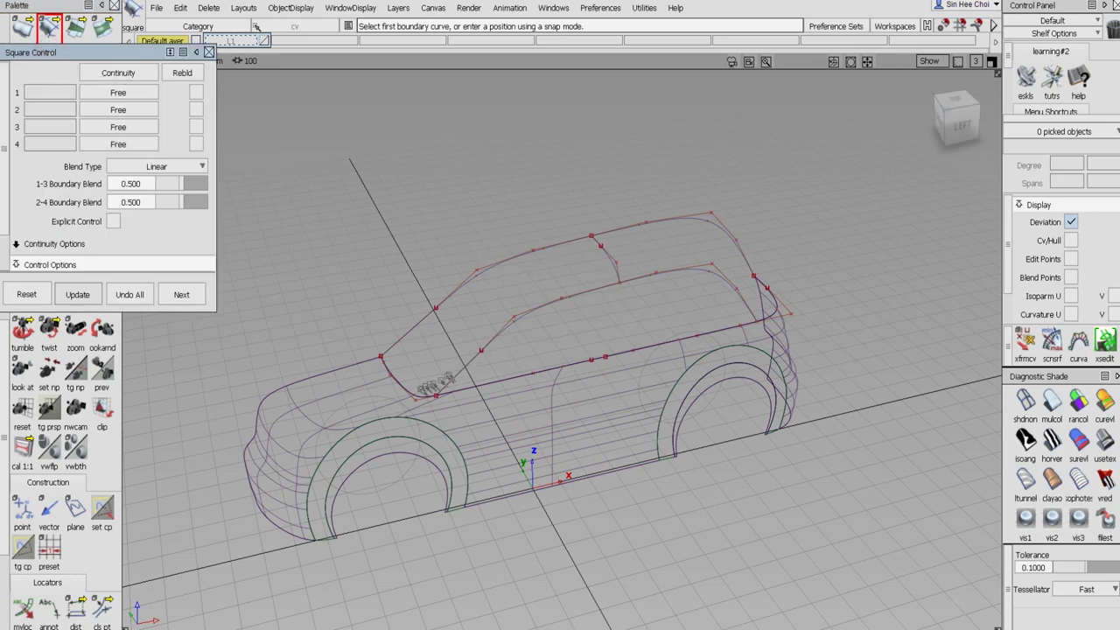
{"action": "left_click", "coordinate": [131, 93]}
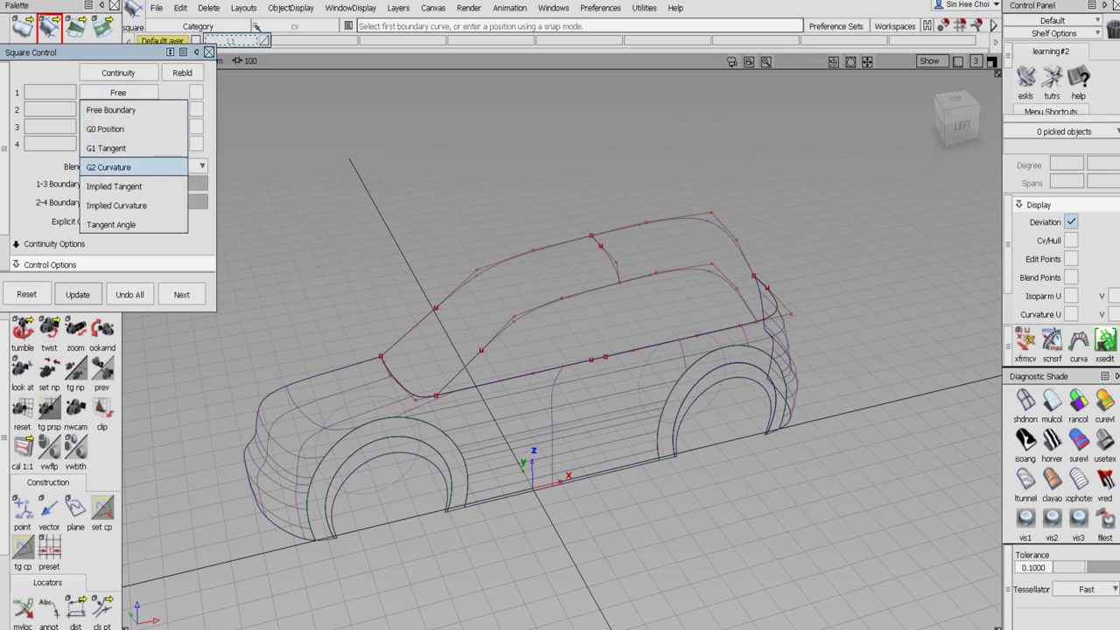
{"action": "left_click", "coordinate": [131, 167]}
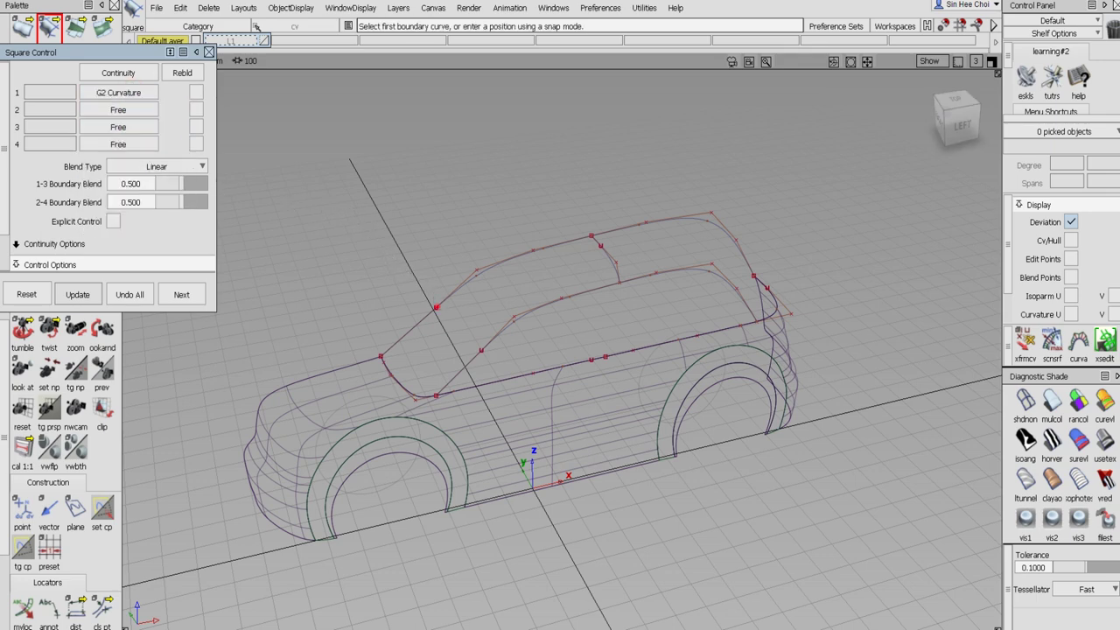
Build the front cabin Square surface from the centre profile, roof cross curve, inclined side curve and windshield base curve, in that order
{"action": "left_click", "coordinate": [435, 308]}
{"action": "left_click", "coordinate": [608, 261]}
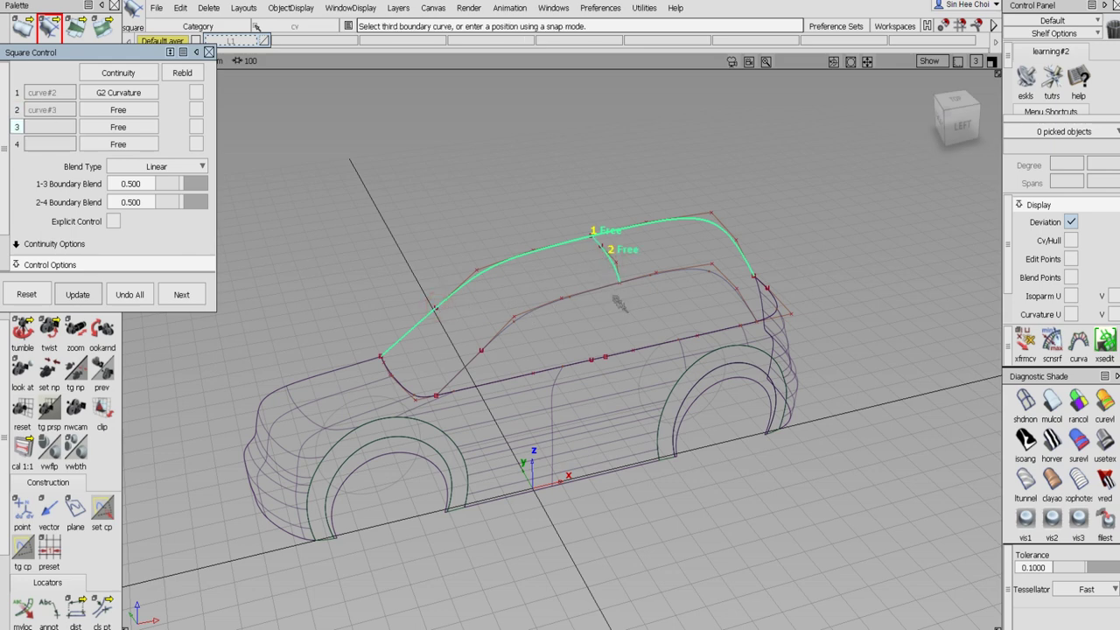
{"action": "left_click", "coordinate": [608, 291]}
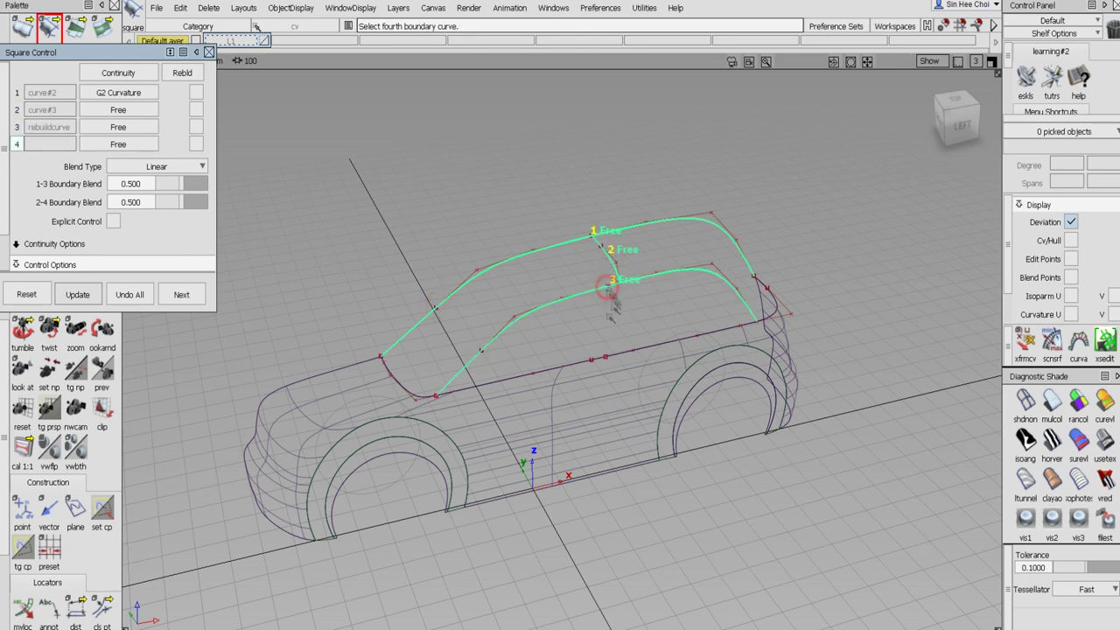
{"action": "left_click", "coordinate": [421, 398]}
{"action": "left_click", "coordinate": [429, 425]}
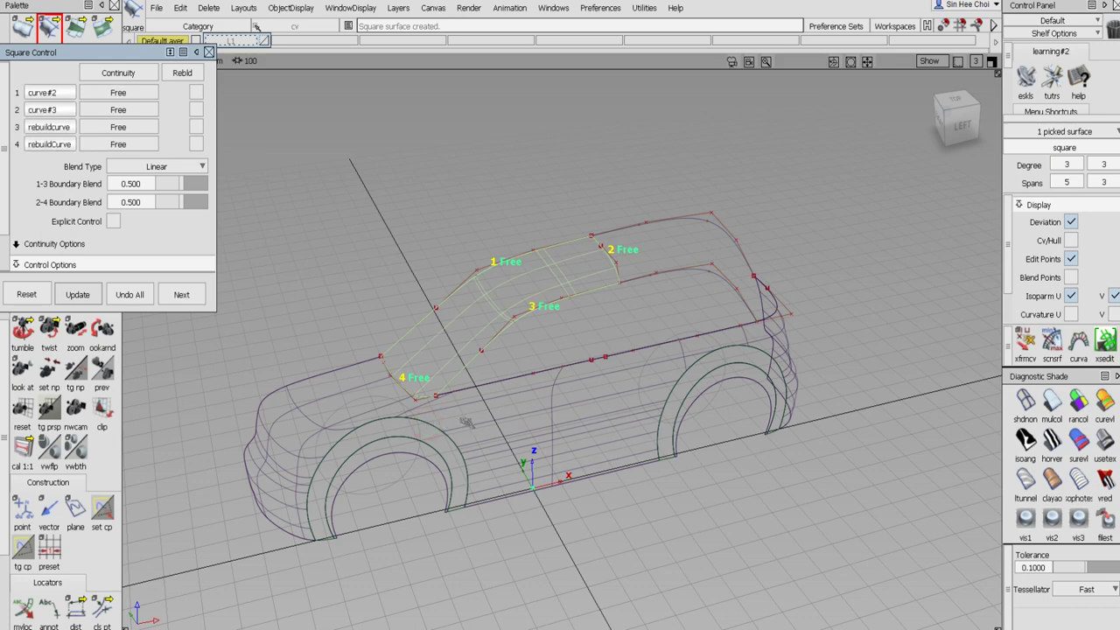
Try the Rebuild option on each of the square surface's four boundaries in turn, then leave it off for all
{"action": "left_click", "coordinate": [196, 92]}
{"action": "left_click", "coordinate": [194, 93]}
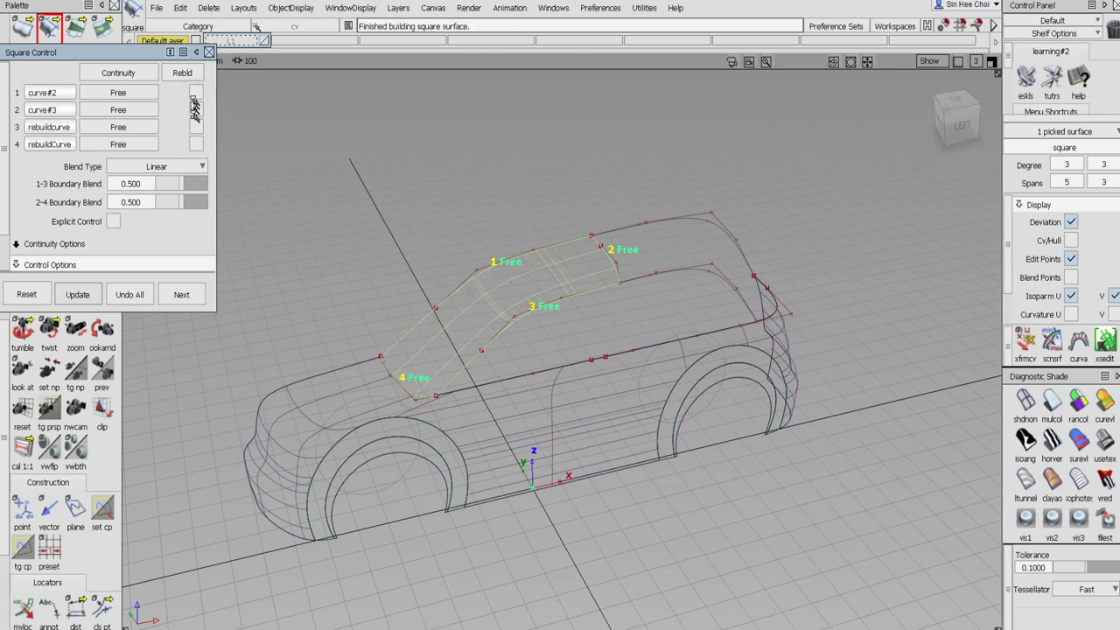
{"action": "left_click", "coordinate": [196, 109]}
{"action": "left_click", "coordinate": [196, 109]}
{"action": "left_click", "coordinate": [196, 127]}
{"action": "left_click", "coordinate": [196, 127]}
{"action": "left_click", "coordinate": [196, 126]}
{"action": "left_click", "coordinate": [197, 127]}
{"action": "left_click", "coordinate": [197, 142]}
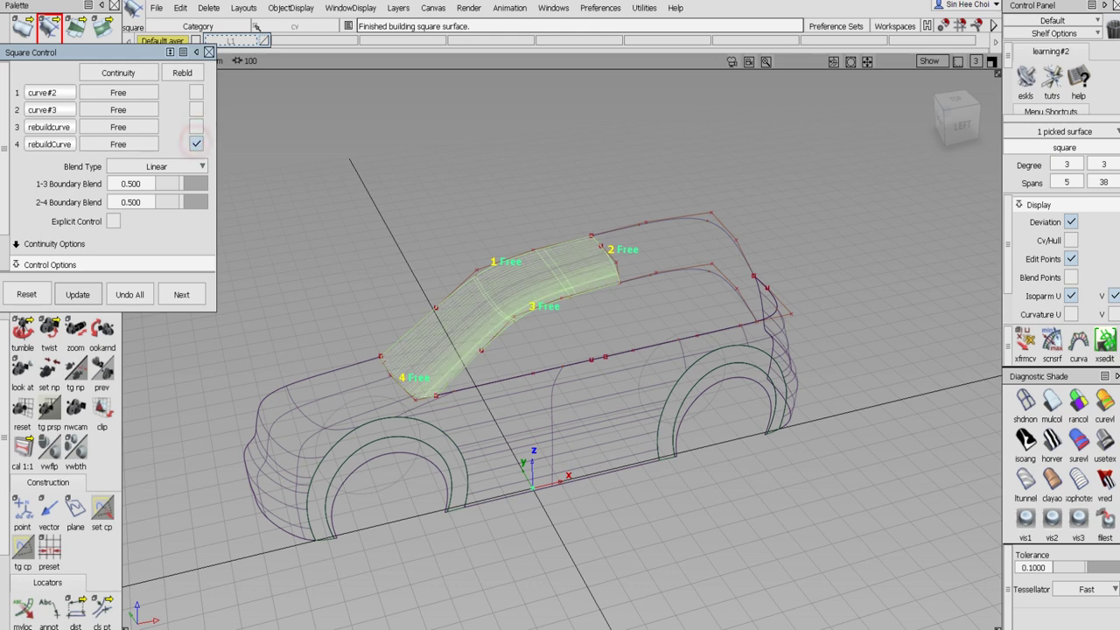
{"action": "left_click", "coordinate": [197, 144]}
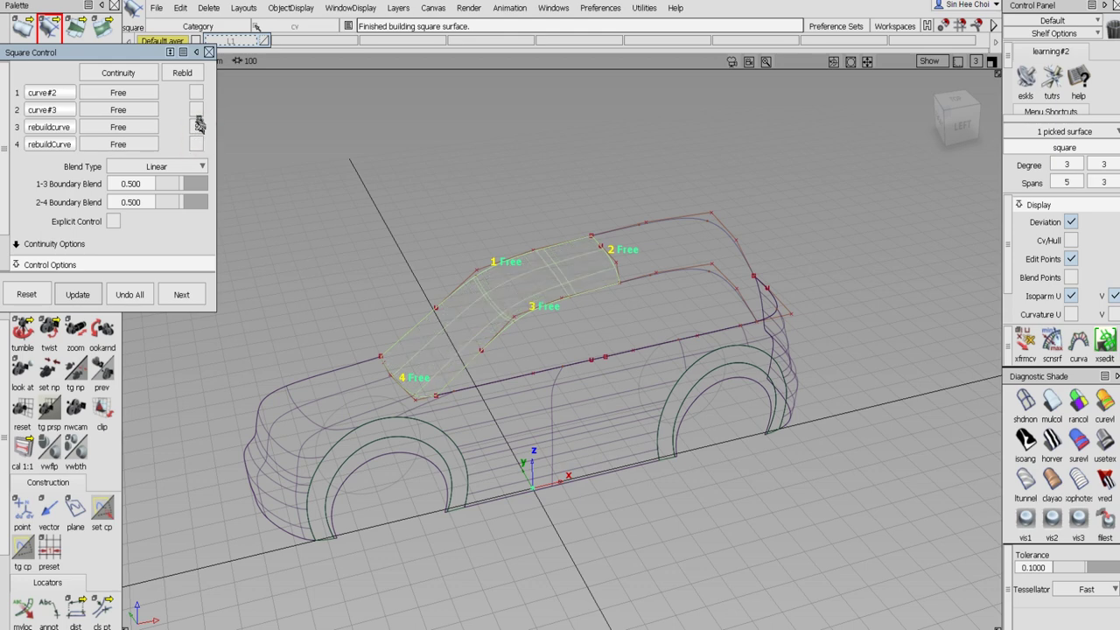
{"action": "left_click", "coordinate": [197, 111]}
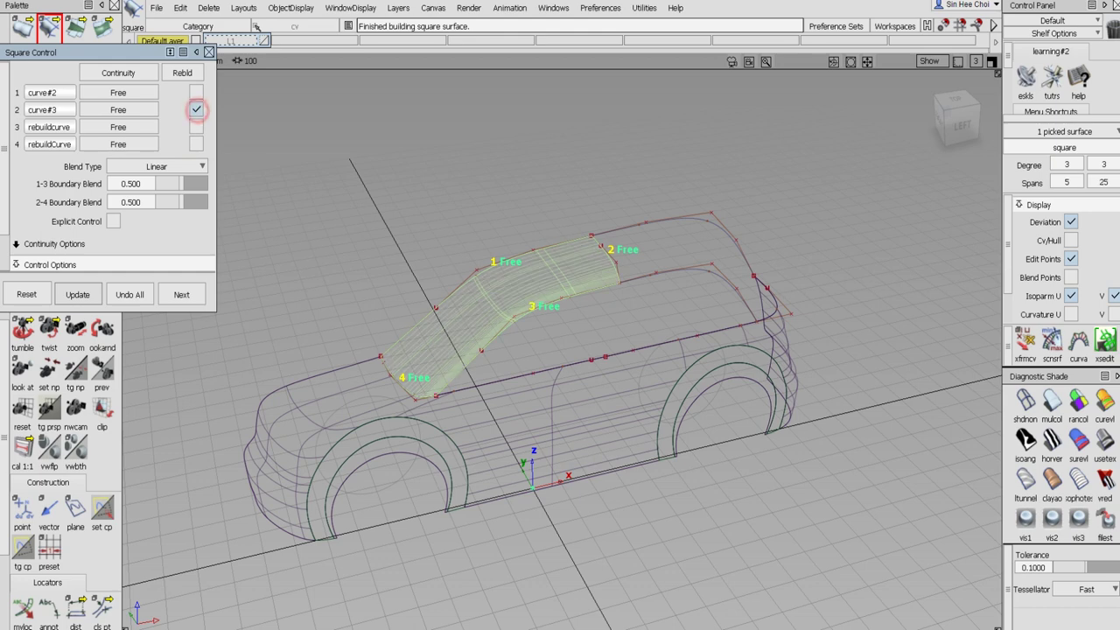
{"action": "left_click", "coordinate": [197, 110]}
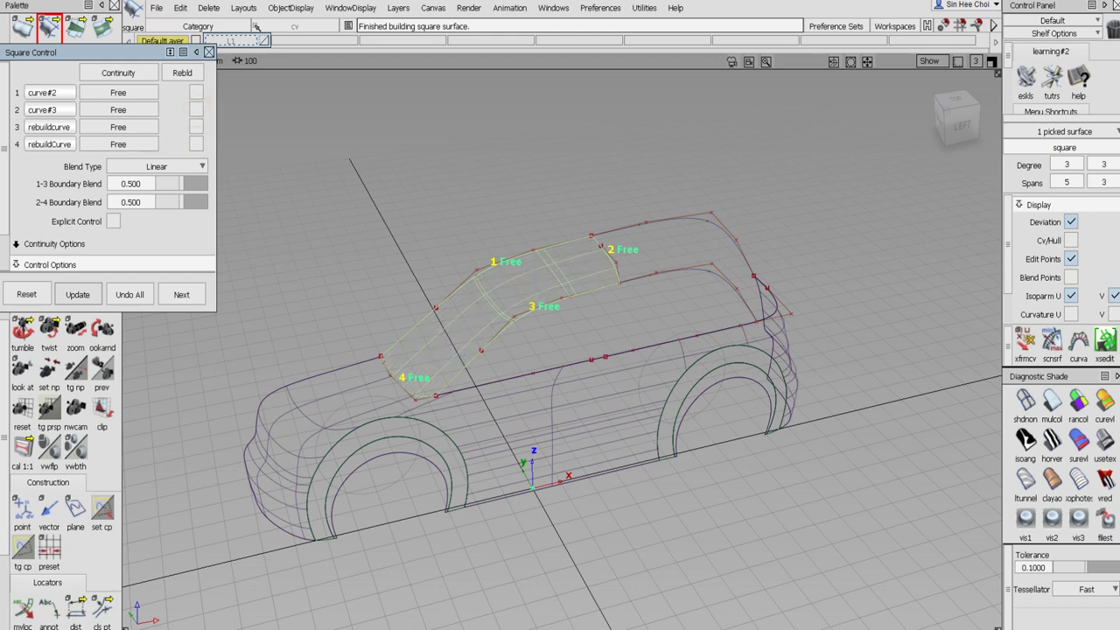